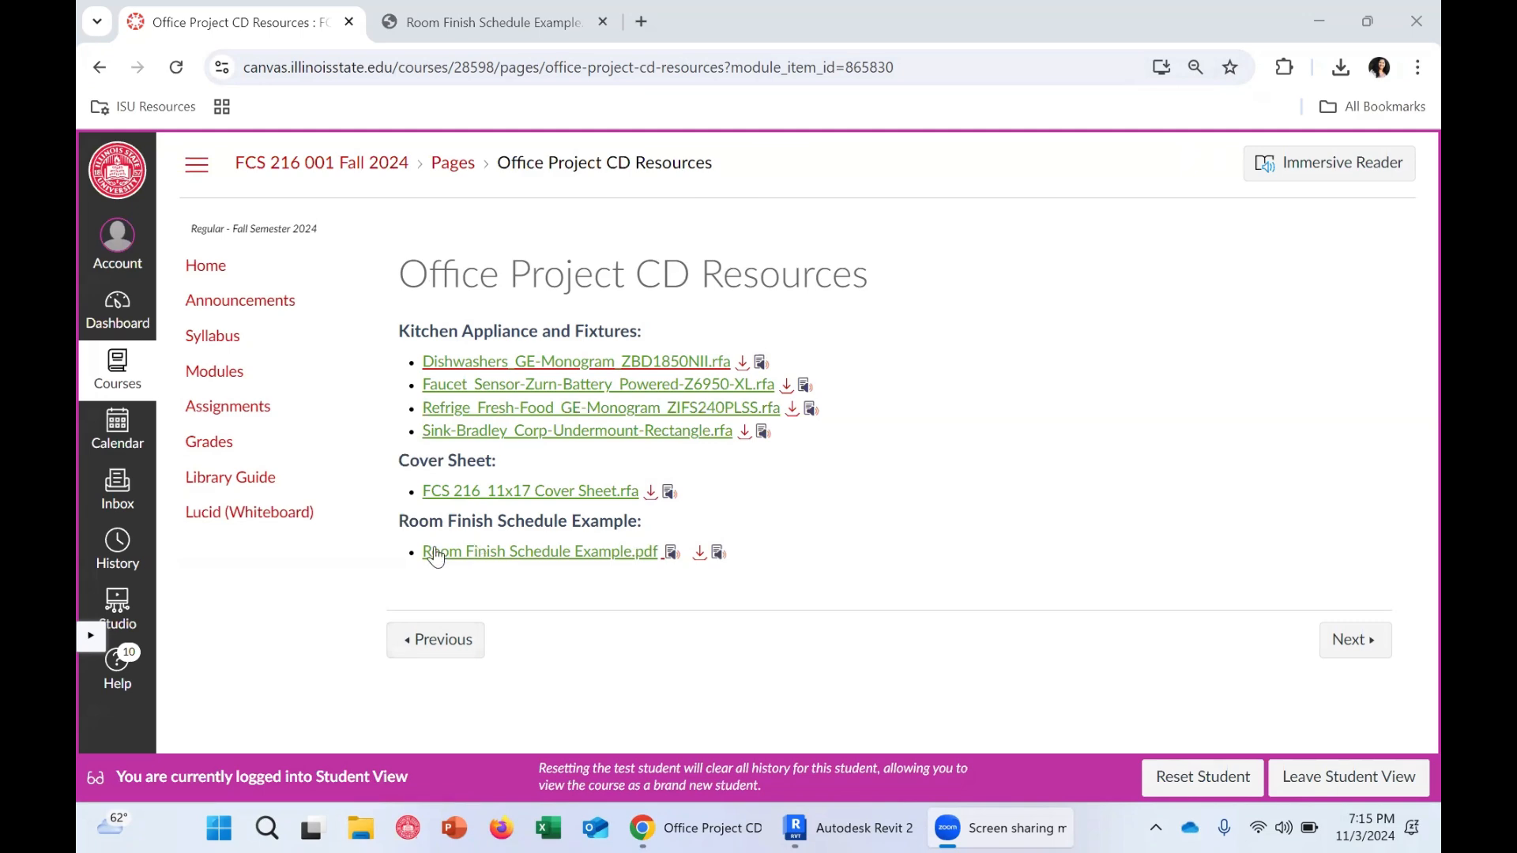
Examine the level 11 floor plan sheet's room names, numbers and dimensions
left_click(502, 29)
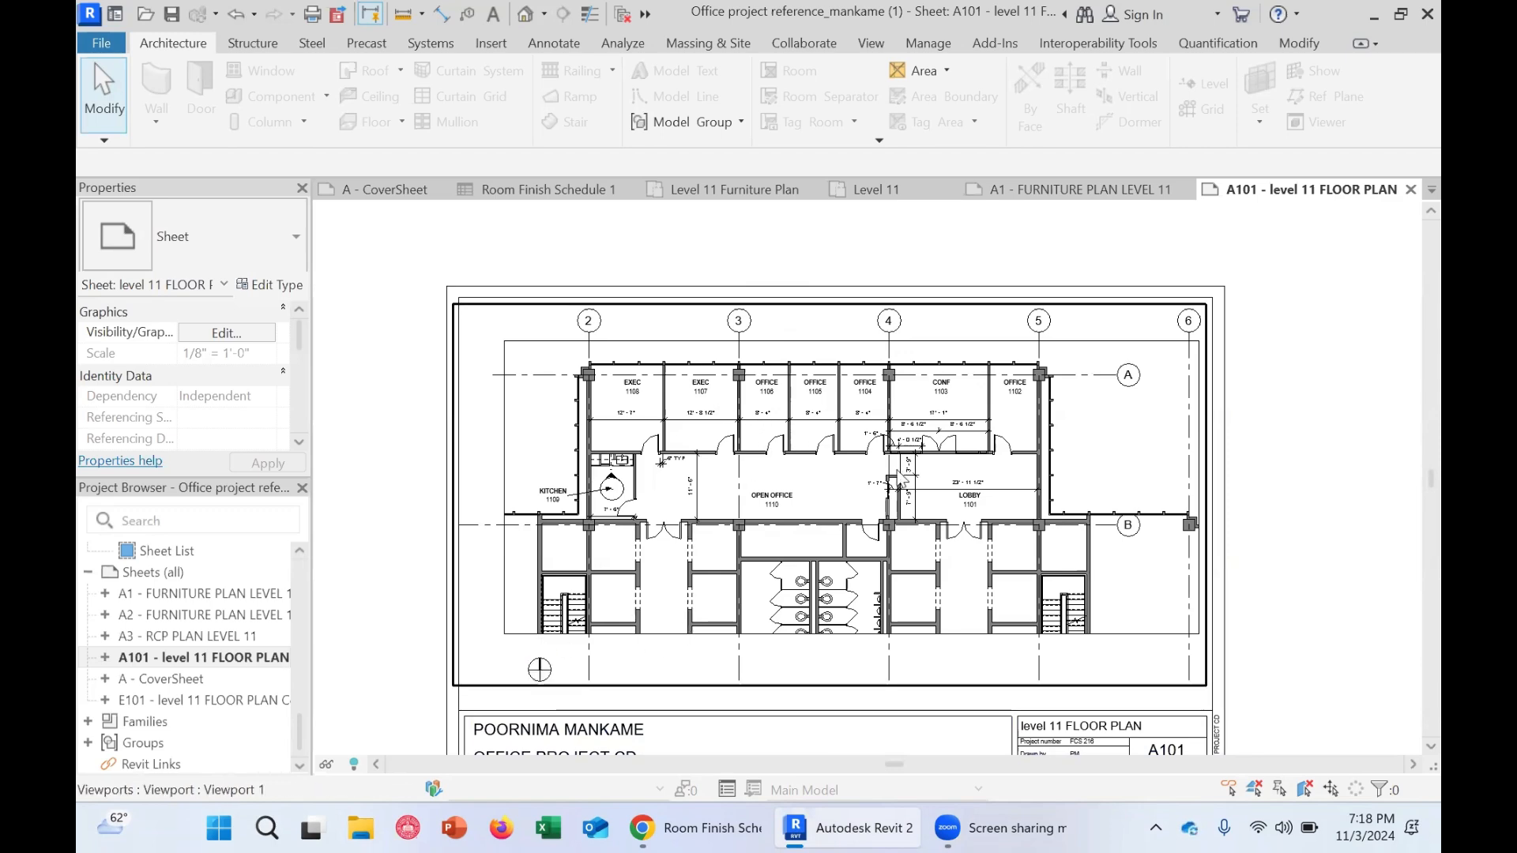
scroll(993, 474, "up", 2)
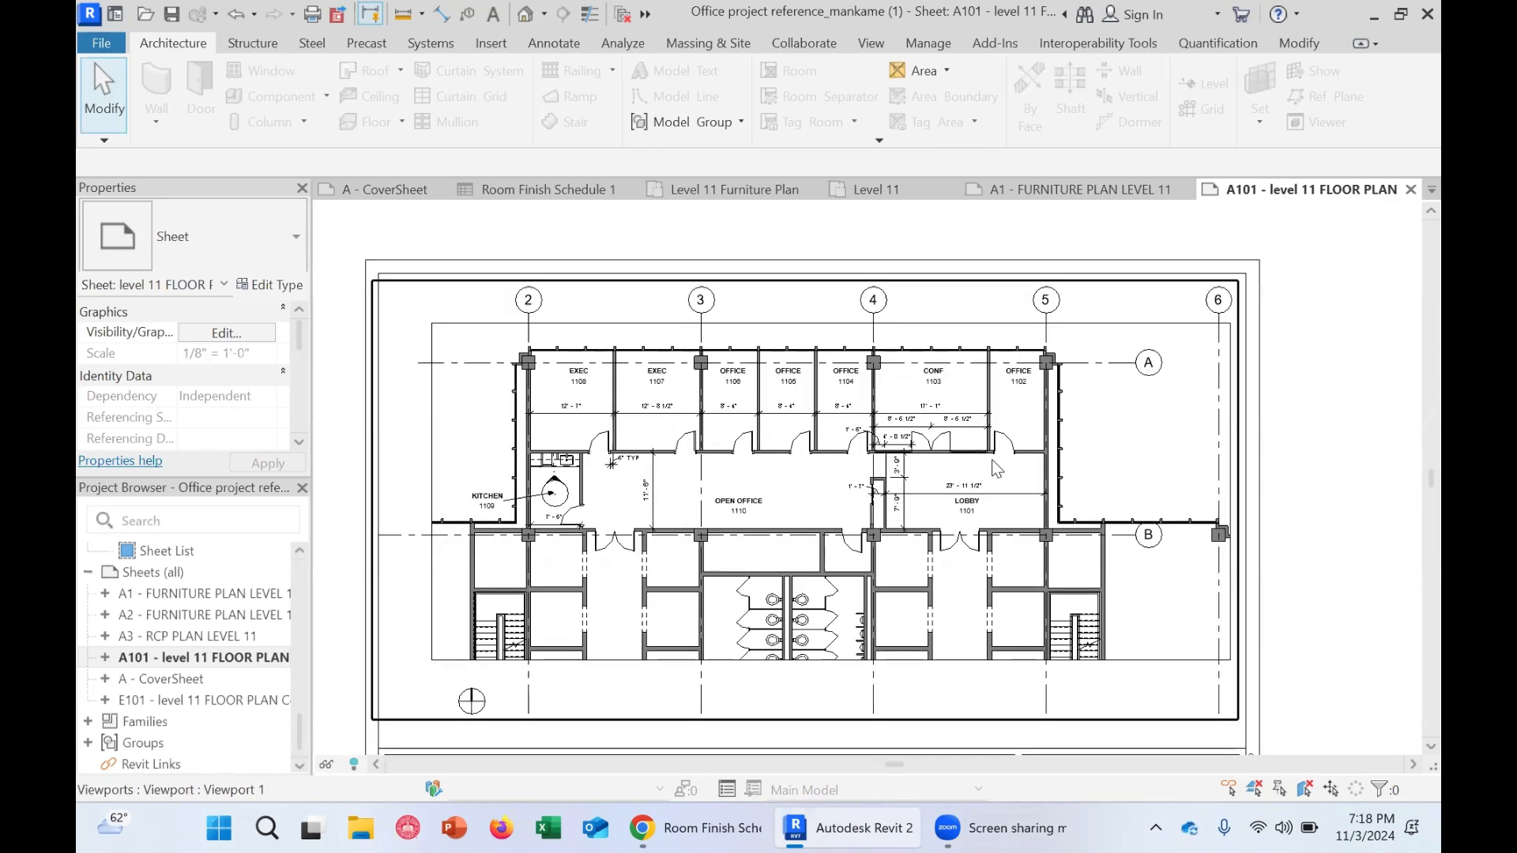
scroll(993, 480, "up", 3)
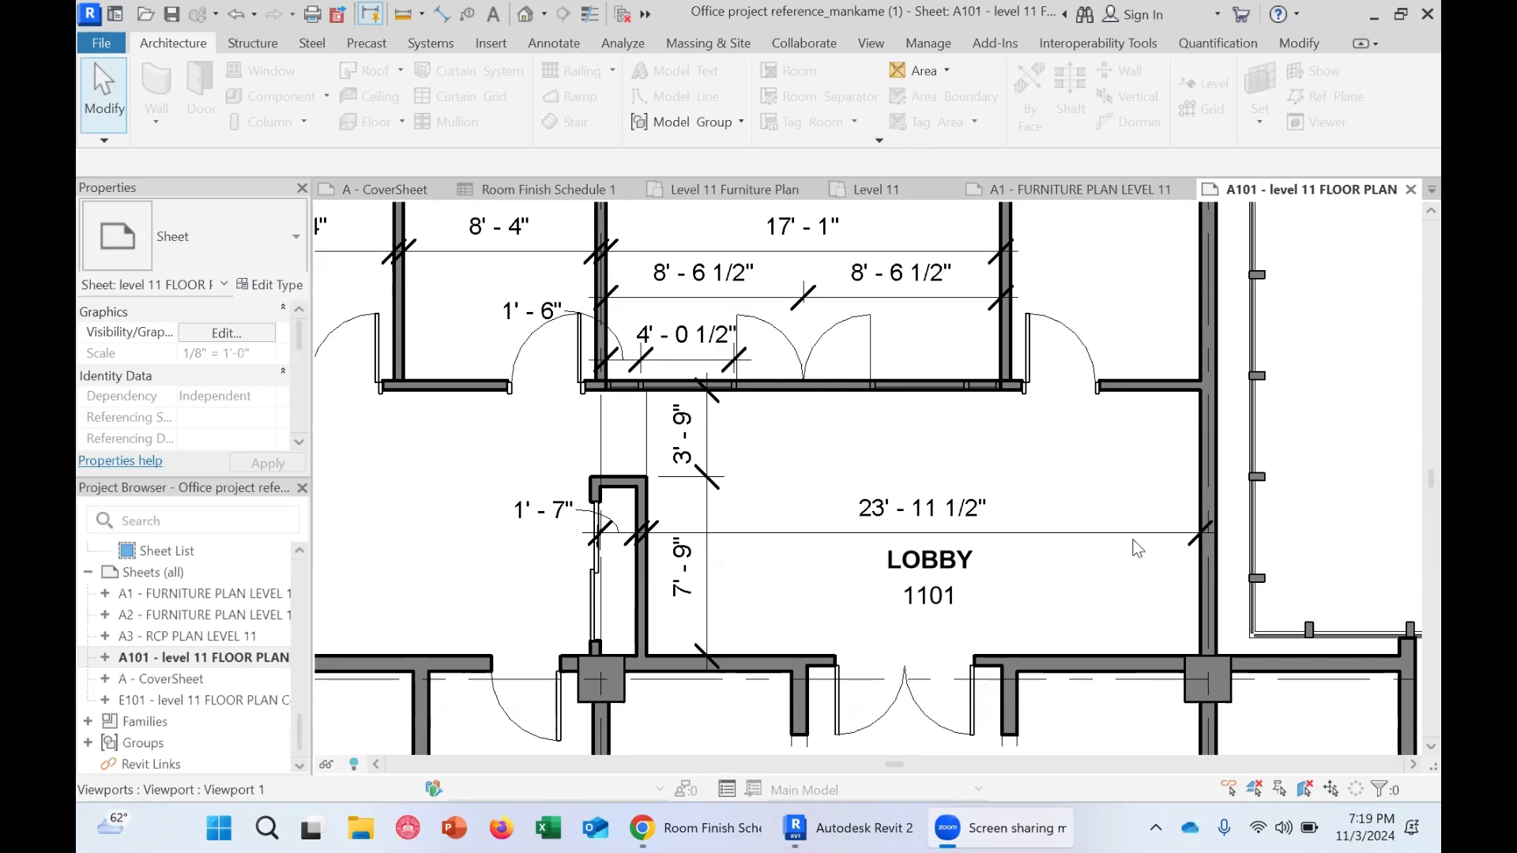
scroll(1042, 510, "down", 3)
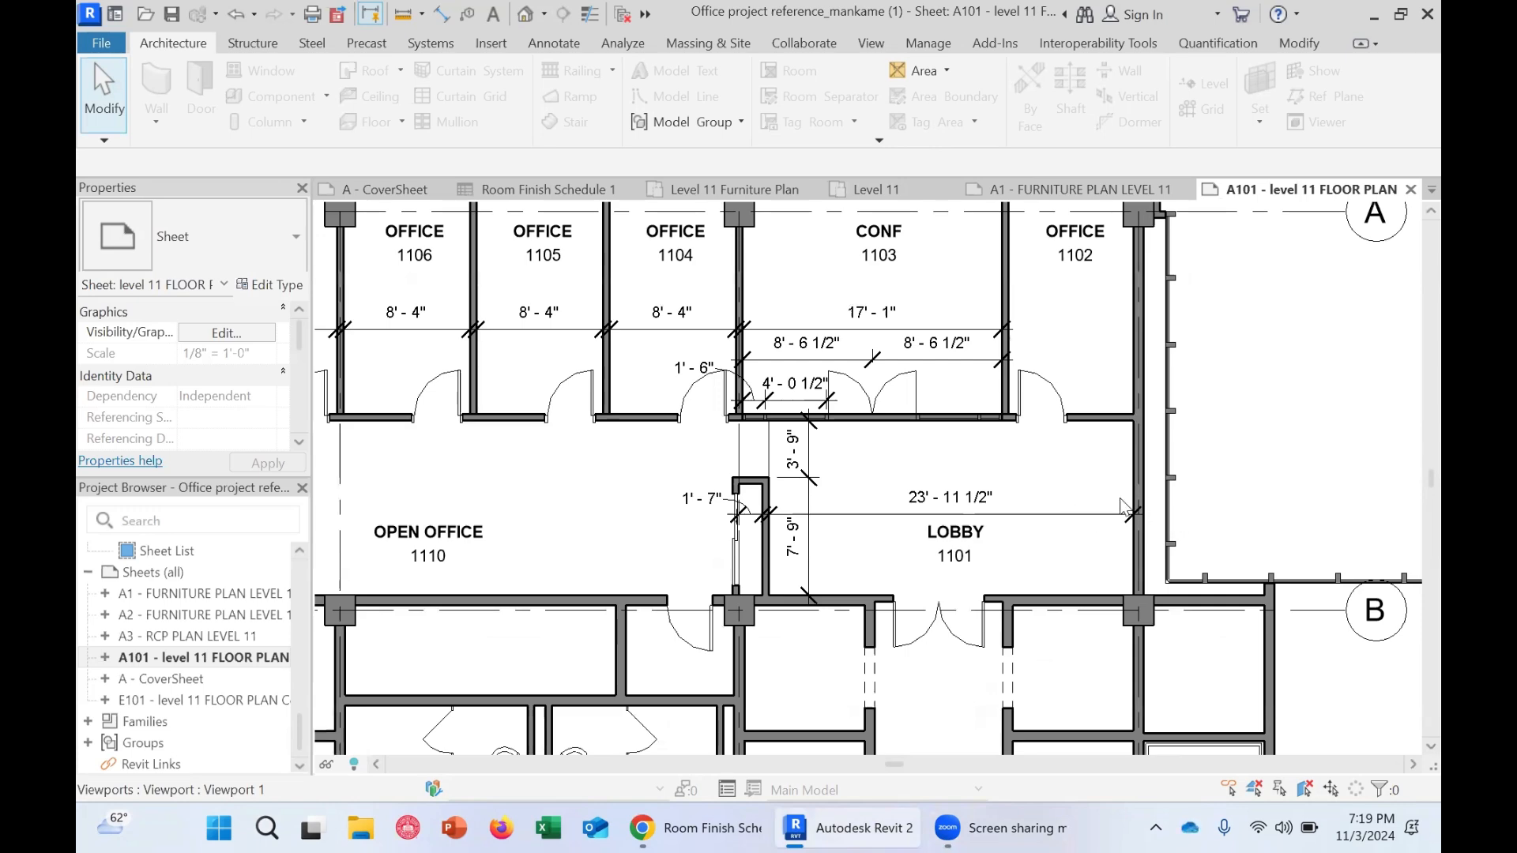
middle_click_drag(1159, 504, 1085, 478)
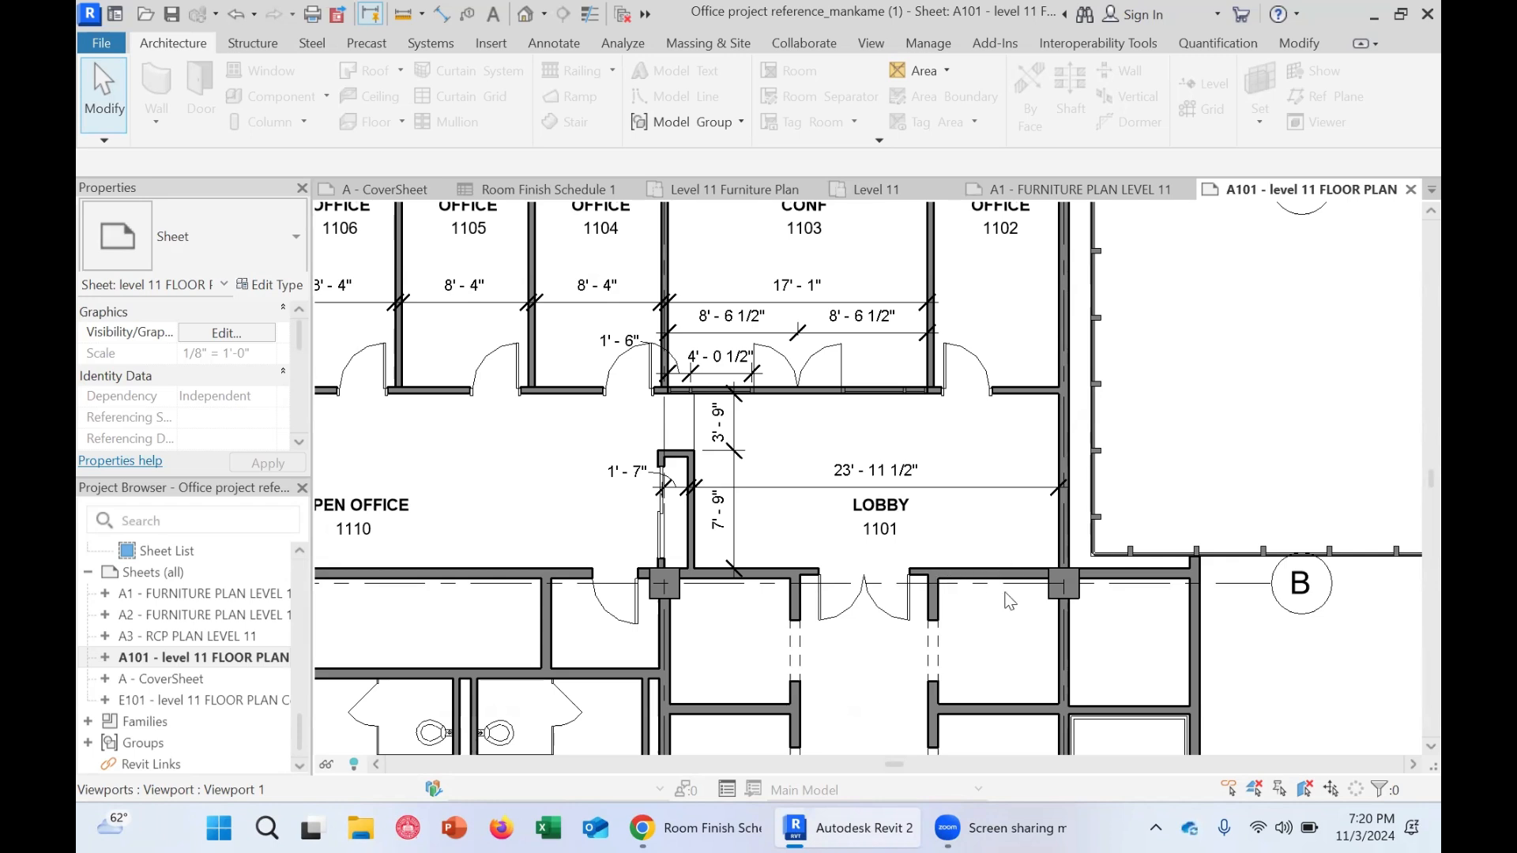
scroll(960, 584, "up", 1)
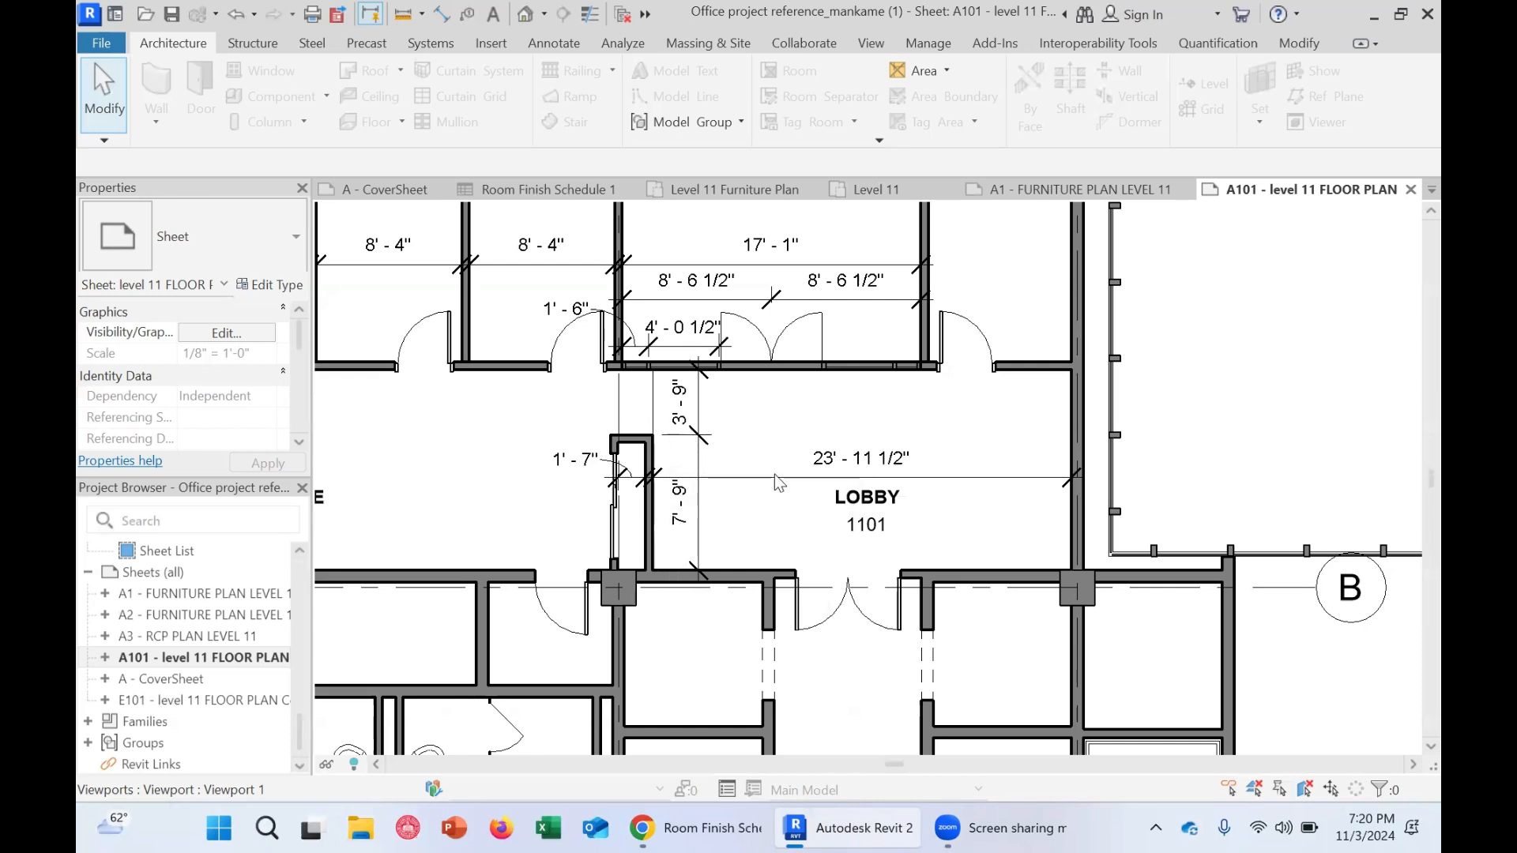
middle_click_drag(779, 484, 772, 609)
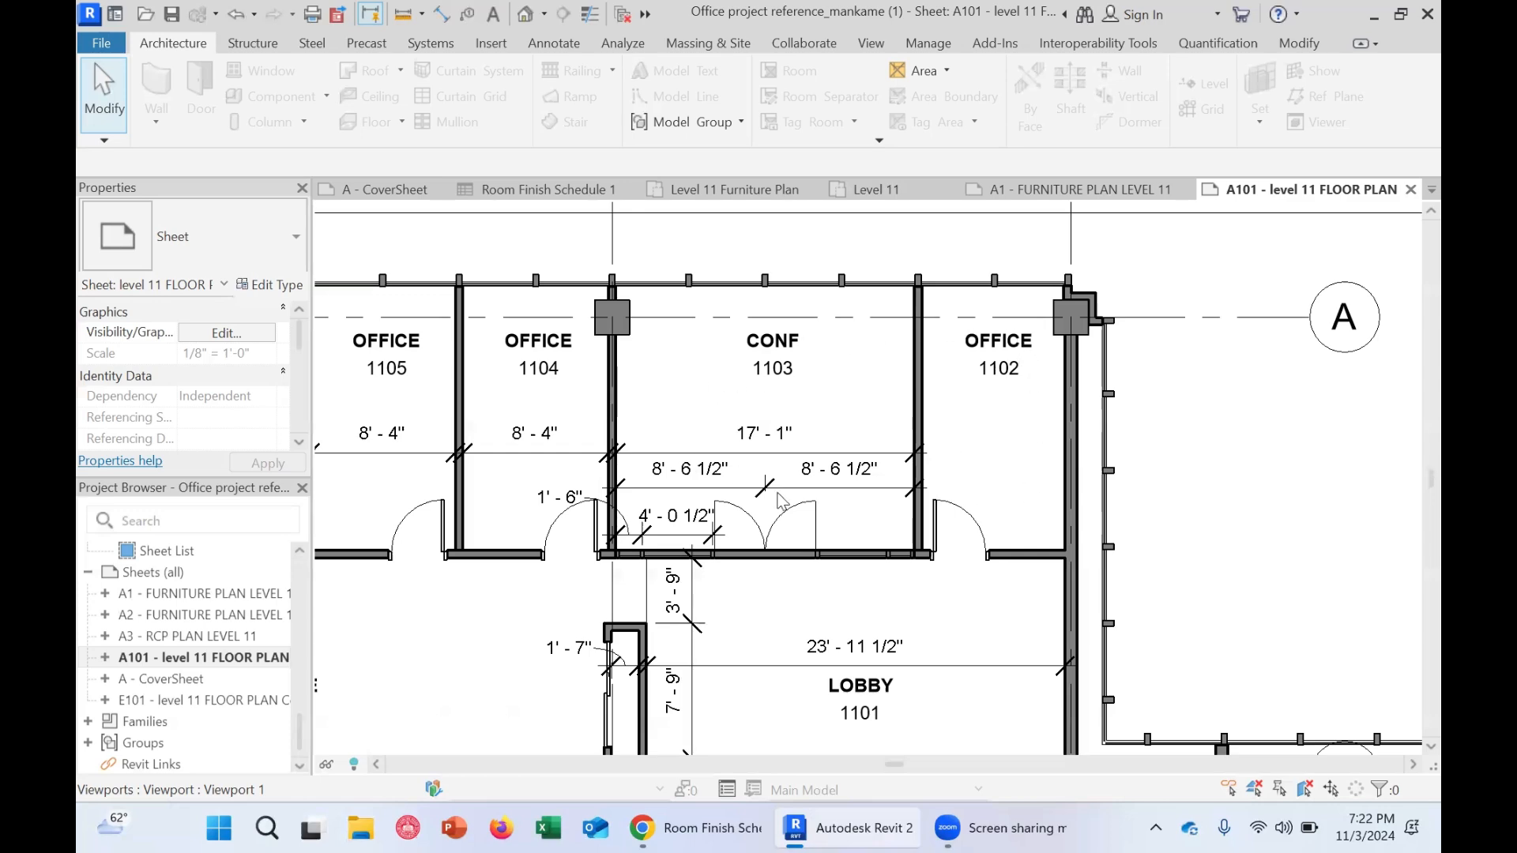
scroll(701, 443, "down", 3)
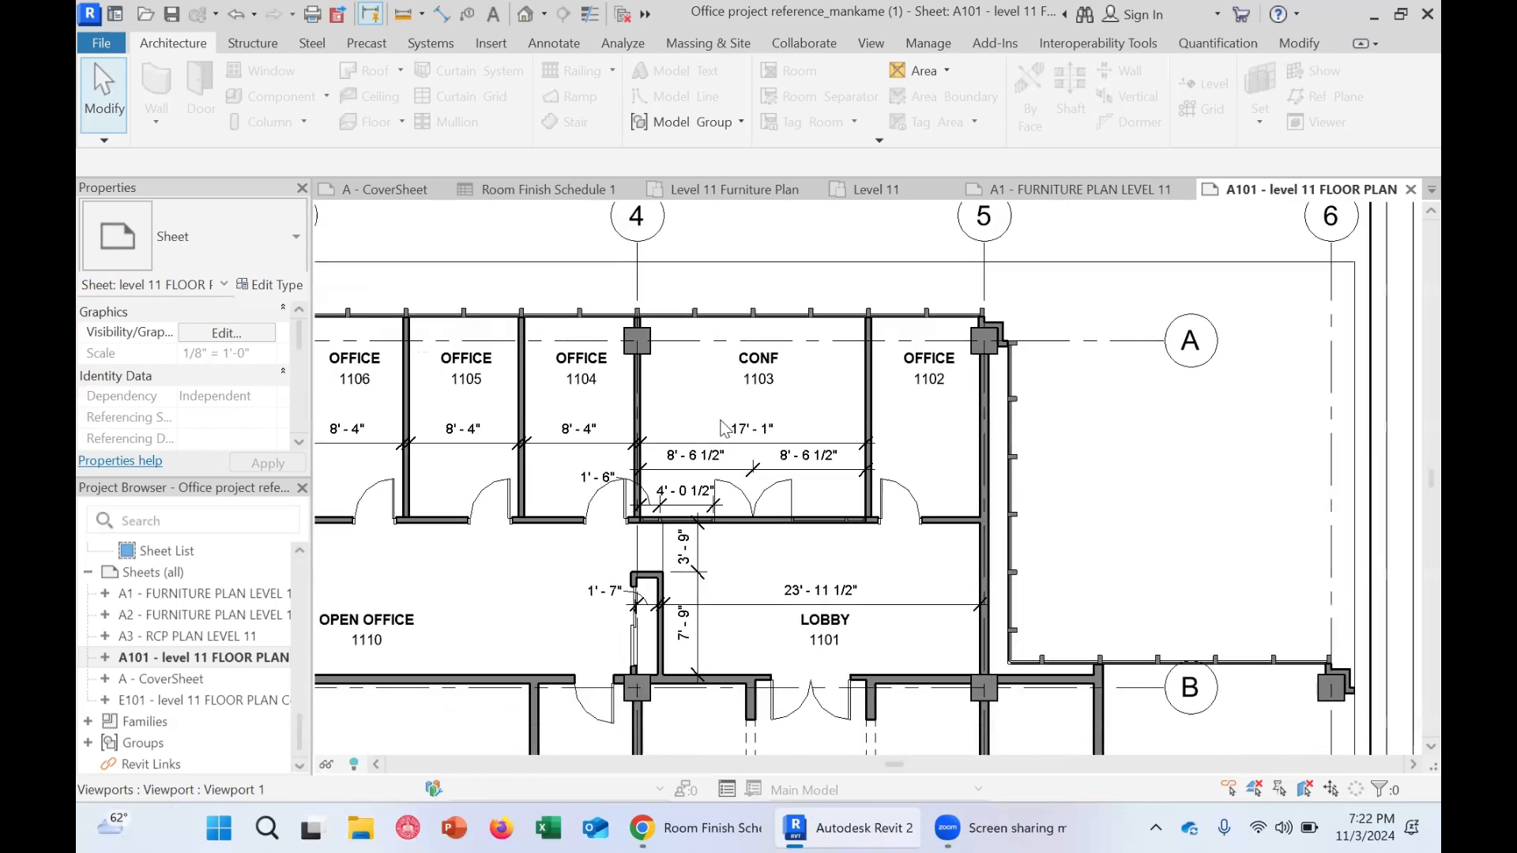
middle_click_drag(741, 437, 1046, 465)
scroll(790, 438, "down", 1)
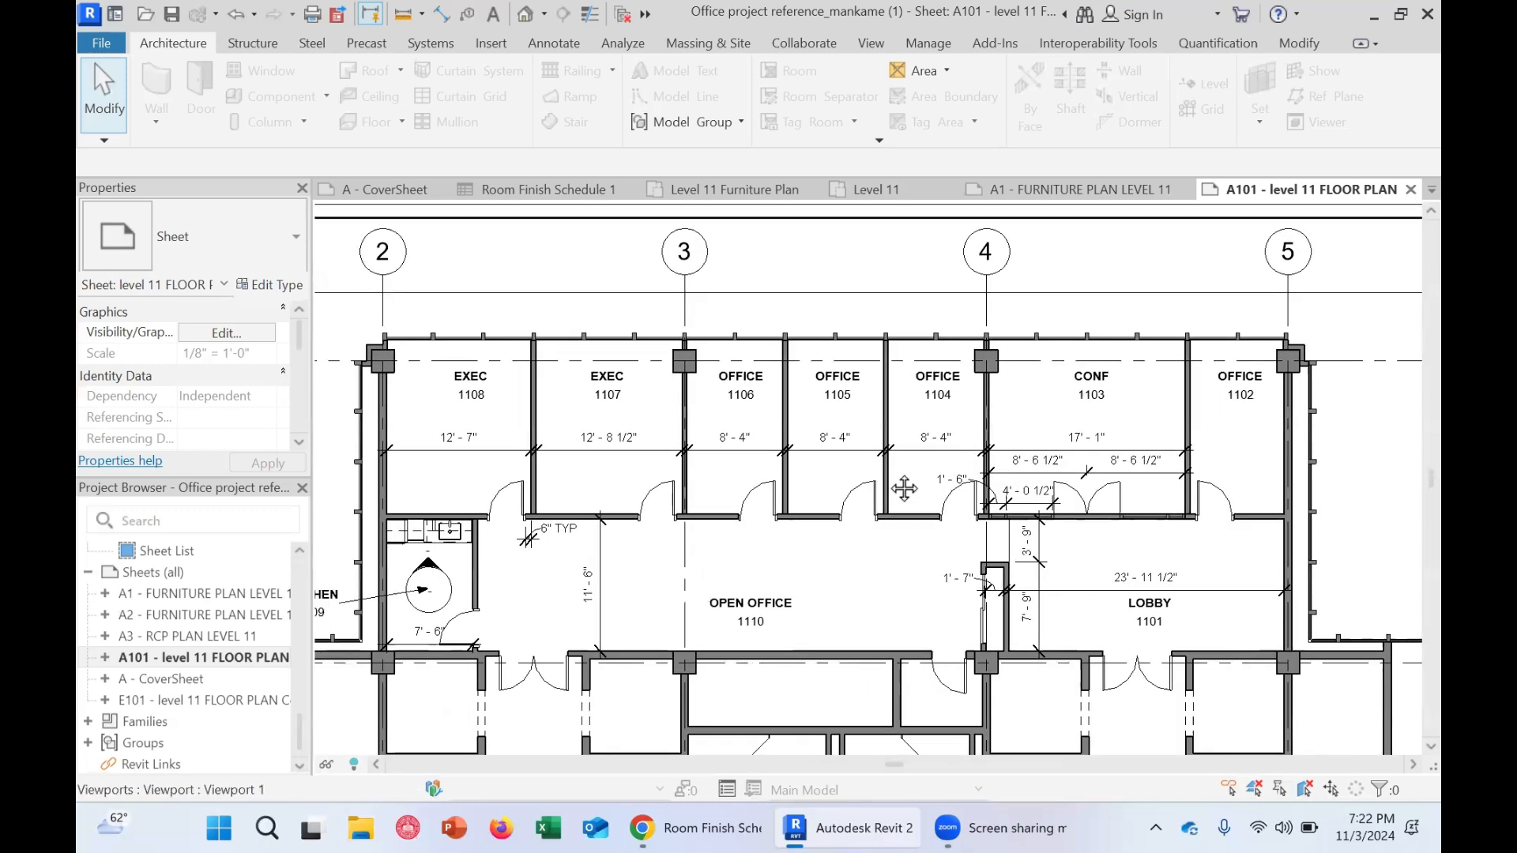
middle_click_drag(904, 487, 1024, 460)
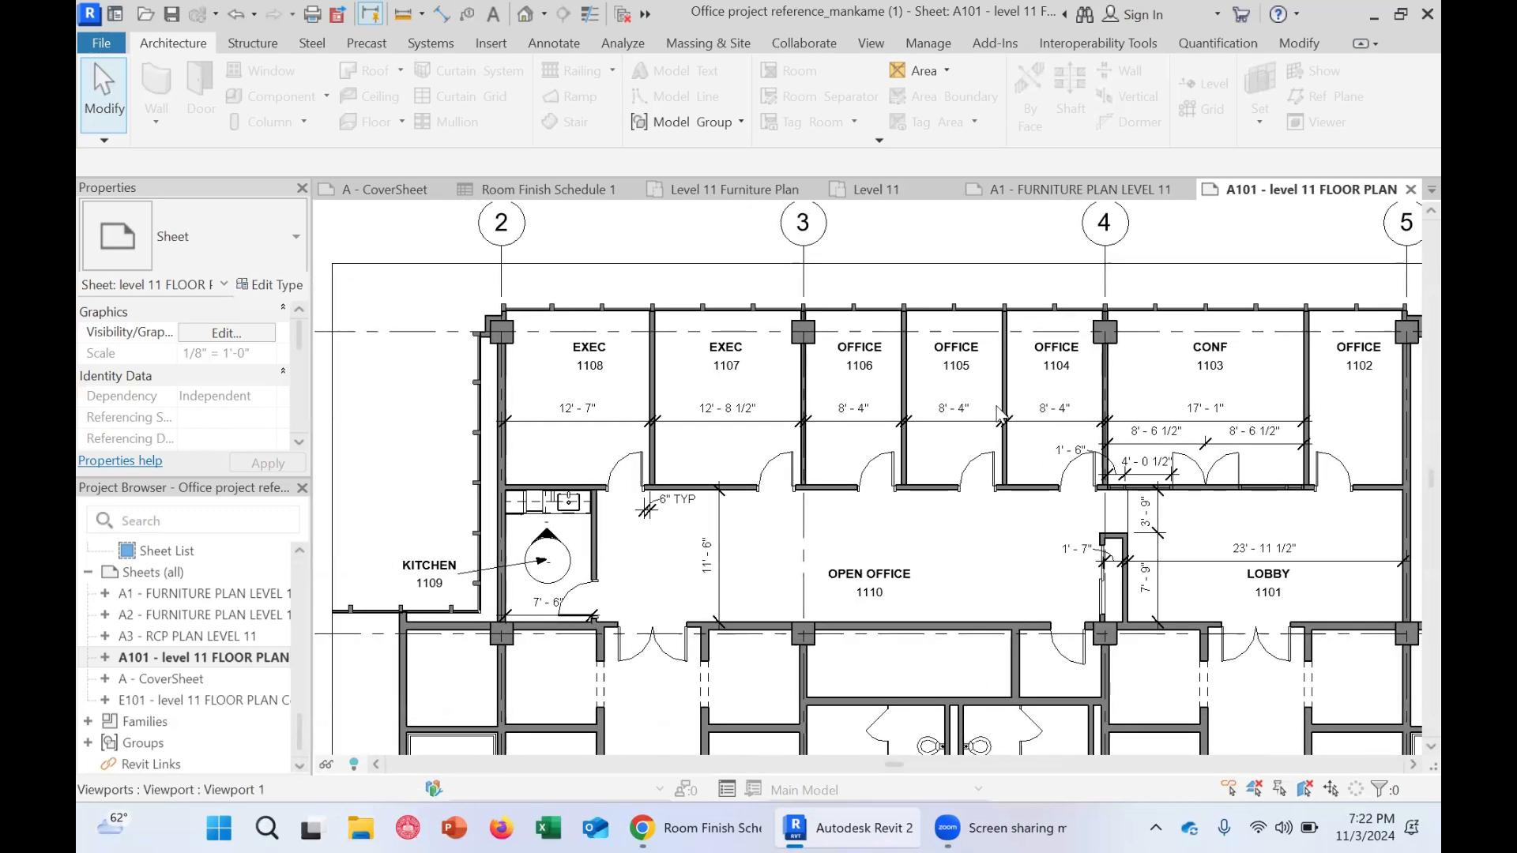
middle_click_drag(1000, 405, 941, 417)
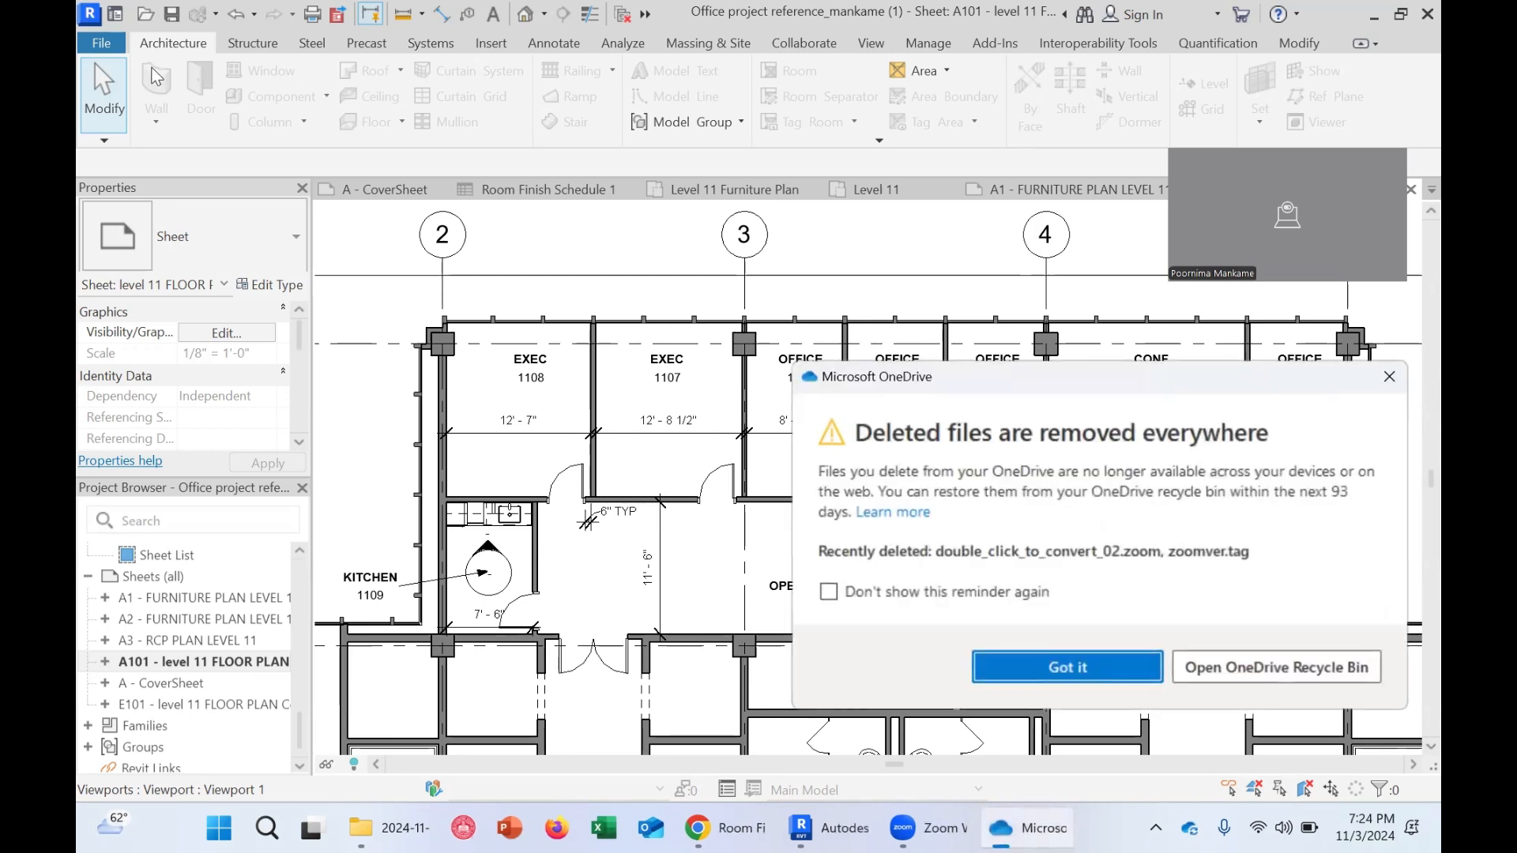
Start a new schedule and choose the Rooms category
left_click(1067, 667)
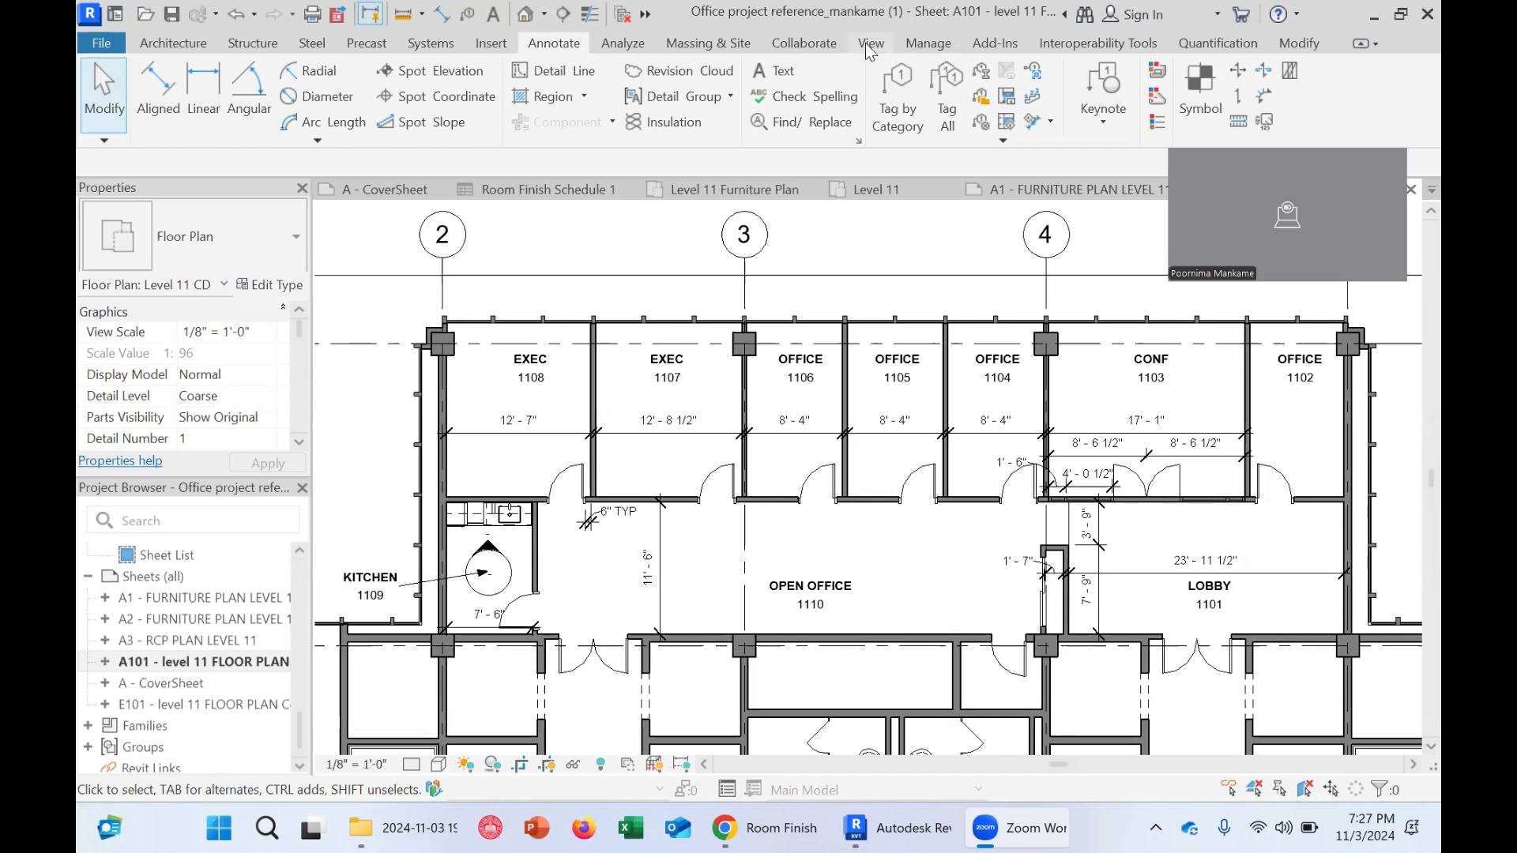
left_click(870, 44)
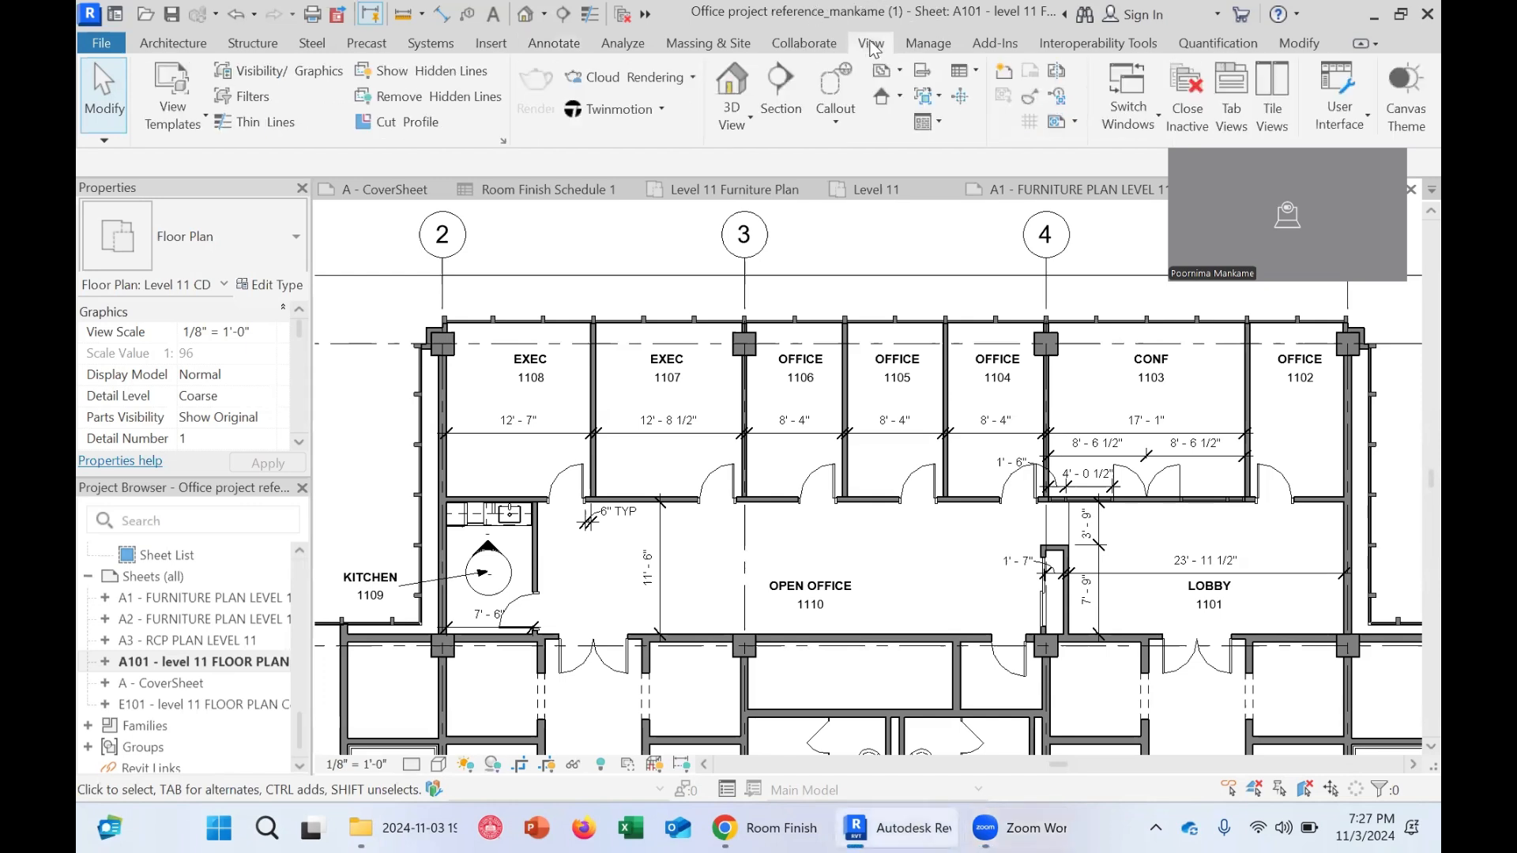
left_click(976, 74)
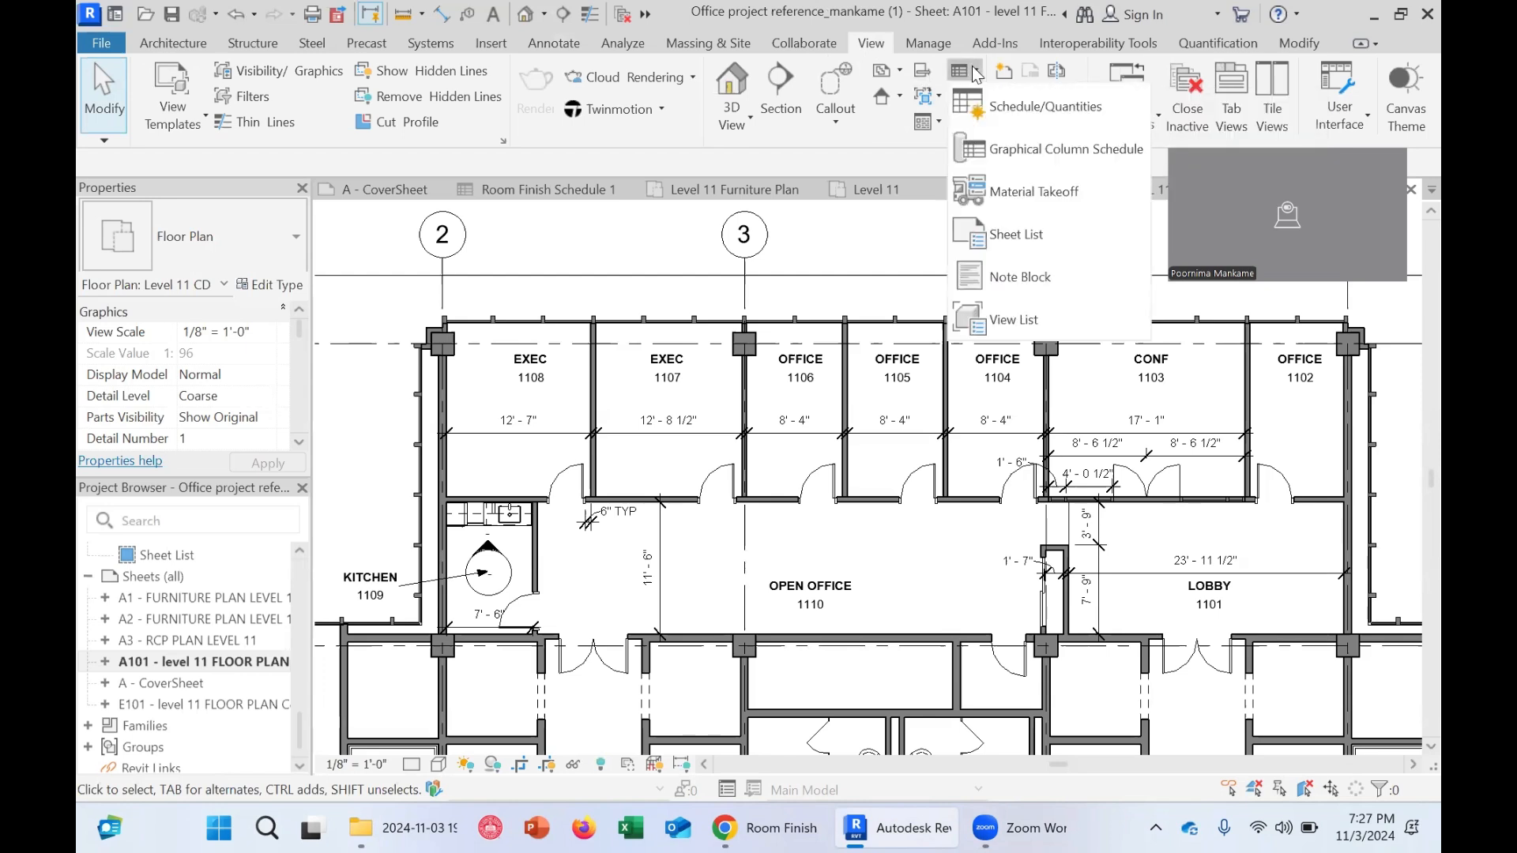
left_click(989, 105)
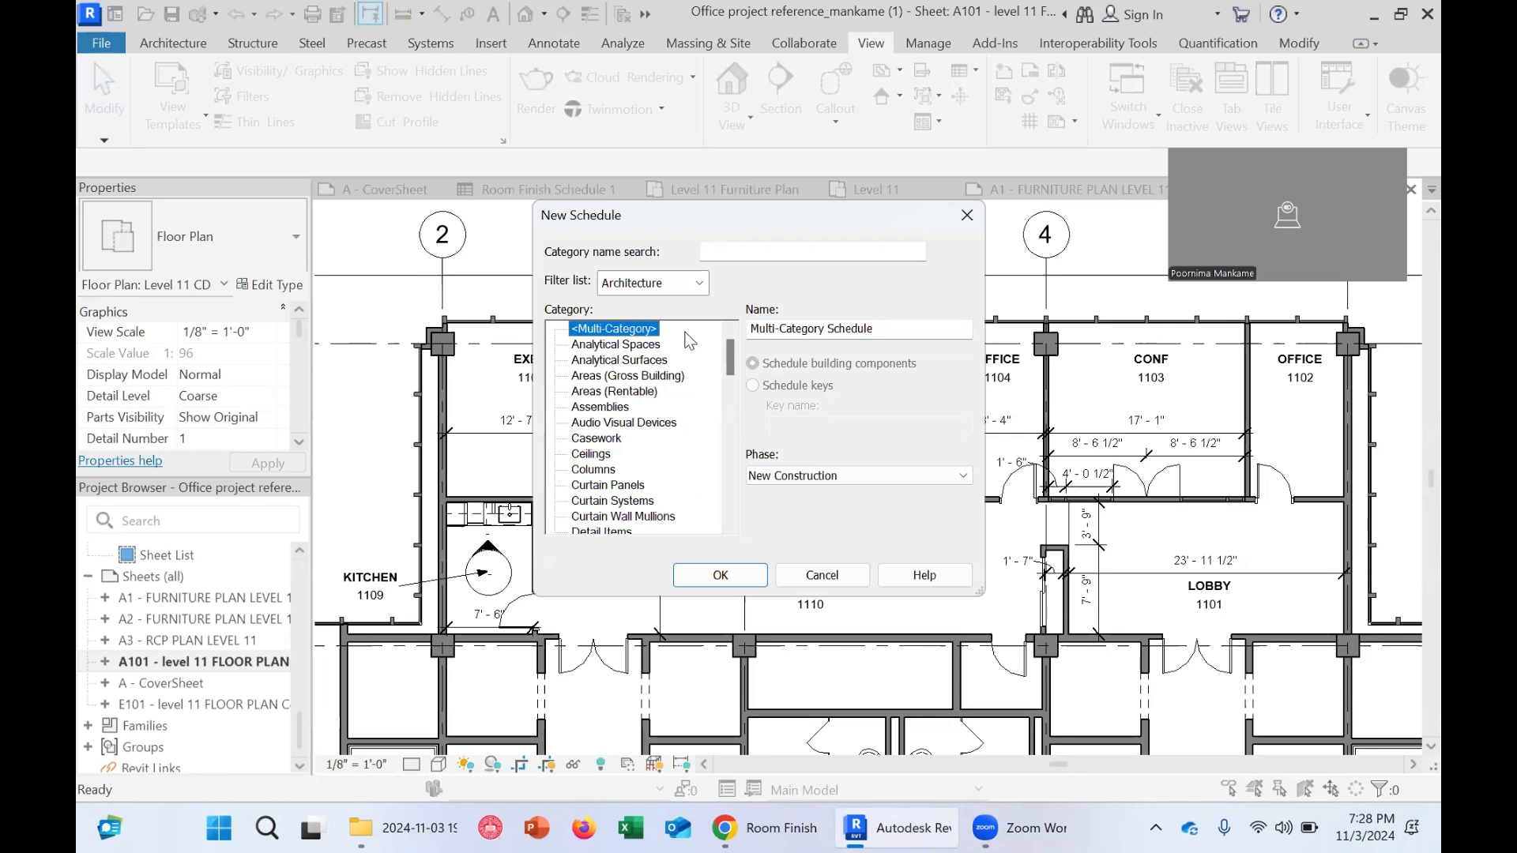
scroll(690, 340, "down", 5)
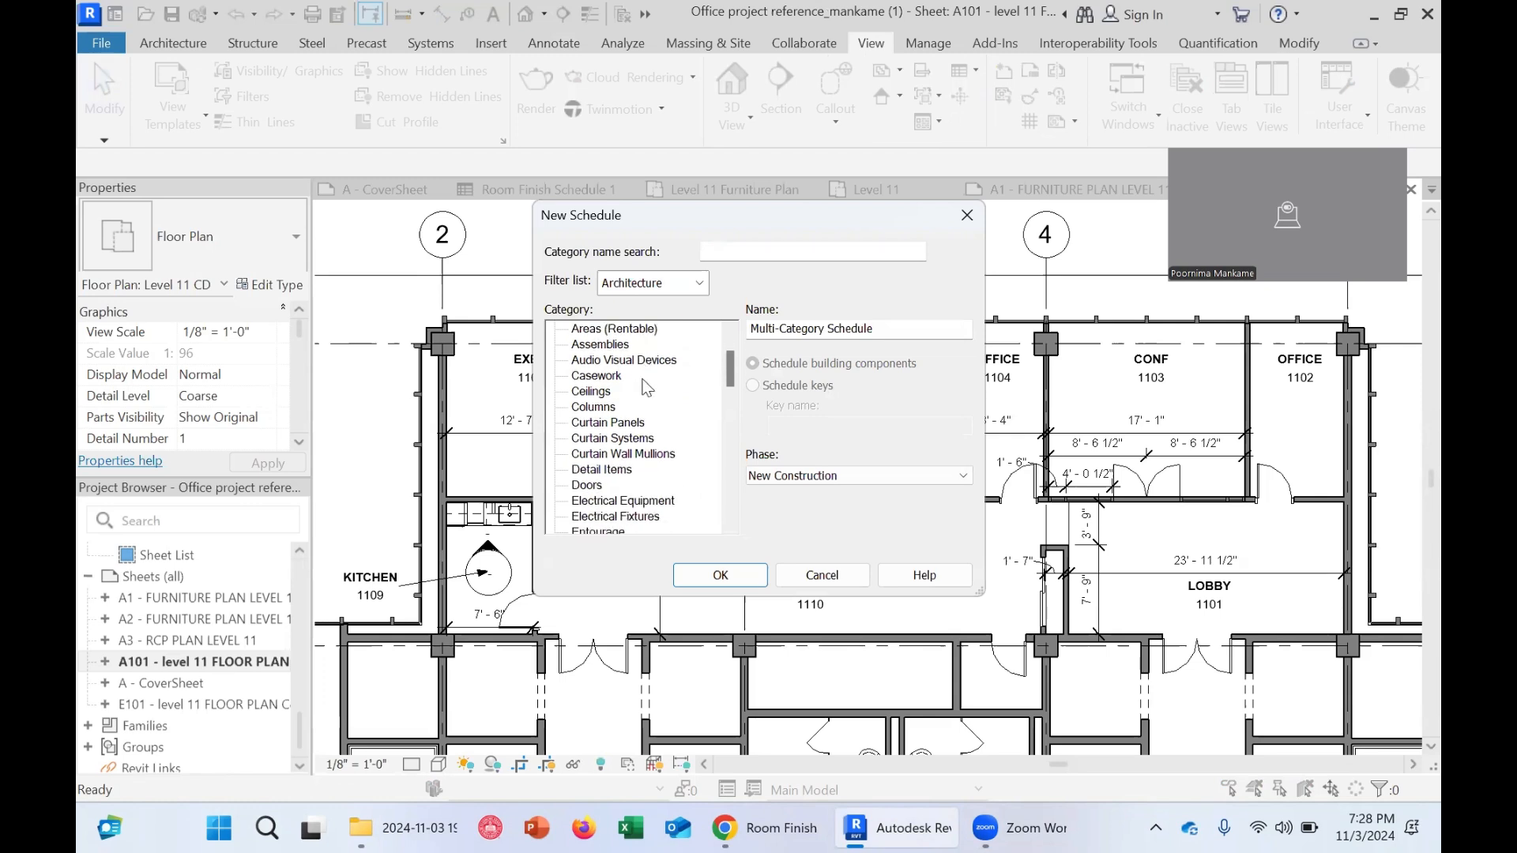
scroll(645, 386, "down", 4)
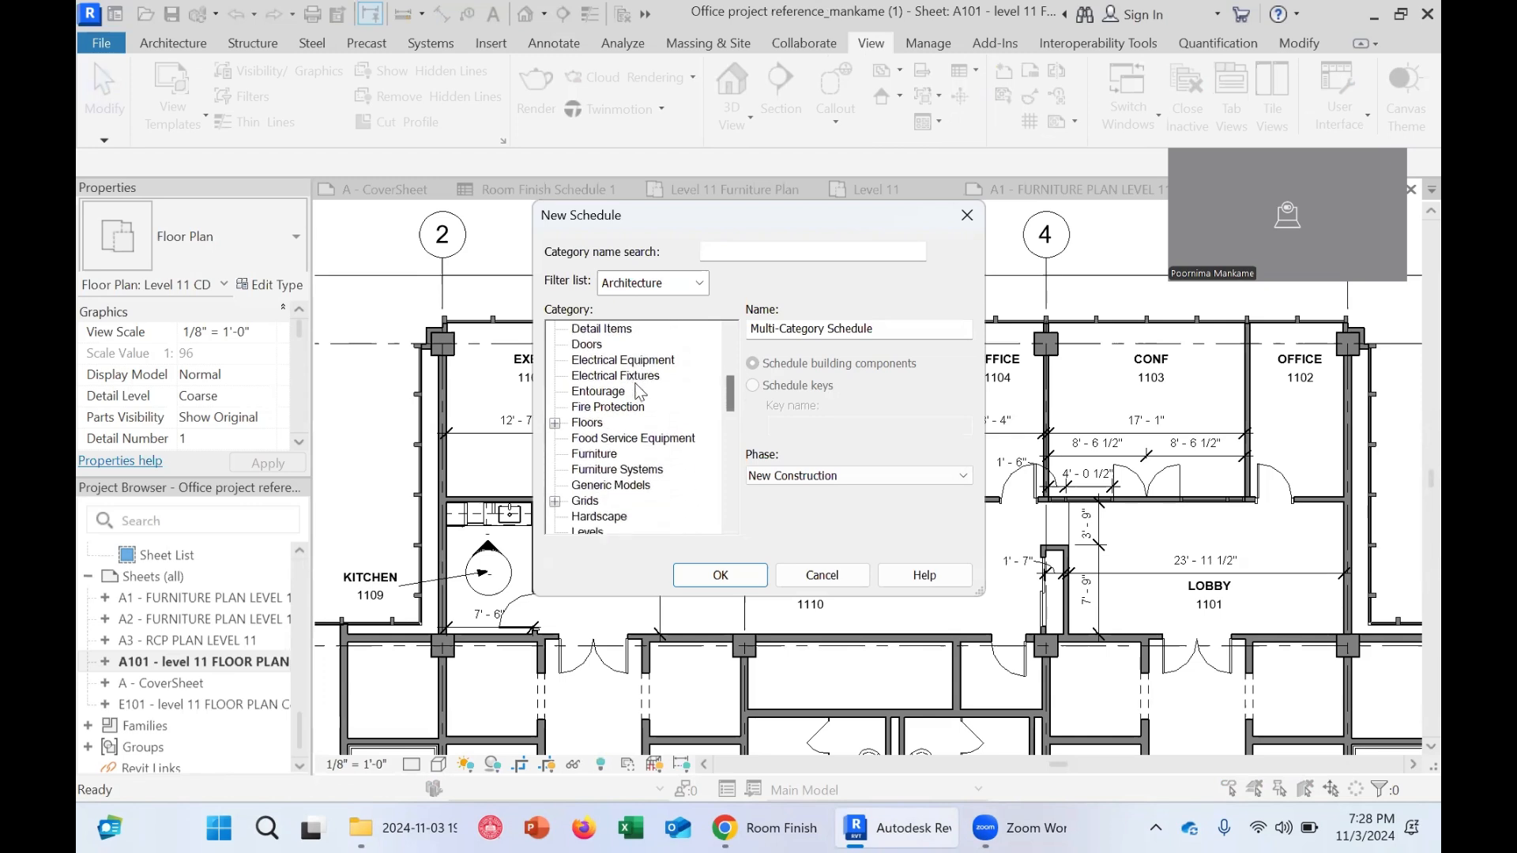
scroll(637, 390, "down", 3)
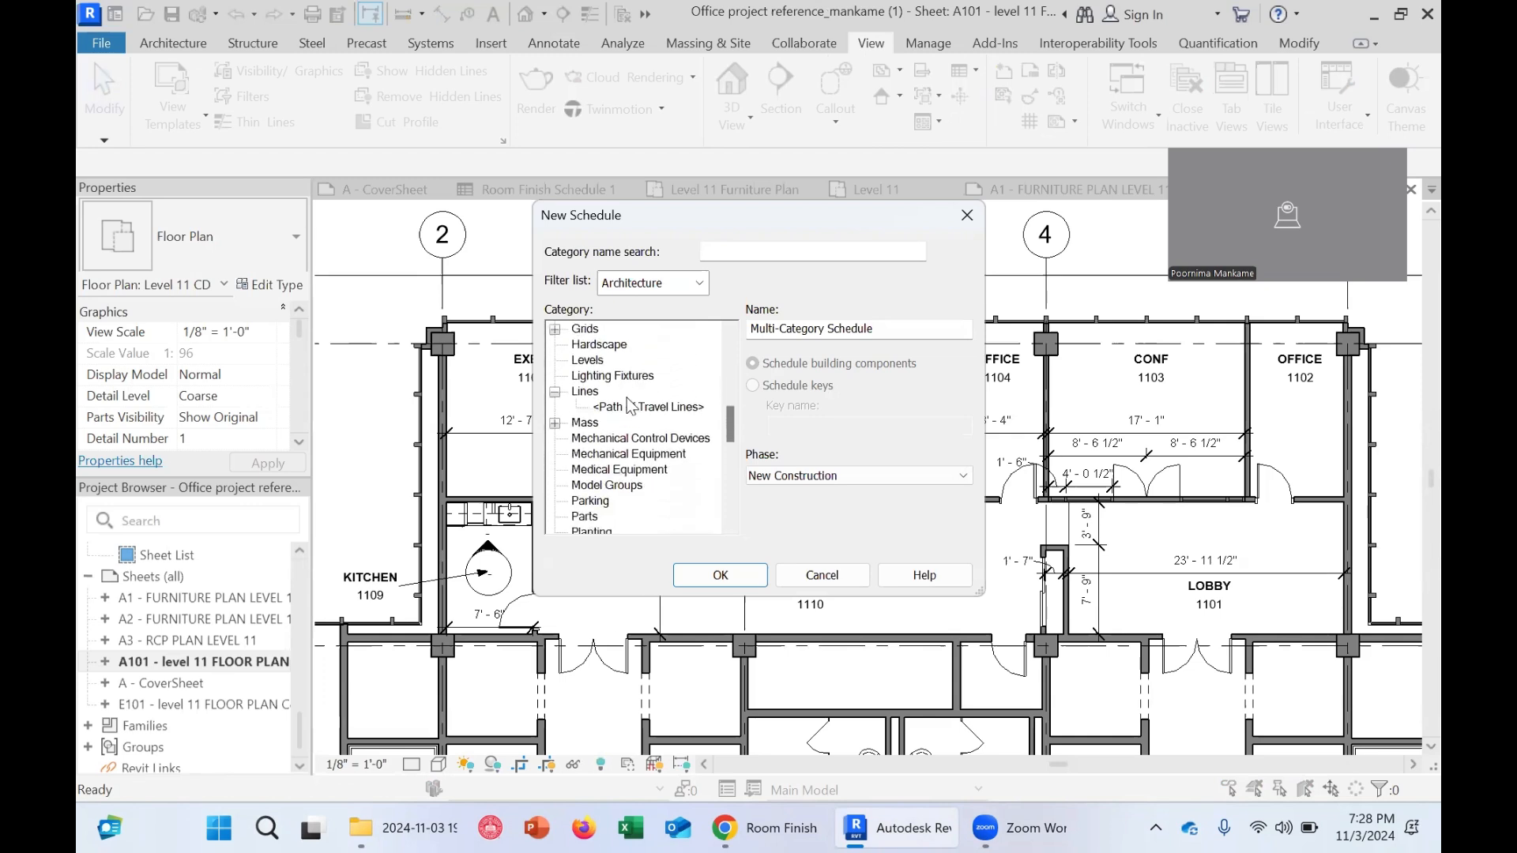
scroll(629, 406, "down", 3)
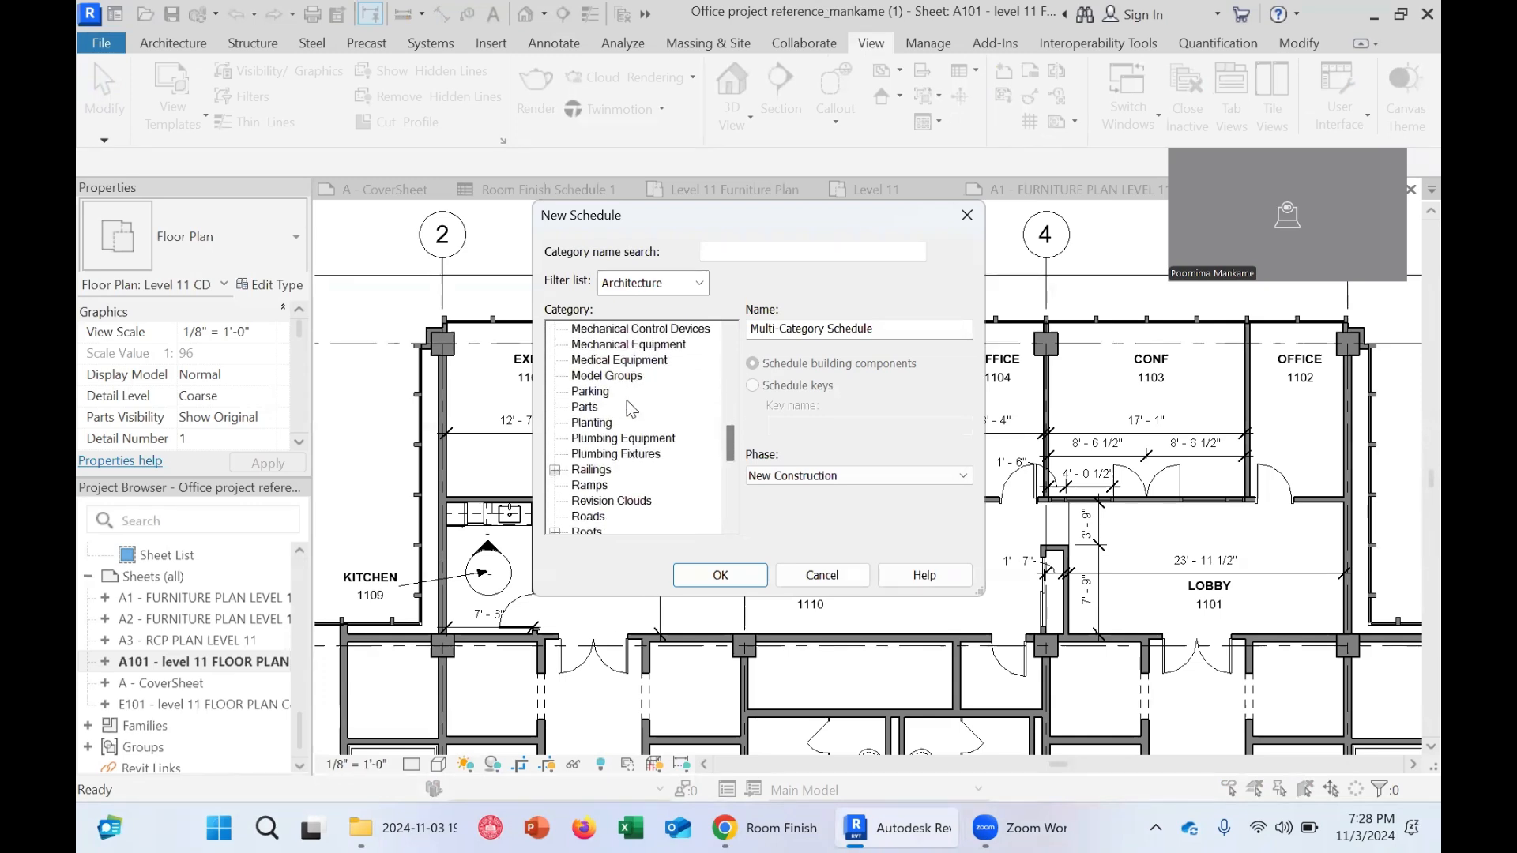
scroll(632, 447, "down", 1)
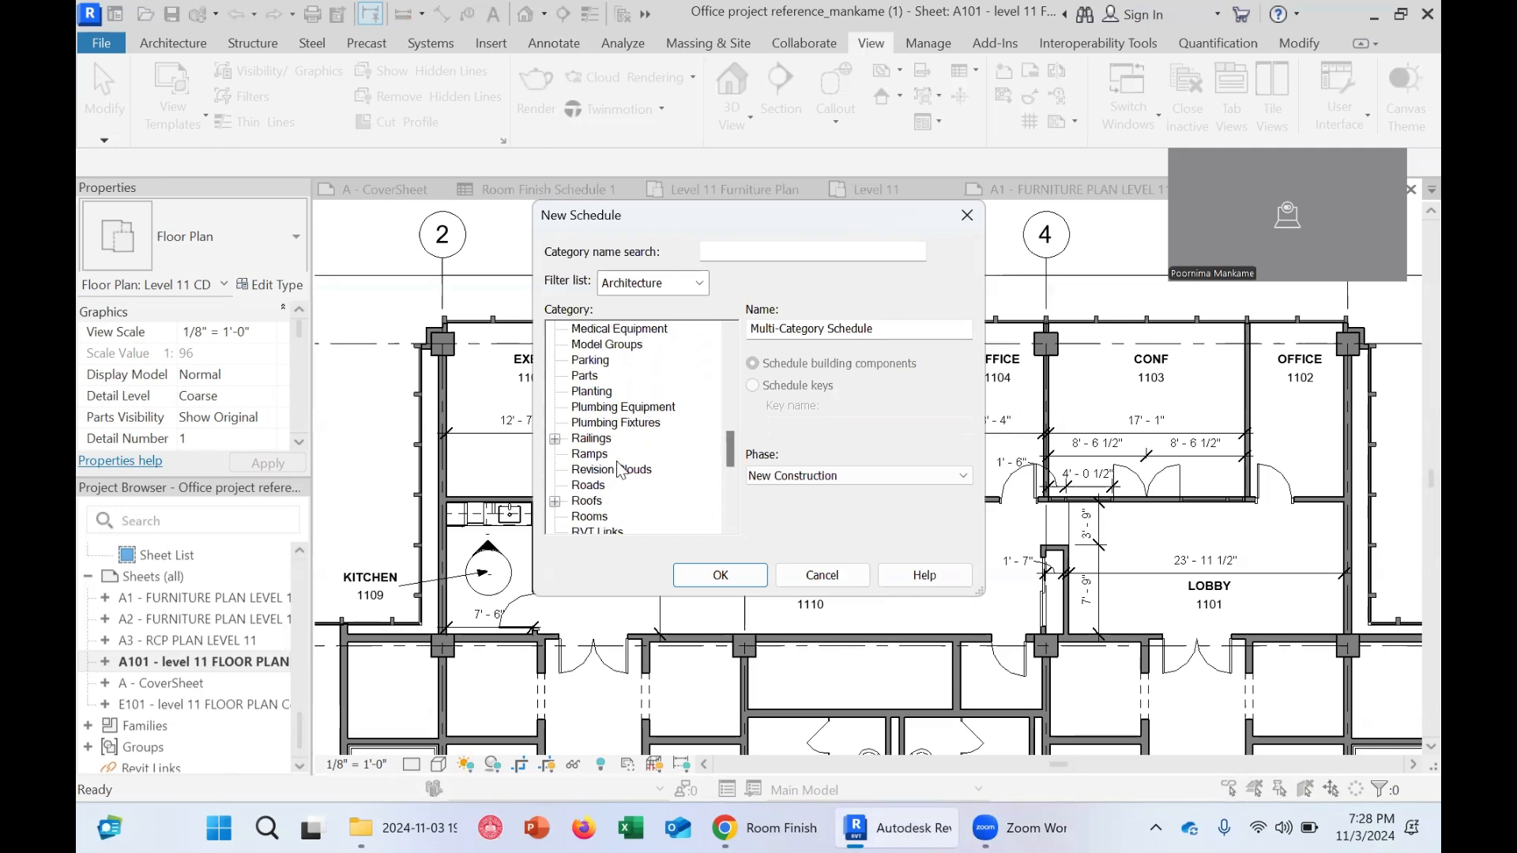
scroll(632, 471, "down", 1)
left_click(591, 501)
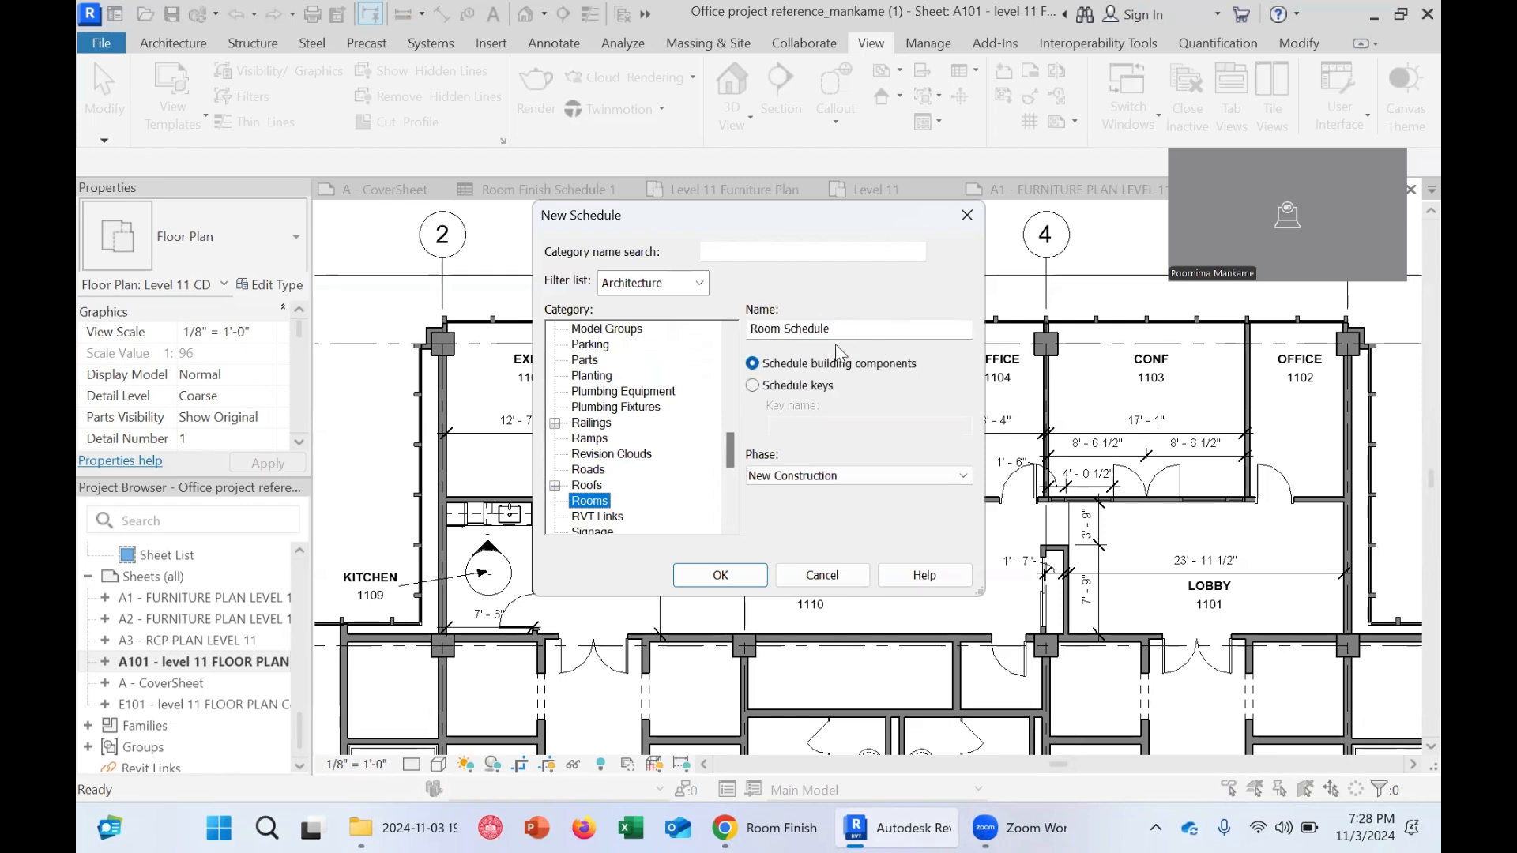
Name the schedule Room Finish Schedule and create it
left_click(786, 328)
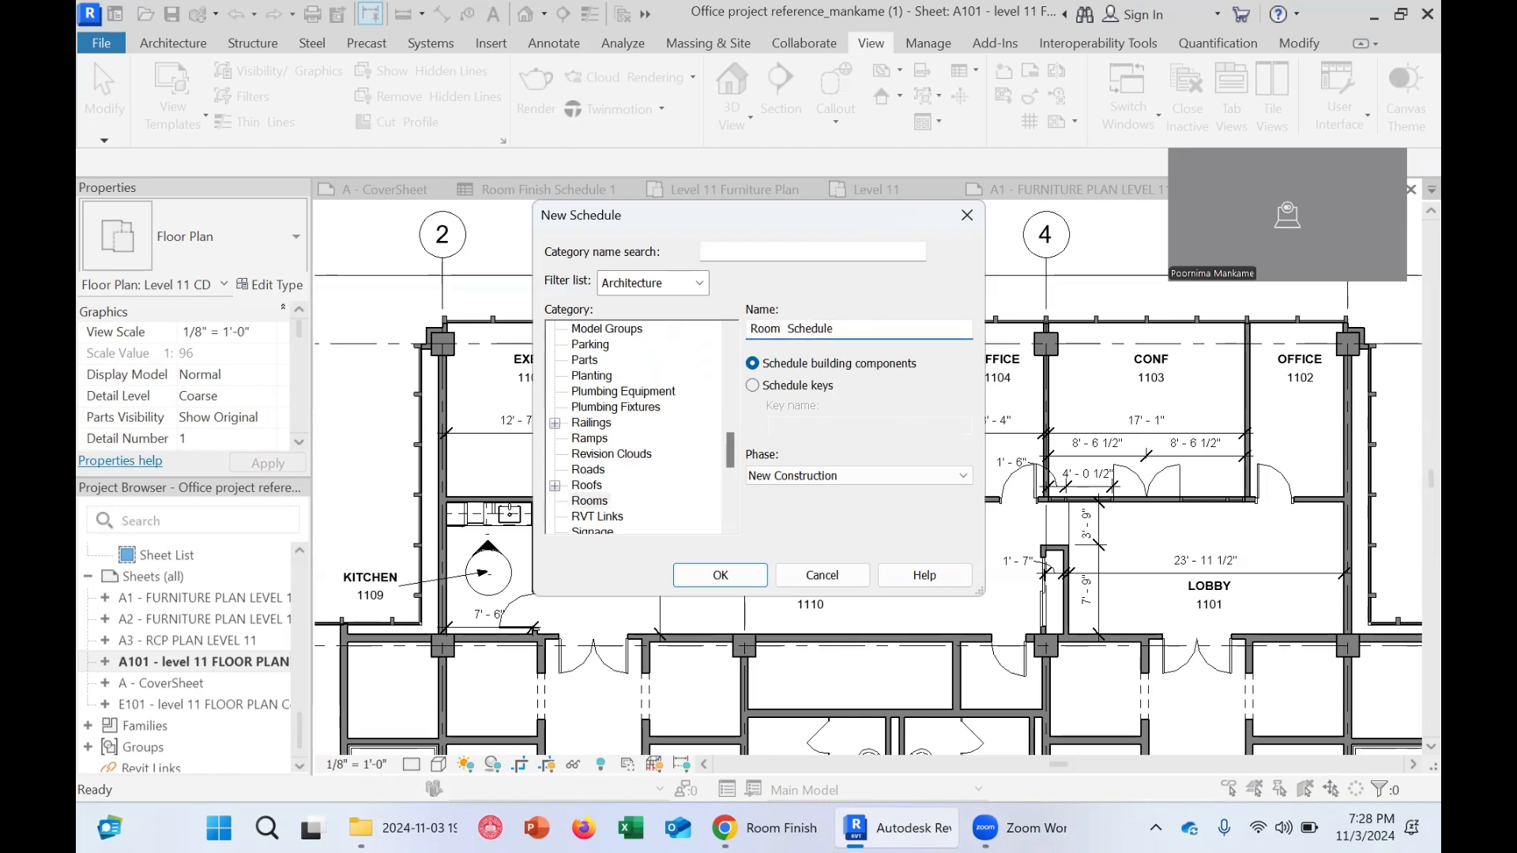
type("Finish")
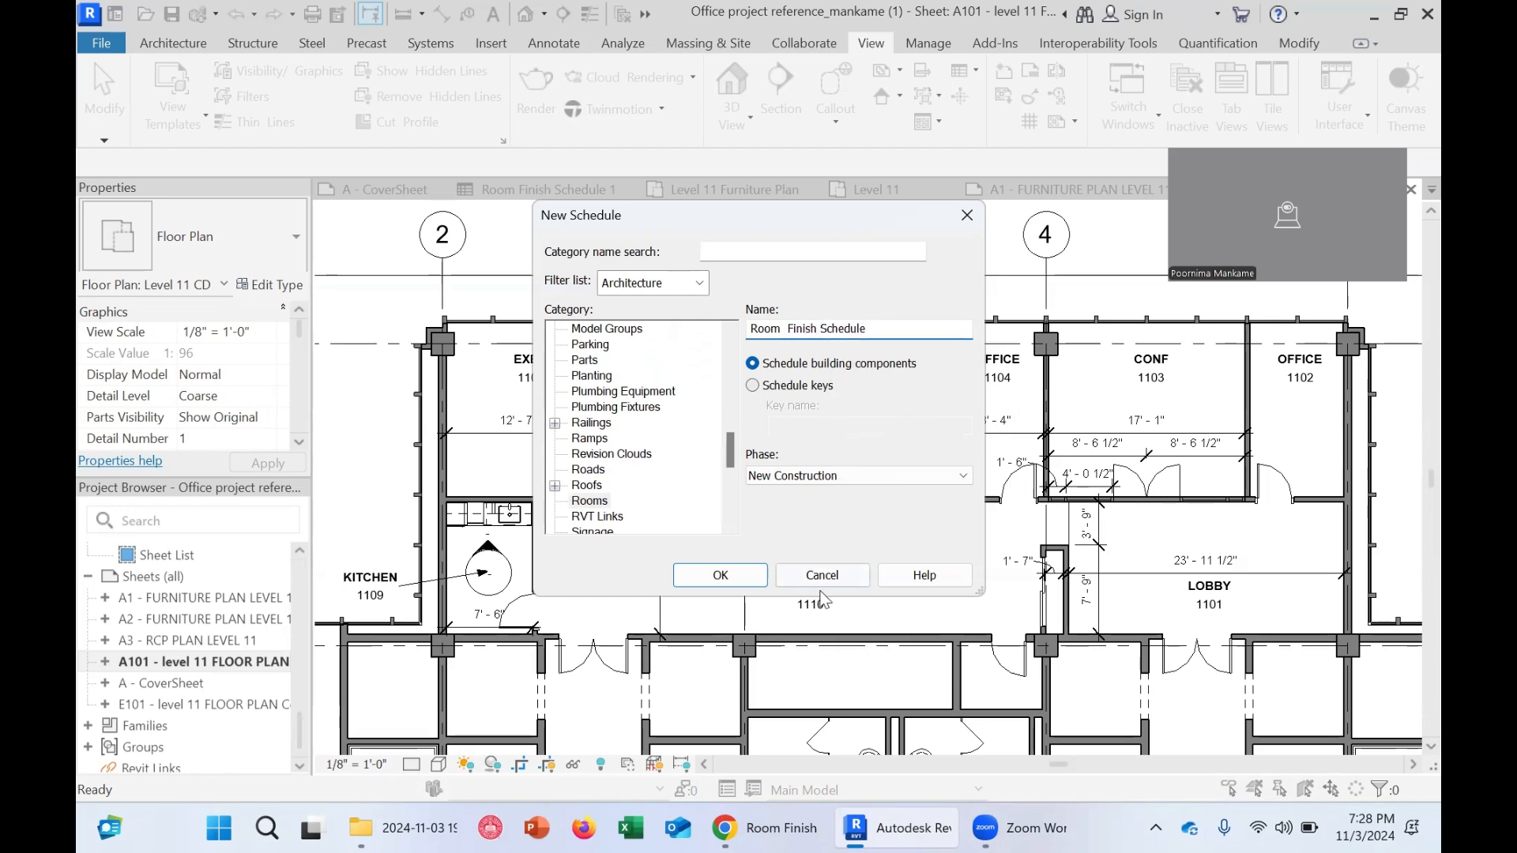
left_click(722, 576)
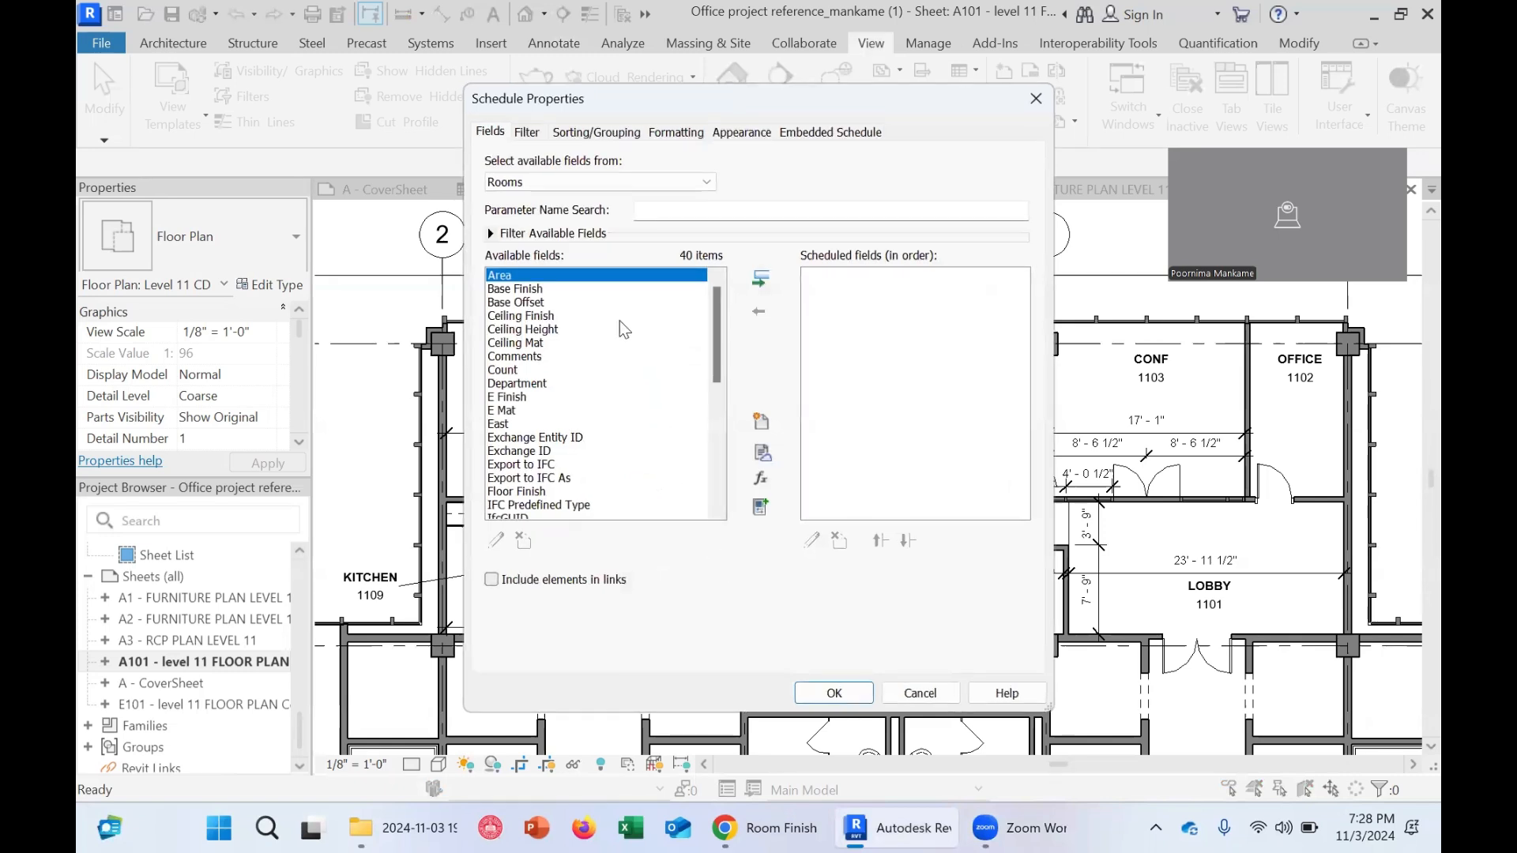
Compare the available room fields with the columns of the example room finish schedule PDF
scroll(619, 331, "down", 5)
scroll(618, 378, "down", 3)
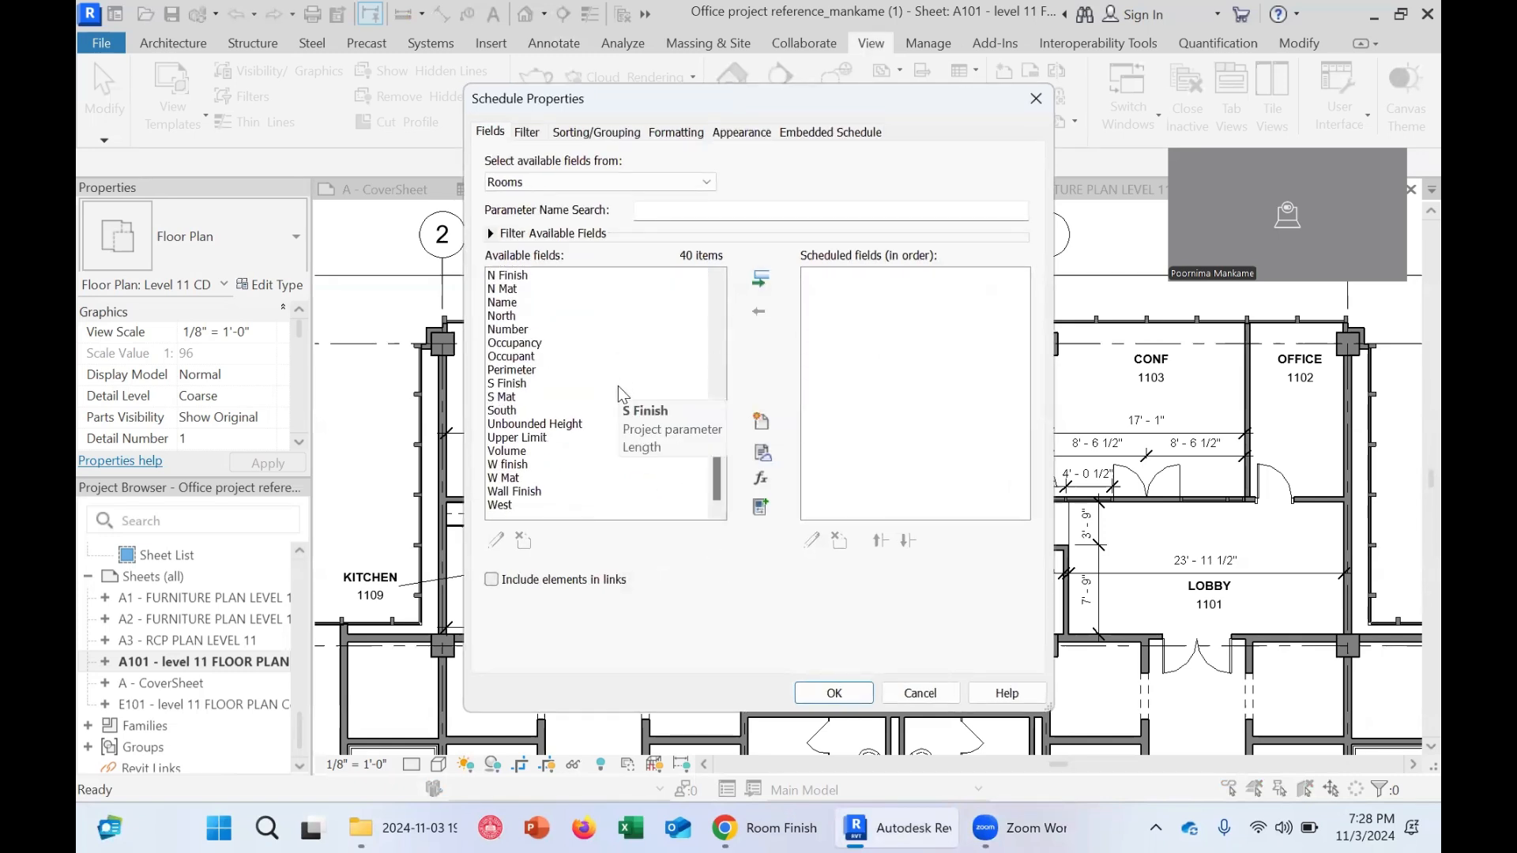
scroll(621, 391, "up", 5)
scroll(621, 391, "up", 2)
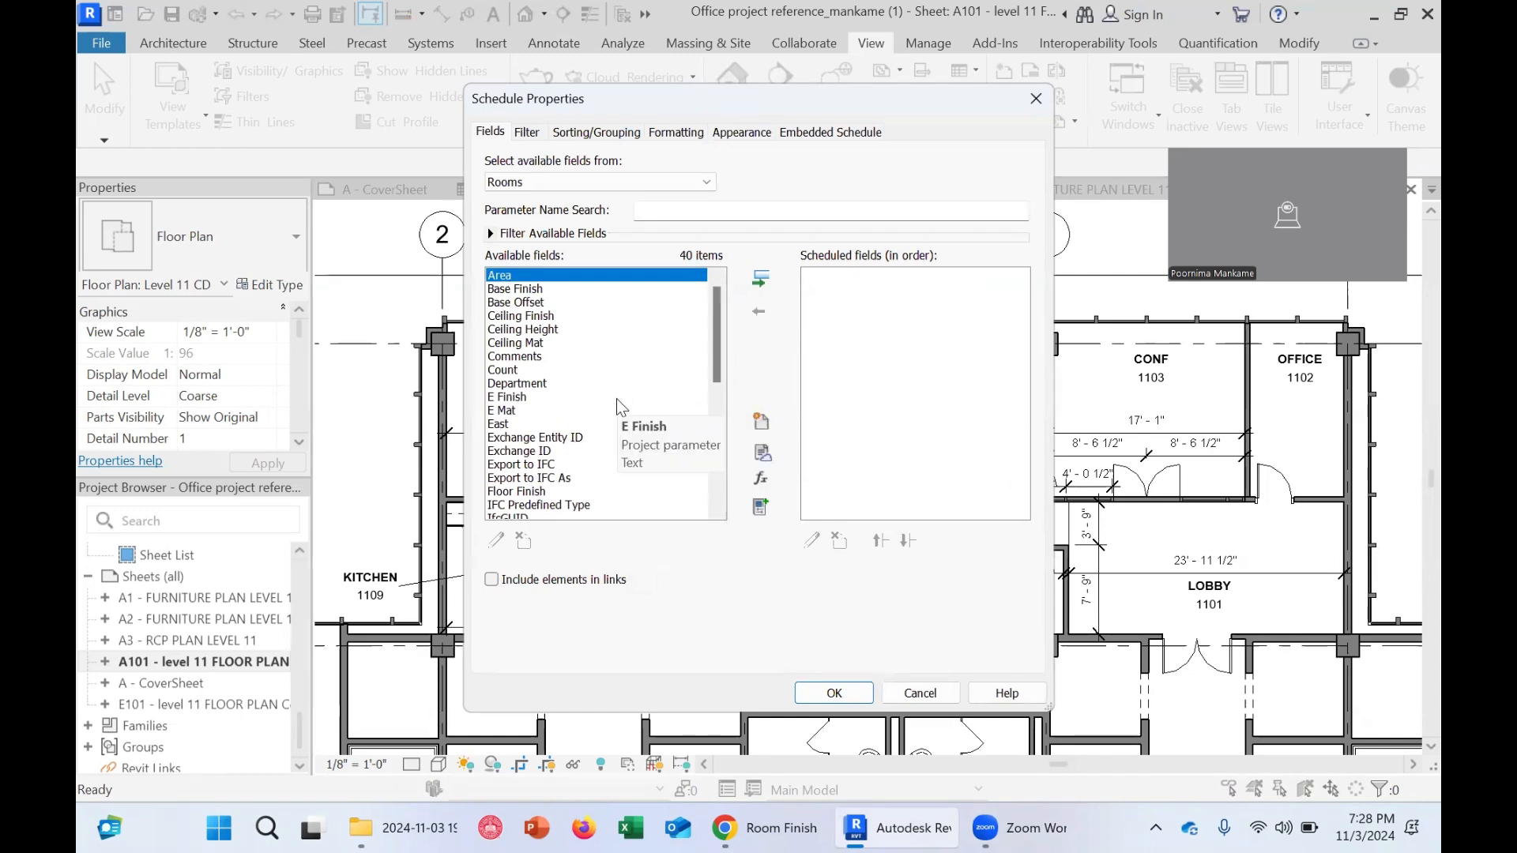
left_click(778, 828)
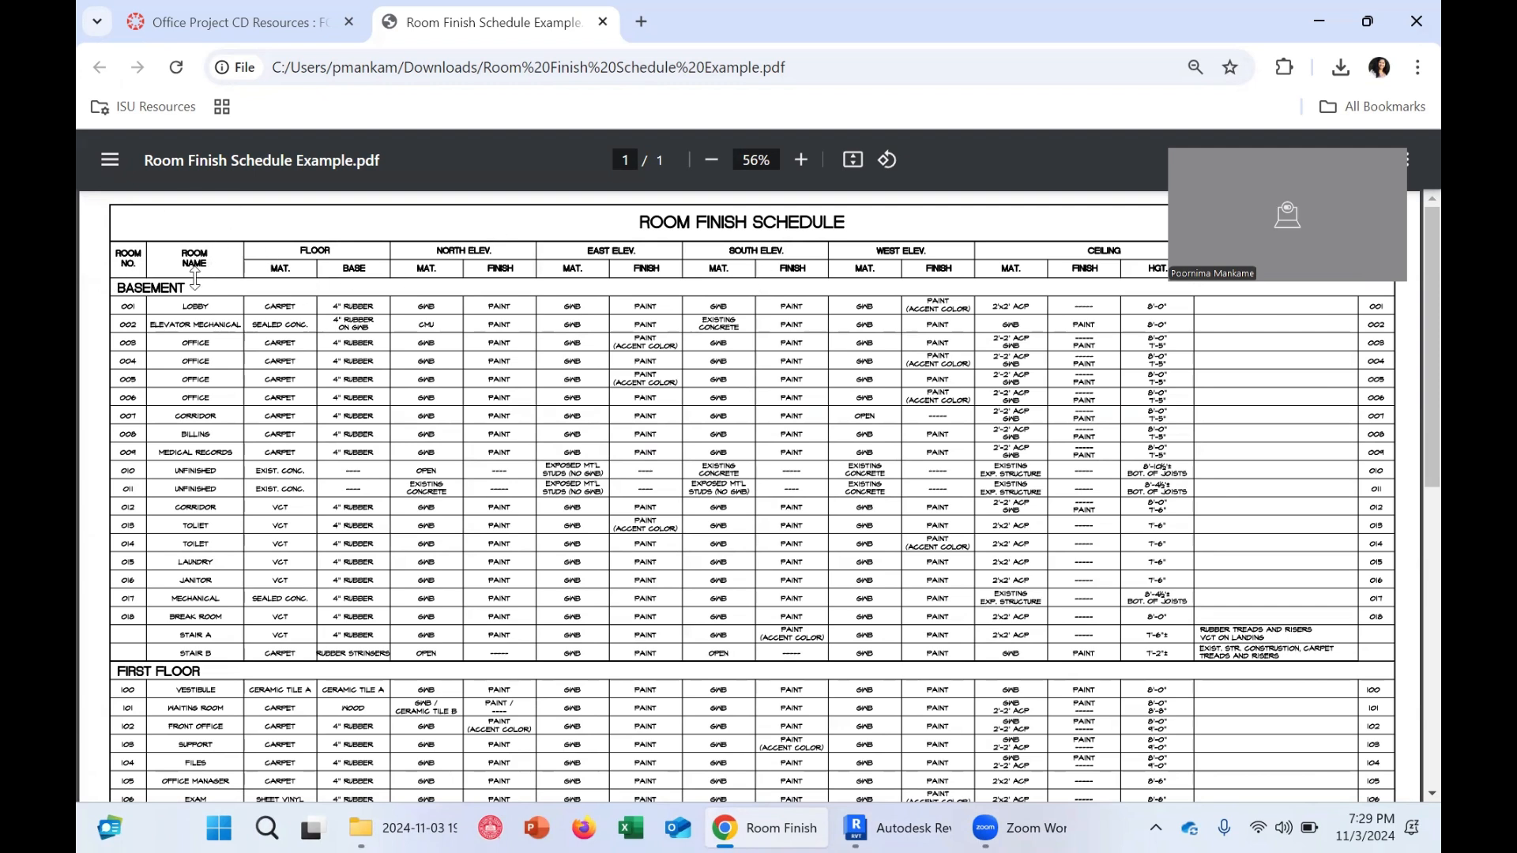
left_click(1320, 29)
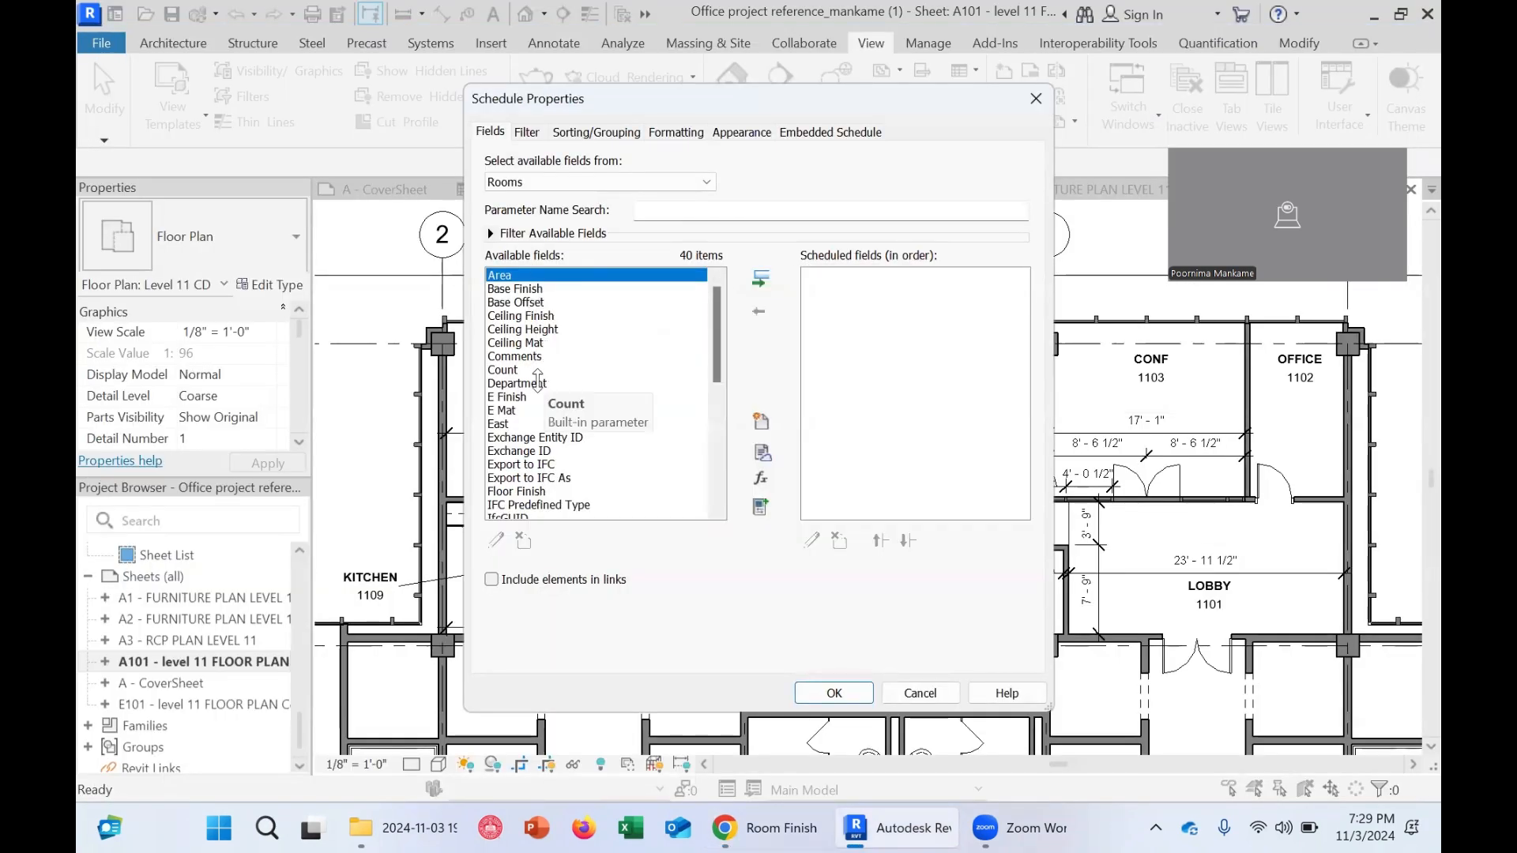
scroll(537, 332, "down", 7)
scroll(535, 390, "up", 4)
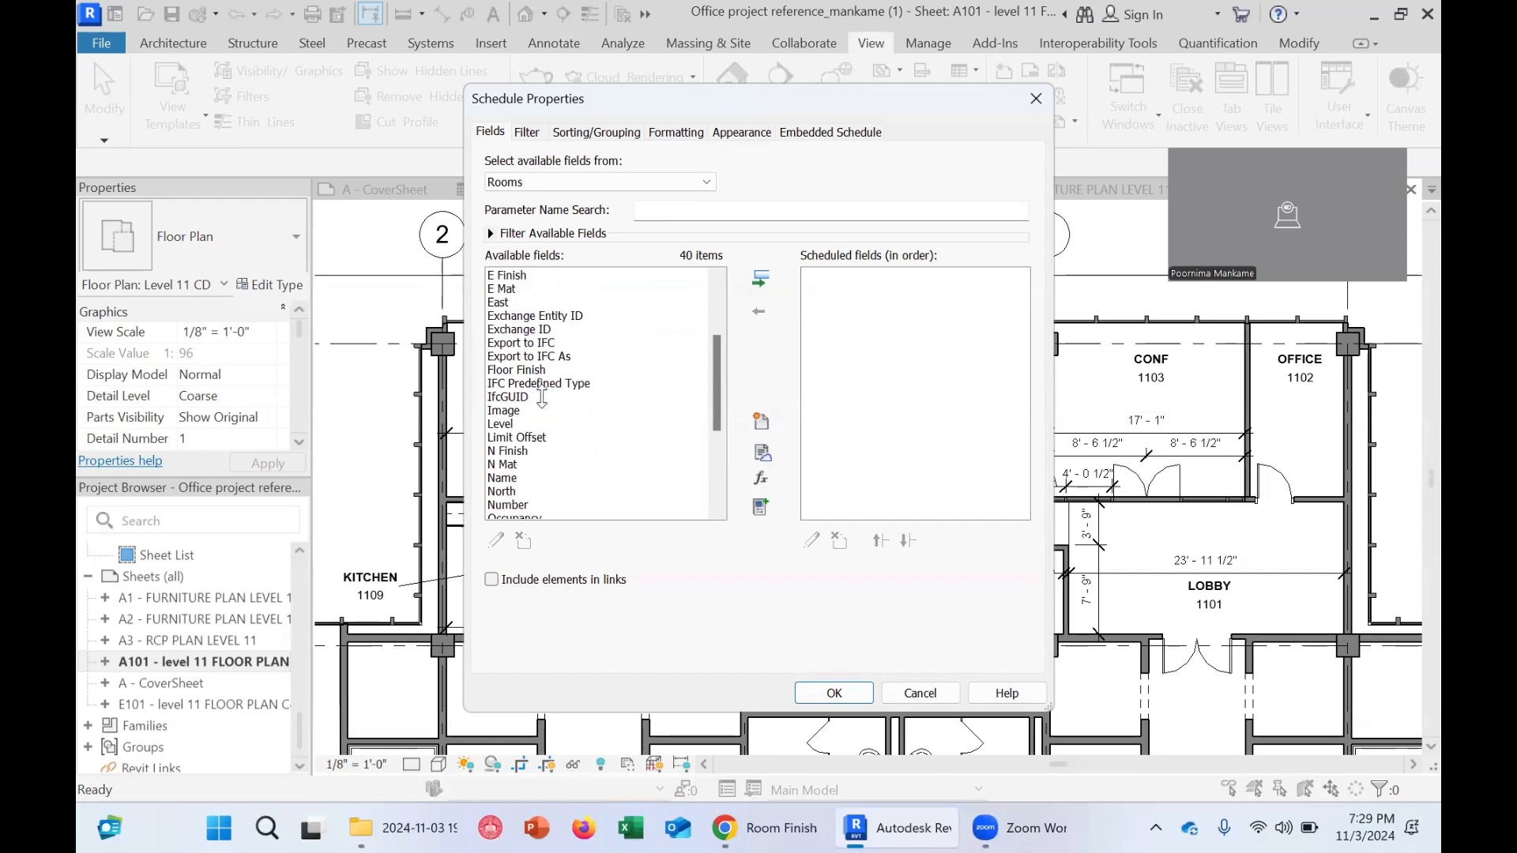
left_click_drag(721, 404, 780, 285)
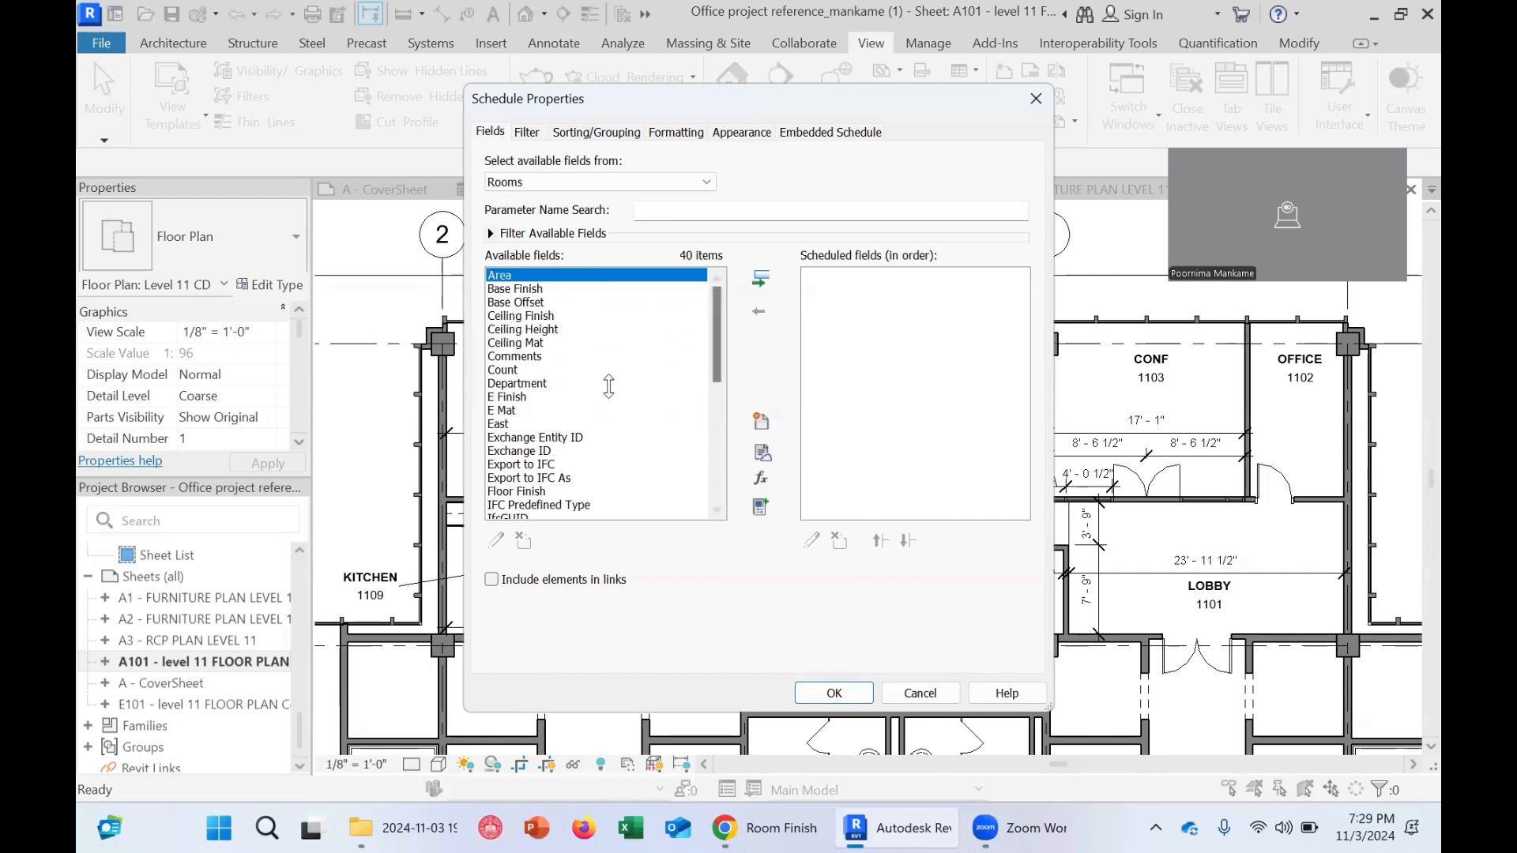
scroll(600, 391, "down", 4)
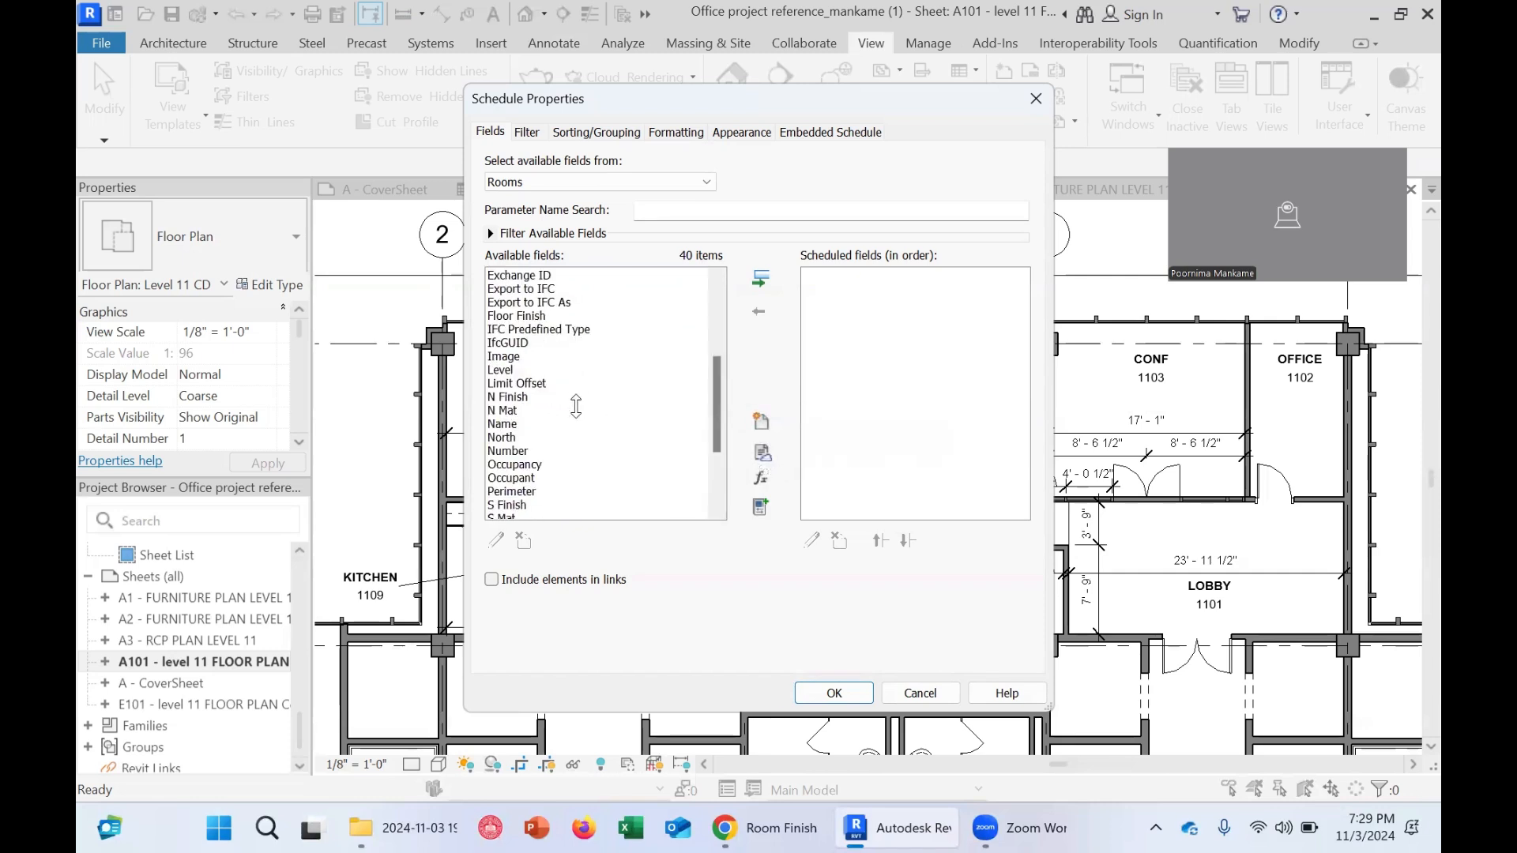
Add the Number field to the schedule's fields
left_click(513, 425)
scroll(510, 455, "down", 3)
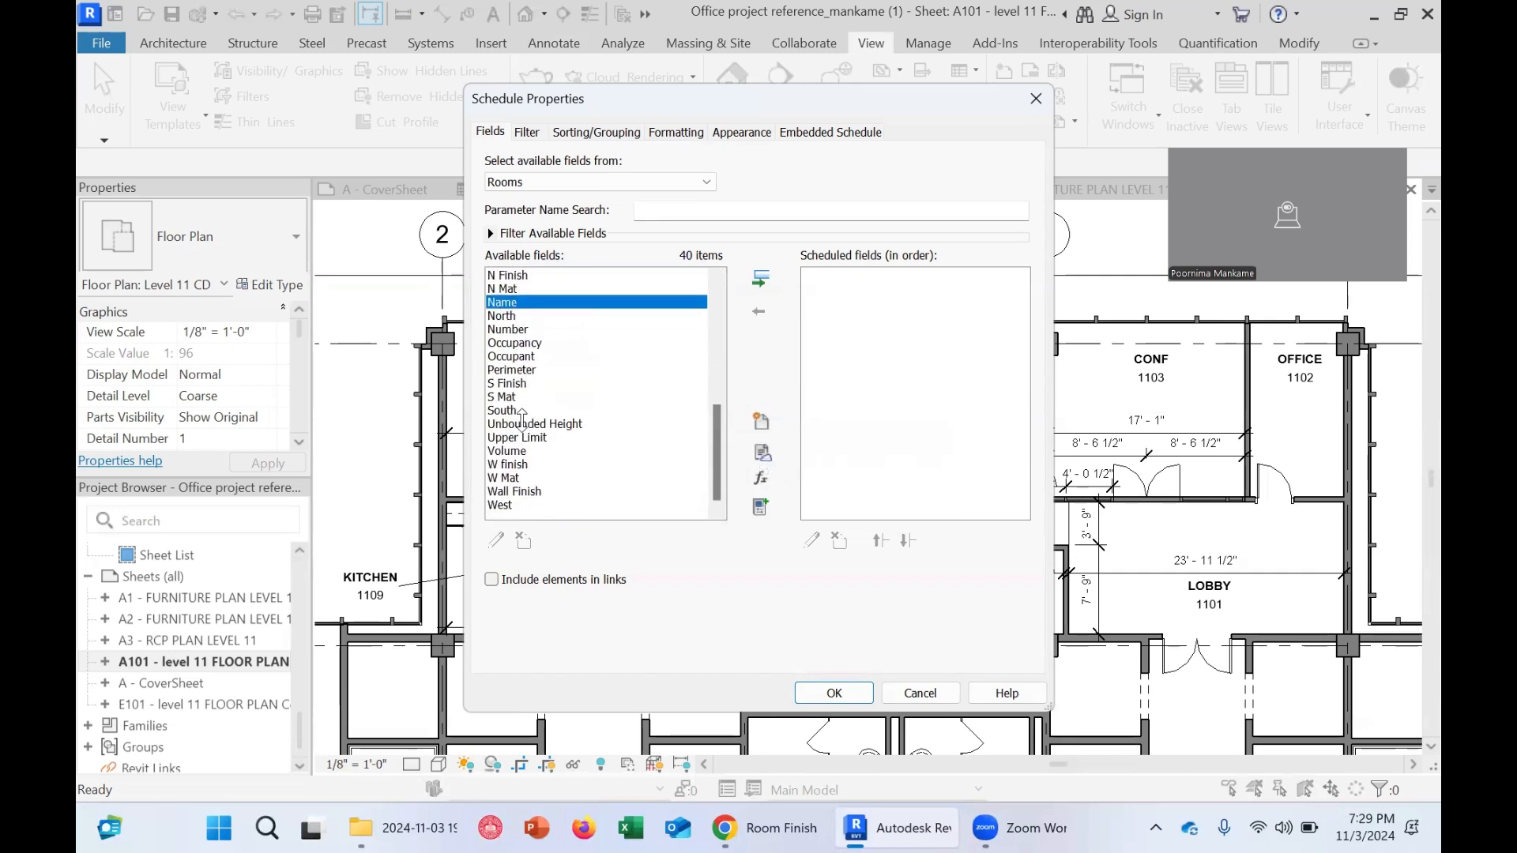
left_click_drag(718, 450, 720, 427)
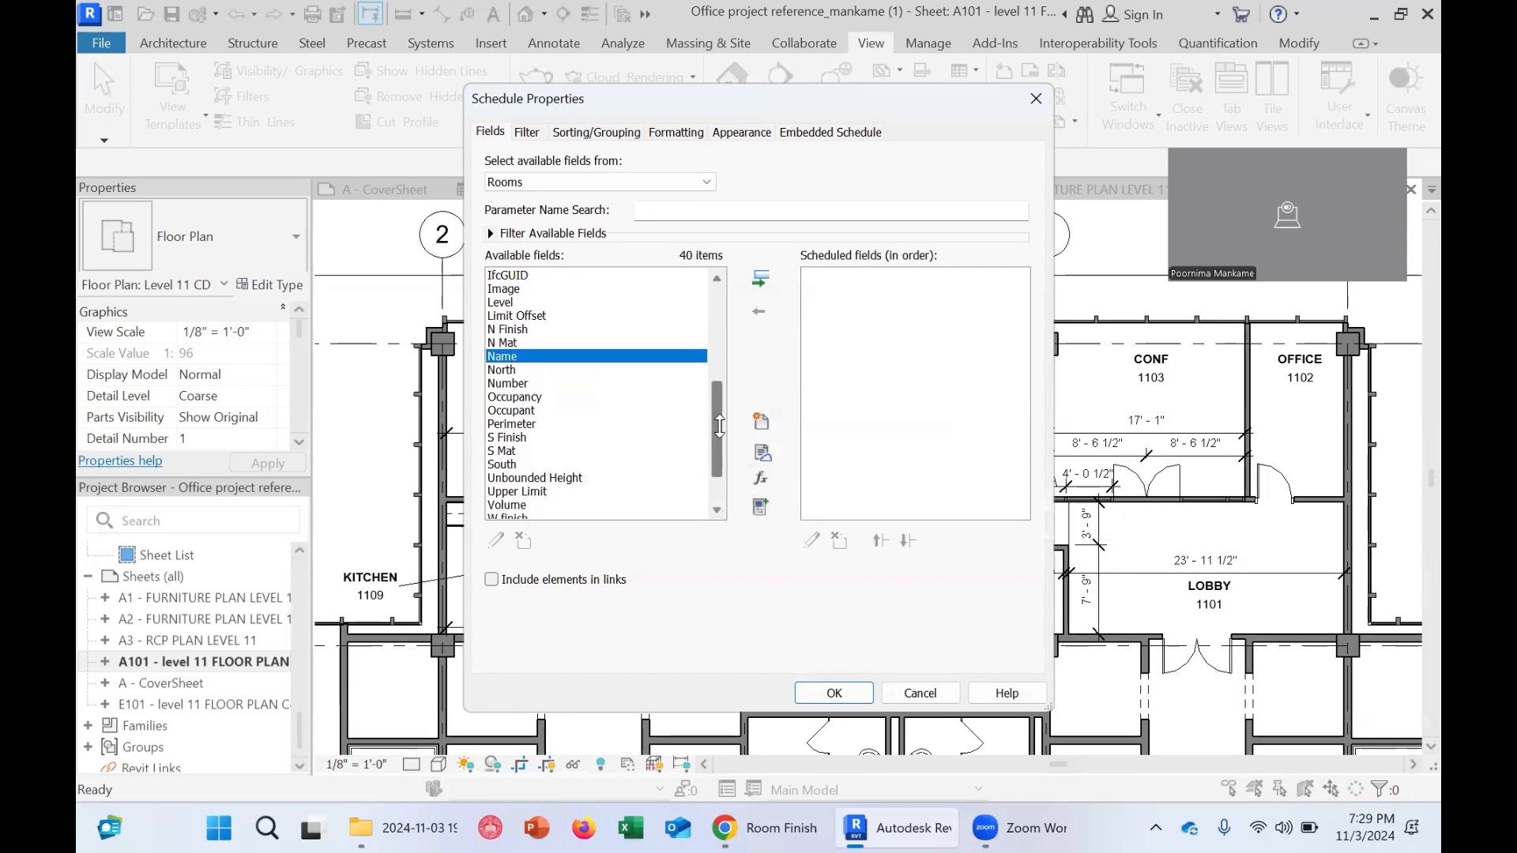
left_click(513, 383)
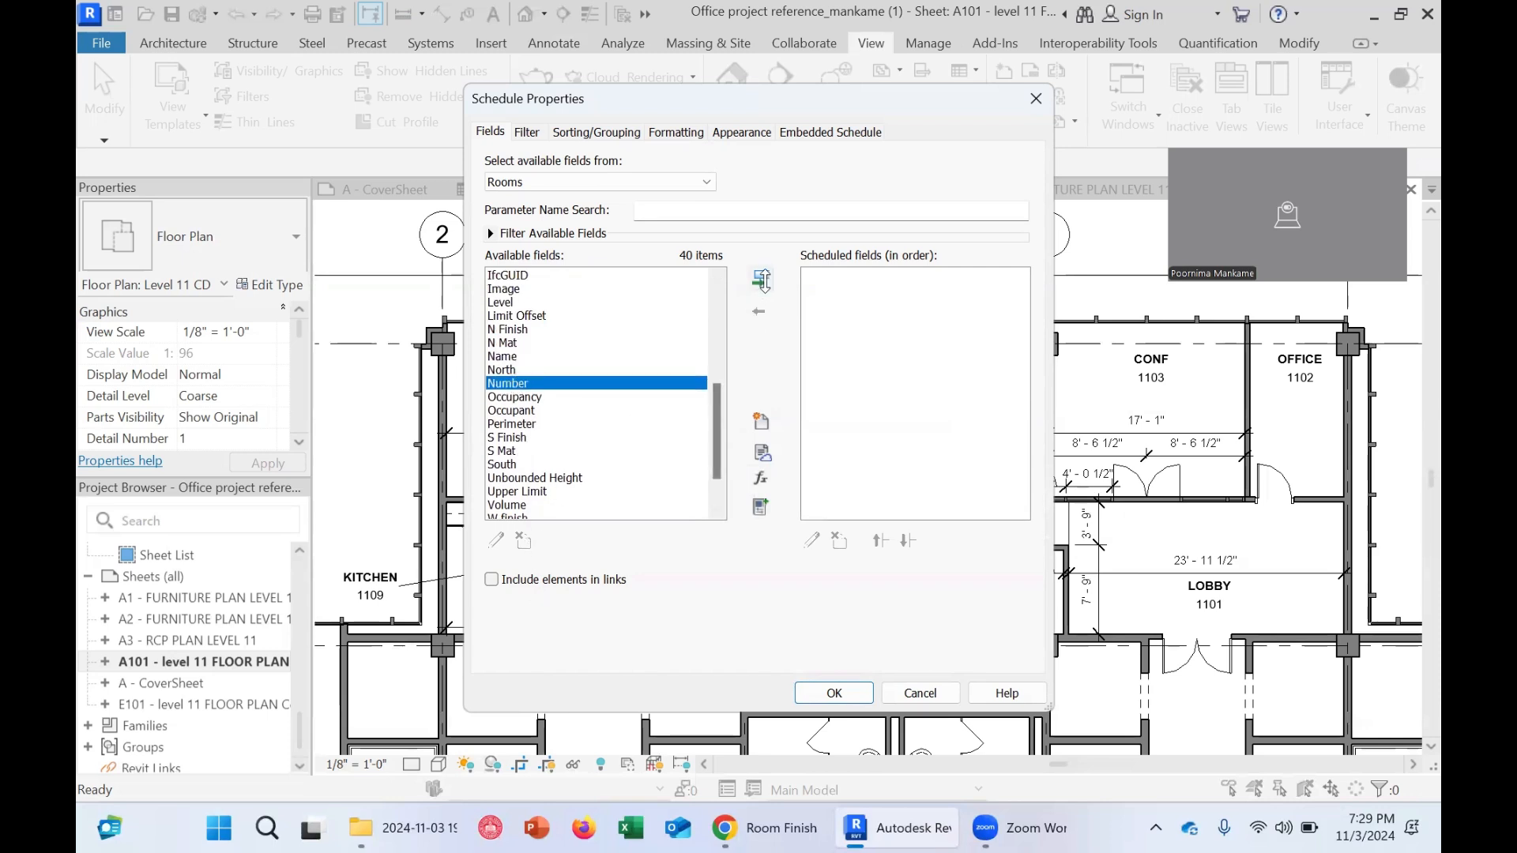
left_click(762, 281)
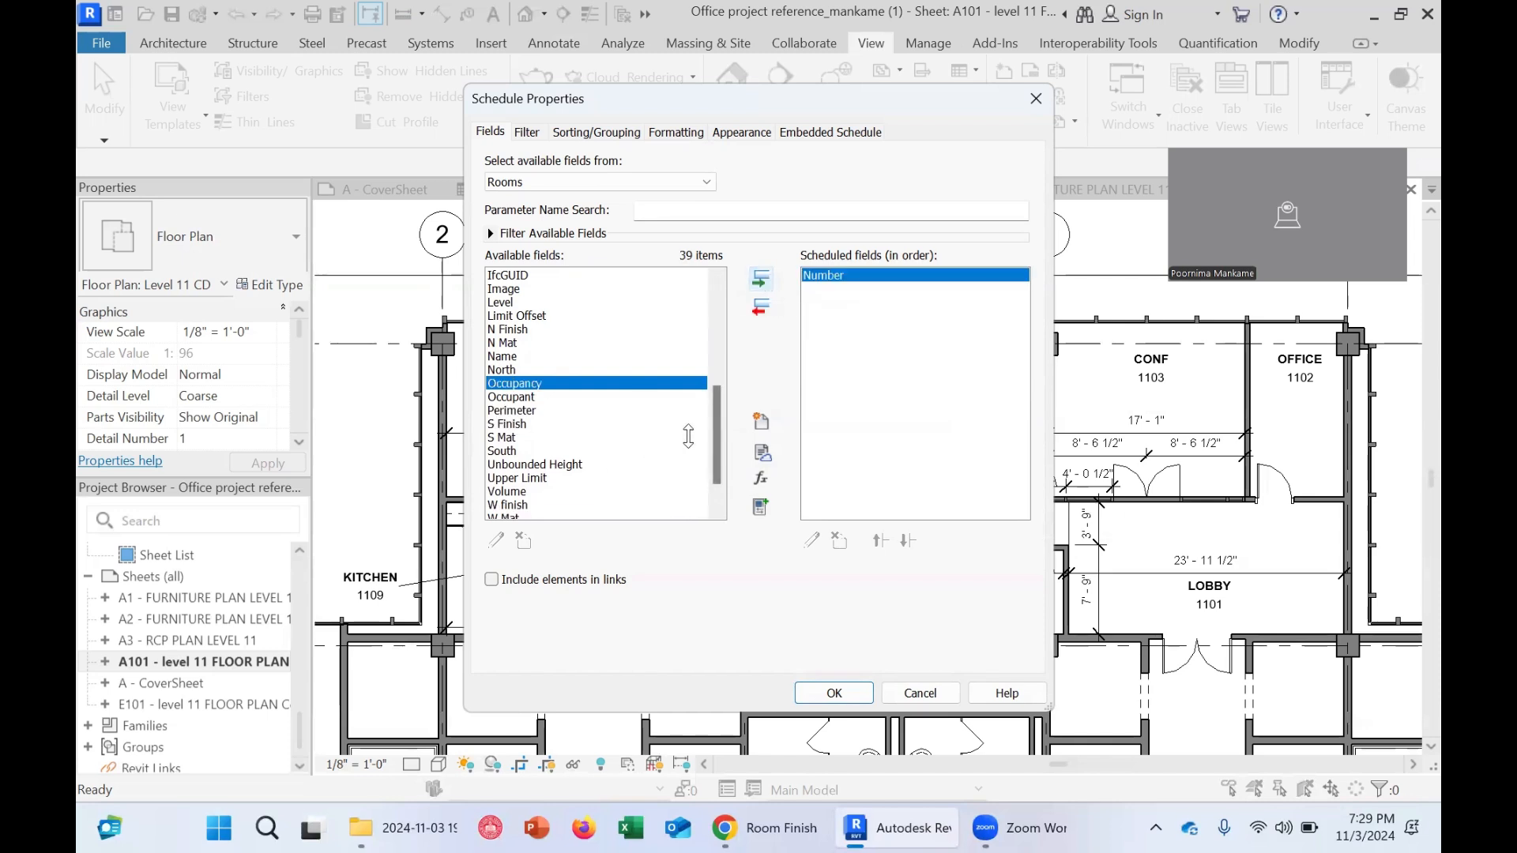
Add the Name field to the scheduled fields after Number
left_click_drag(714, 437, 759, 332)
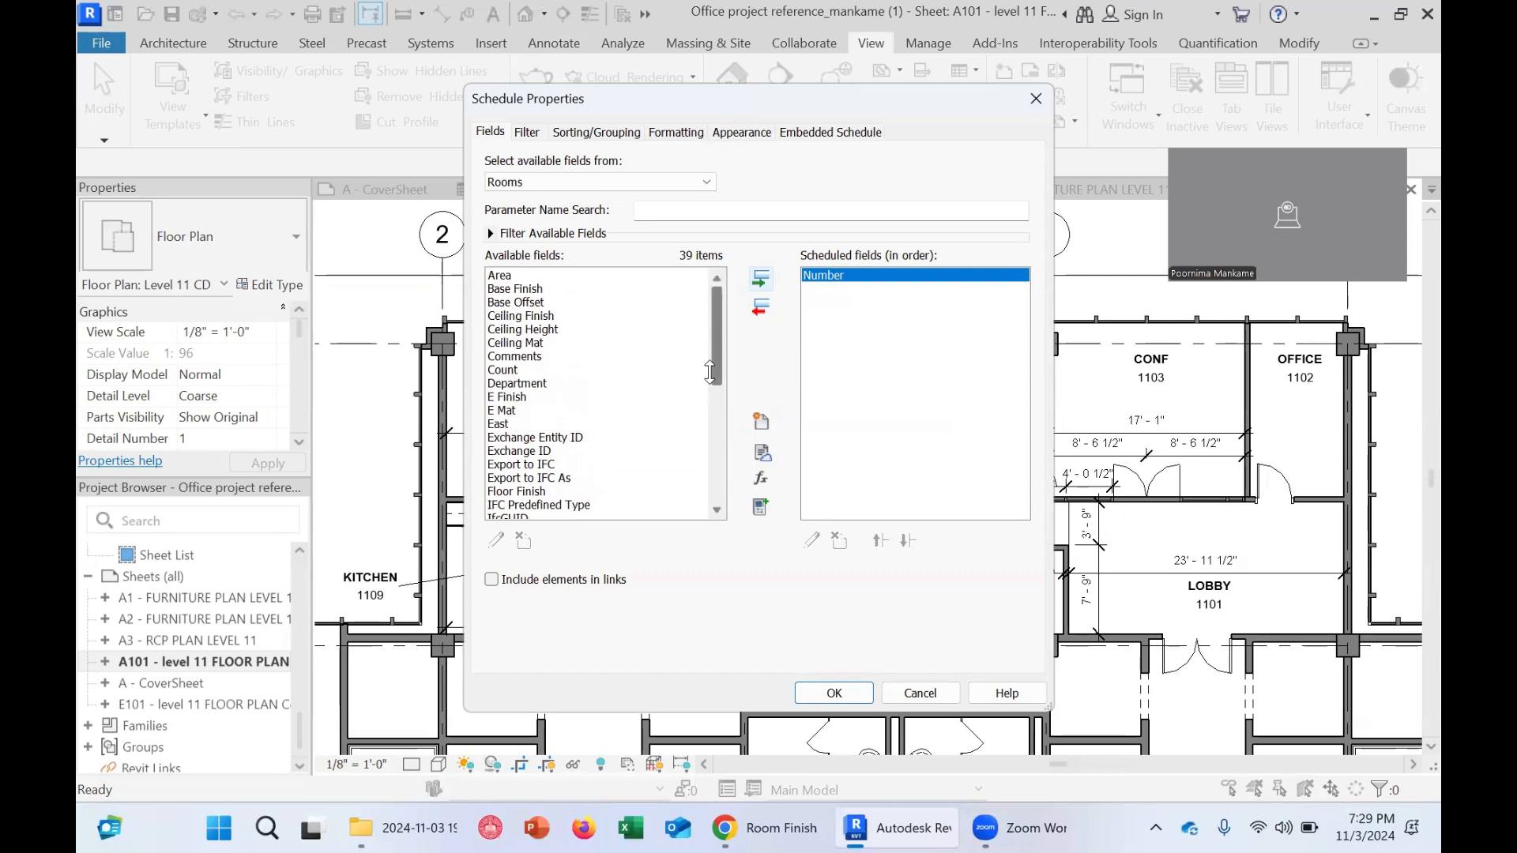
scroll(716, 368, "down", 1)
scroll(719, 364, "up", 1)
left_click_drag(720, 362, 725, 443)
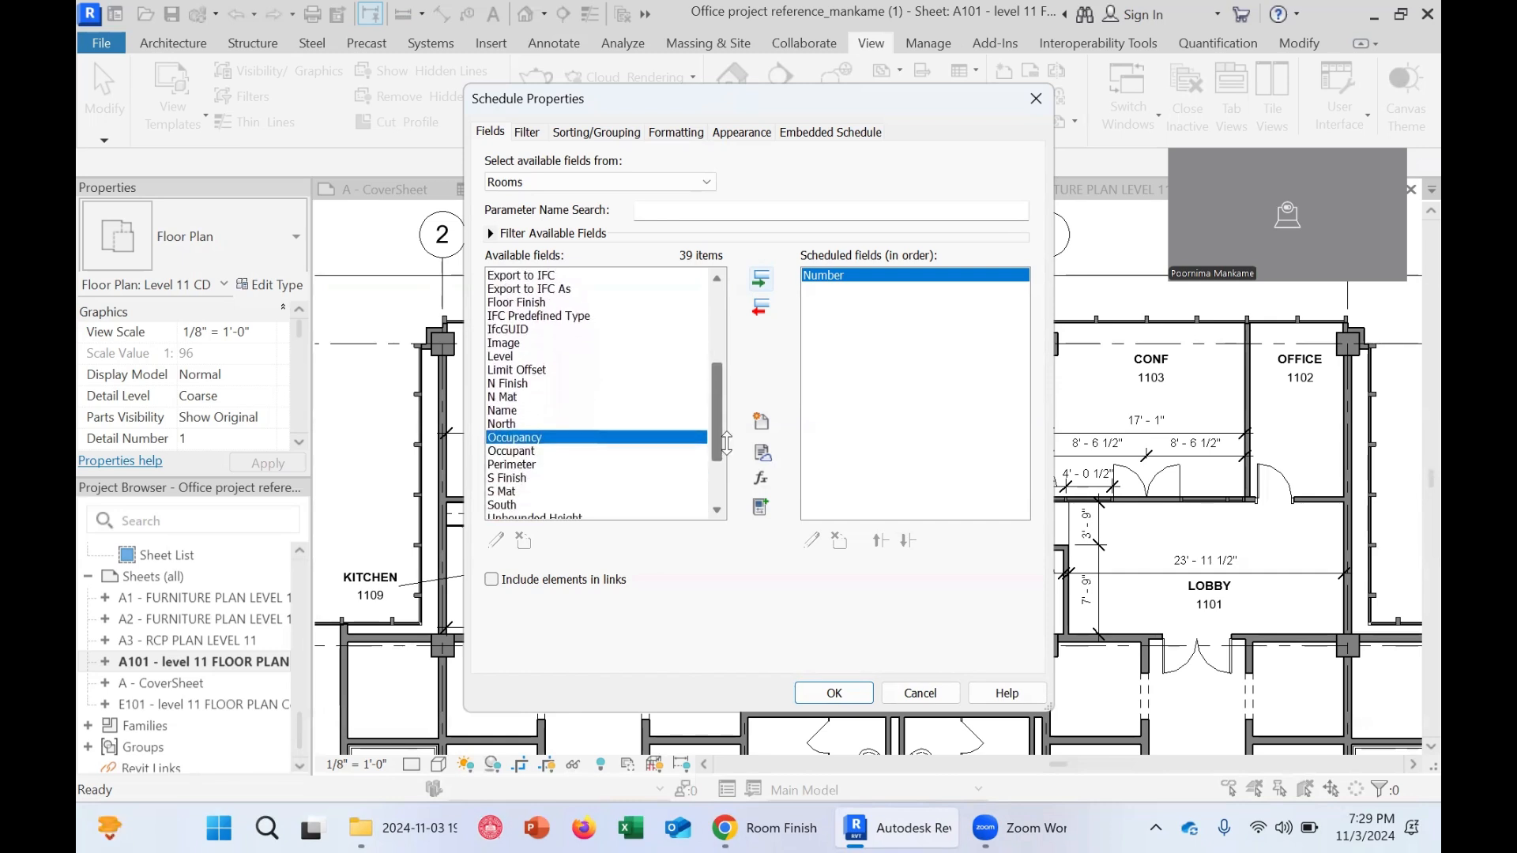
left_click(511, 409)
left_click(758, 280)
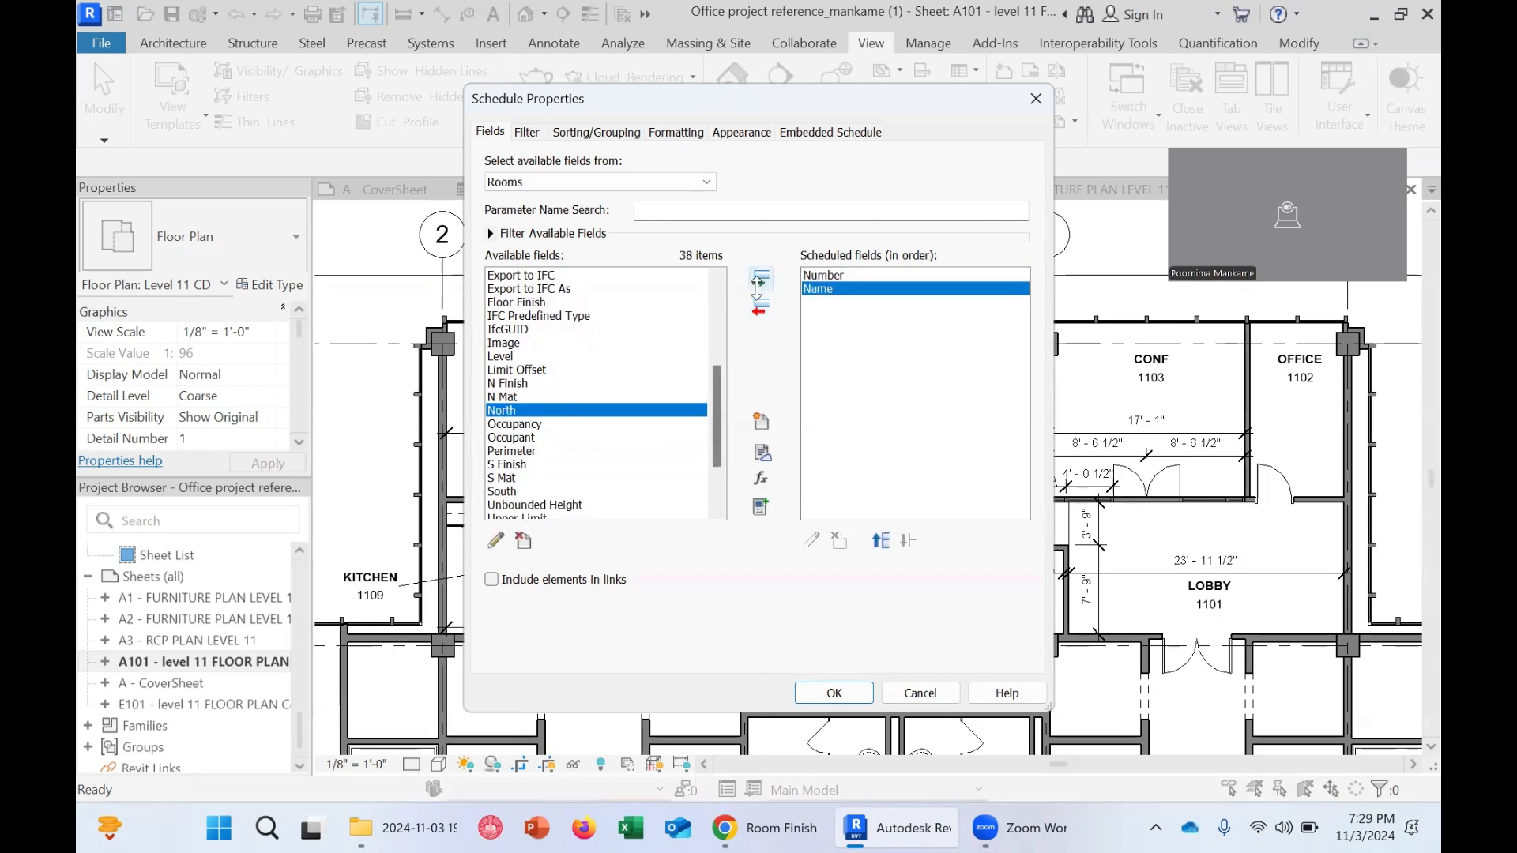
Check the example PDF's column headings and scroll through the available room fields
left_click(771, 830)
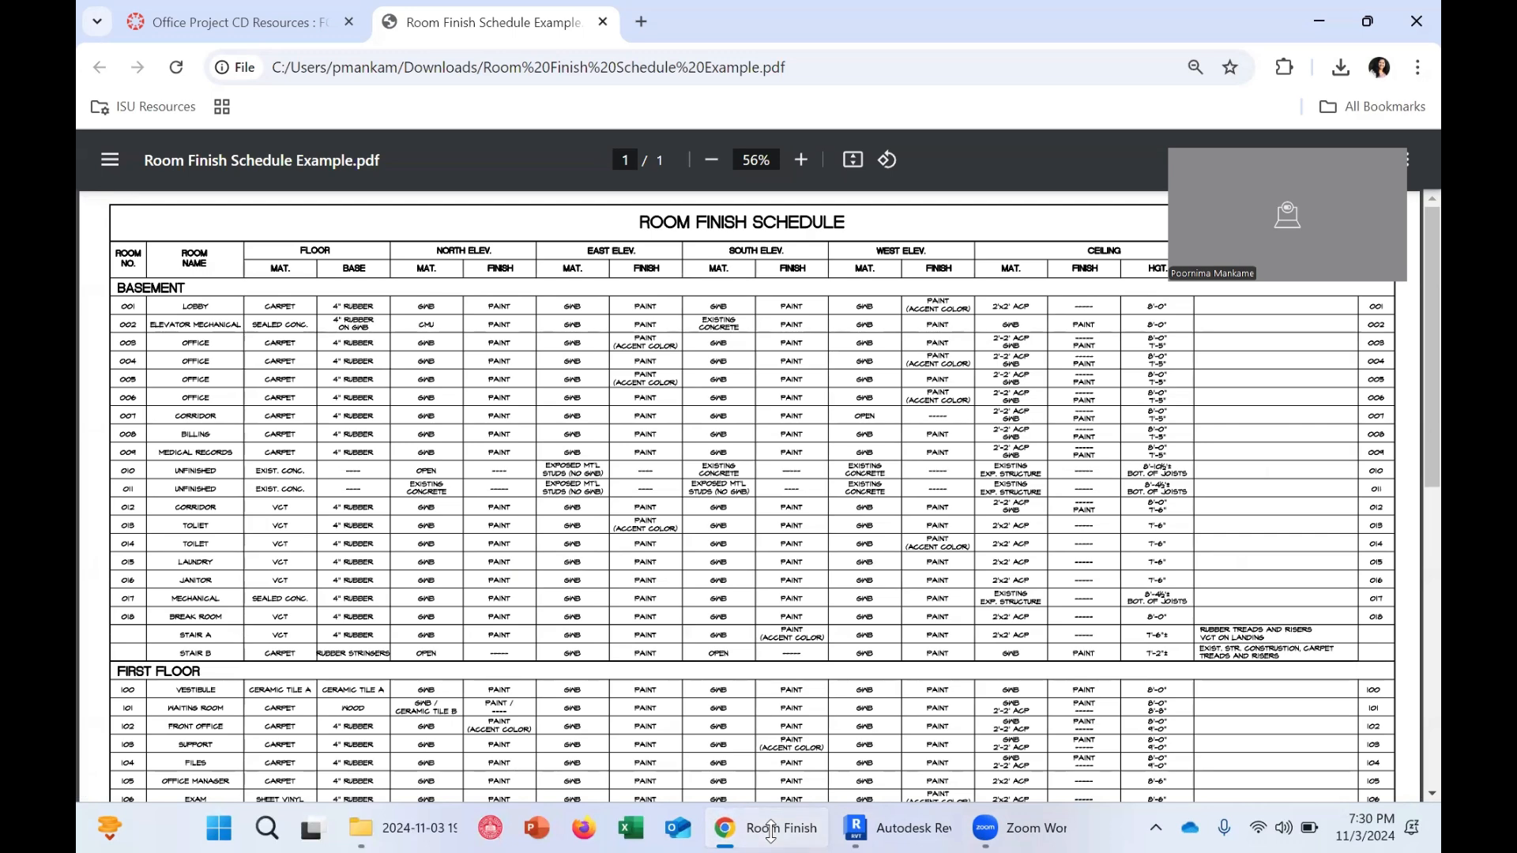
left_click(770, 828)
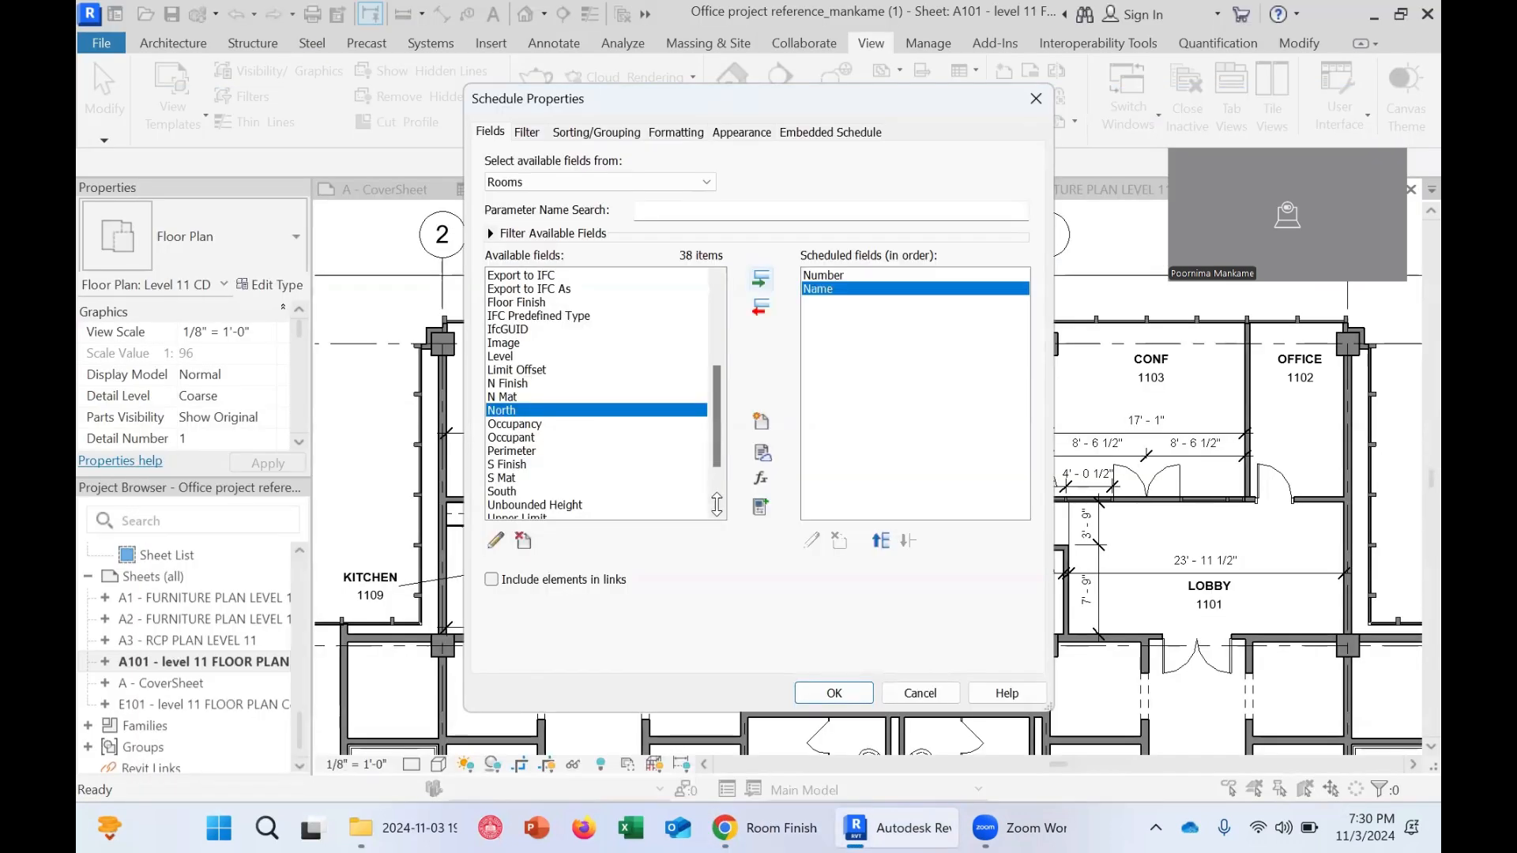
scroll(644, 411, "down", 2)
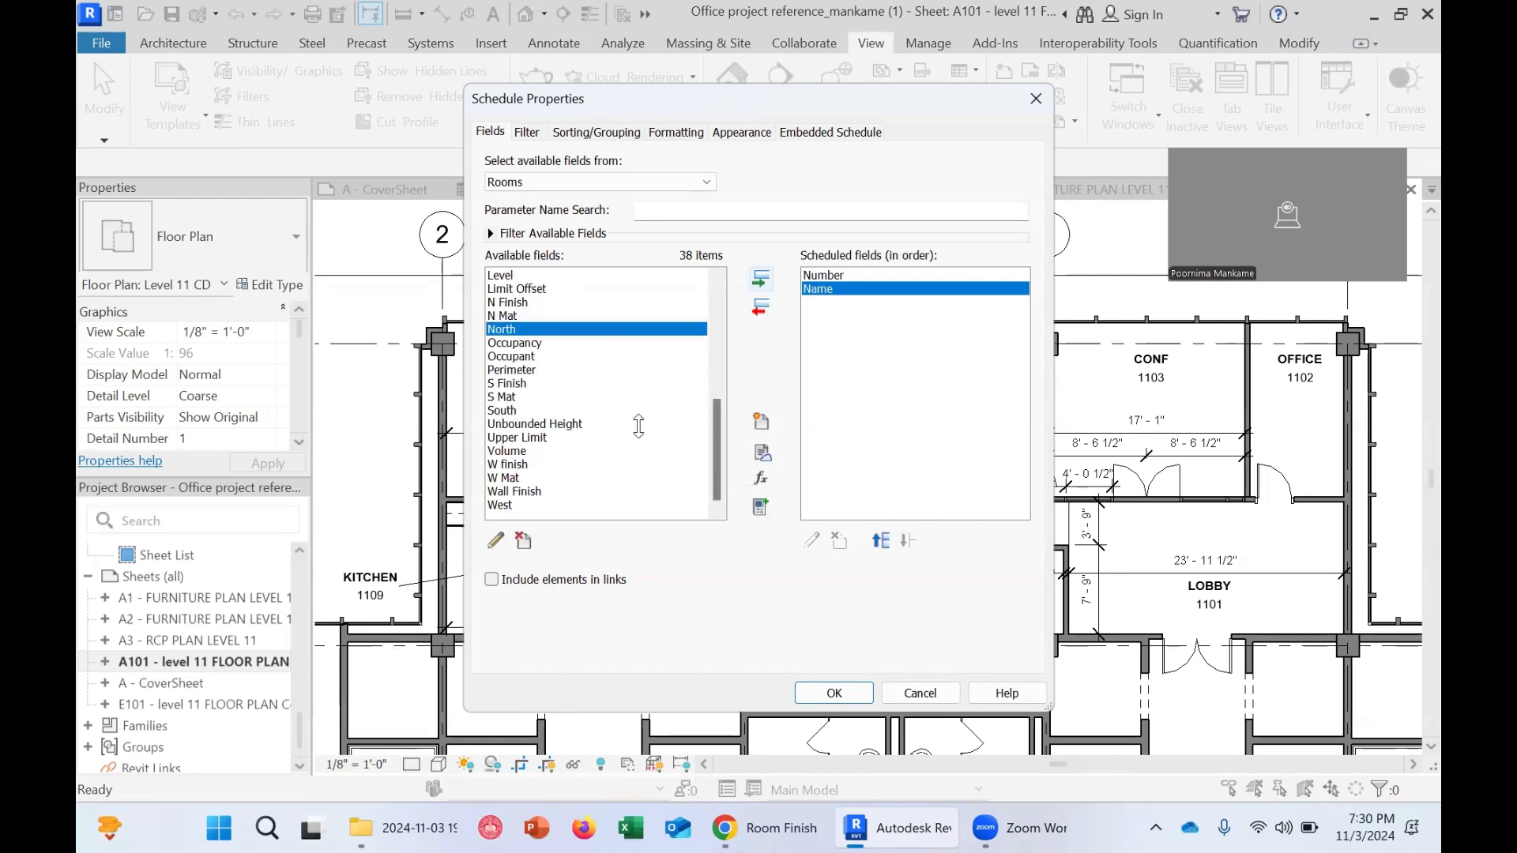
scroll(553, 433, "up", 7)
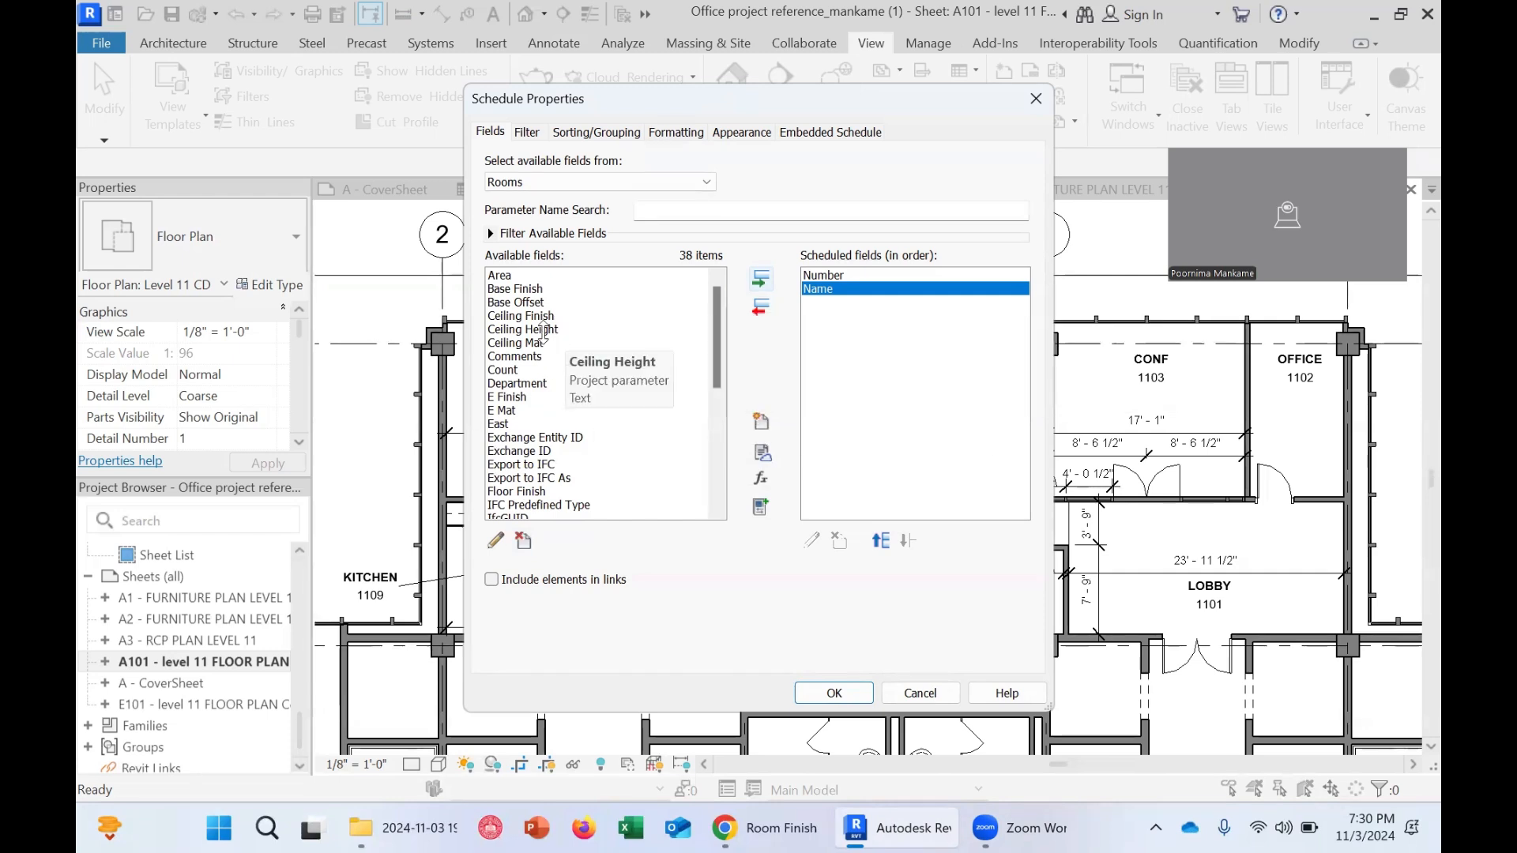
scroll(570, 336, "down", 5)
scroll(572, 340, "up", 5)
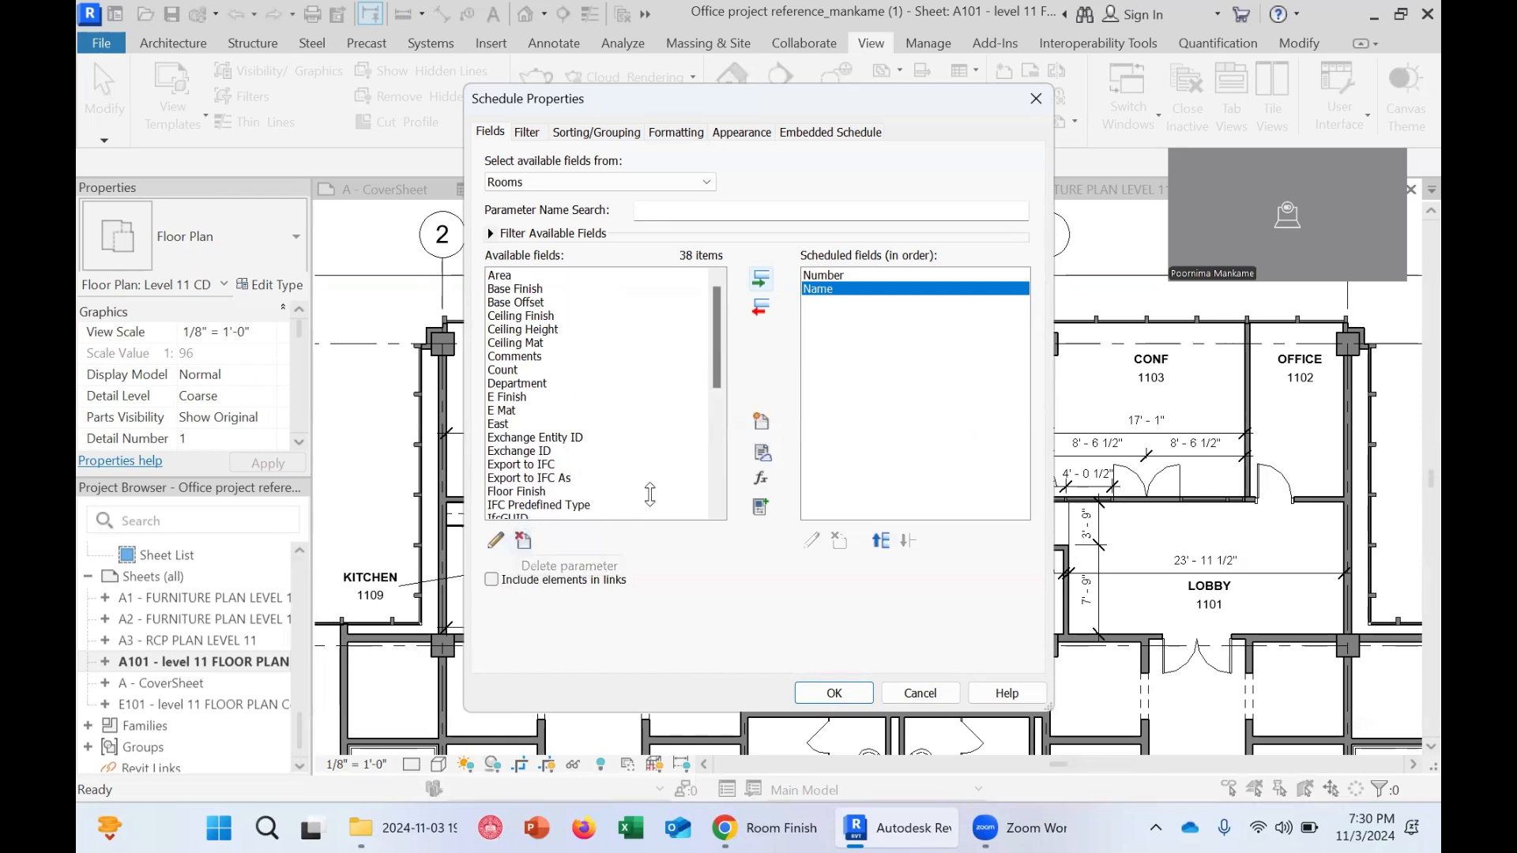
Create a new Text project parameter named North Mat and add it to the scheduled fields
left_click(760, 416)
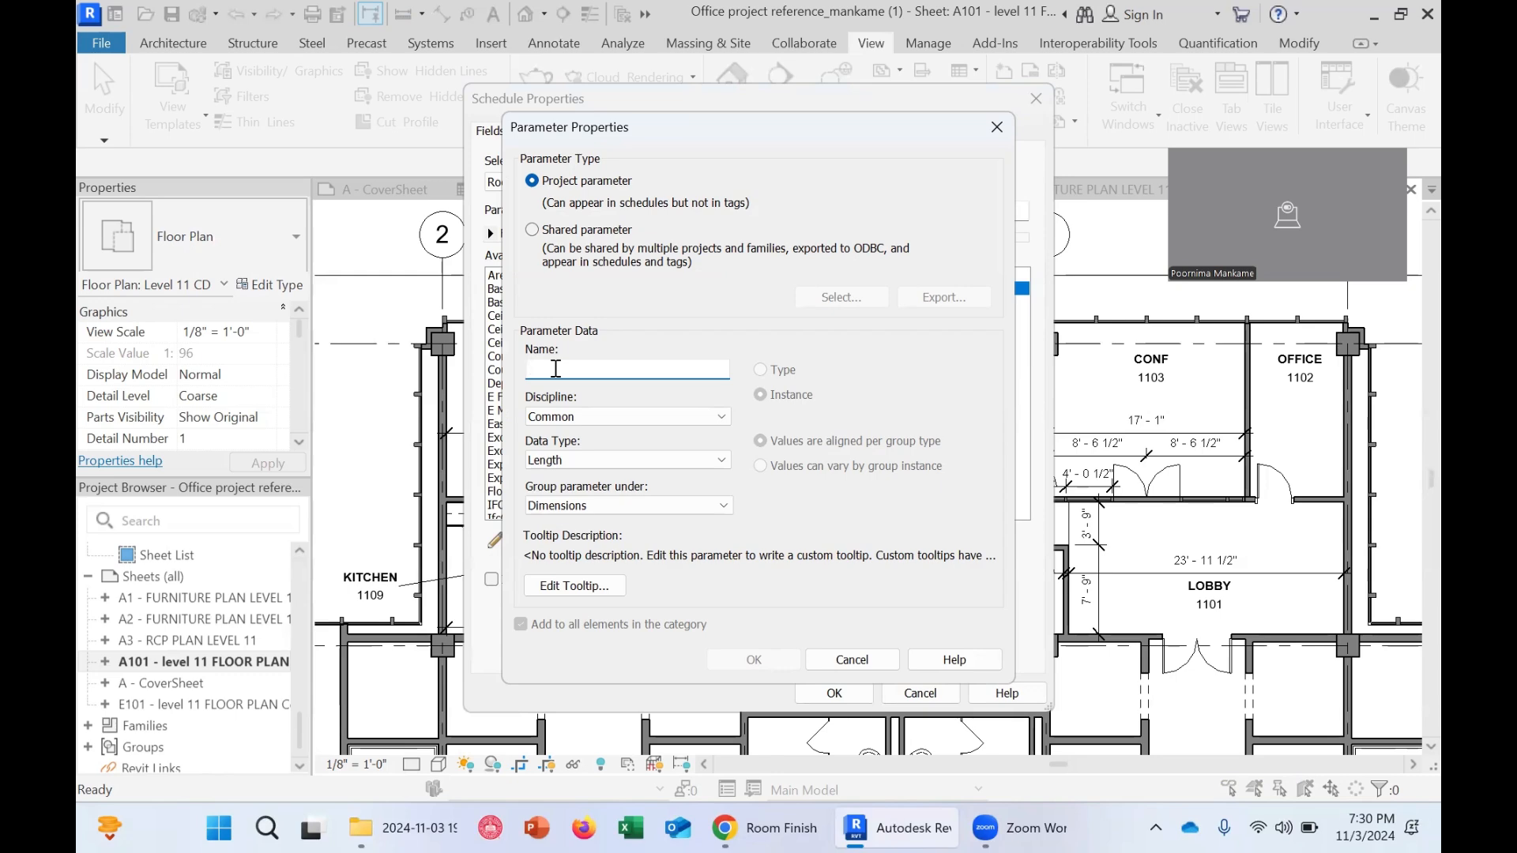
left_click(764, 828)
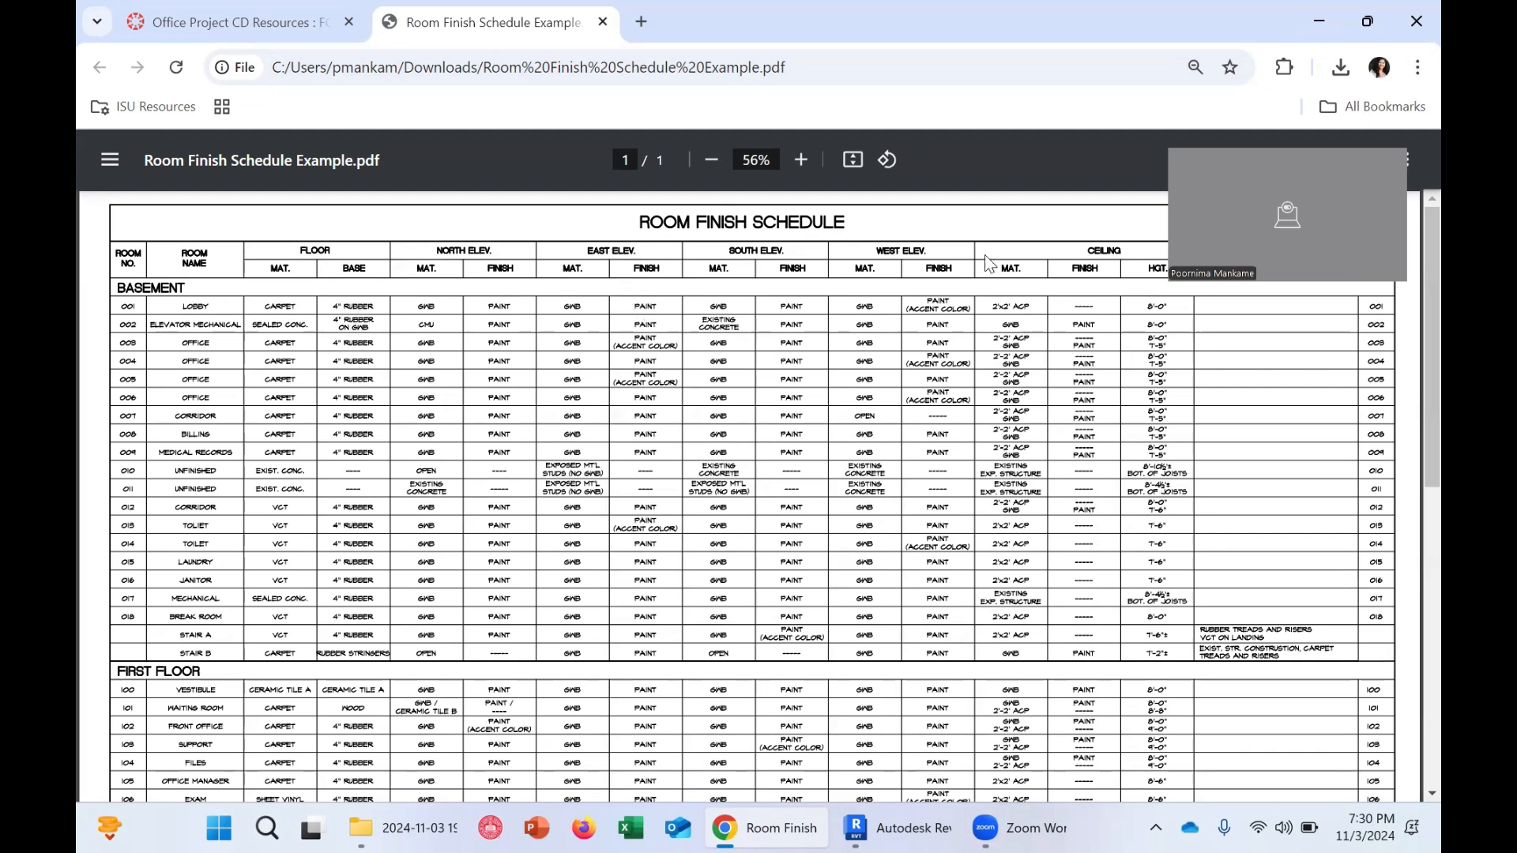
left_click(1320, 22)
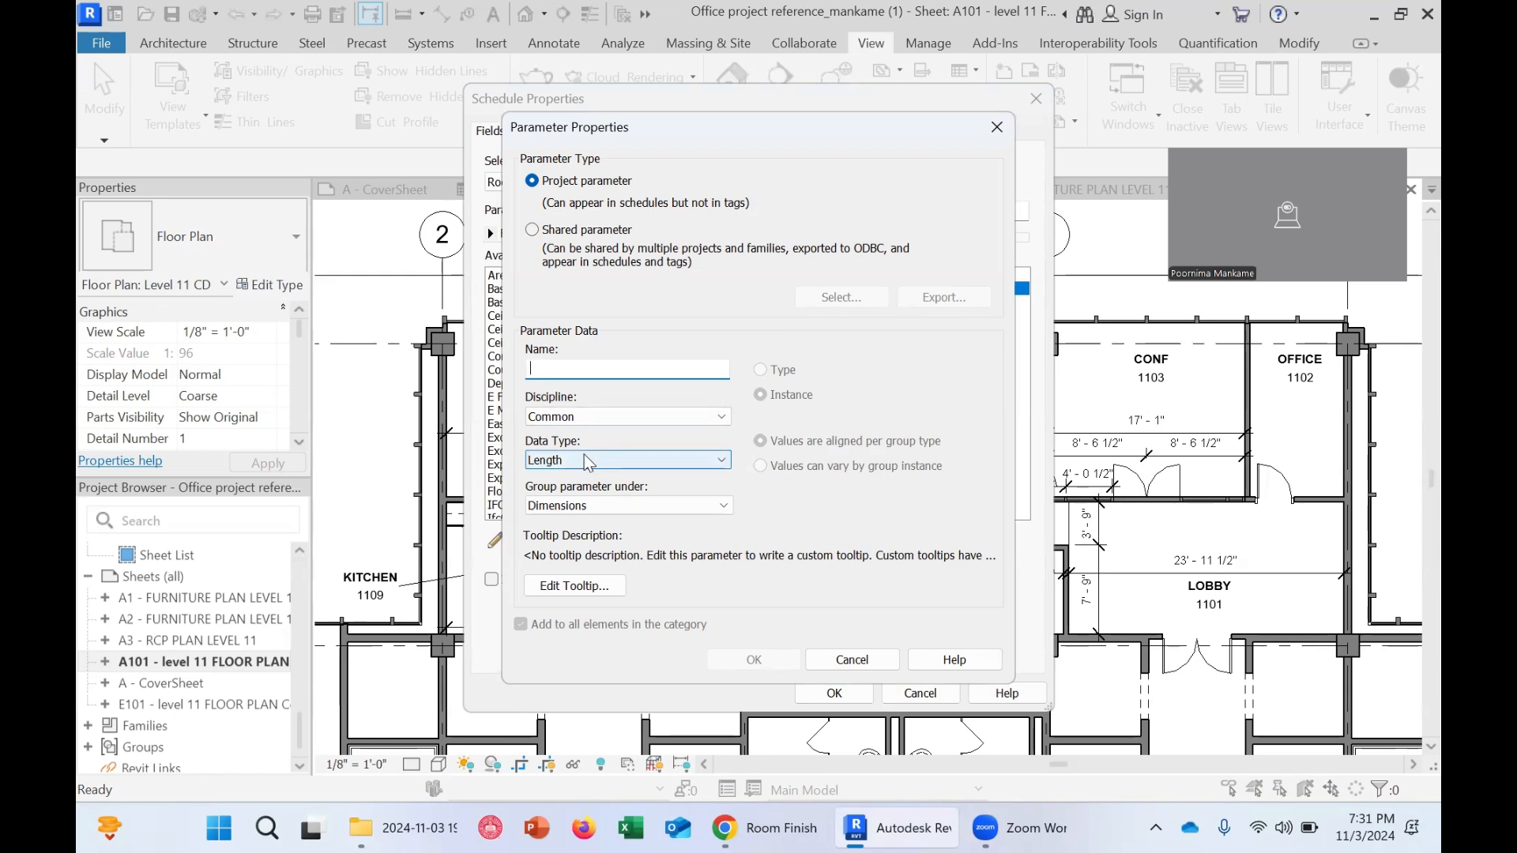
key("ctrl")
key("ctrl")
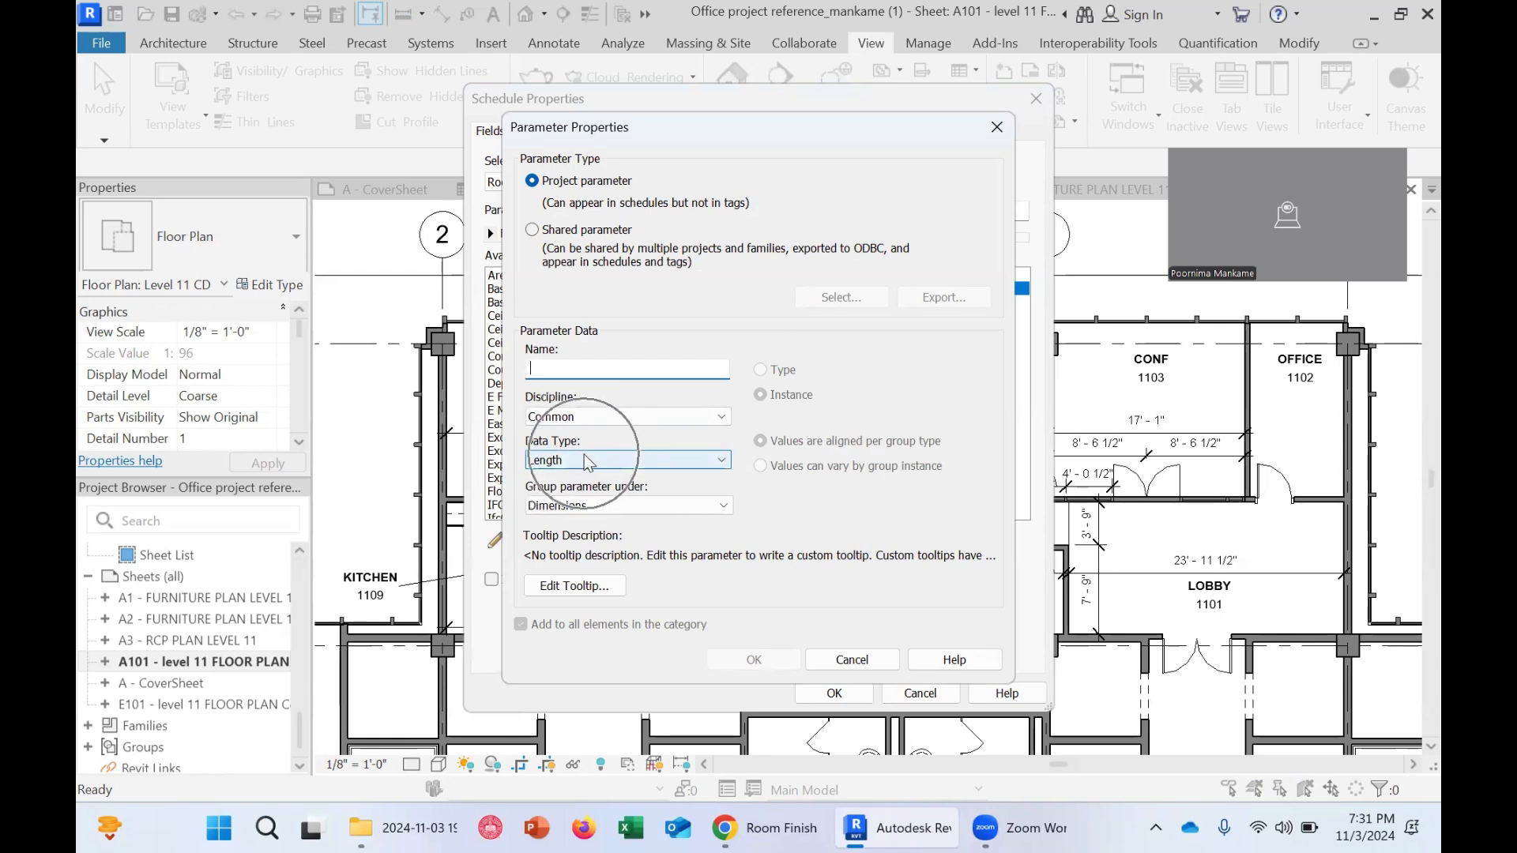
left_click(572, 462)
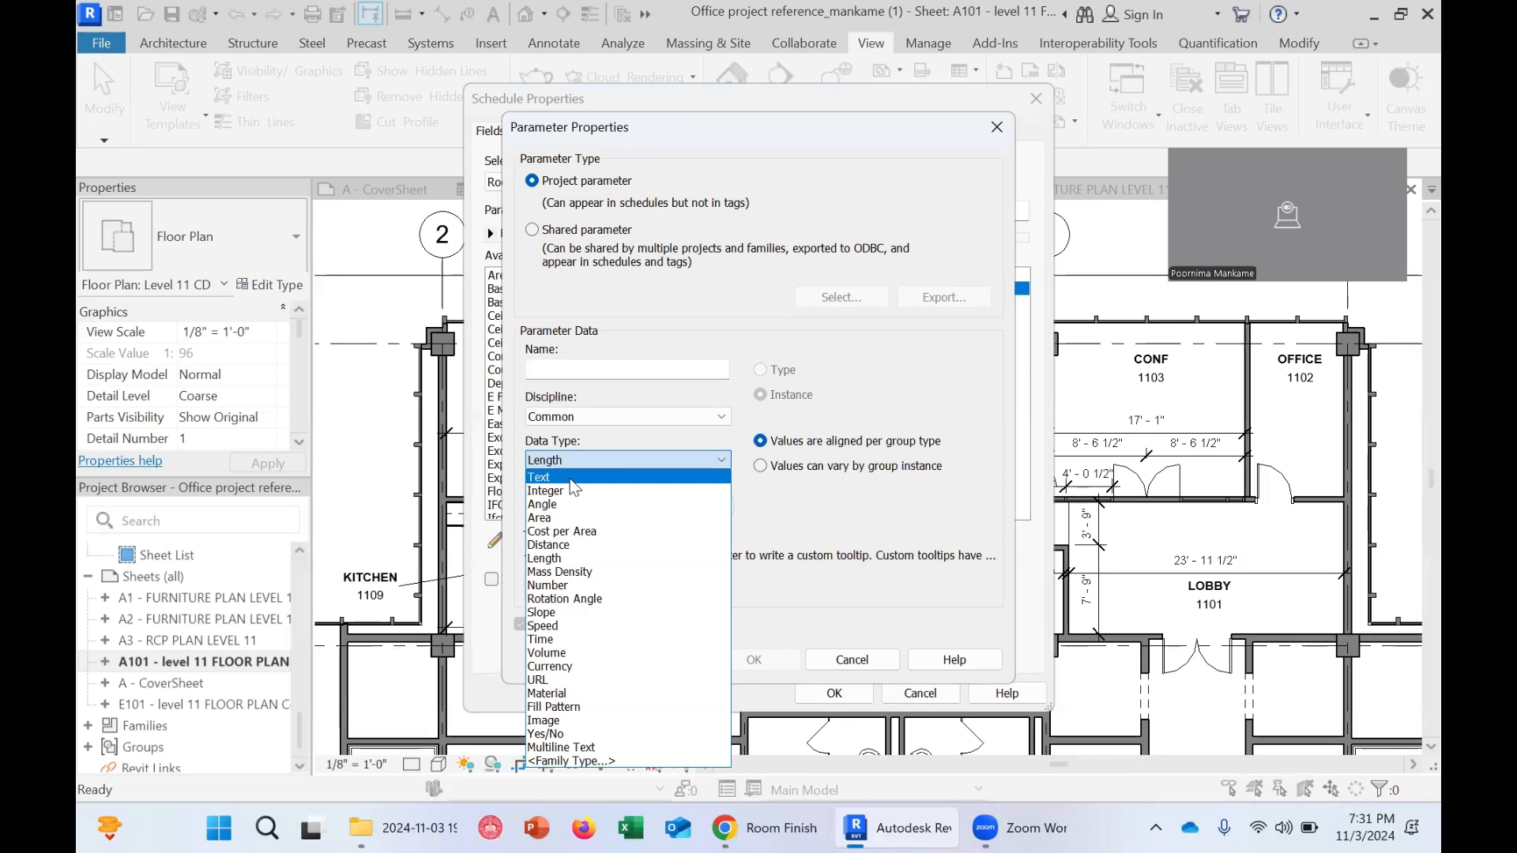
left_click(575, 487)
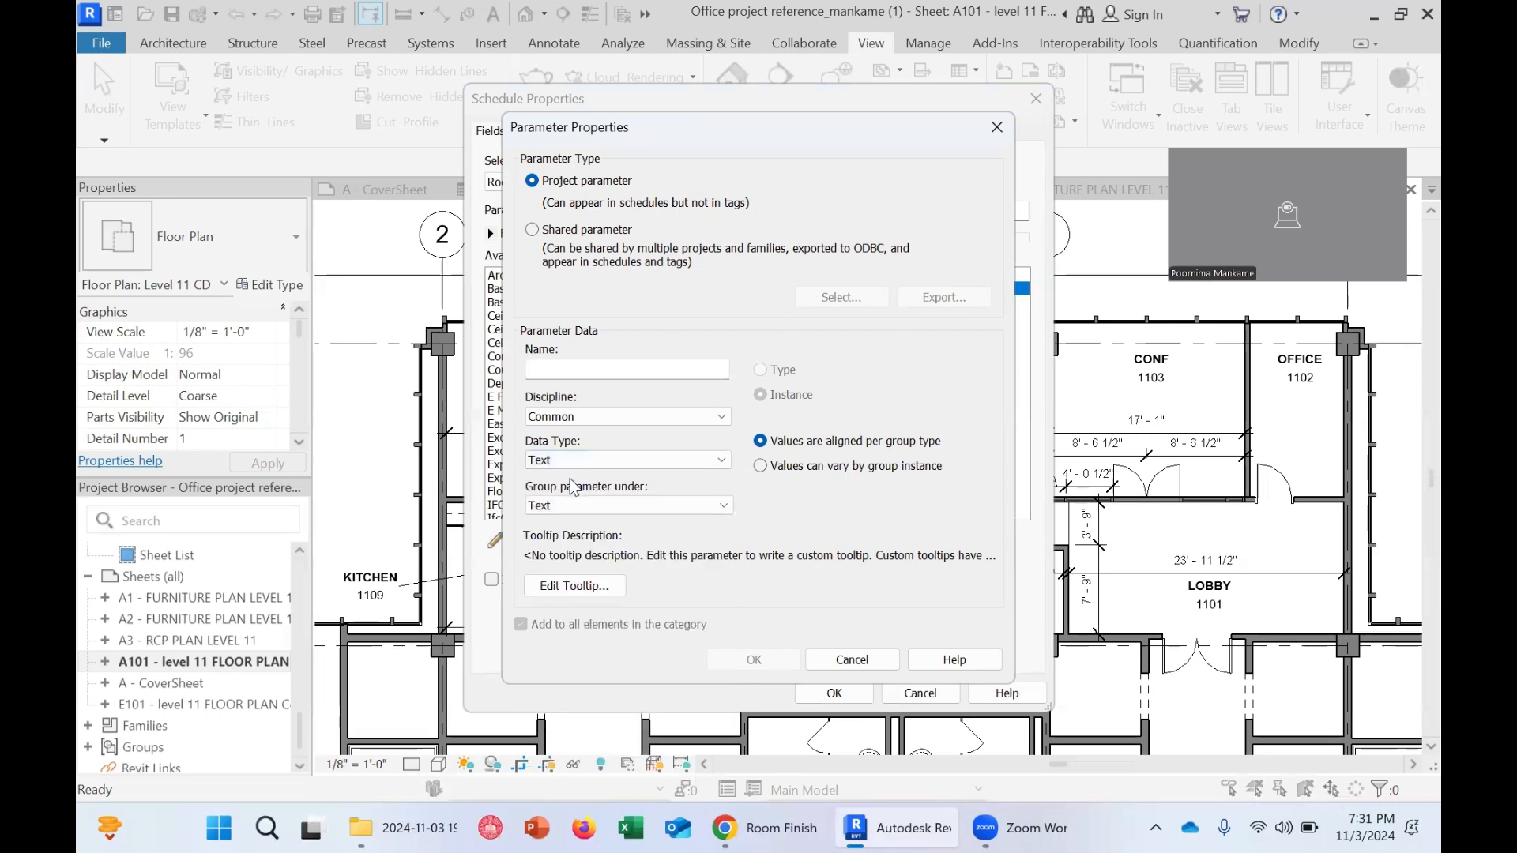
left_click(556, 462)
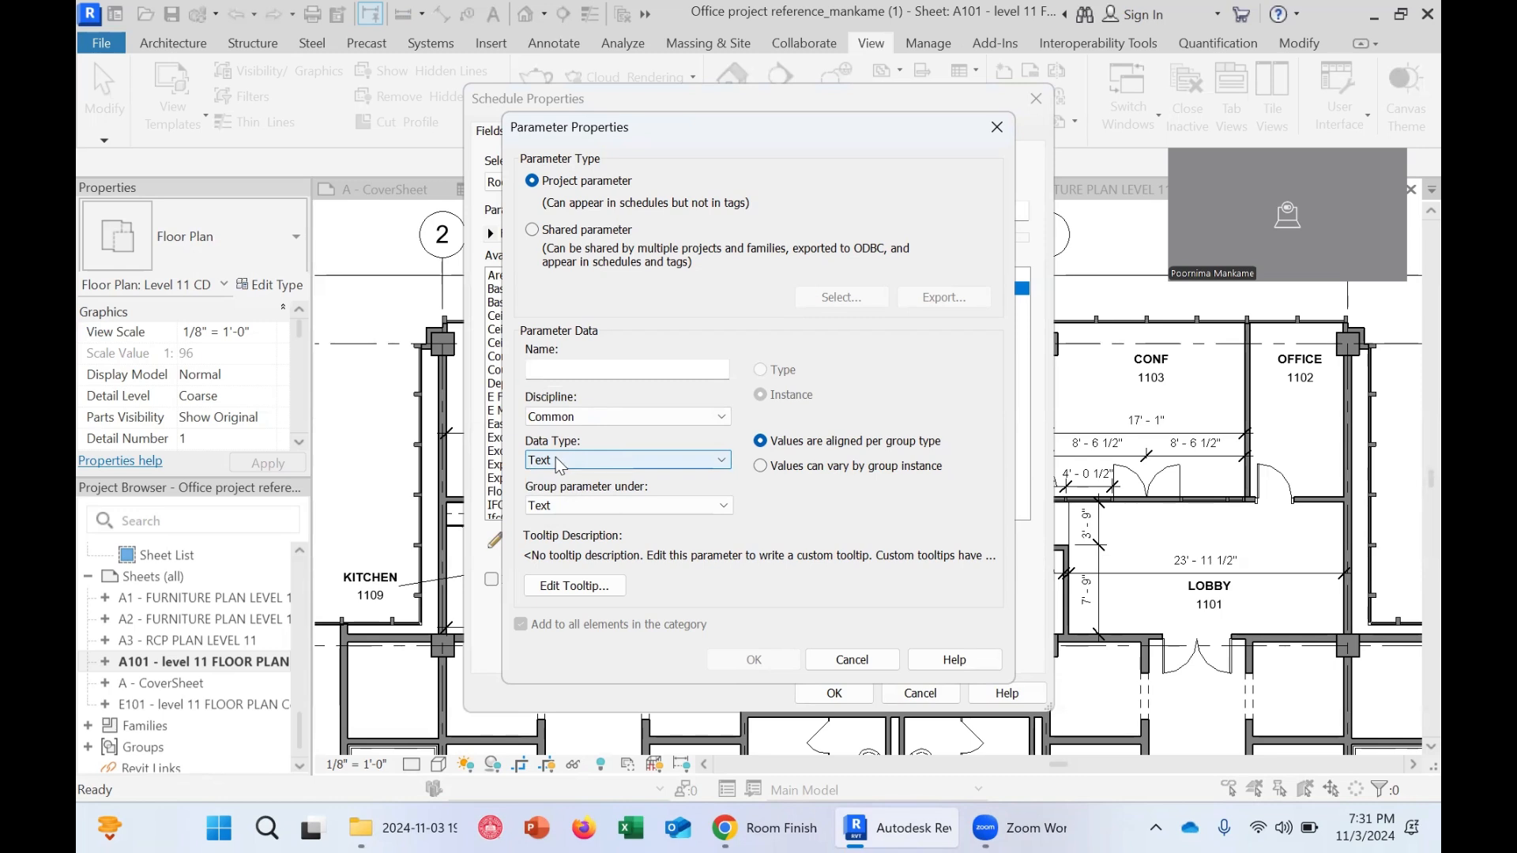
left_click(556, 458)
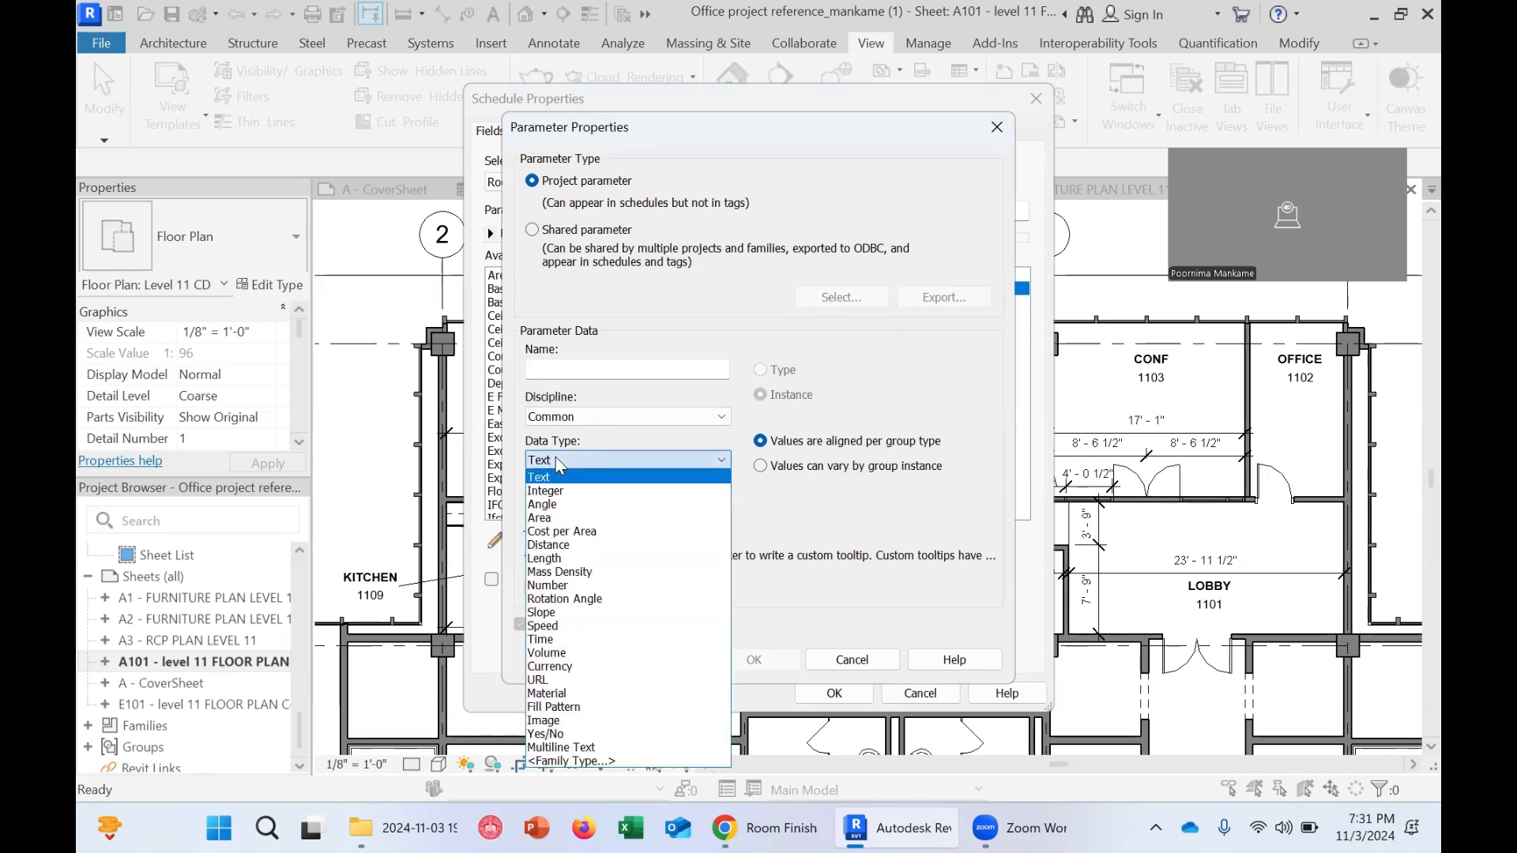
left_click(557, 458)
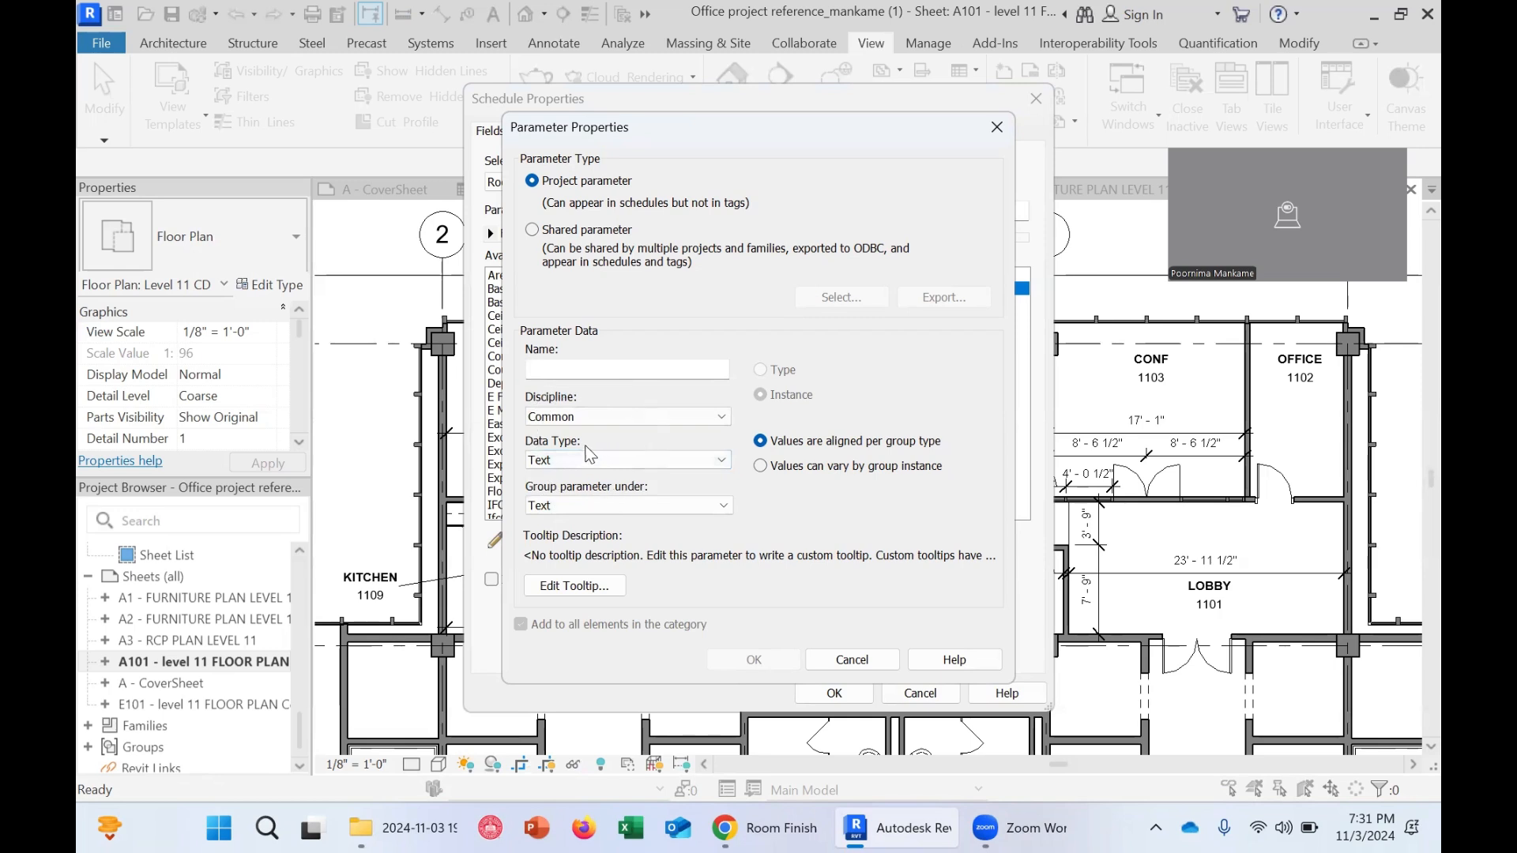
left_click(583, 456)
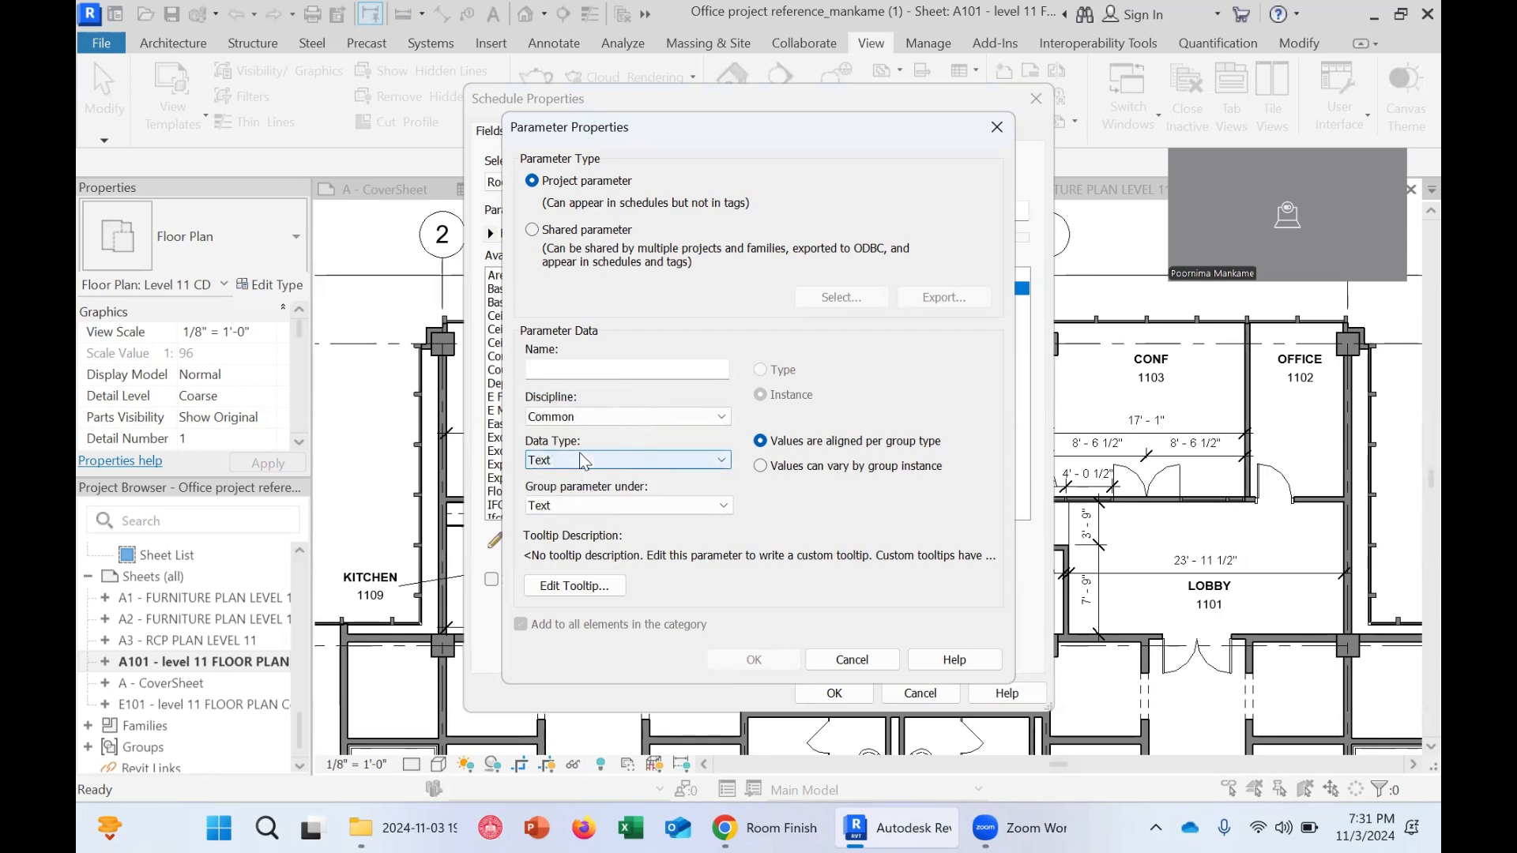
left_click(557, 367)
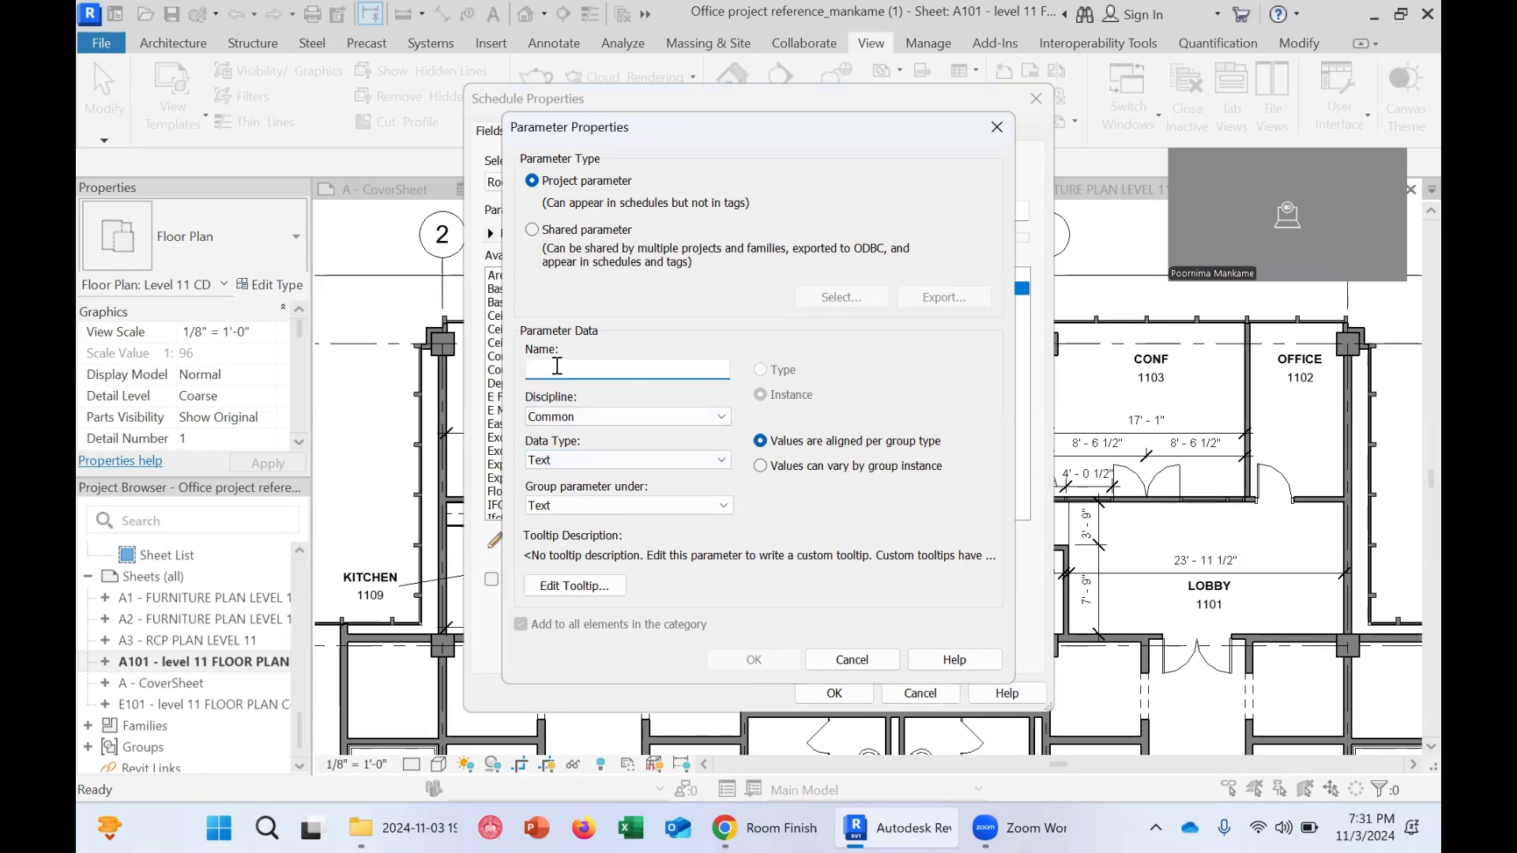
type("NOrth")
key("BackSpace")
key("BackSpace")
key("BackSpace")
key("BackSpace")
type("orth MAt")
left_click_drag(570, 369, 587, 371)
left_click(753, 659)
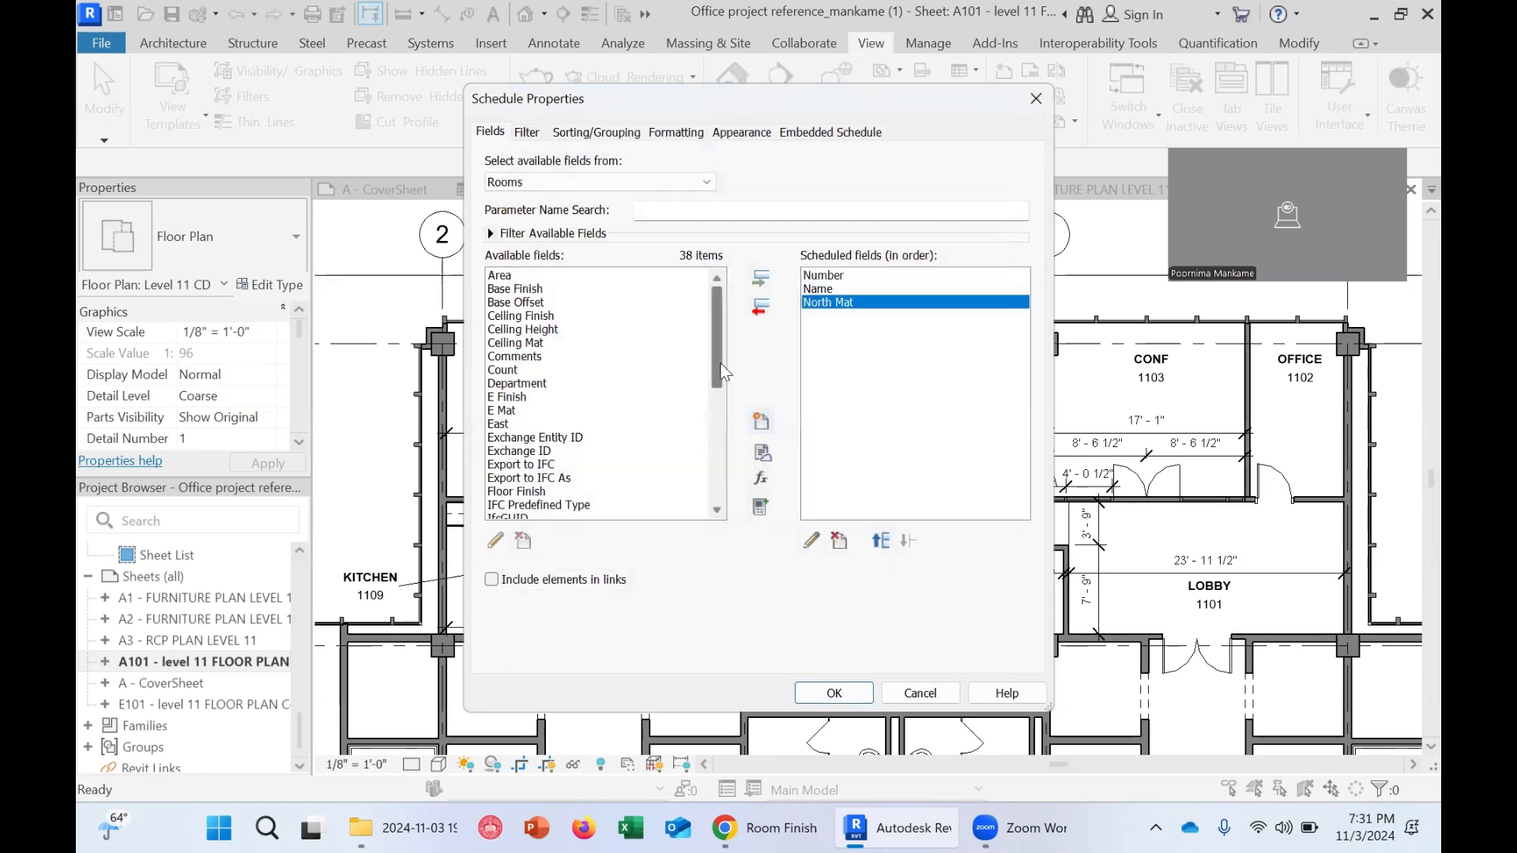
Remove North Mat from the scheduled fields
left_click_drag(722, 371, 721, 456)
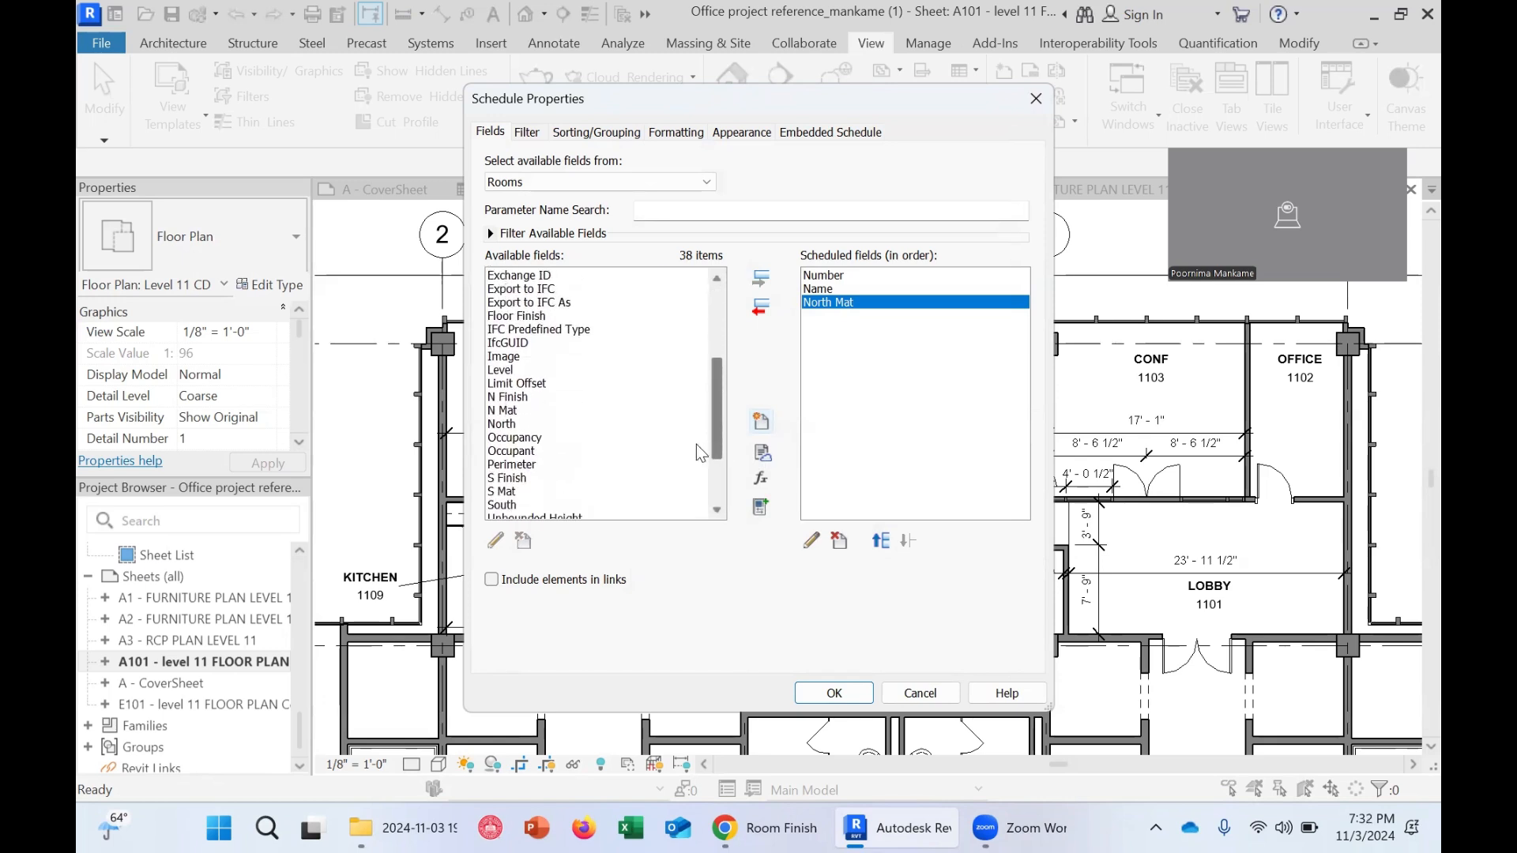
left_click(511, 398)
left_click(519, 411)
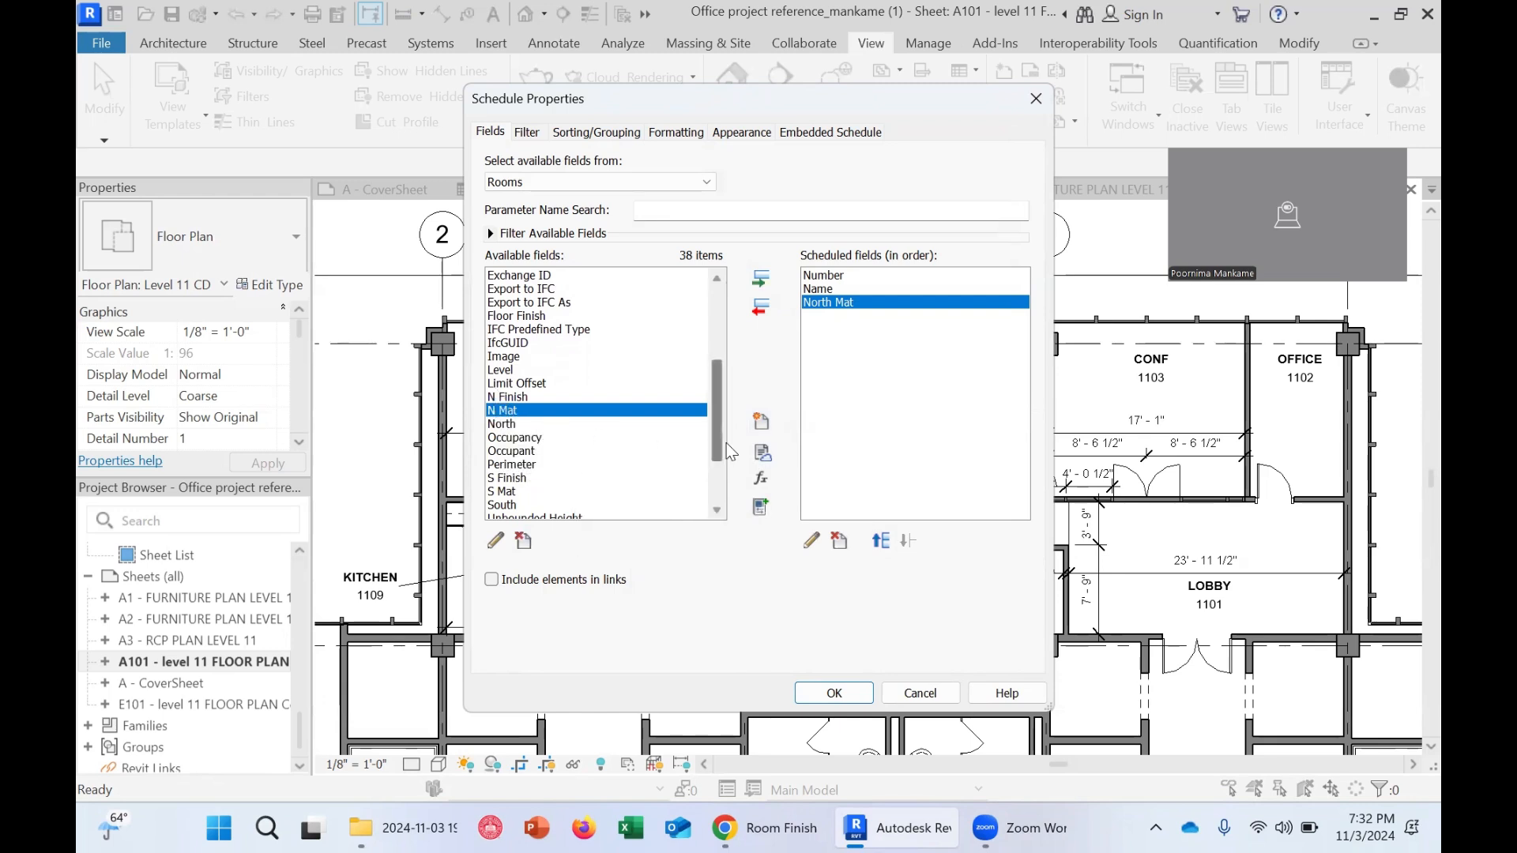
left_click_drag(711, 439, 741, 357)
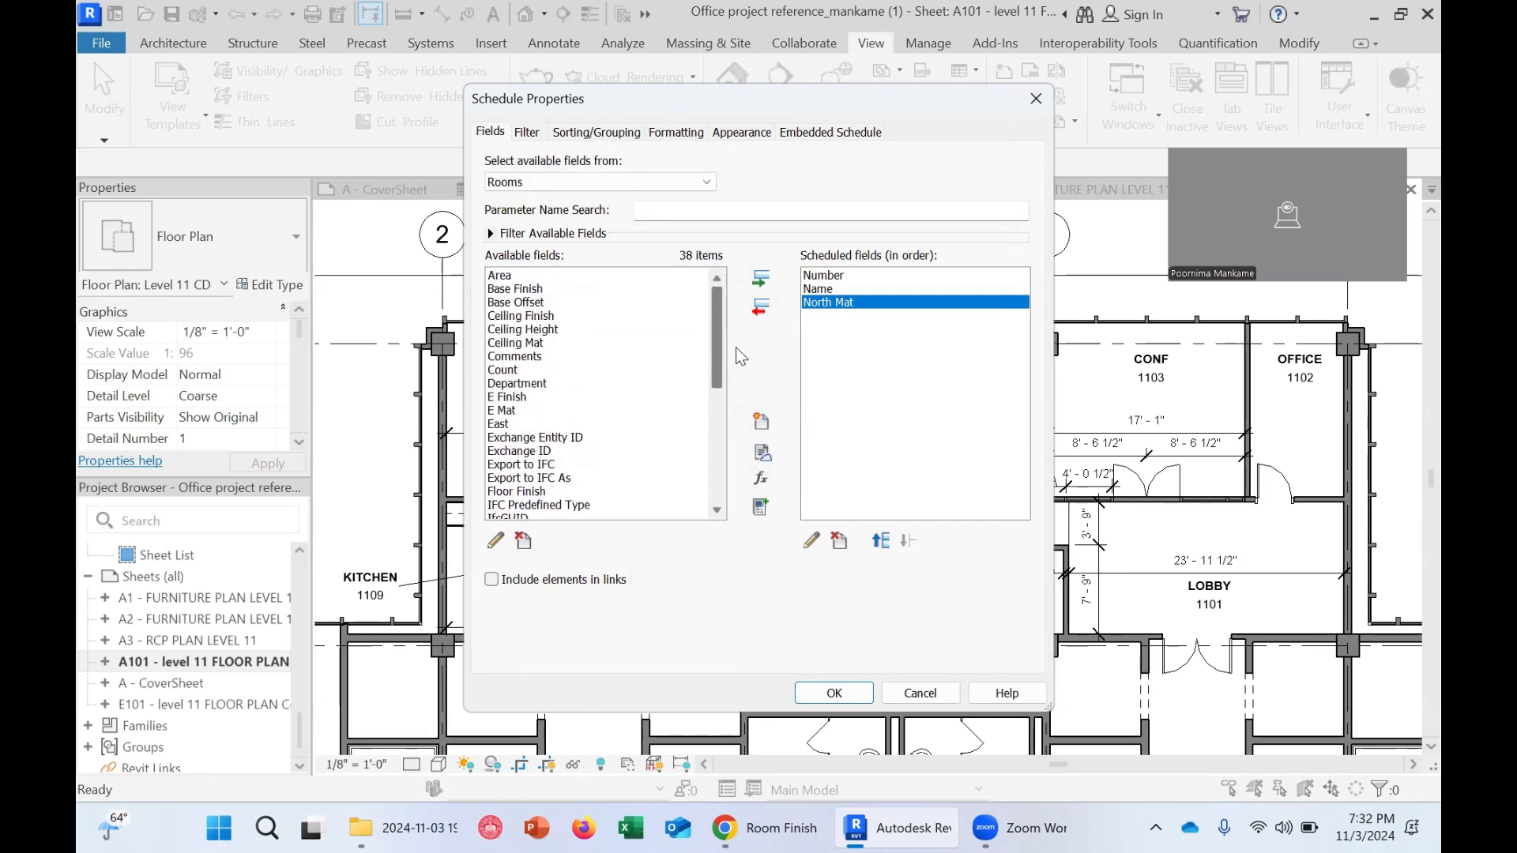
left_click(761, 308)
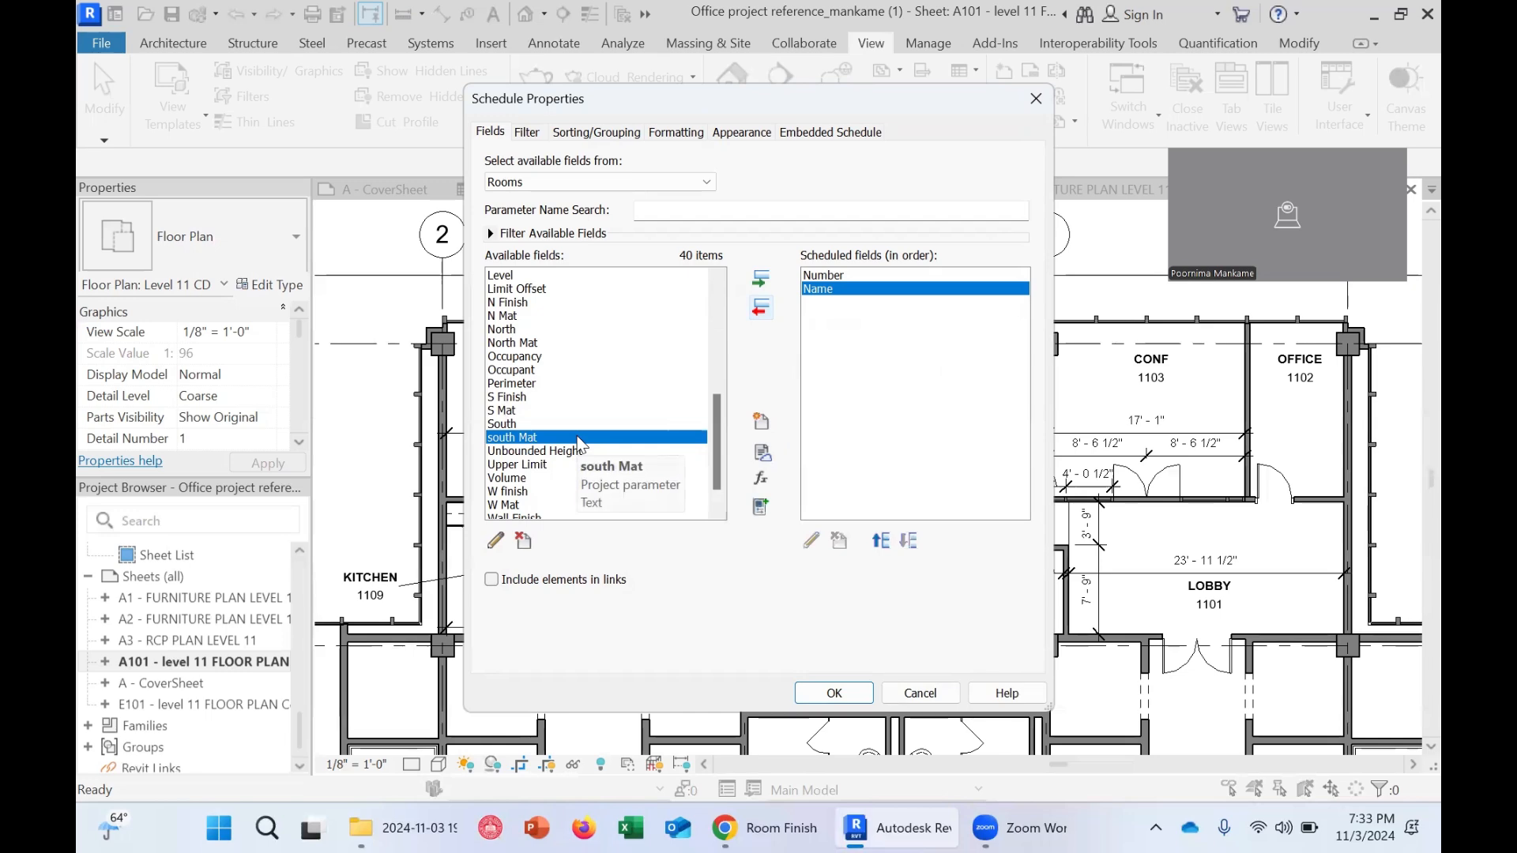
Add the Floor Finish and Base Finish fields to the scheduled fields
left_click(757, 827)
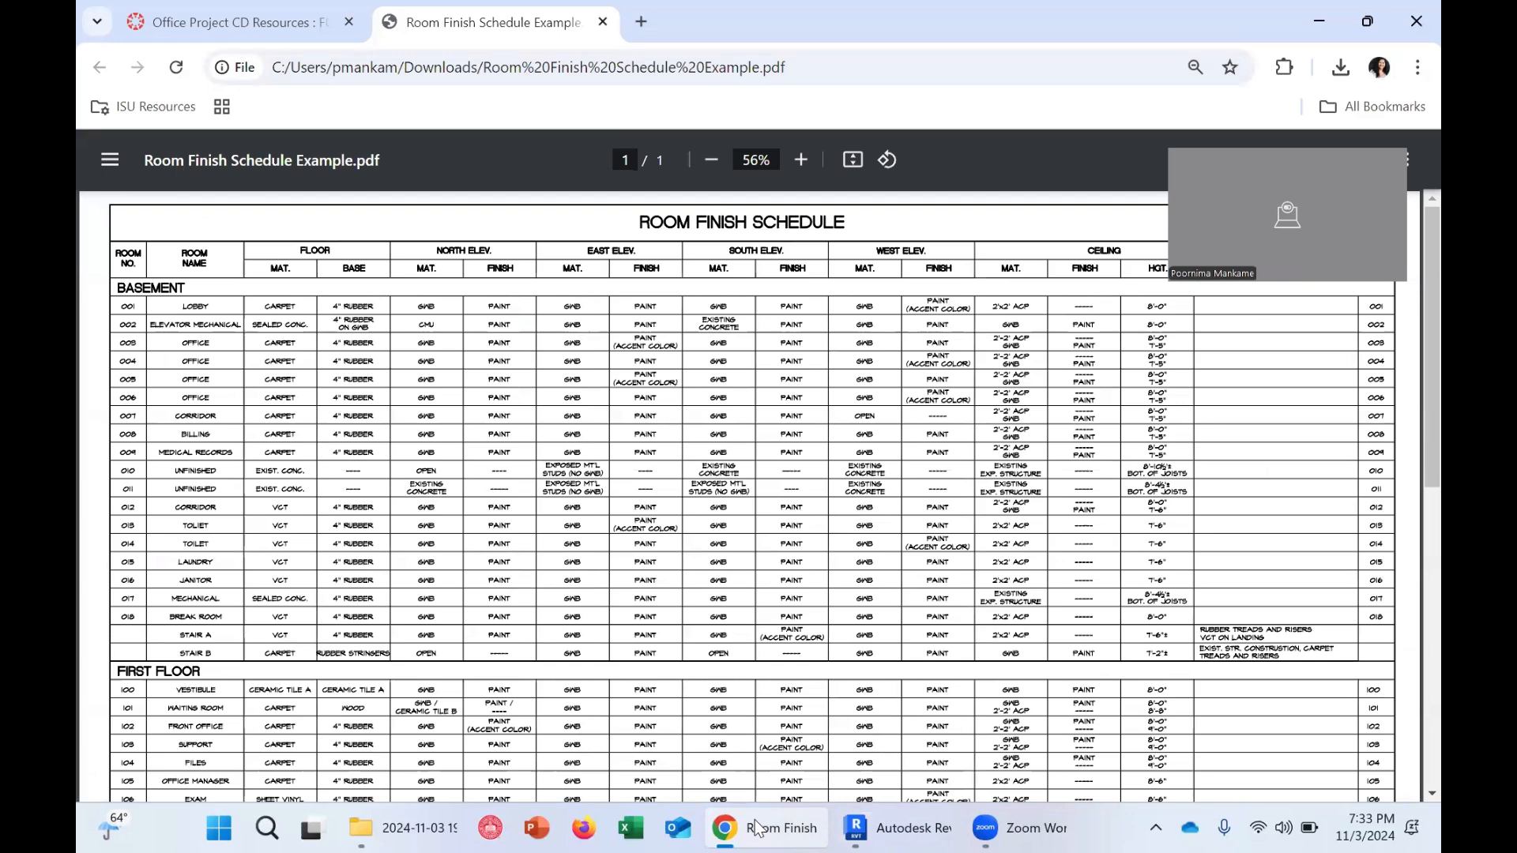
left_click(756, 824)
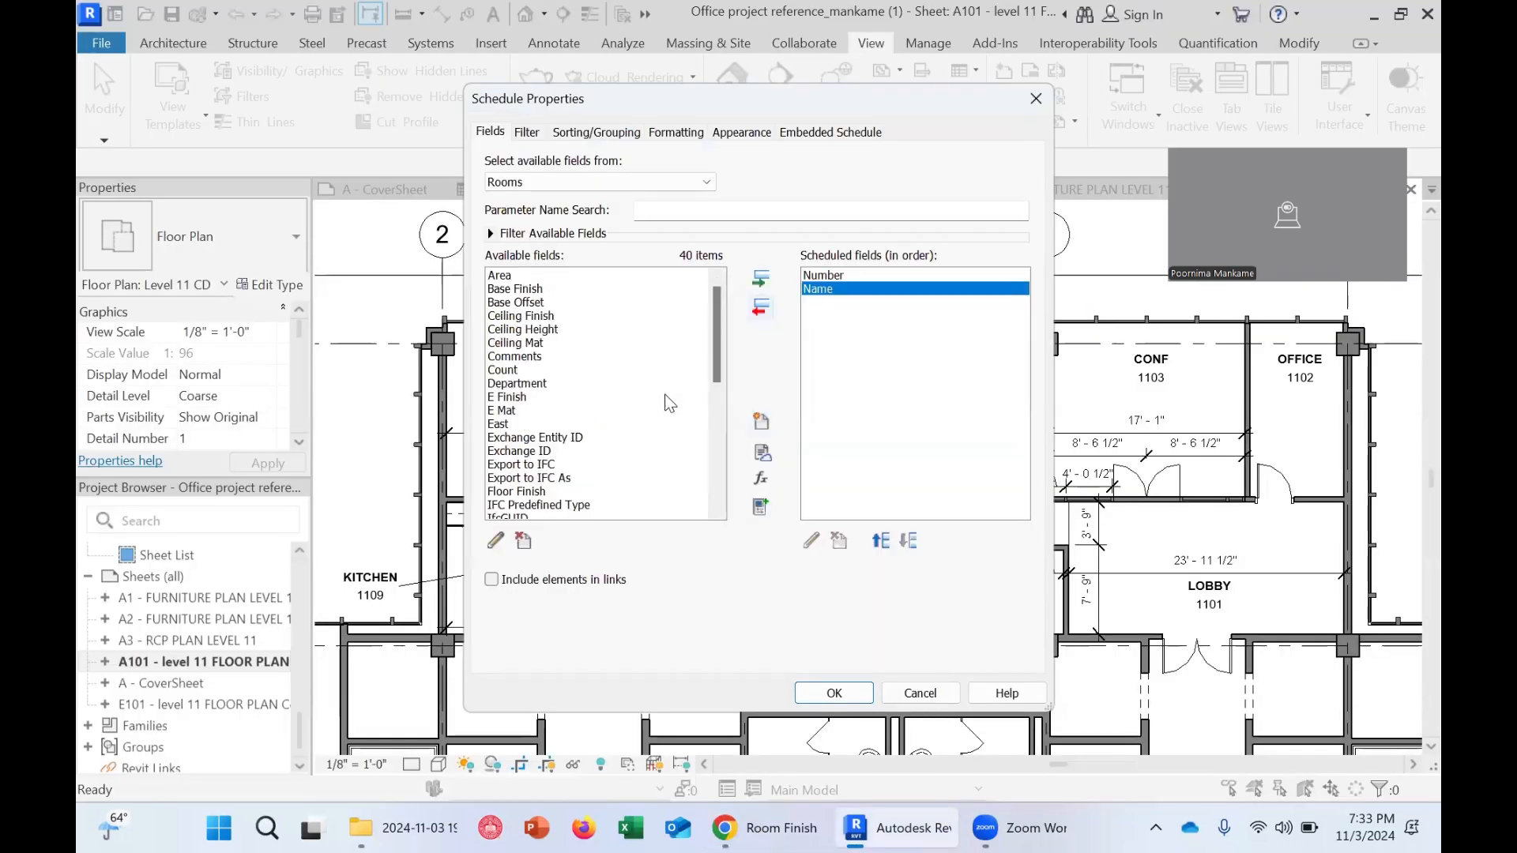
left_click_drag(712, 358, 713, 380)
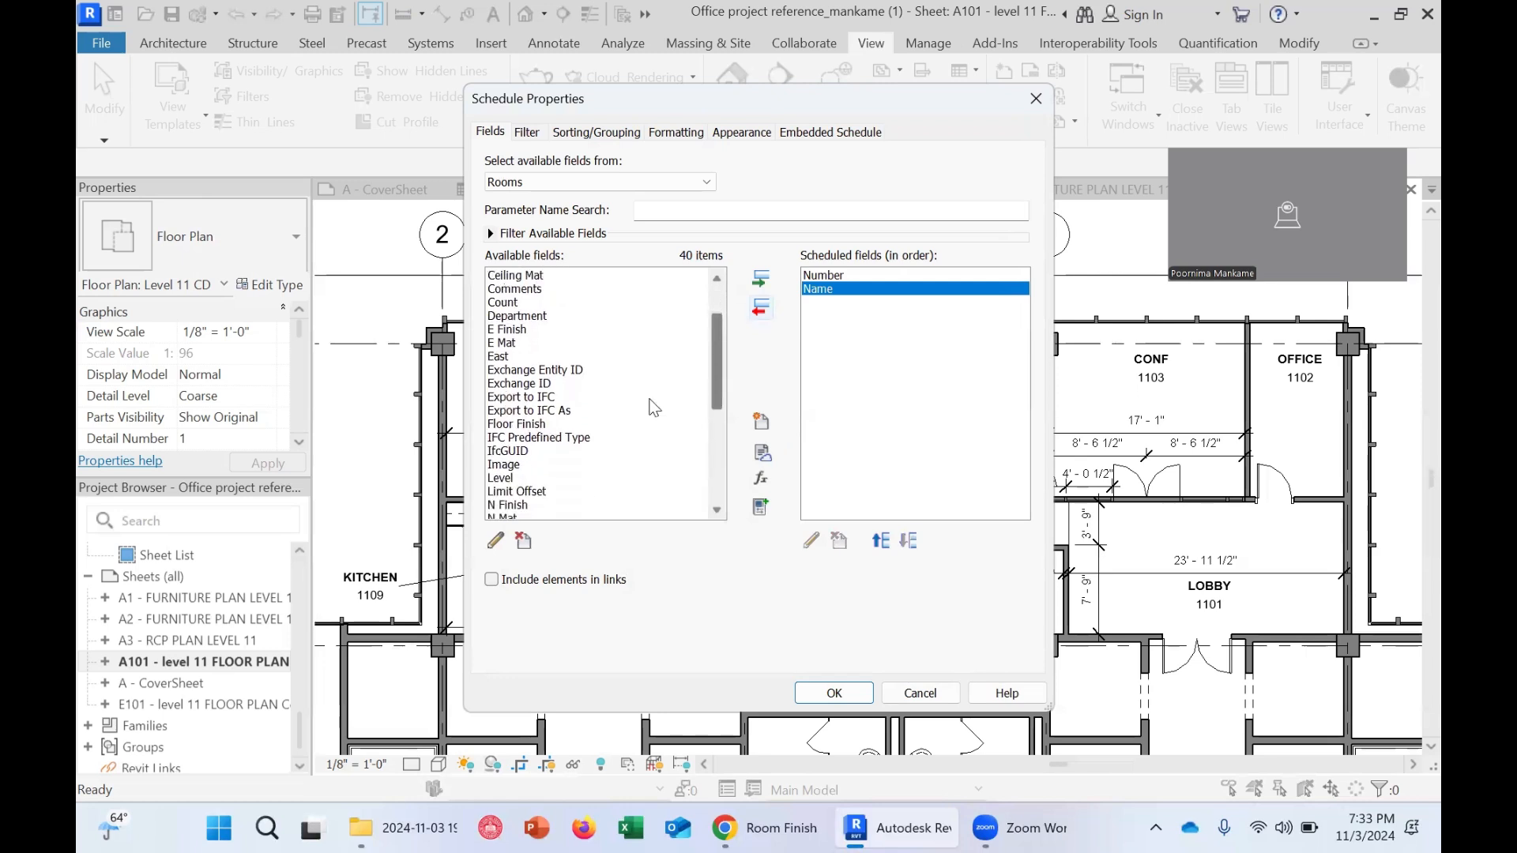
left_click(529, 428)
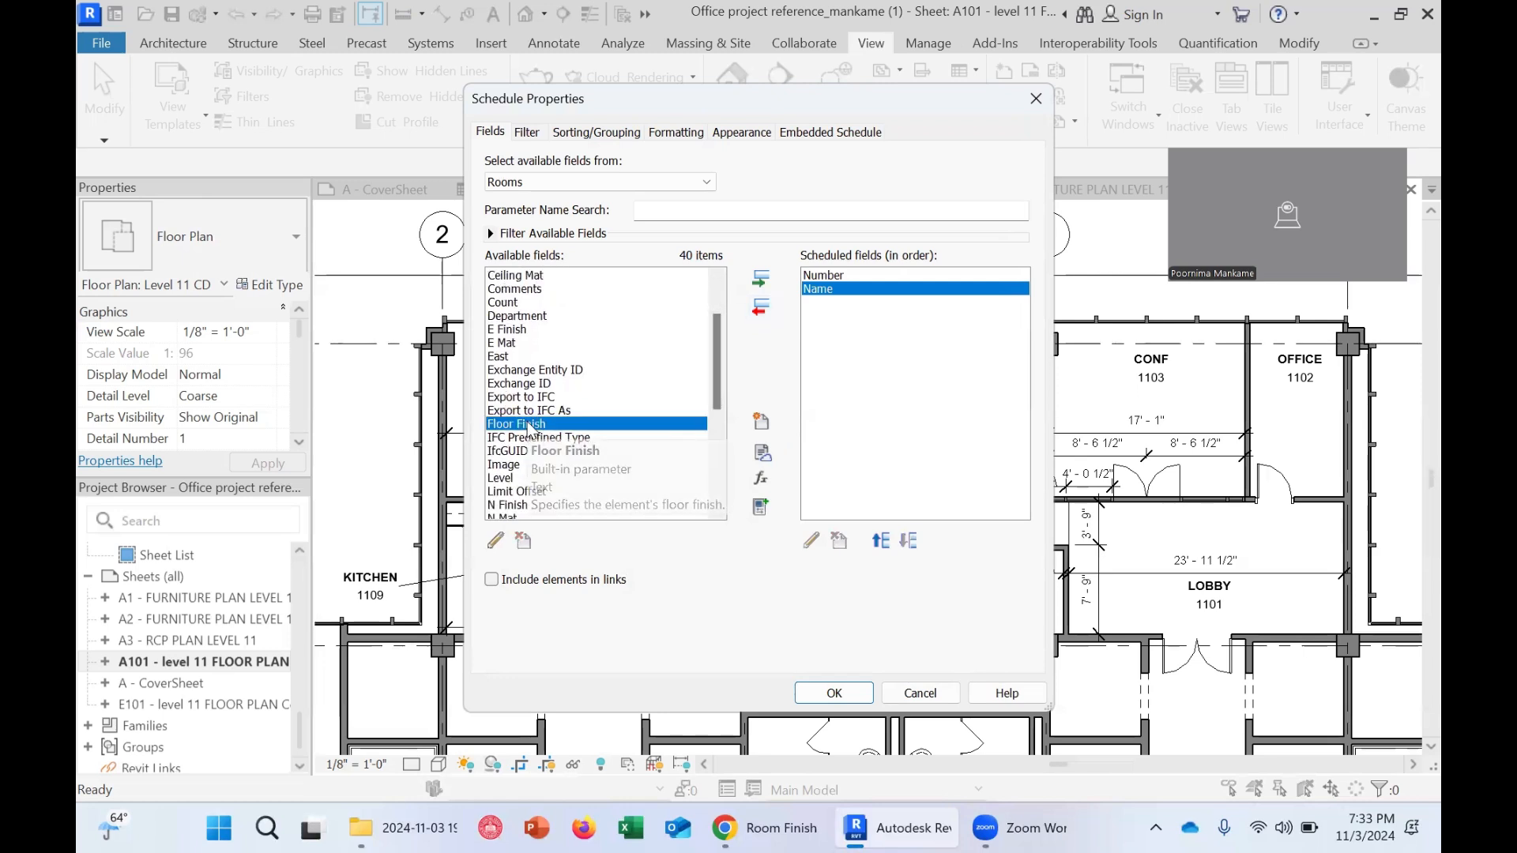
left_click_drag(715, 391, 719, 407)
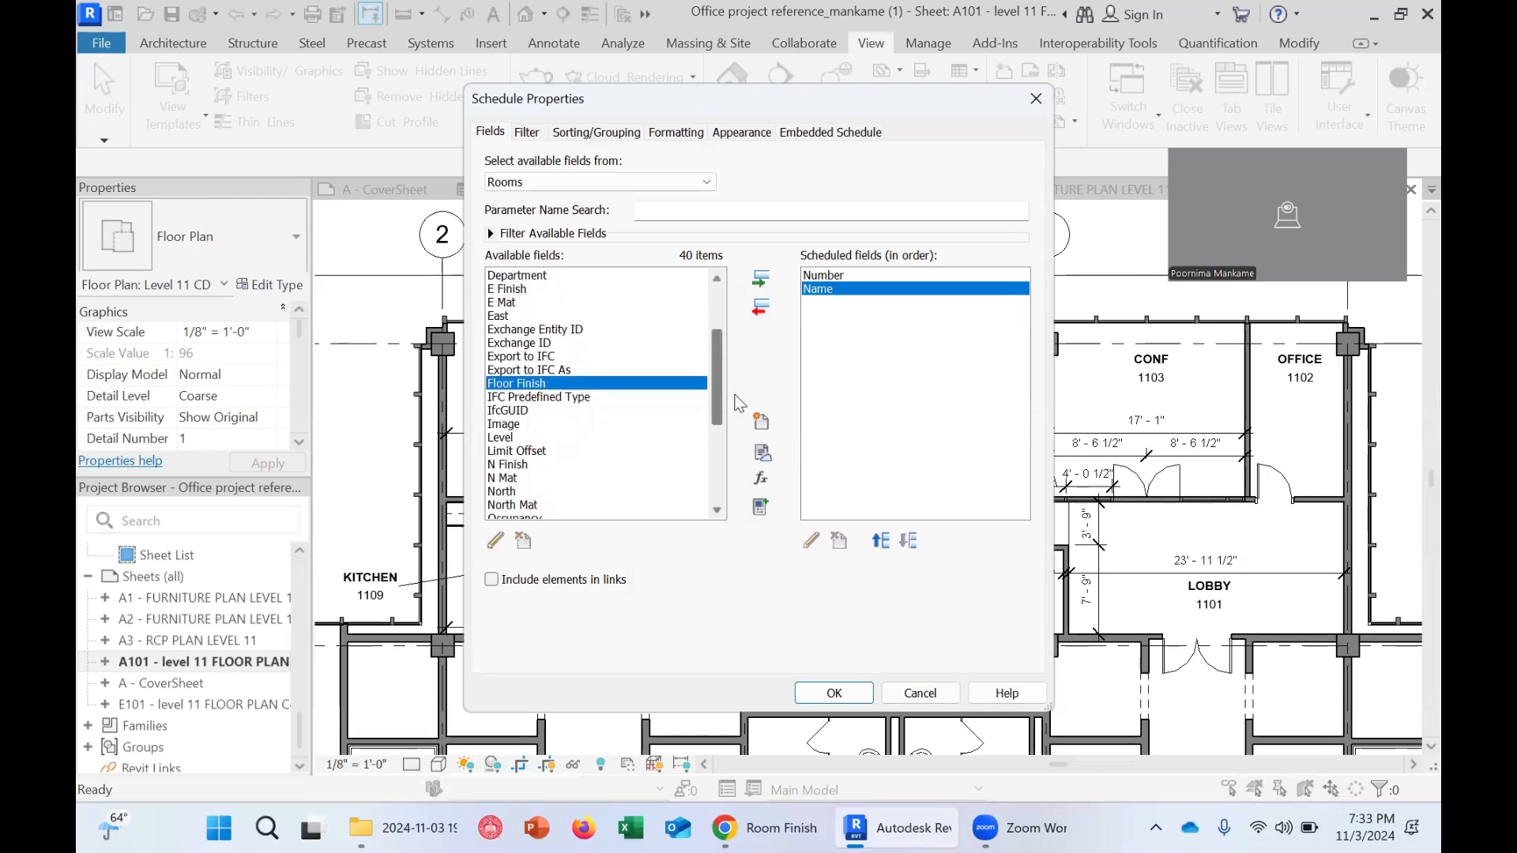
left_click(759, 281)
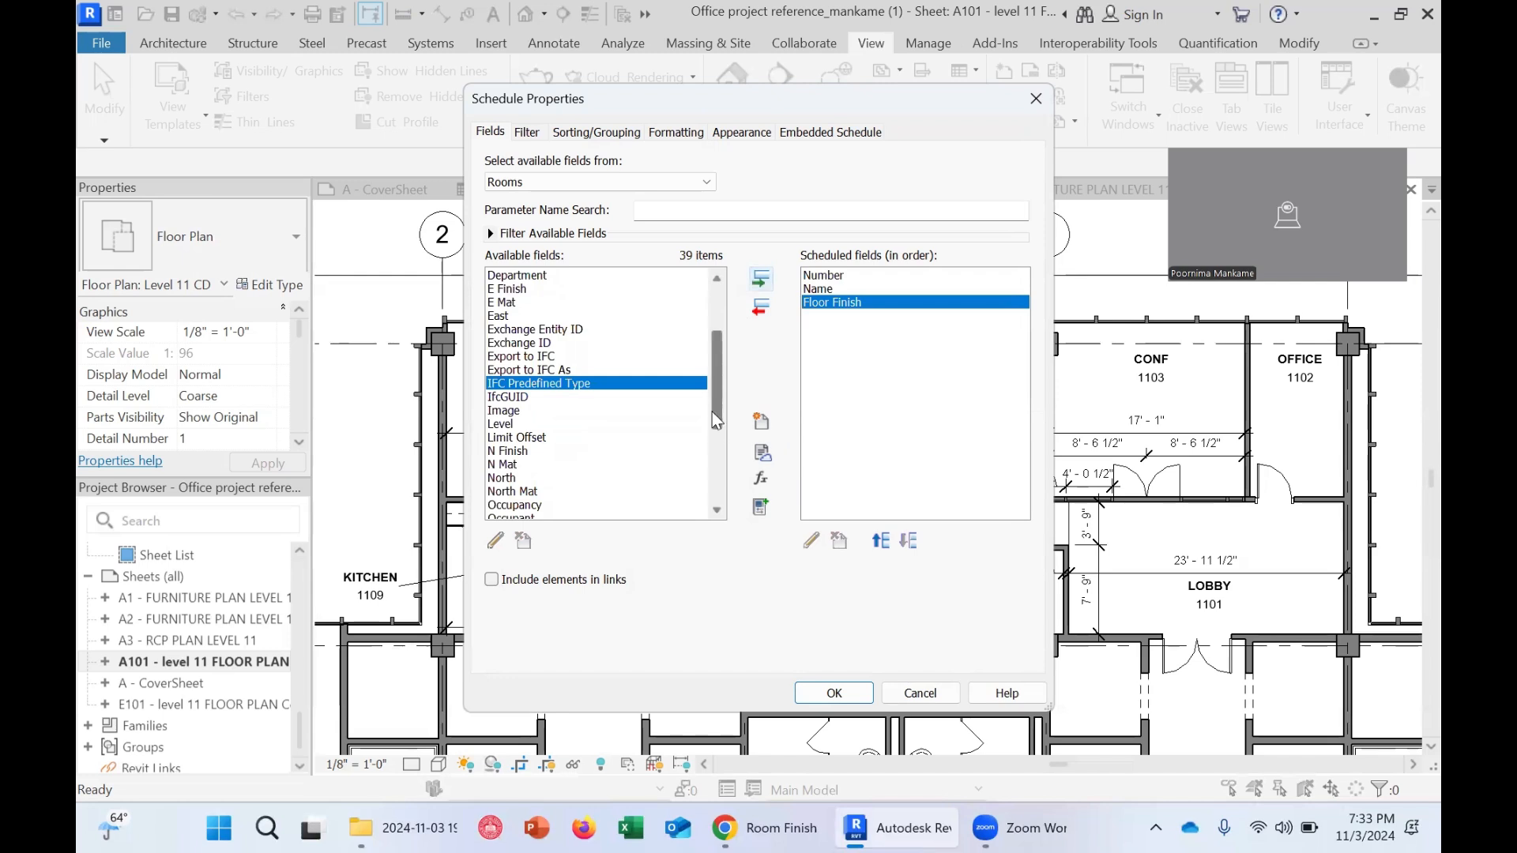
left_click_drag(724, 406, 741, 353)
left_click(566, 289)
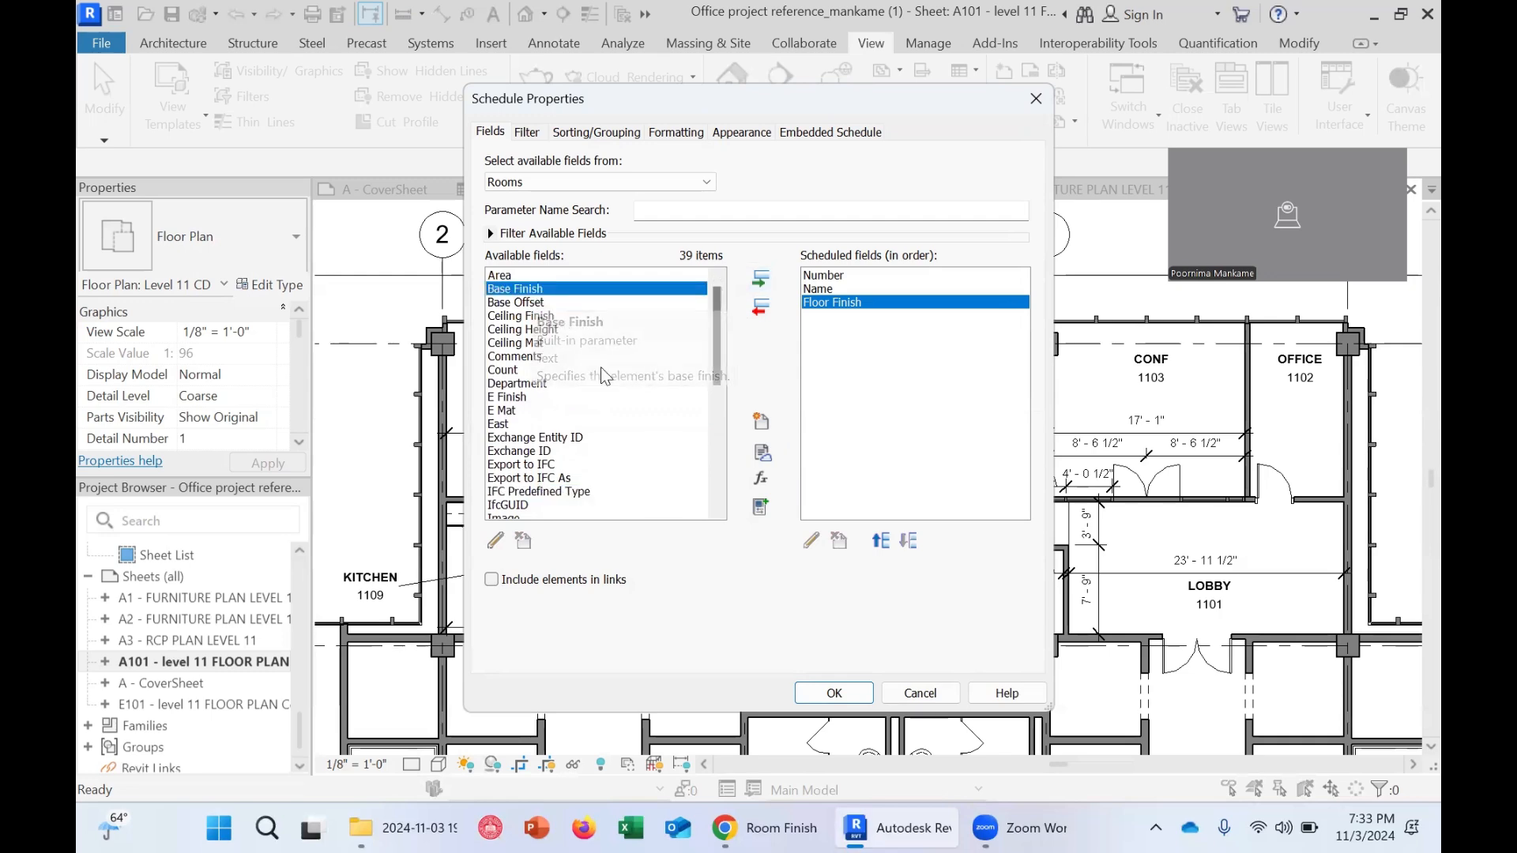
left_click(760, 278)
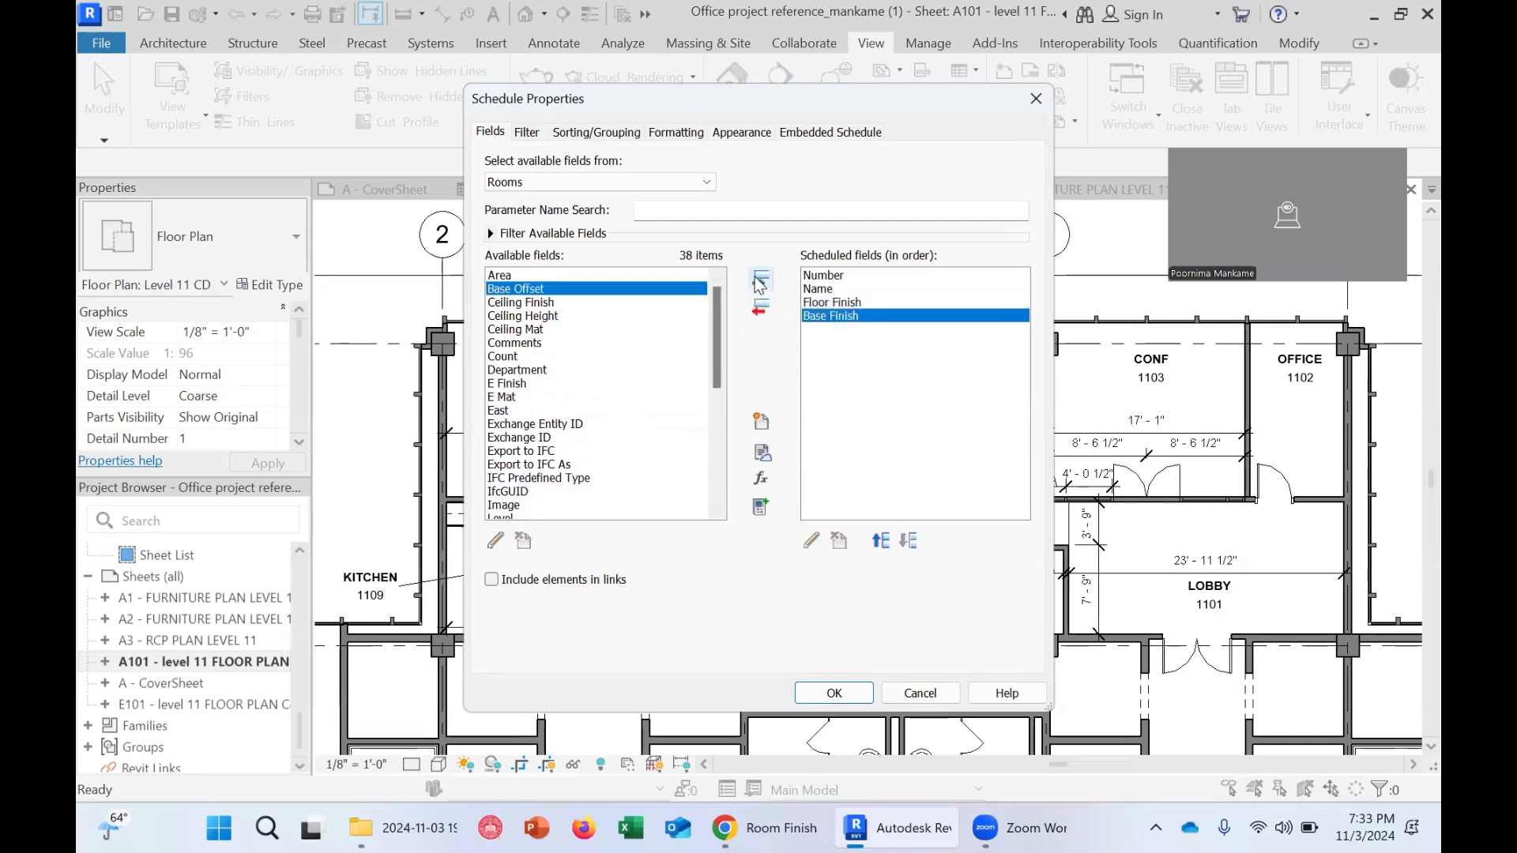
Check the example PDF again and scroll through the available room fields
left_click(745, 828)
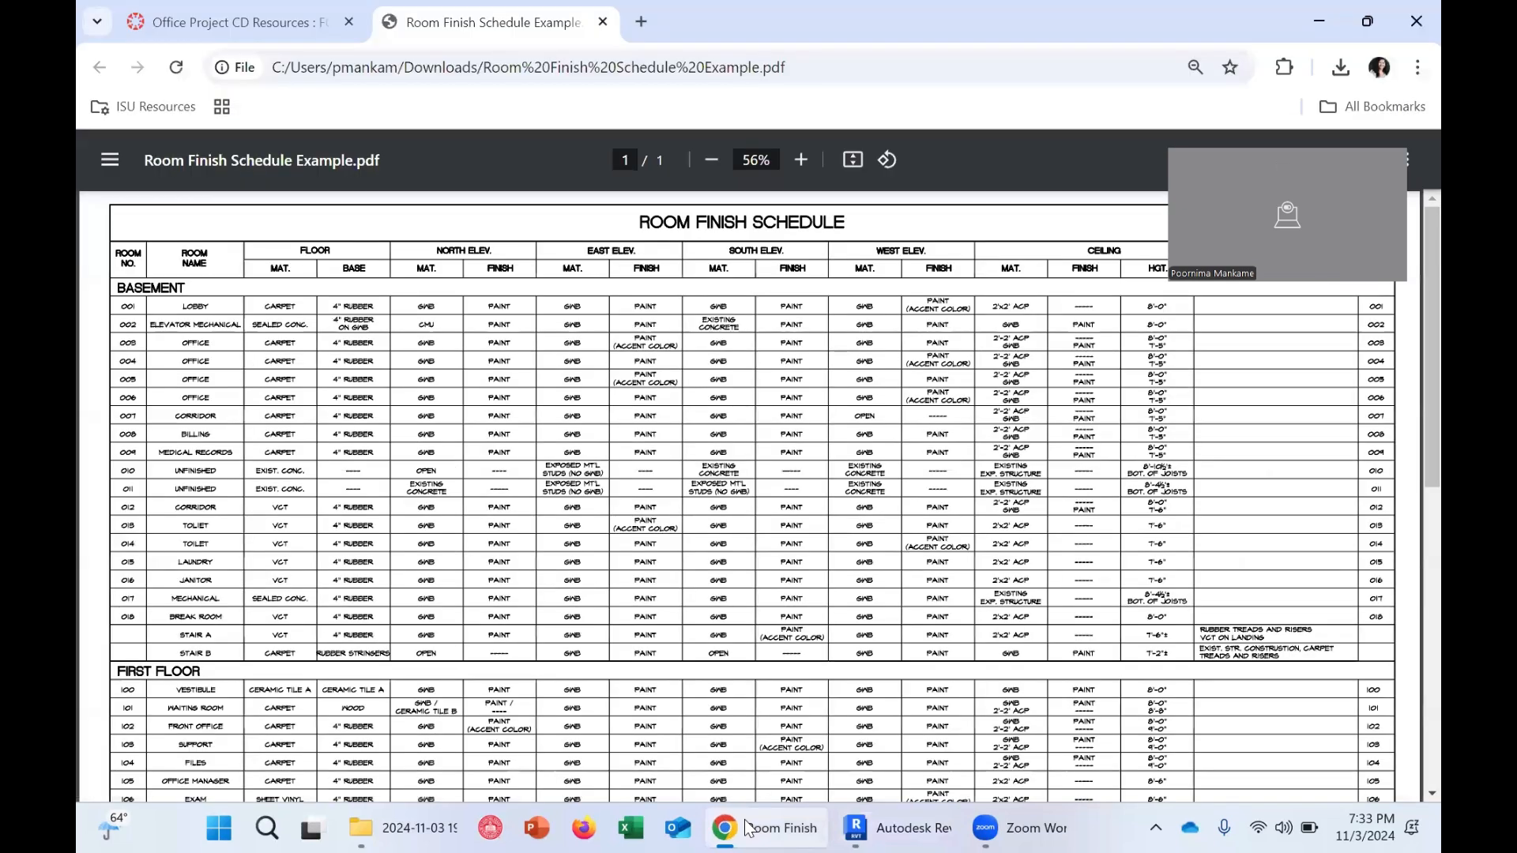
left_click(746, 829)
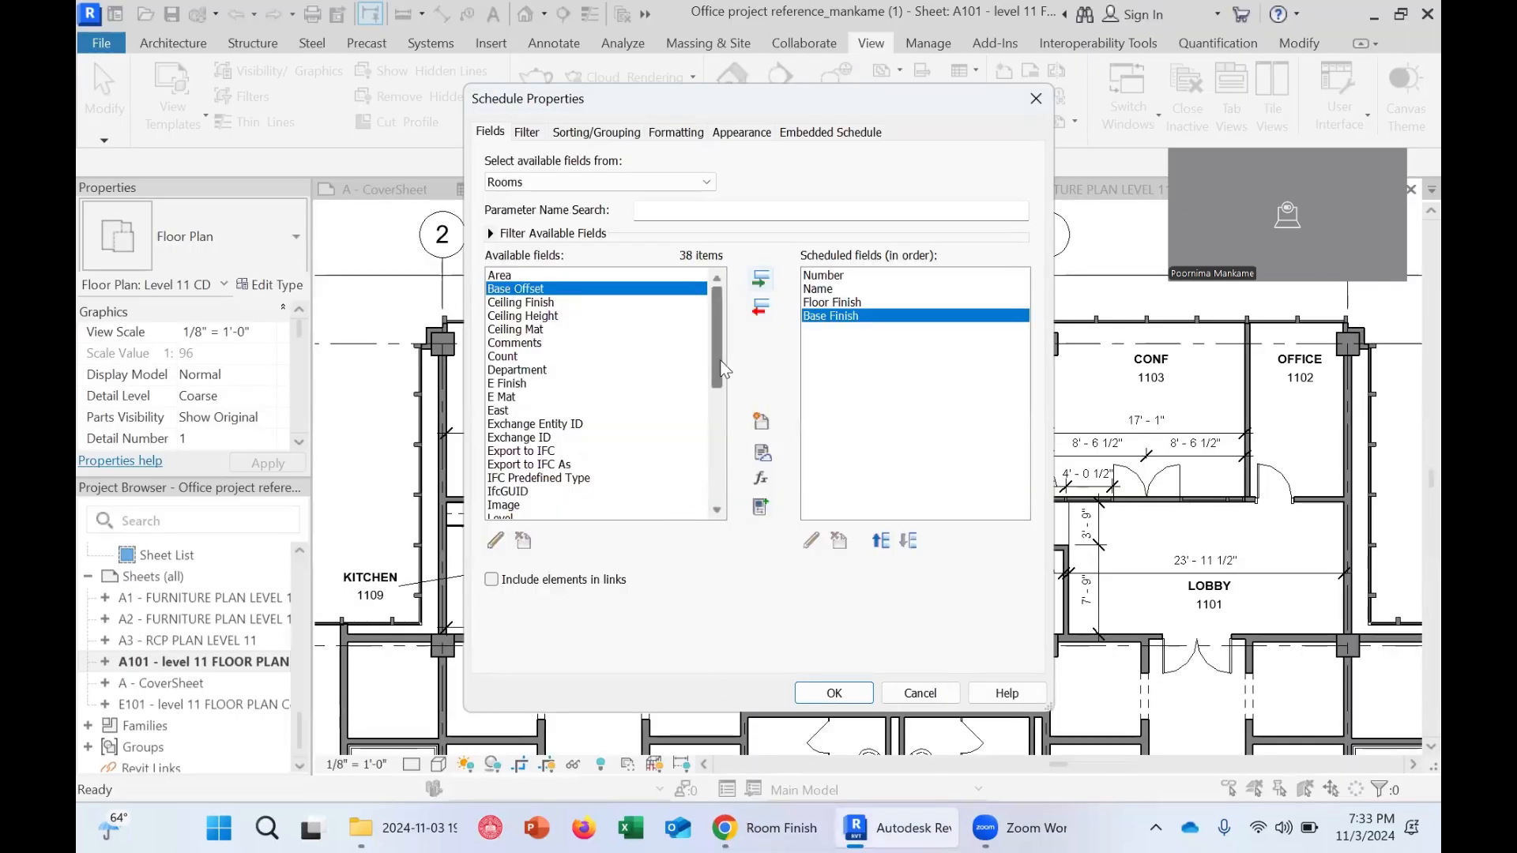
left_click_drag(721, 369, 714, 406)
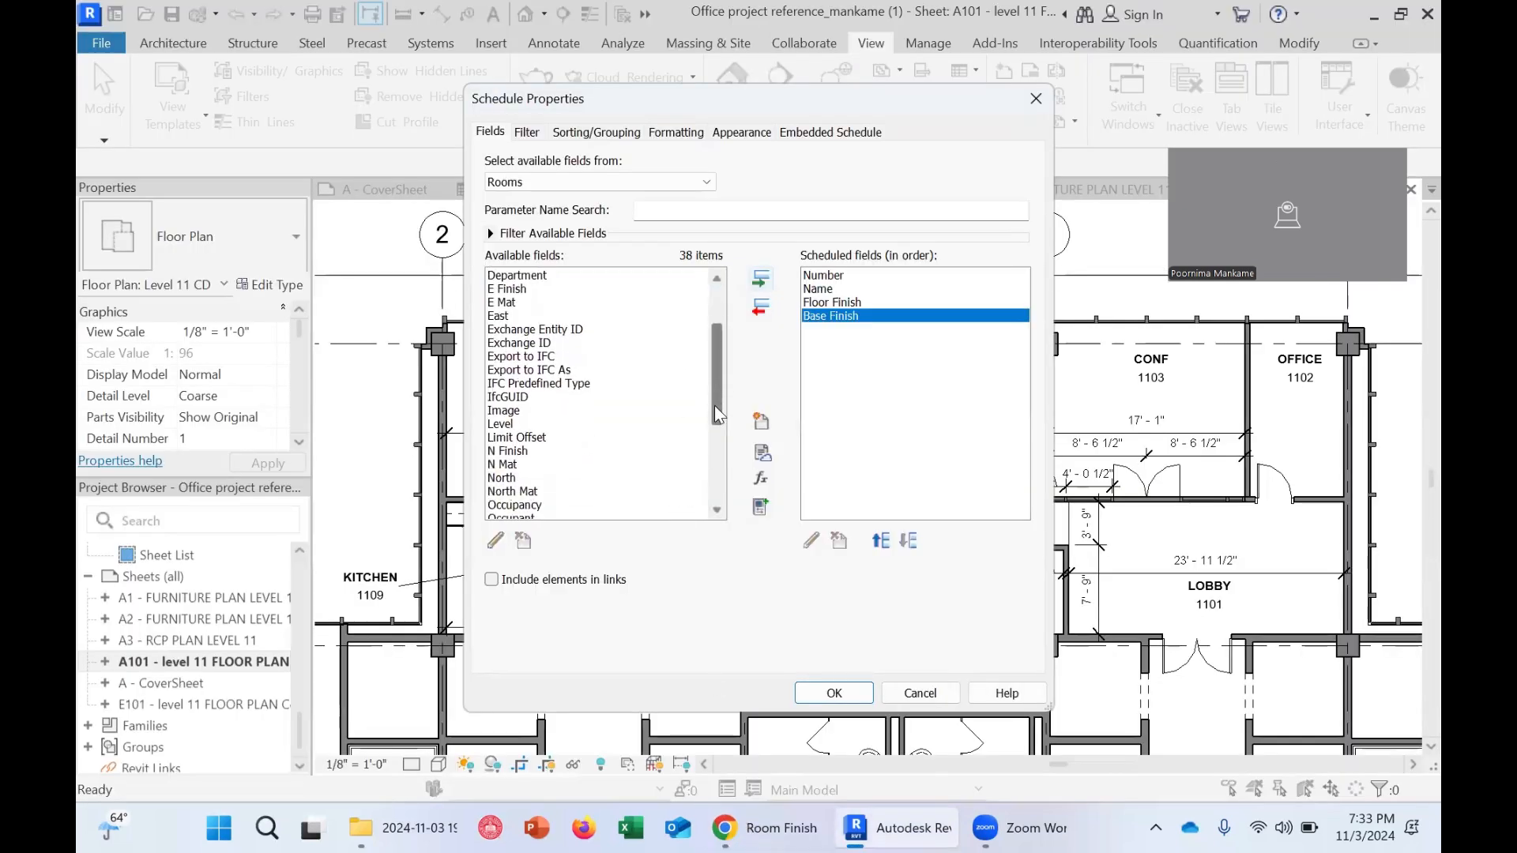
Add the N Mat and N Finish fields to the scheduled fields
left_click(516, 466)
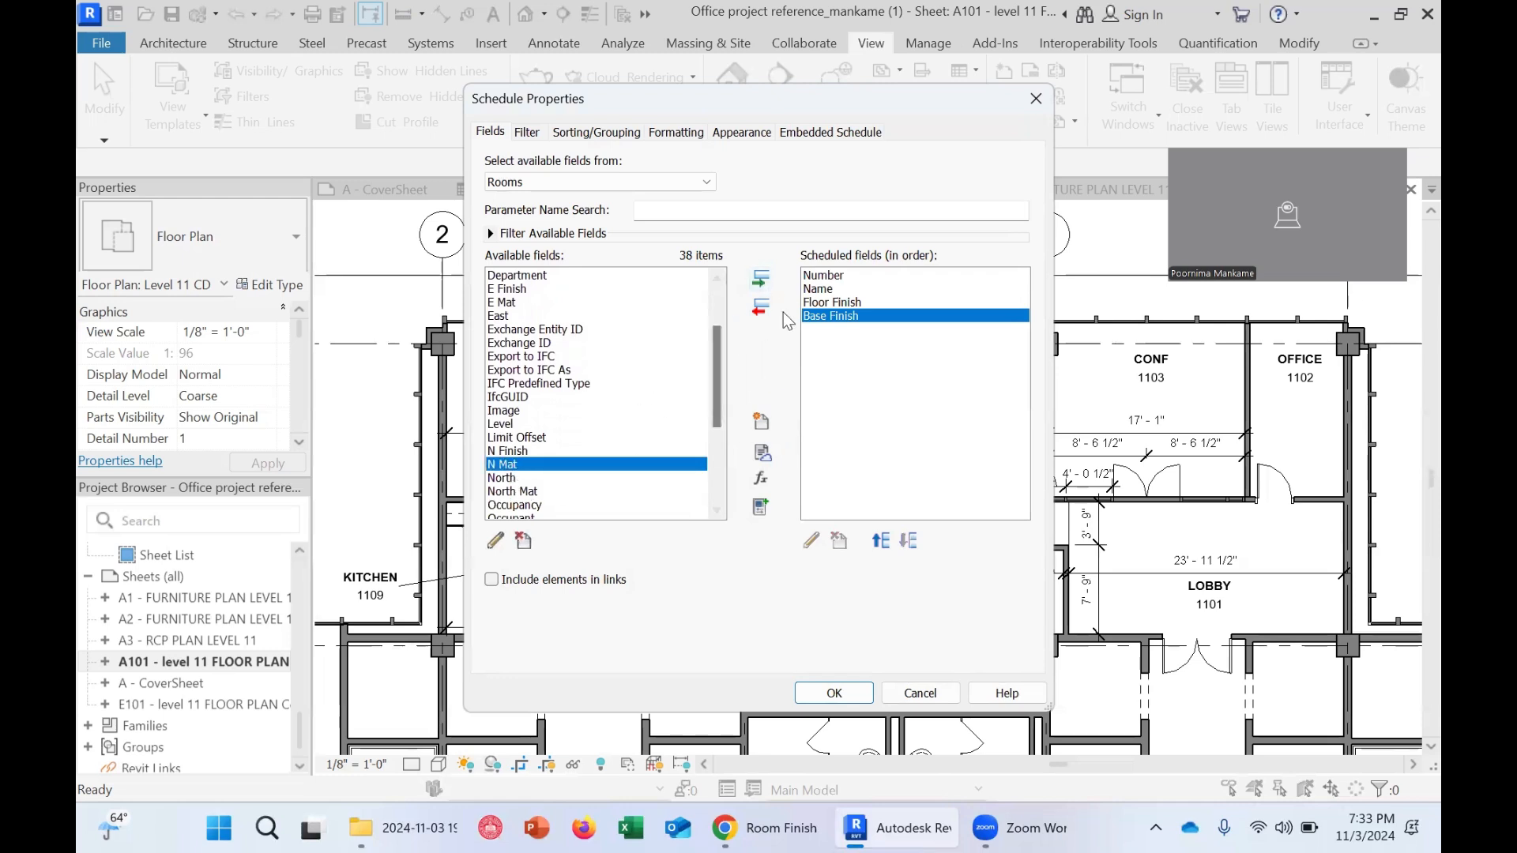
left_click(760, 278)
left_click(545, 452)
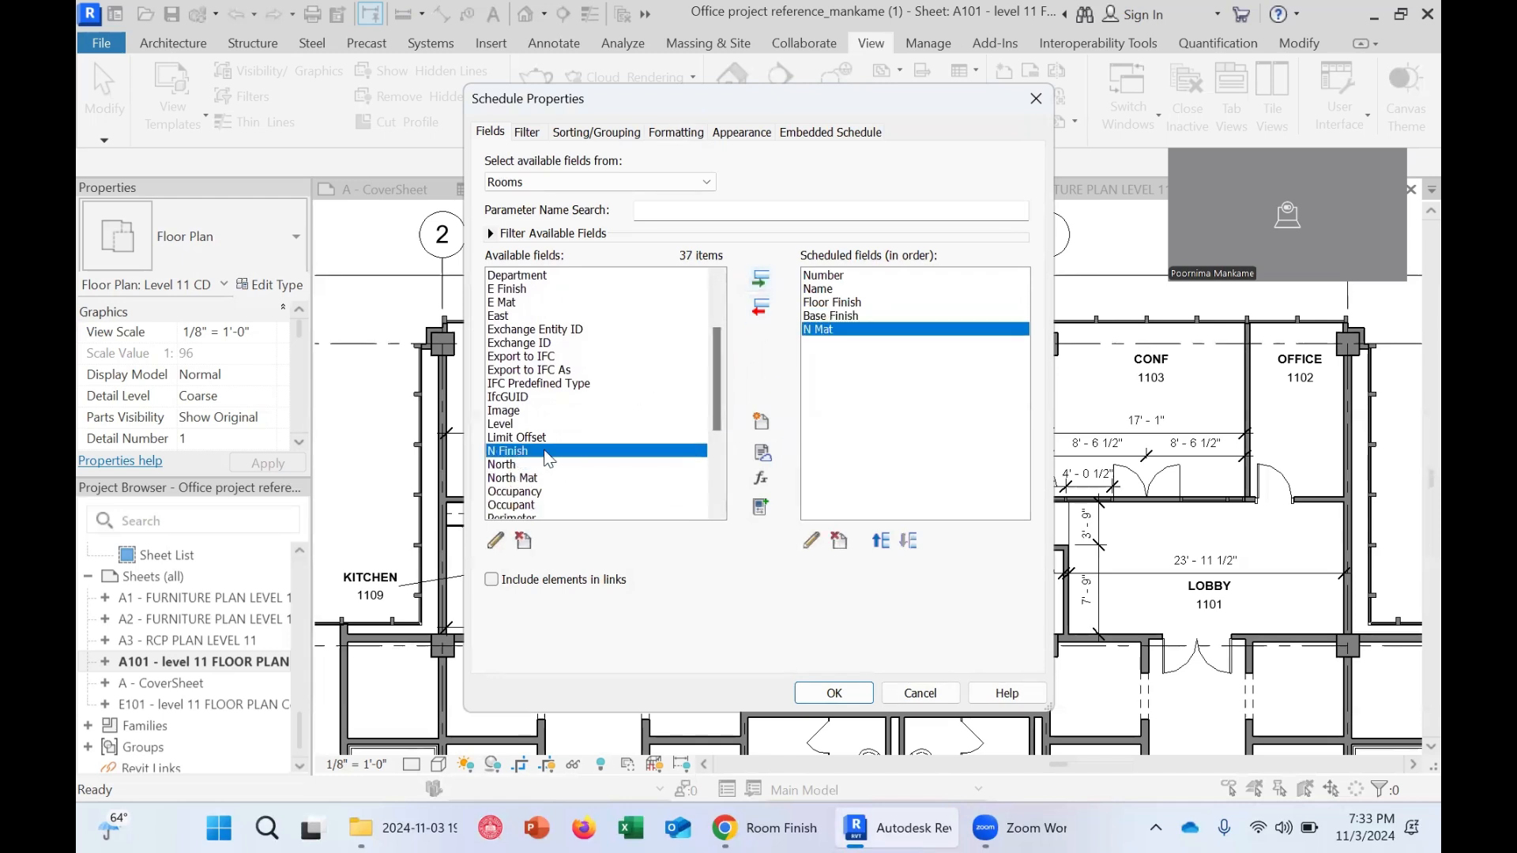
left_click(760, 278)
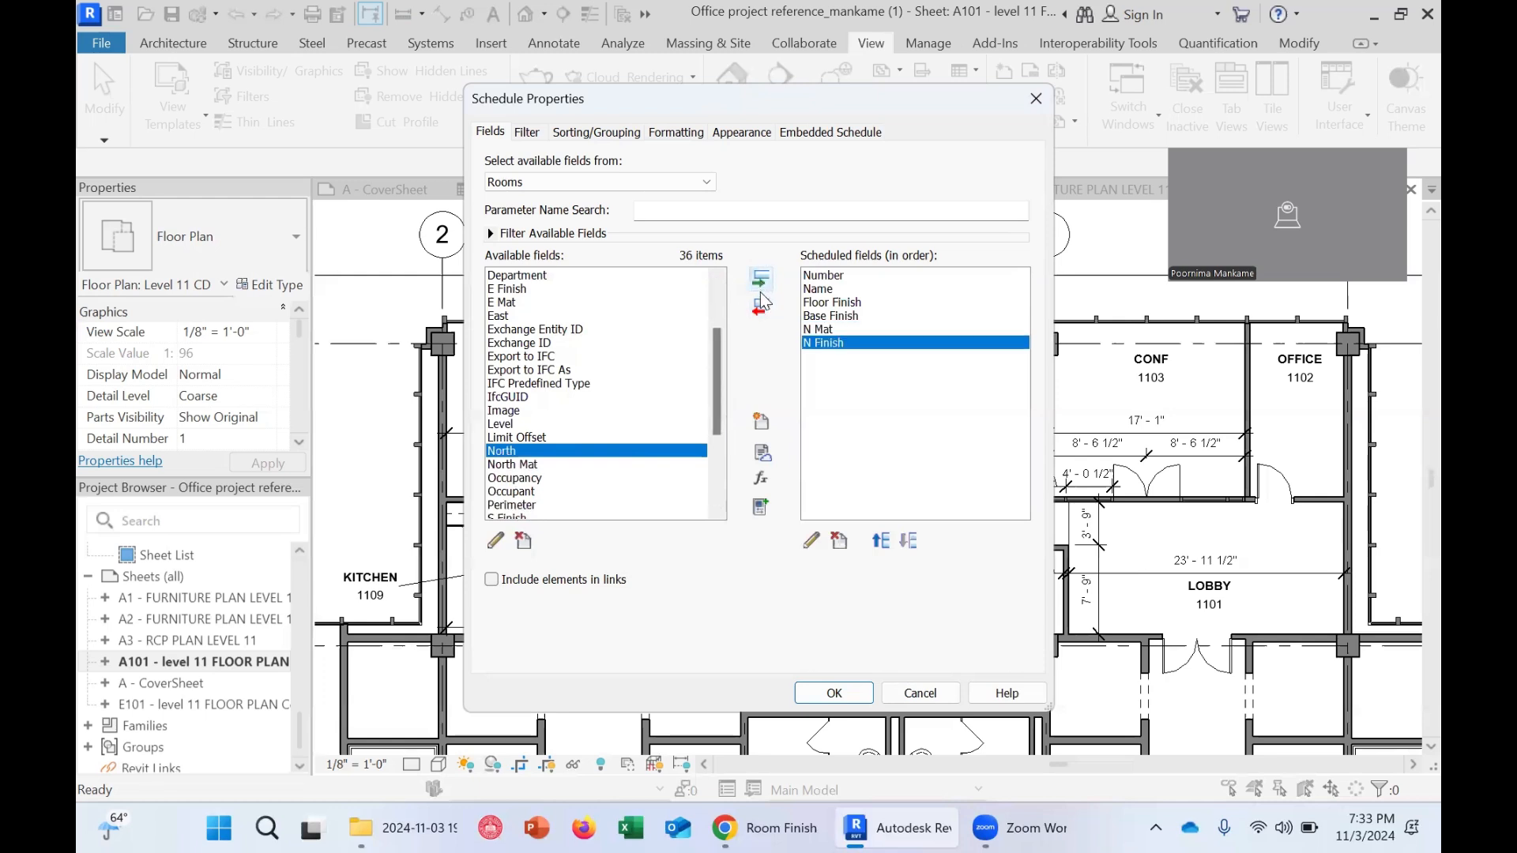
Add the E Mat and E Finish fields to the scheduled fields
left_click_drag(710, 416, 714, 357)
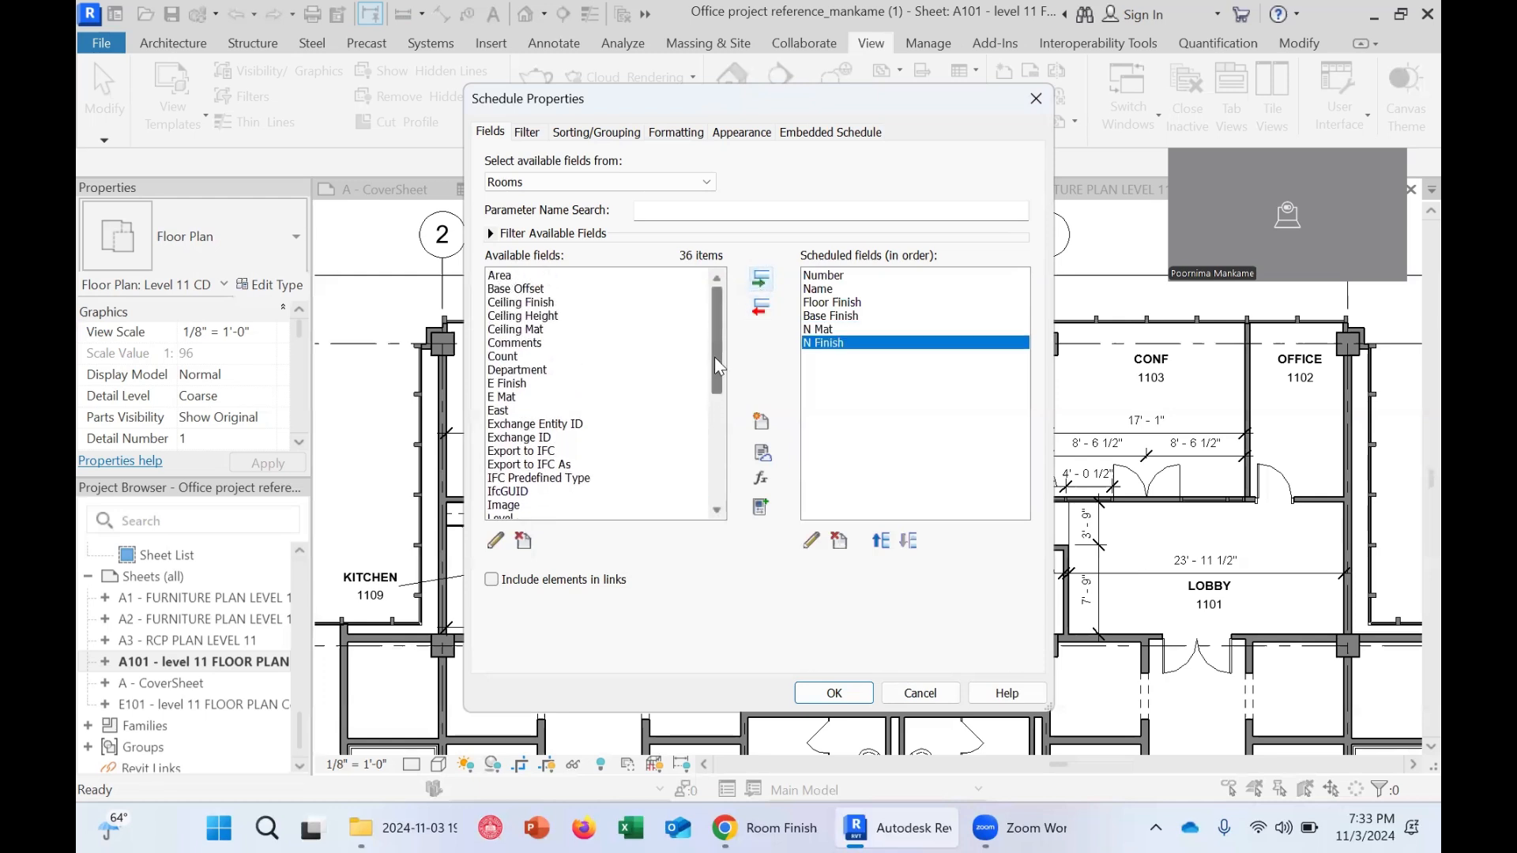
left_click(501, 399)
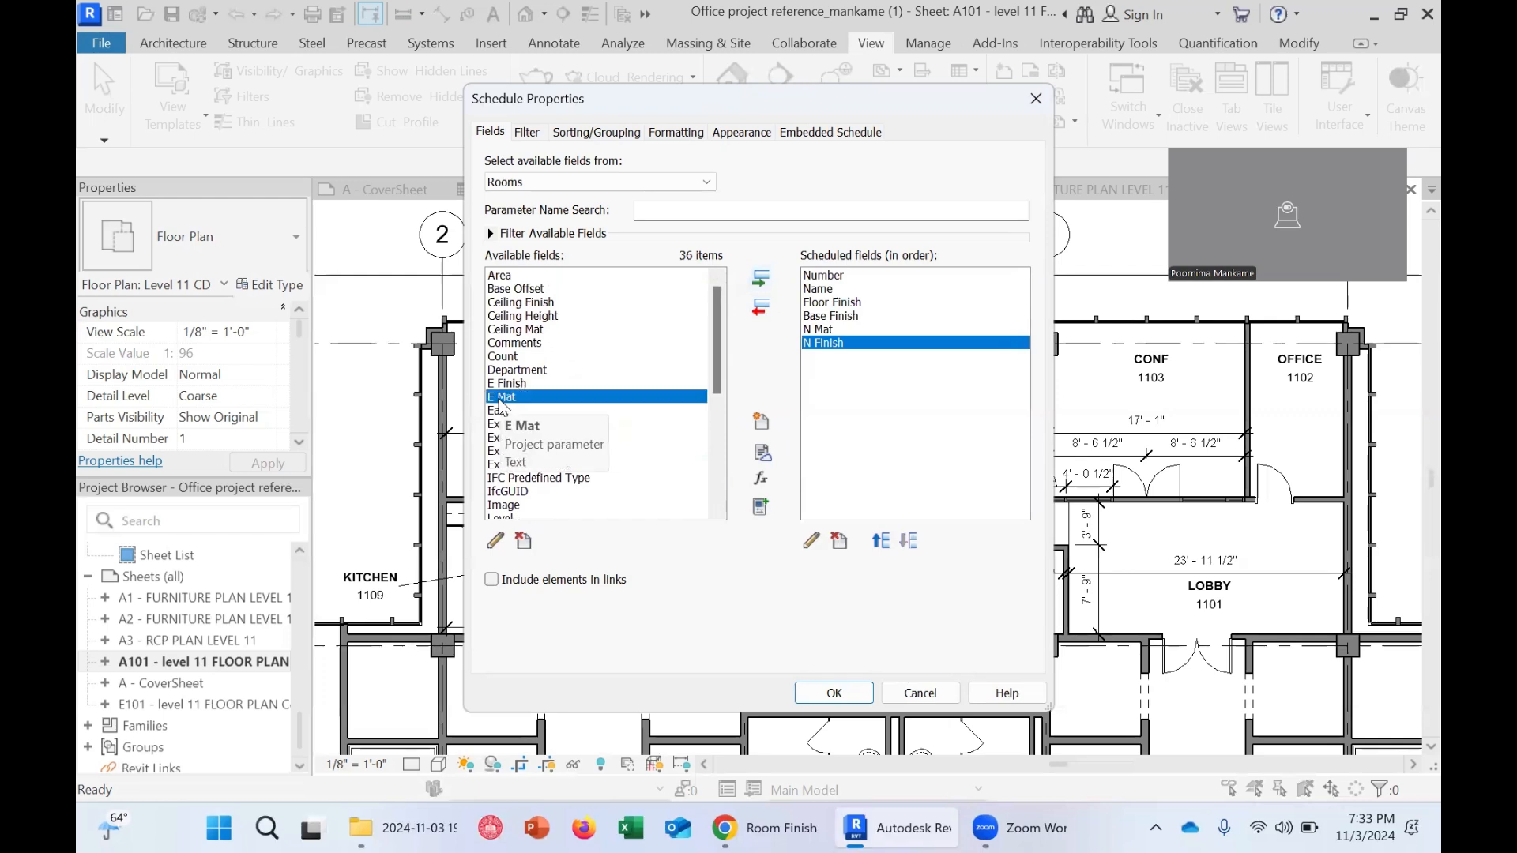
double_click(500, 400)
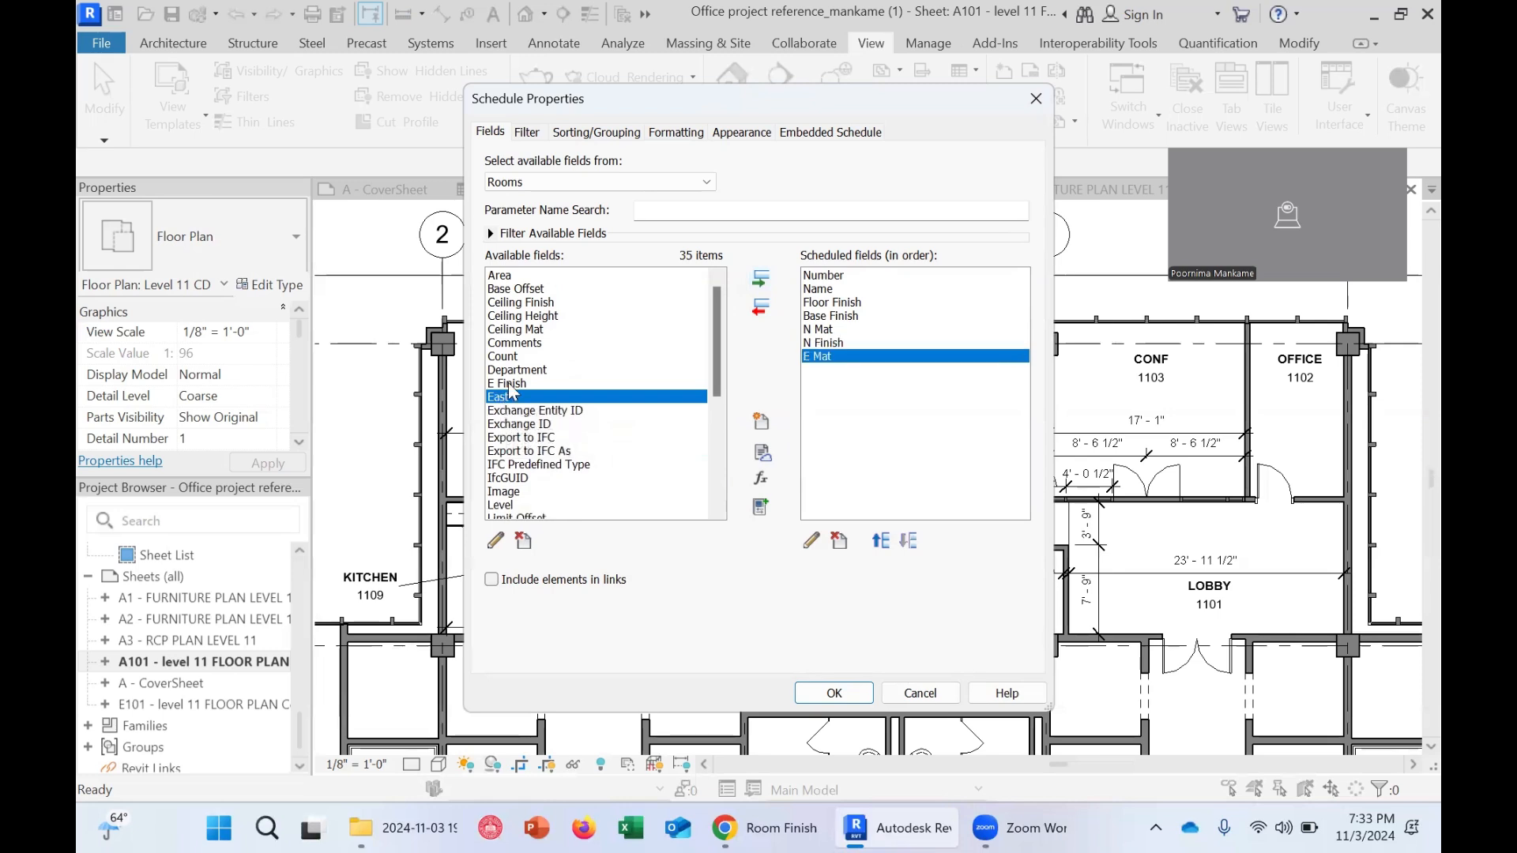
double_click(510, 385)
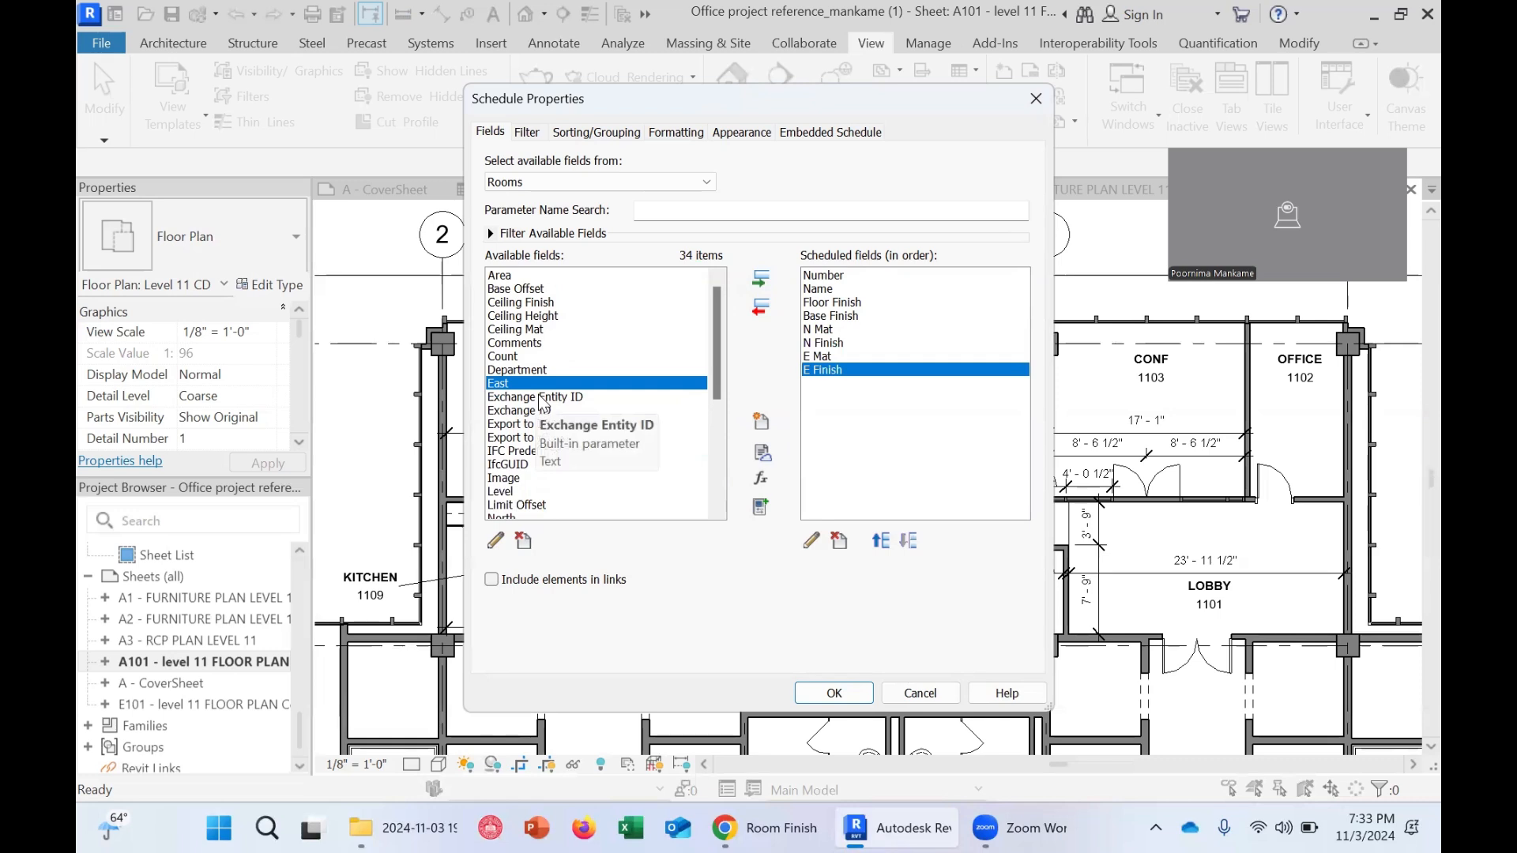
Add the S Mat, S Finish, W Mat and W finish fields to the scheduled fields
scroll(543, 406, "down", 4)
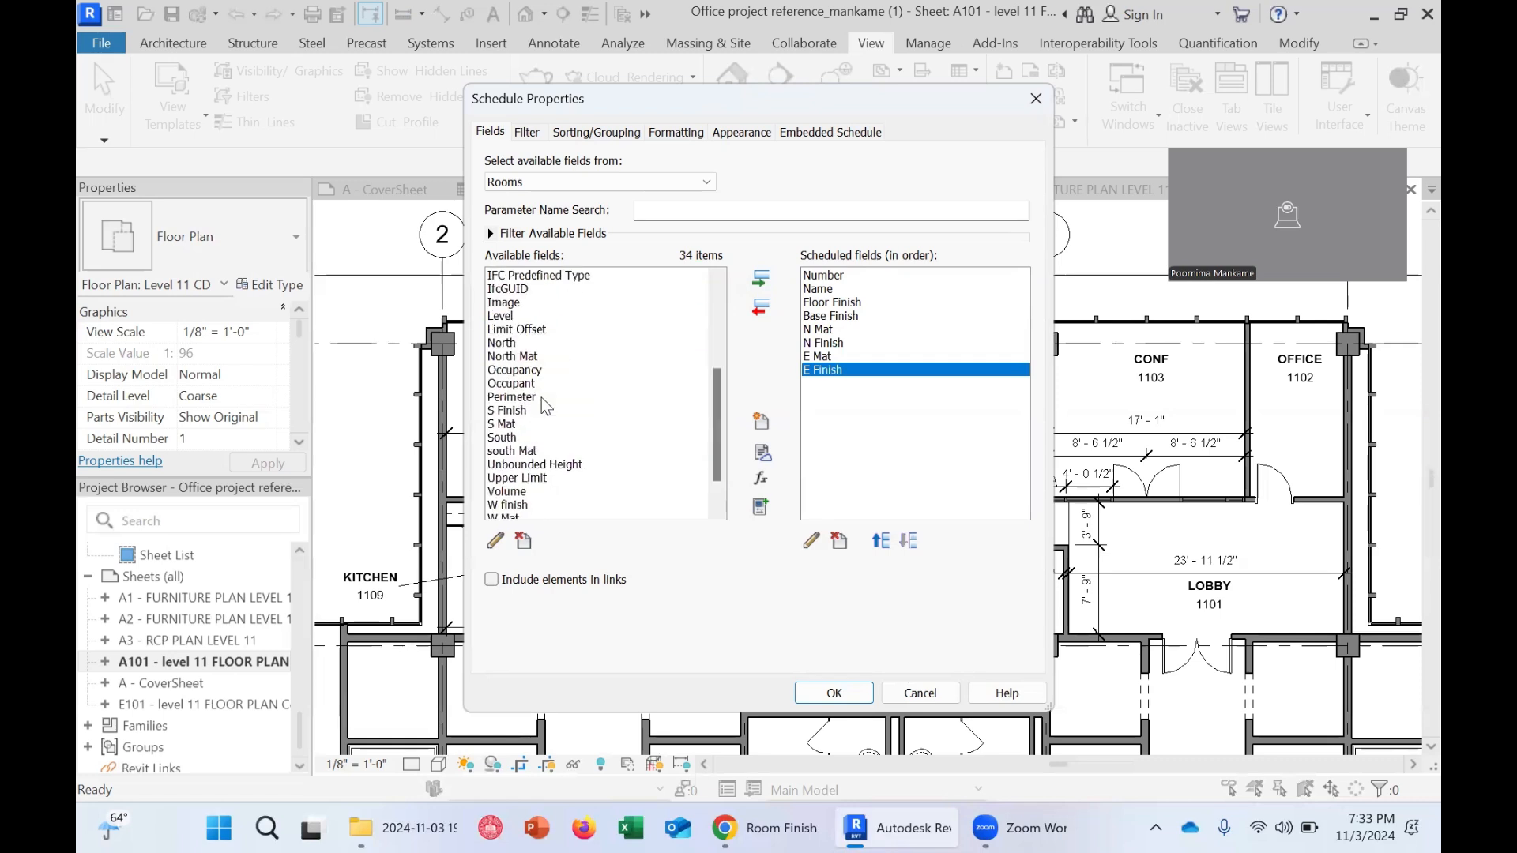
double_click(512, 424)
double_click(520, 411)
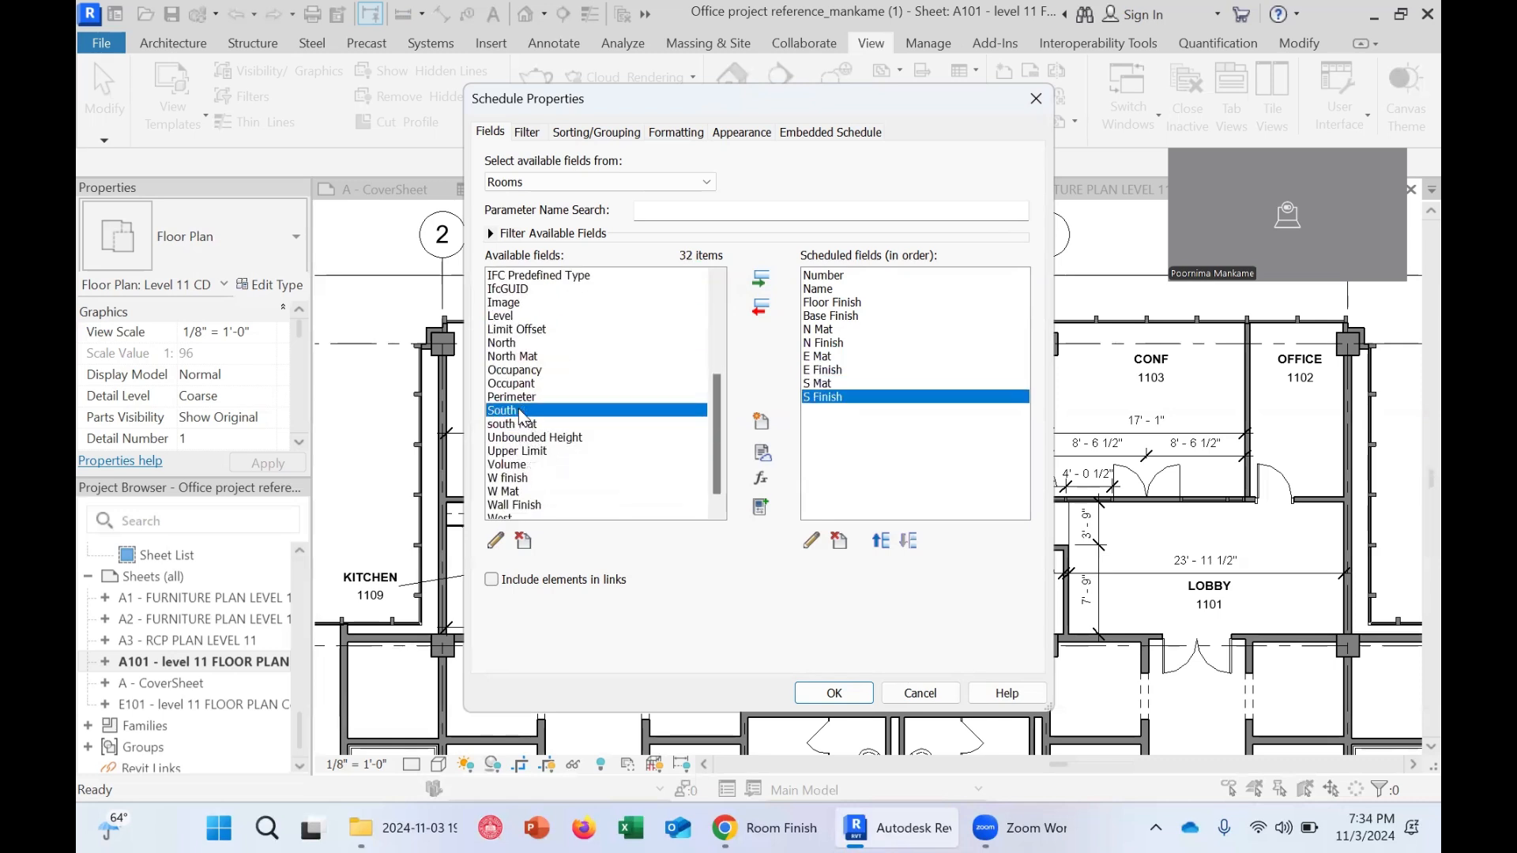
double_click(515, 491)
double_click(514, 479)
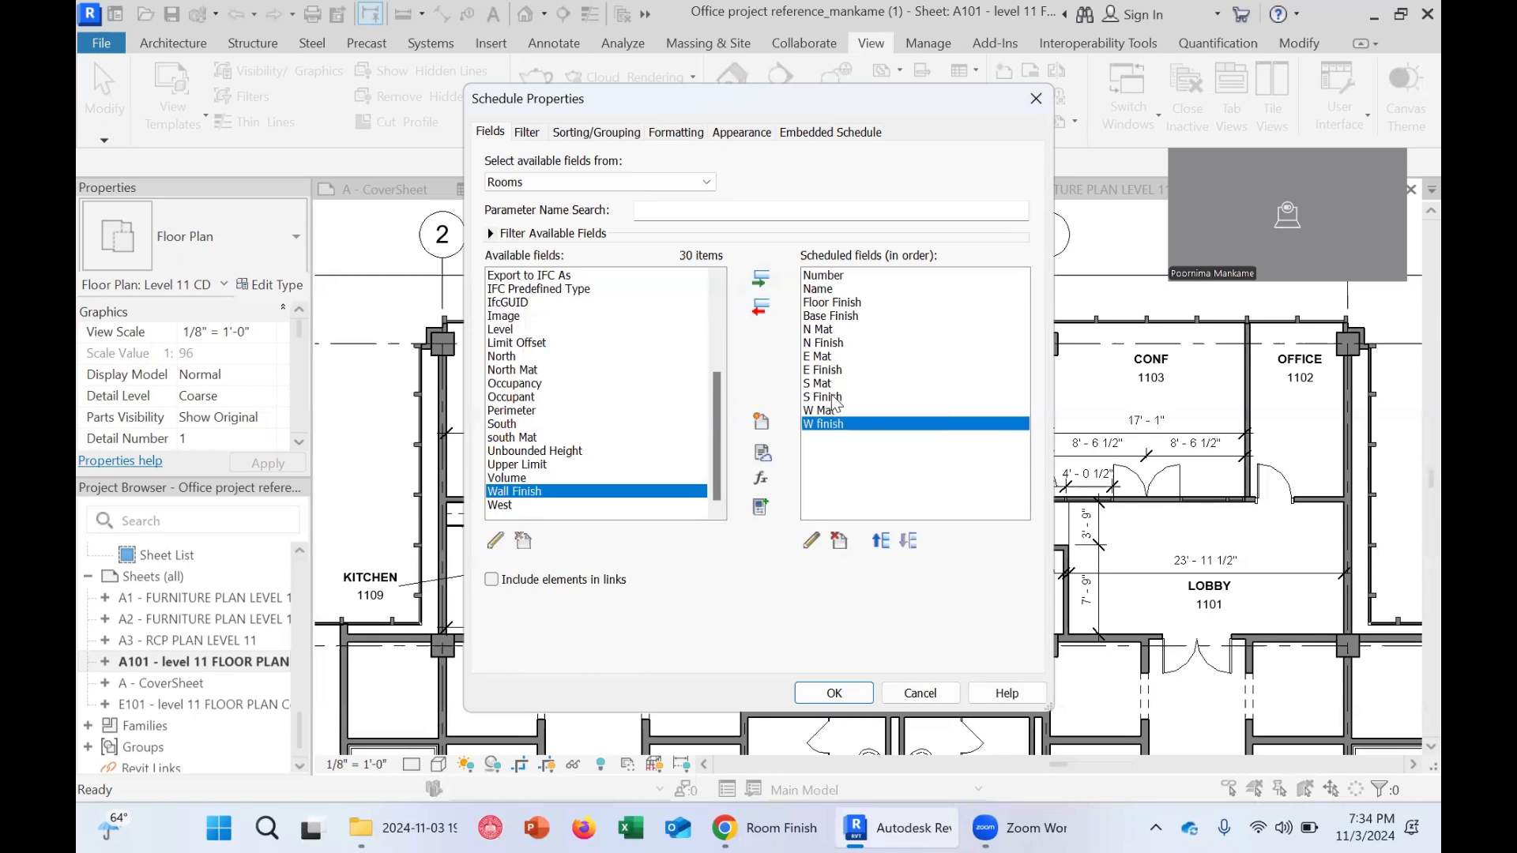
Check the example PDF, then add the Ceiling Mat, Ceiling Finish and Ceiling Height fields to the schedule
left_click(755, 827)
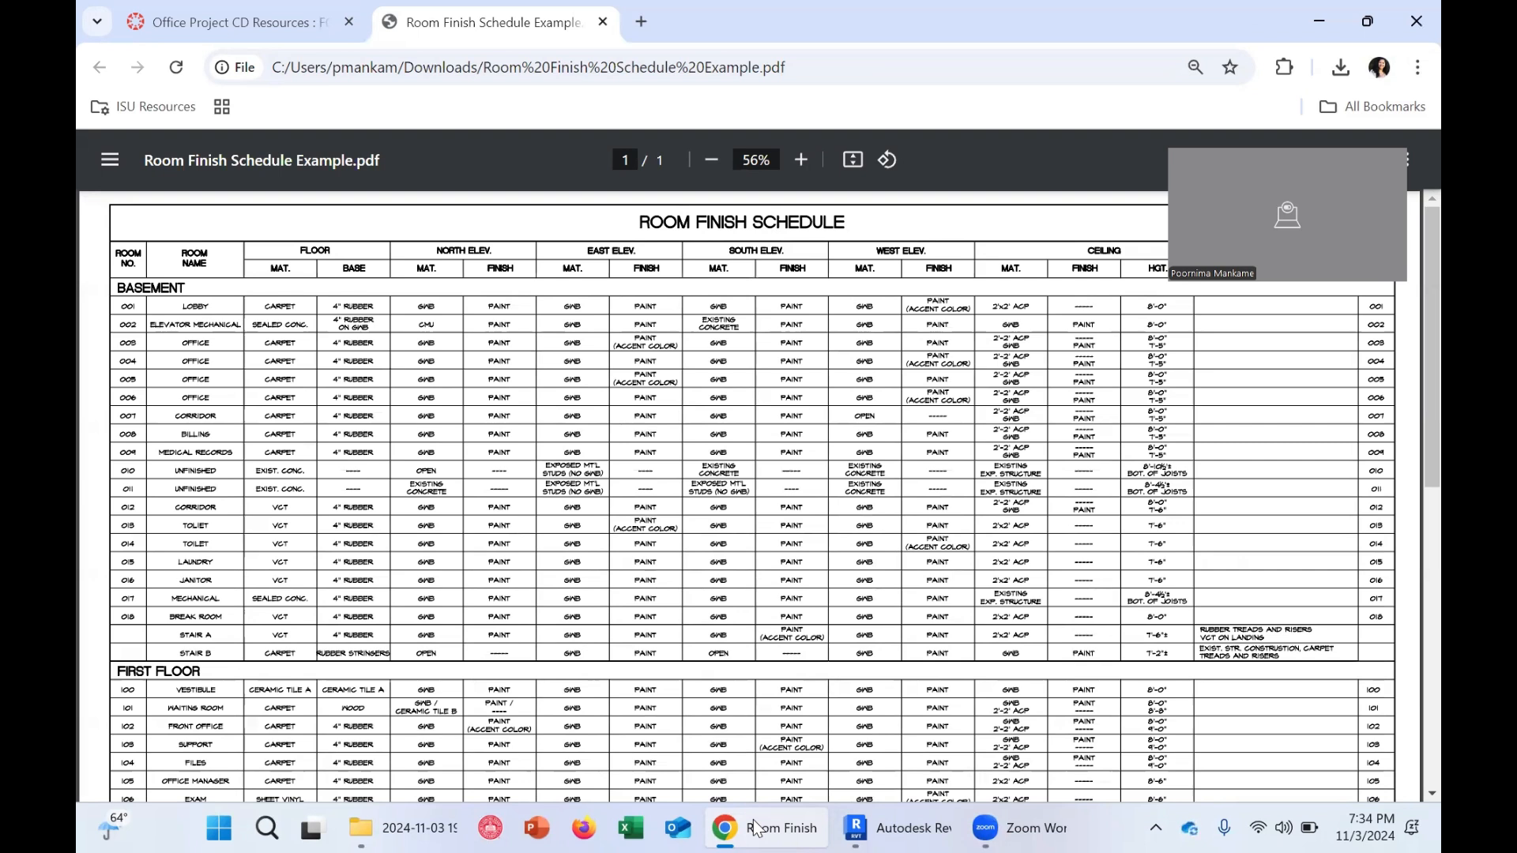
left_click(756, 827)
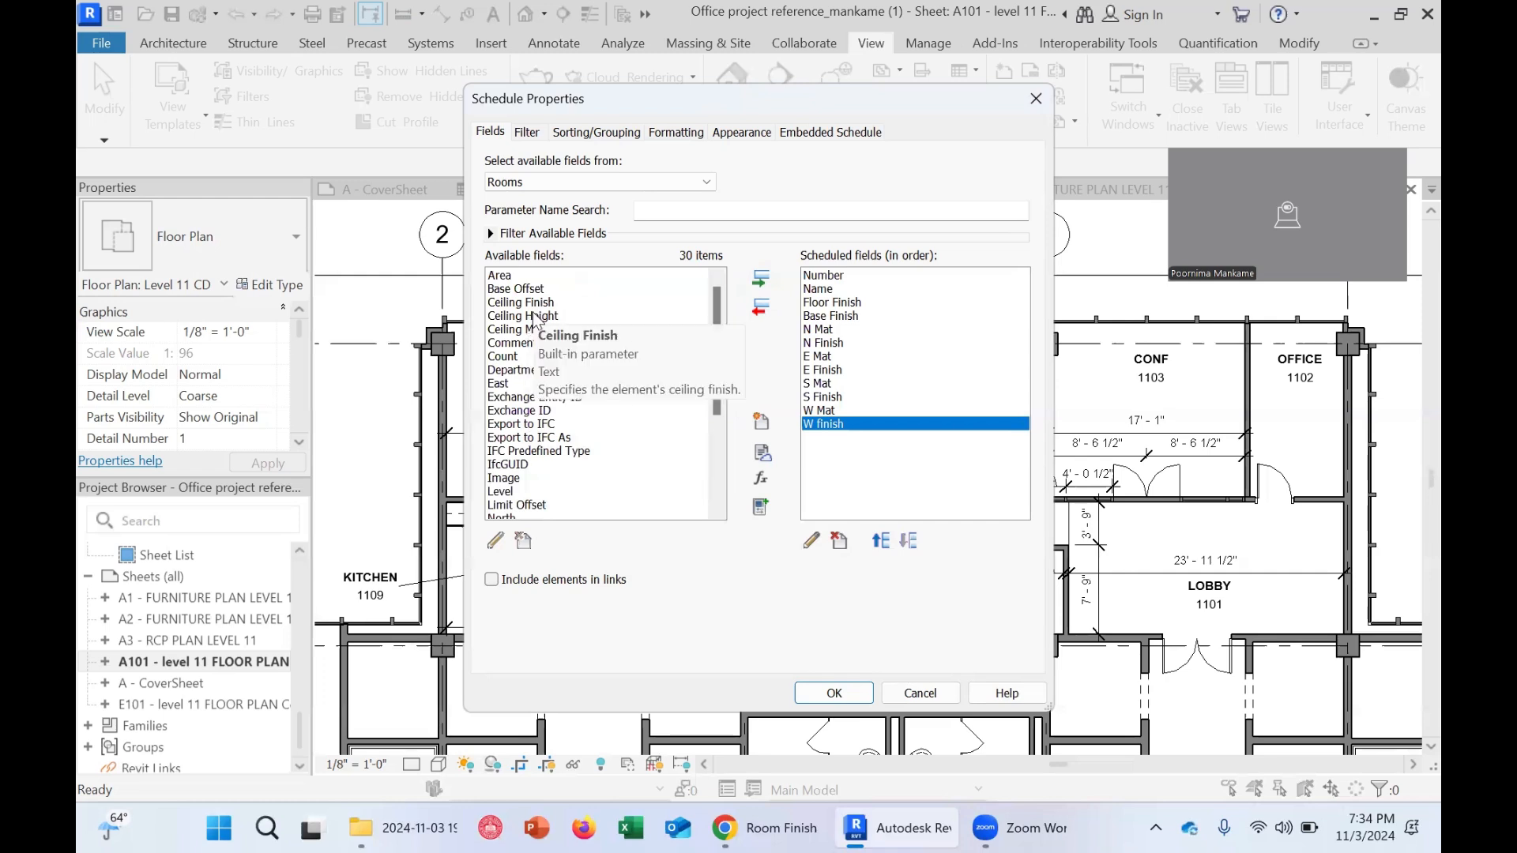
left_click(528, 330)
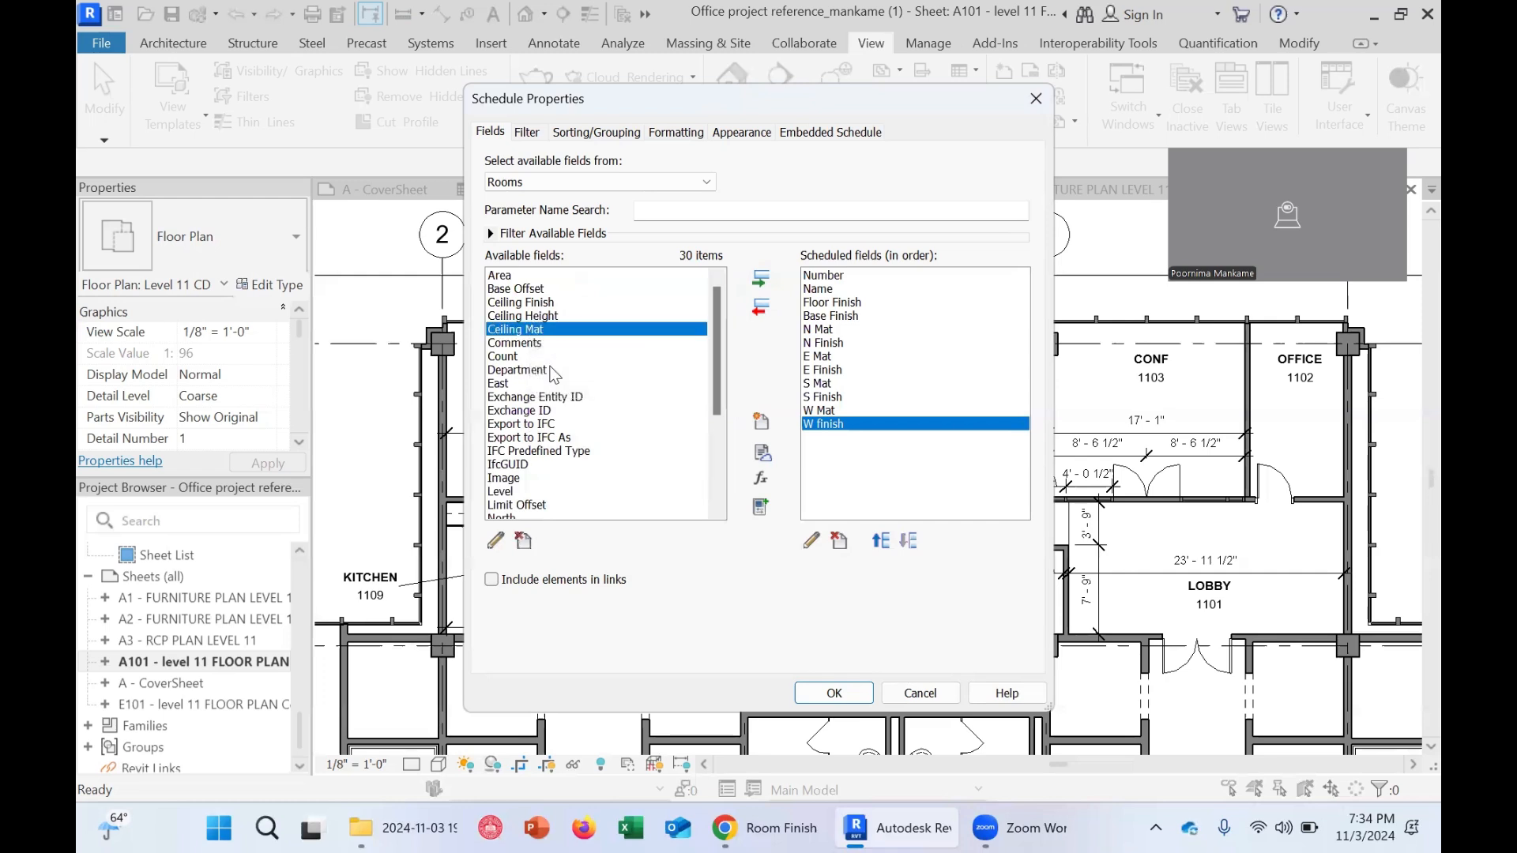
double_click(557, 329)
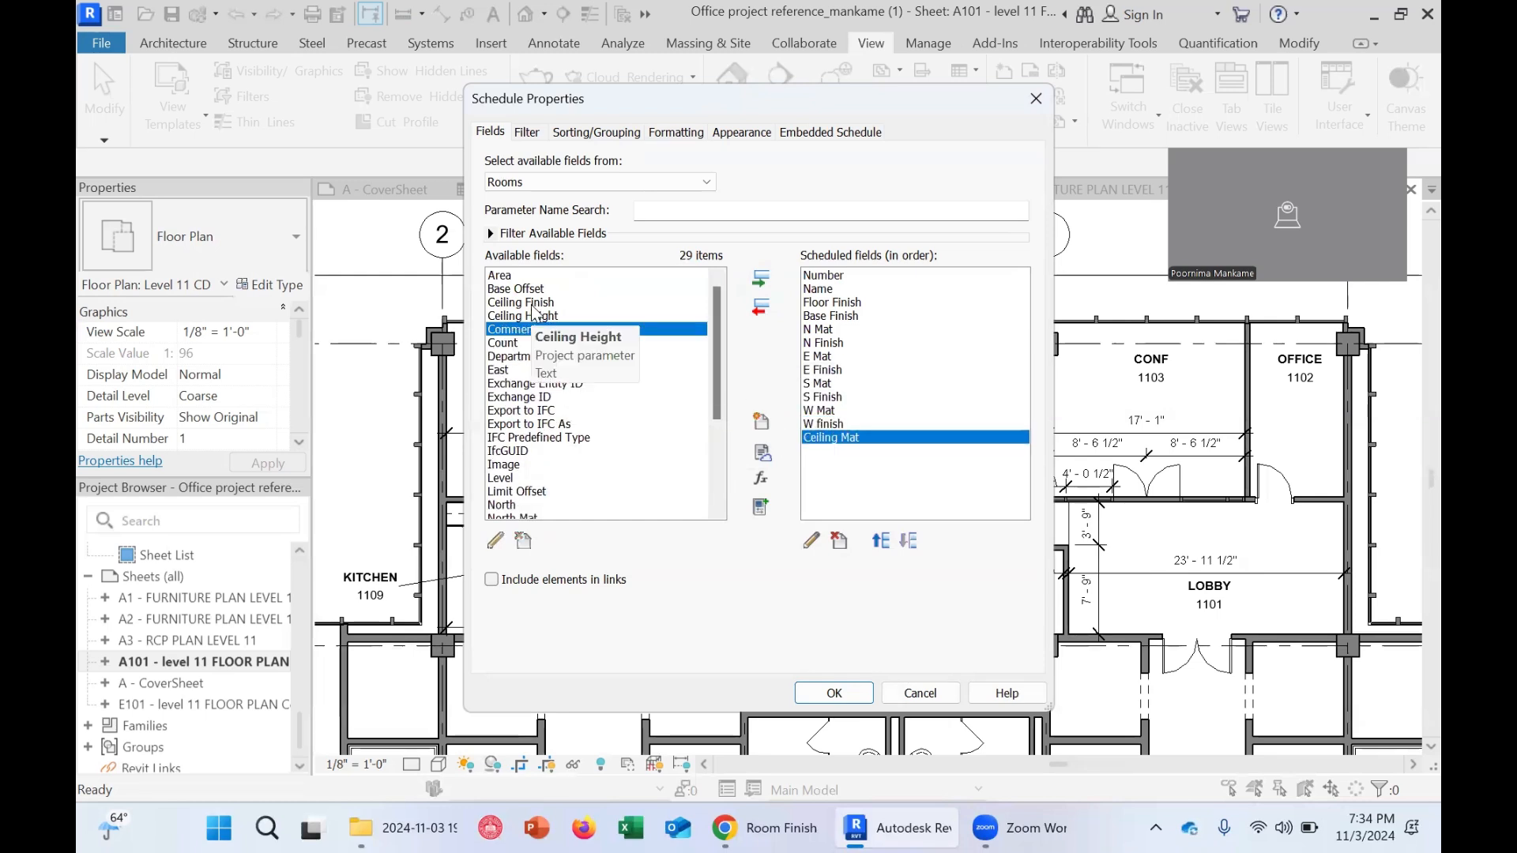
double_click(537, 302)
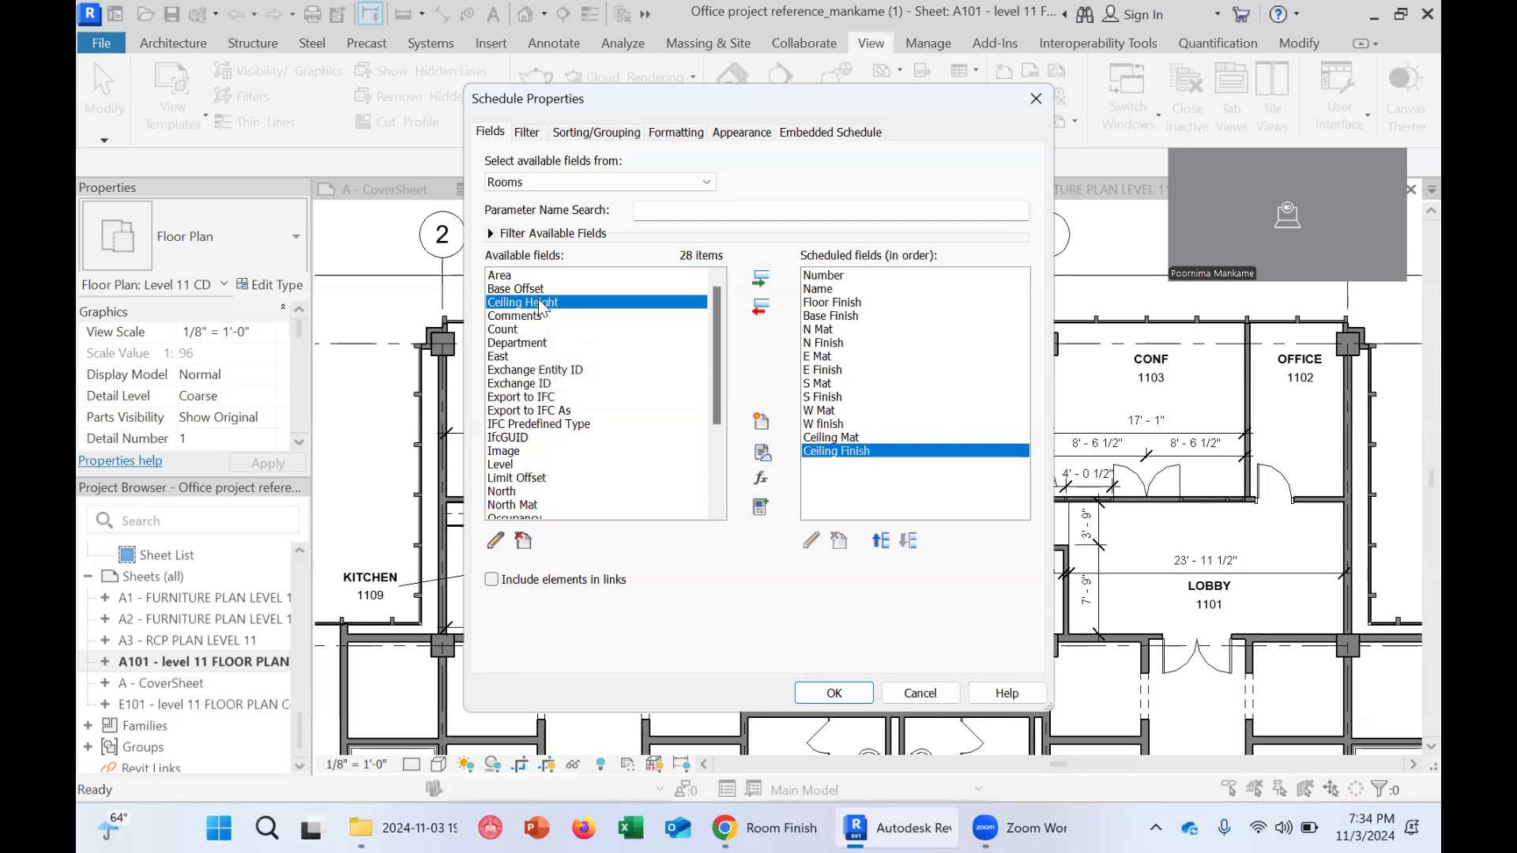
double_click(538, 300)
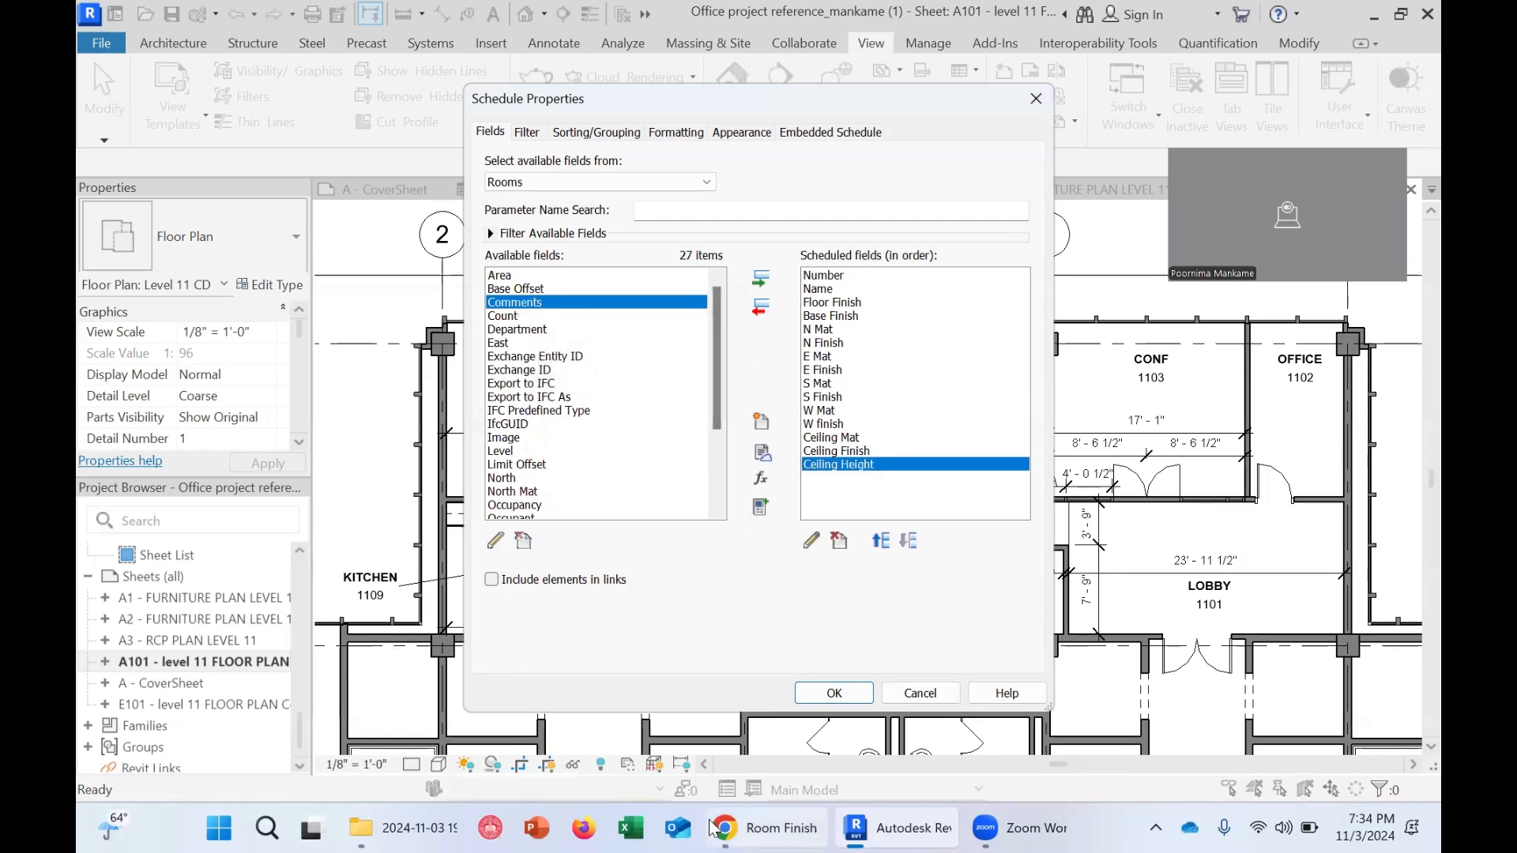
Compare the example PDF columns with the remaining available room fields
left_click(756, 828)
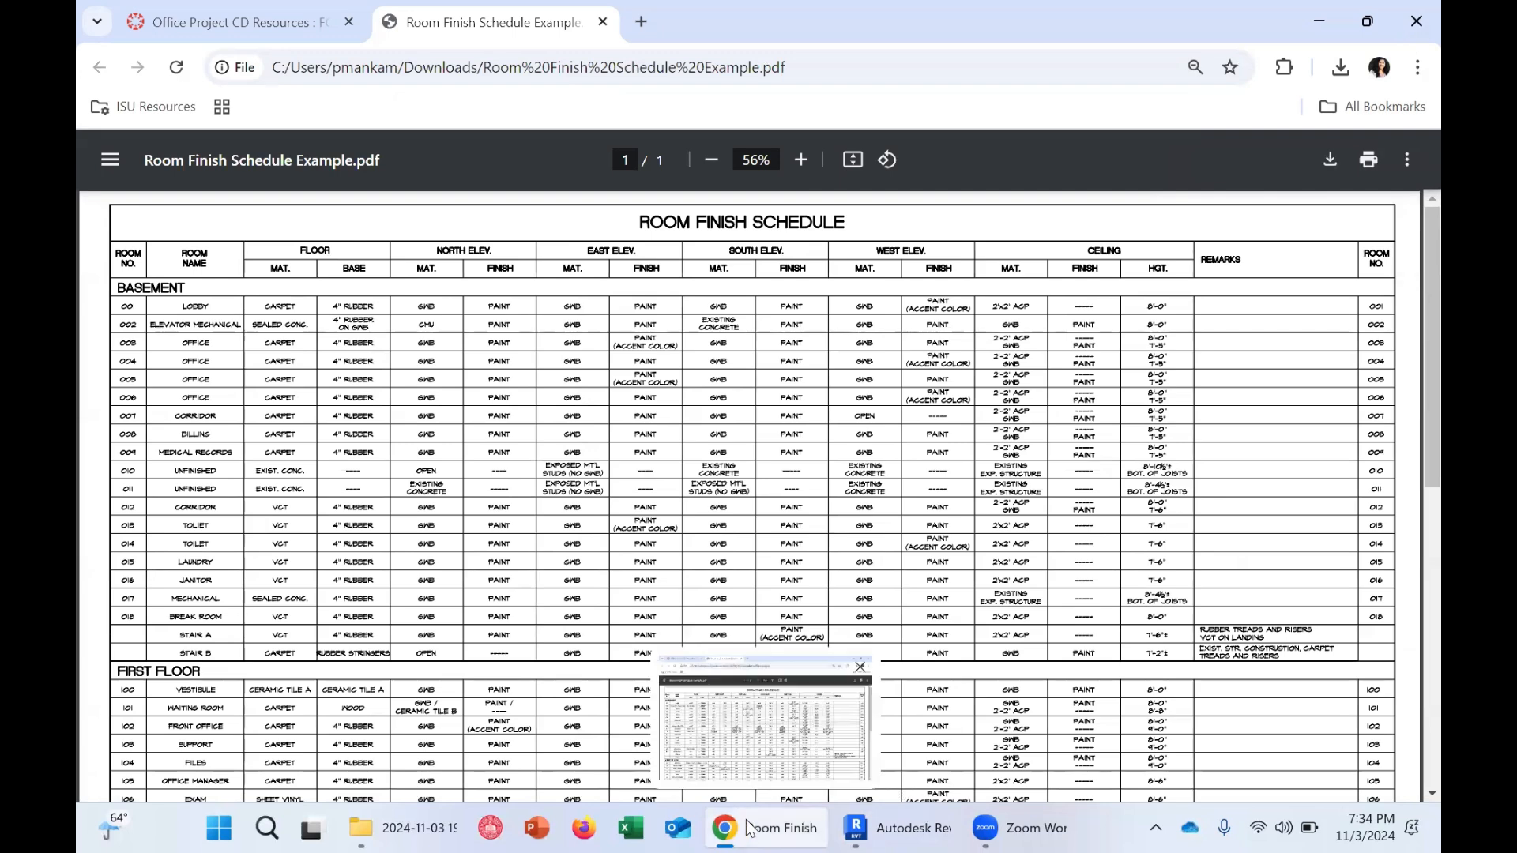
left_click(885, 826)
scroll(619, 437, "down", 3)
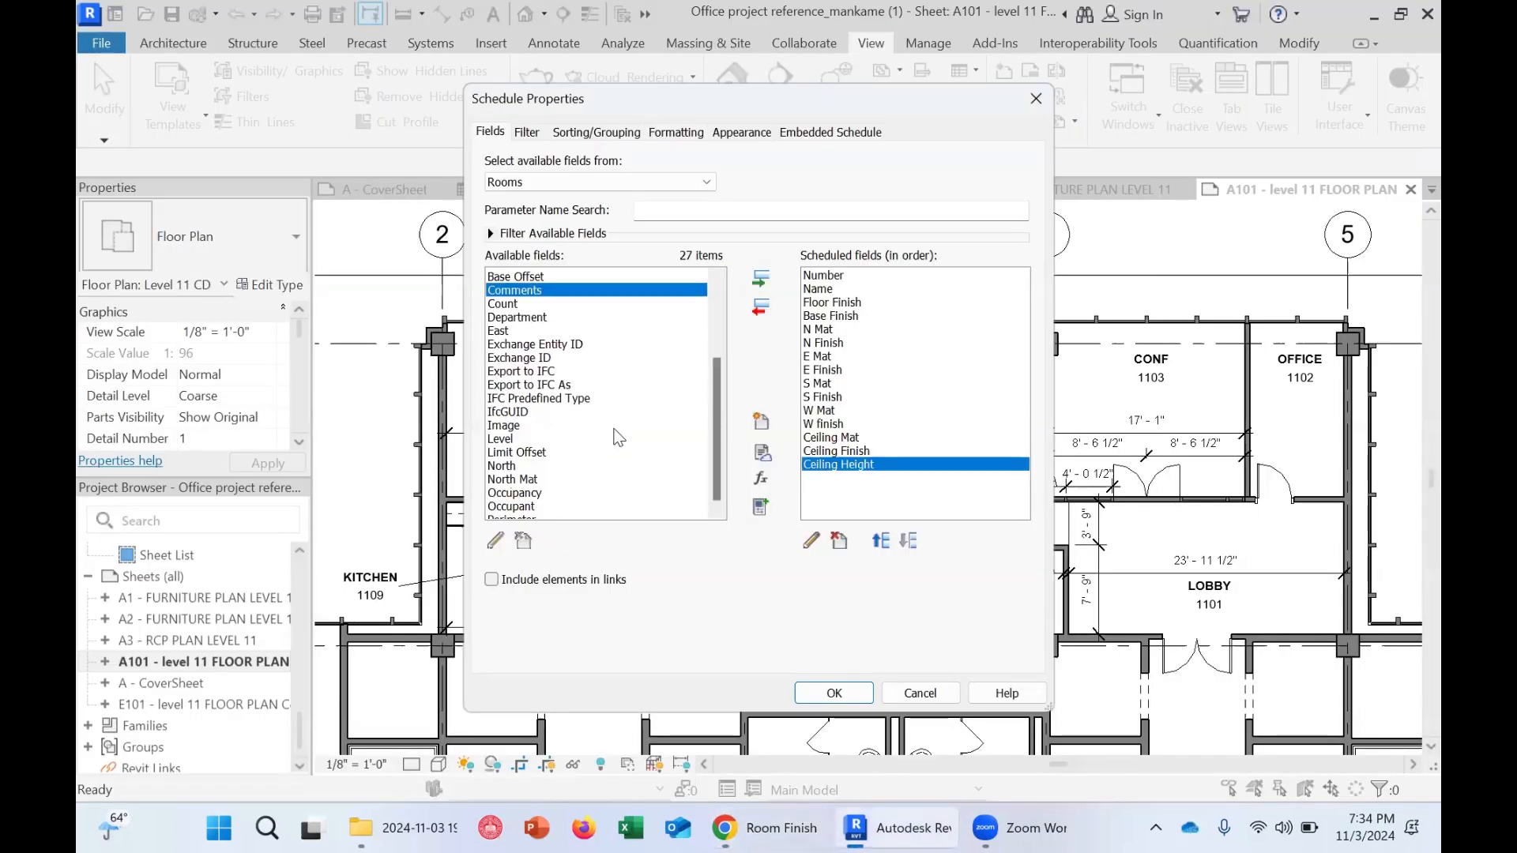
scroll(606, 452, "up", 3)
scroll(602, 448, "down", 3)
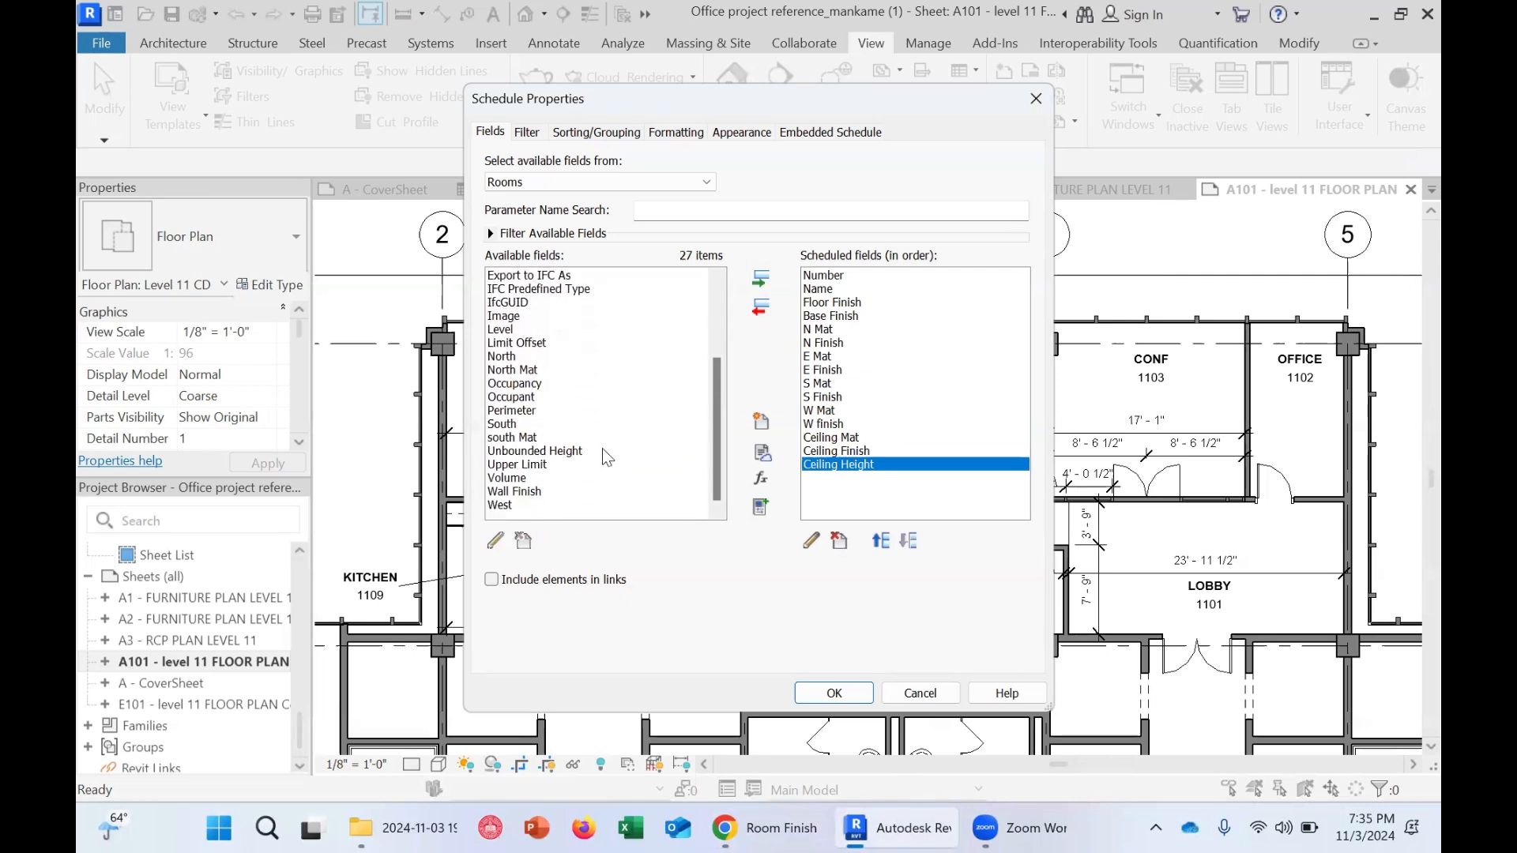
left_click(505, 412)
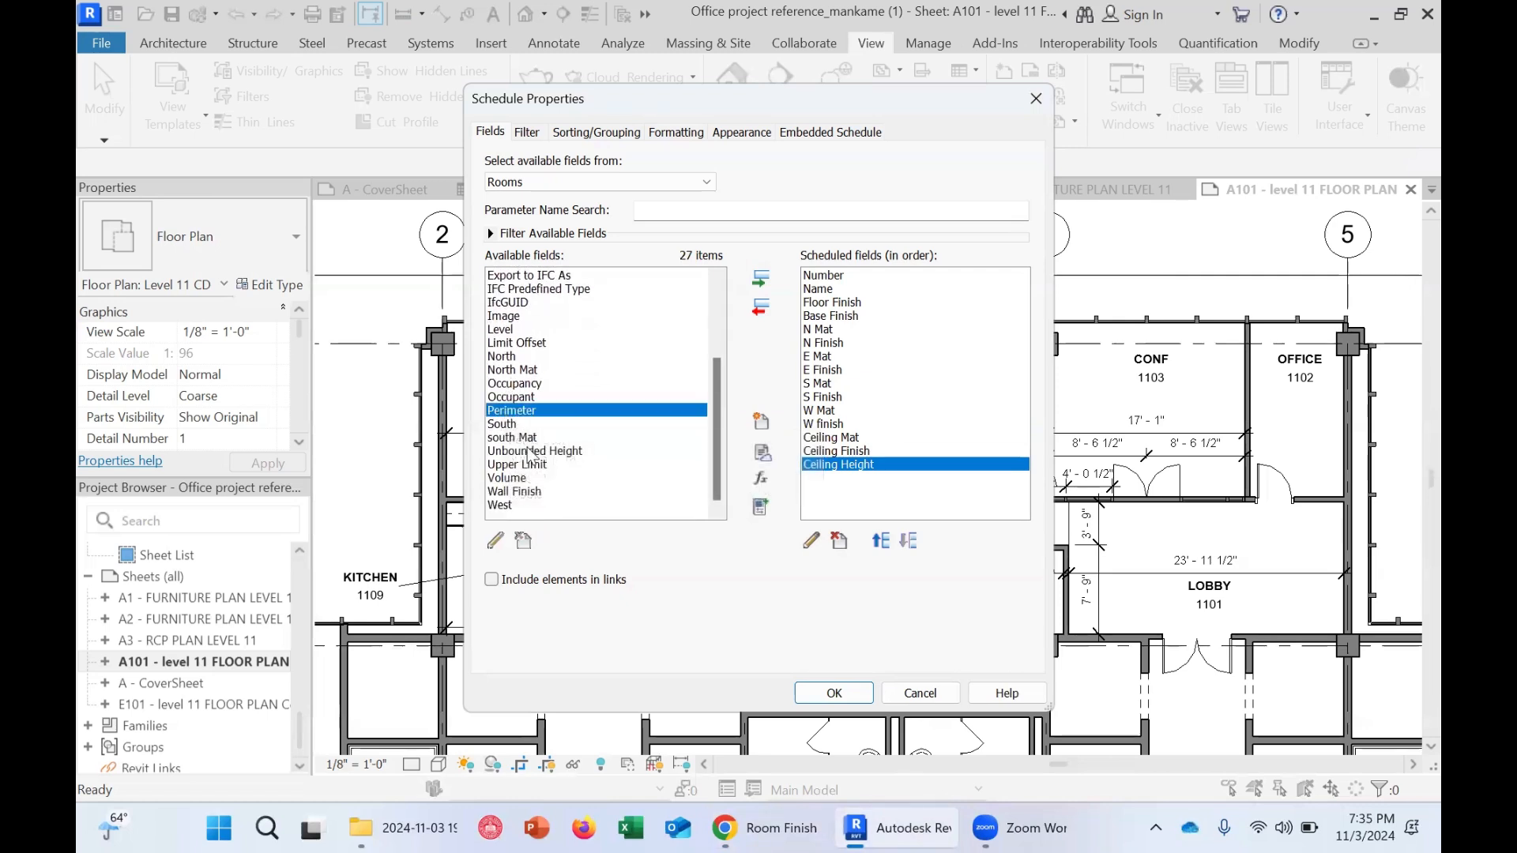
scroll(532, 463, "up", 3)
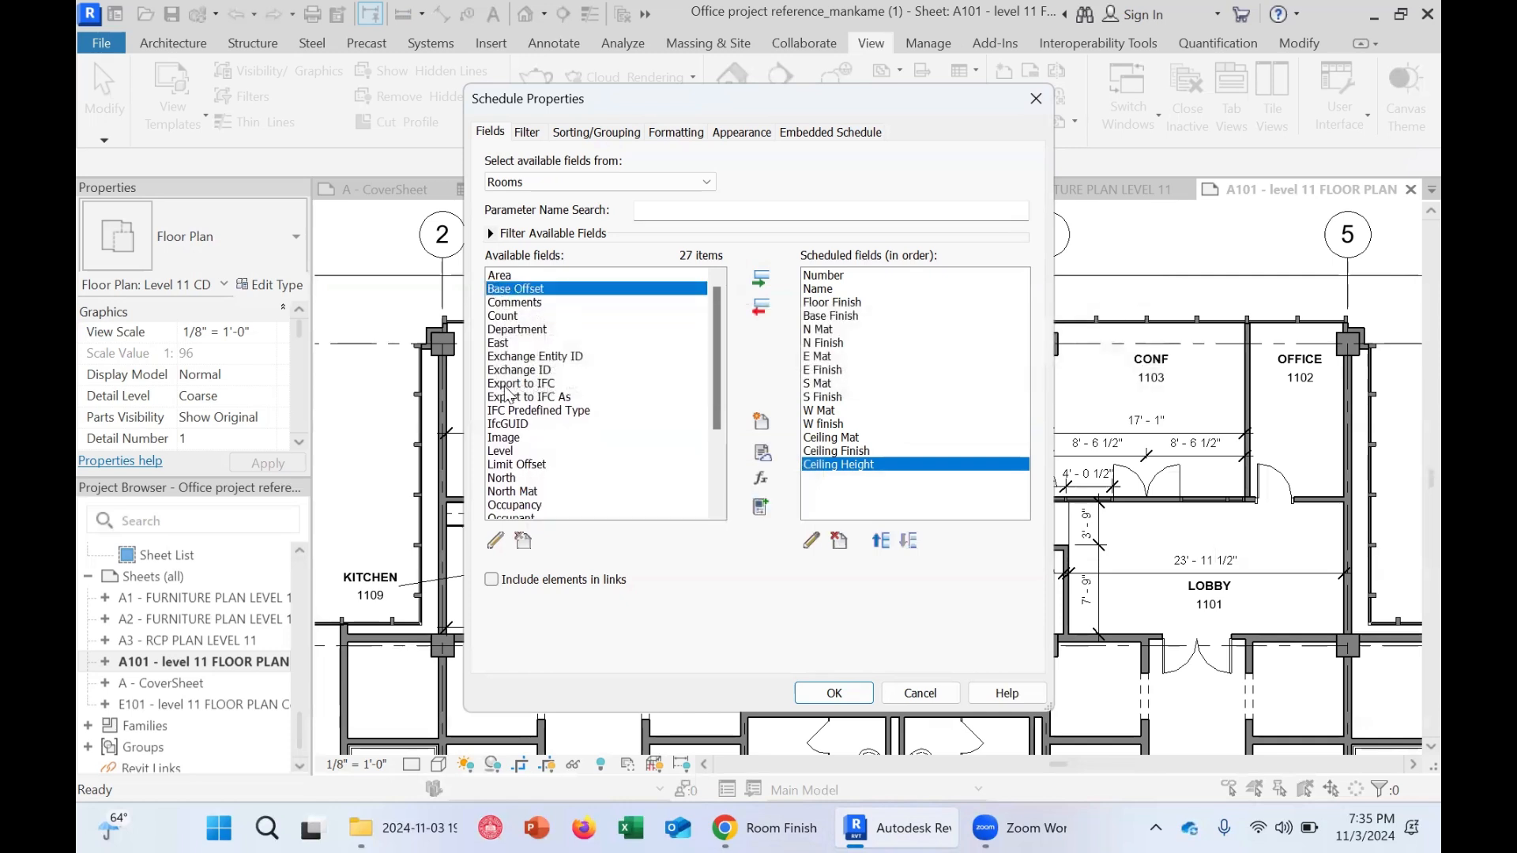
left_click(510, 397)
scroll(540, 413, "down", 3)
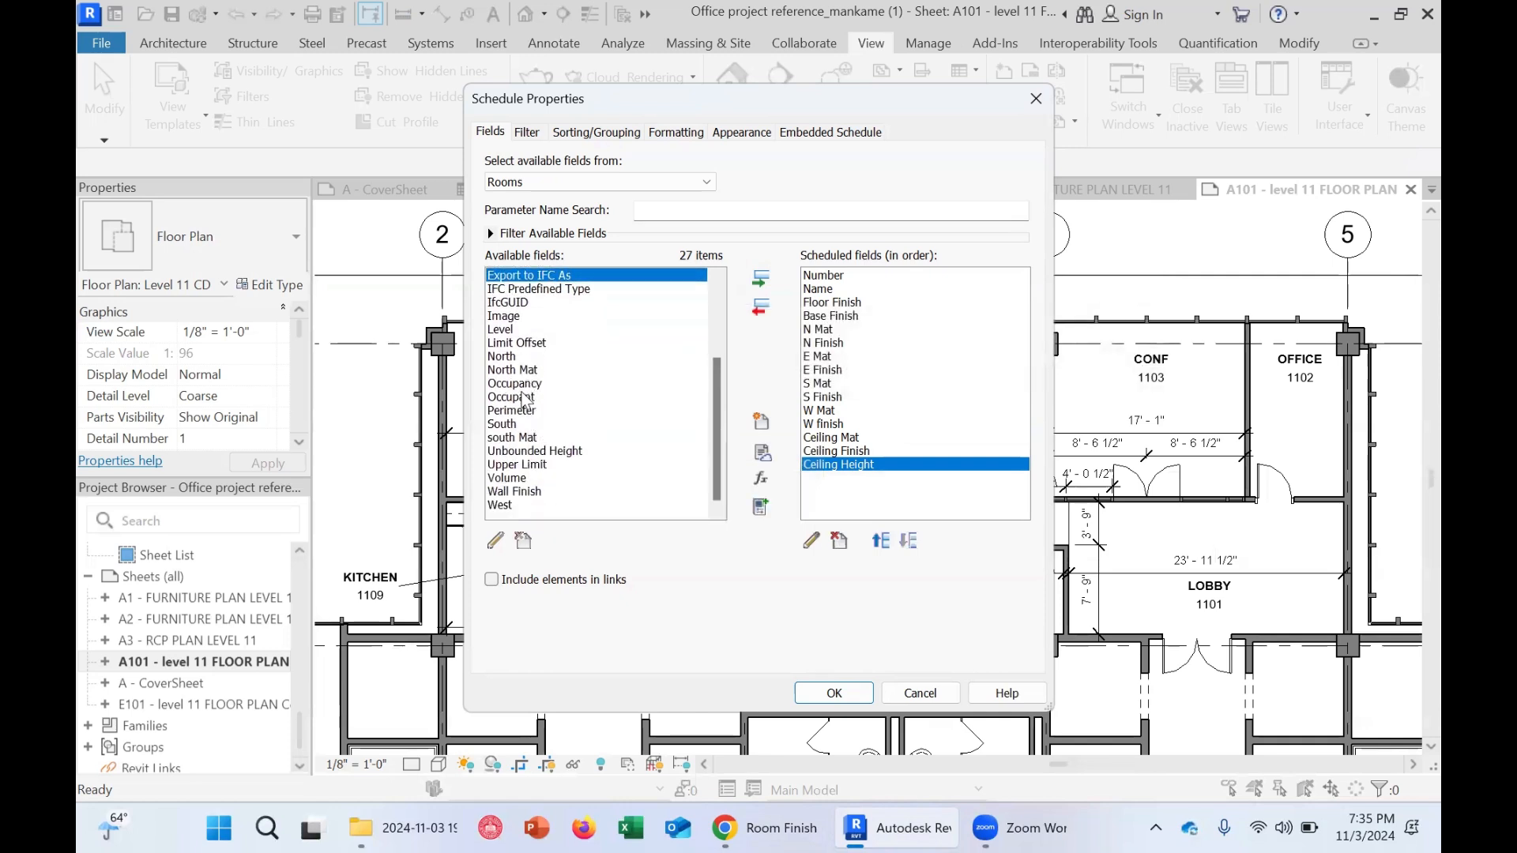
left_click(522, 408)
left_click(523, 456)
left_click(528, 492)
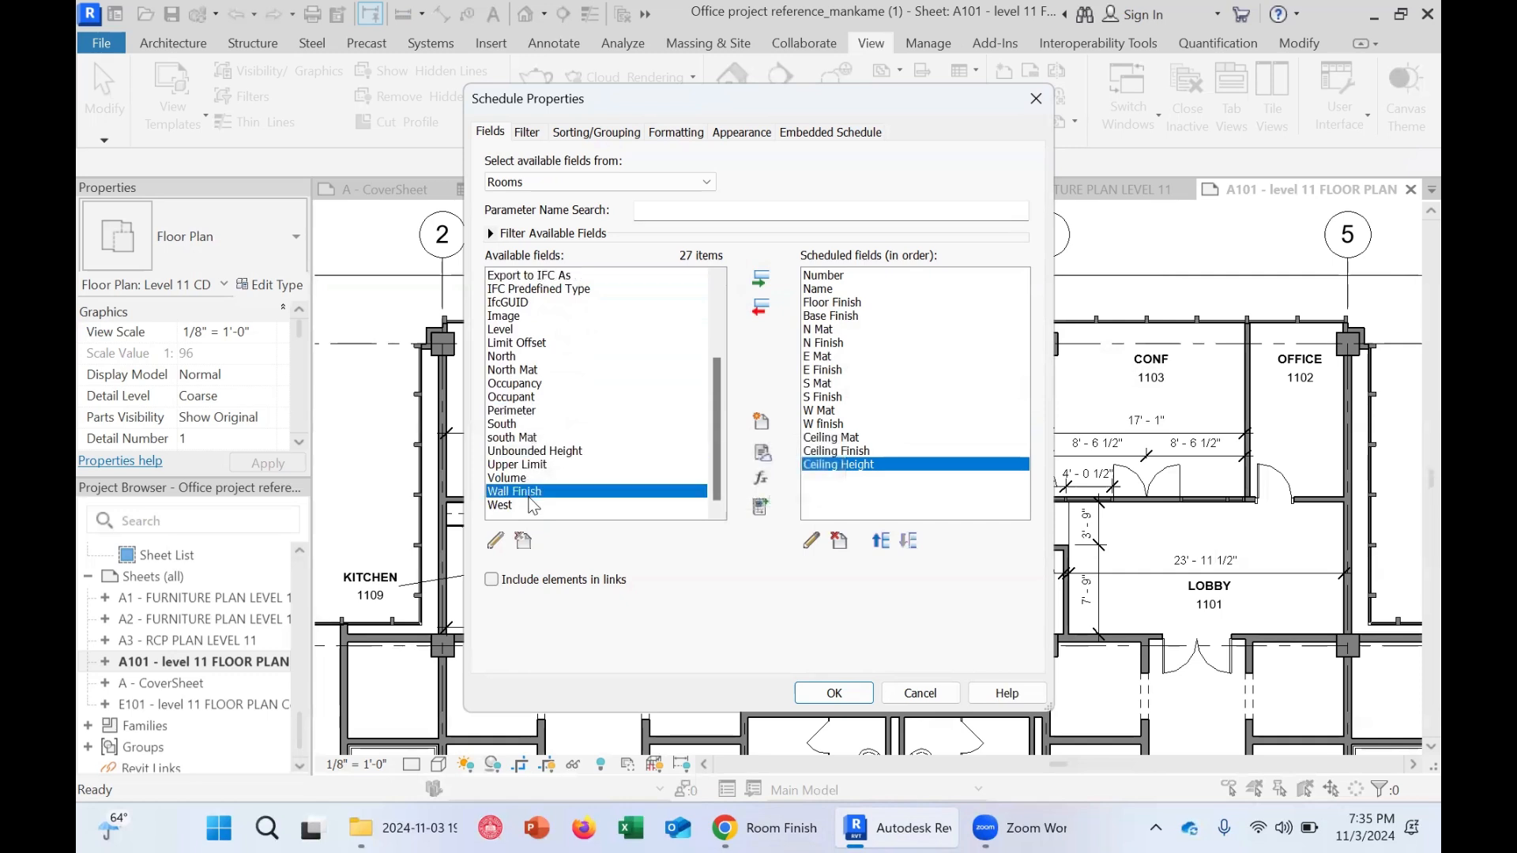
scroll(533, 498, "up", 3)
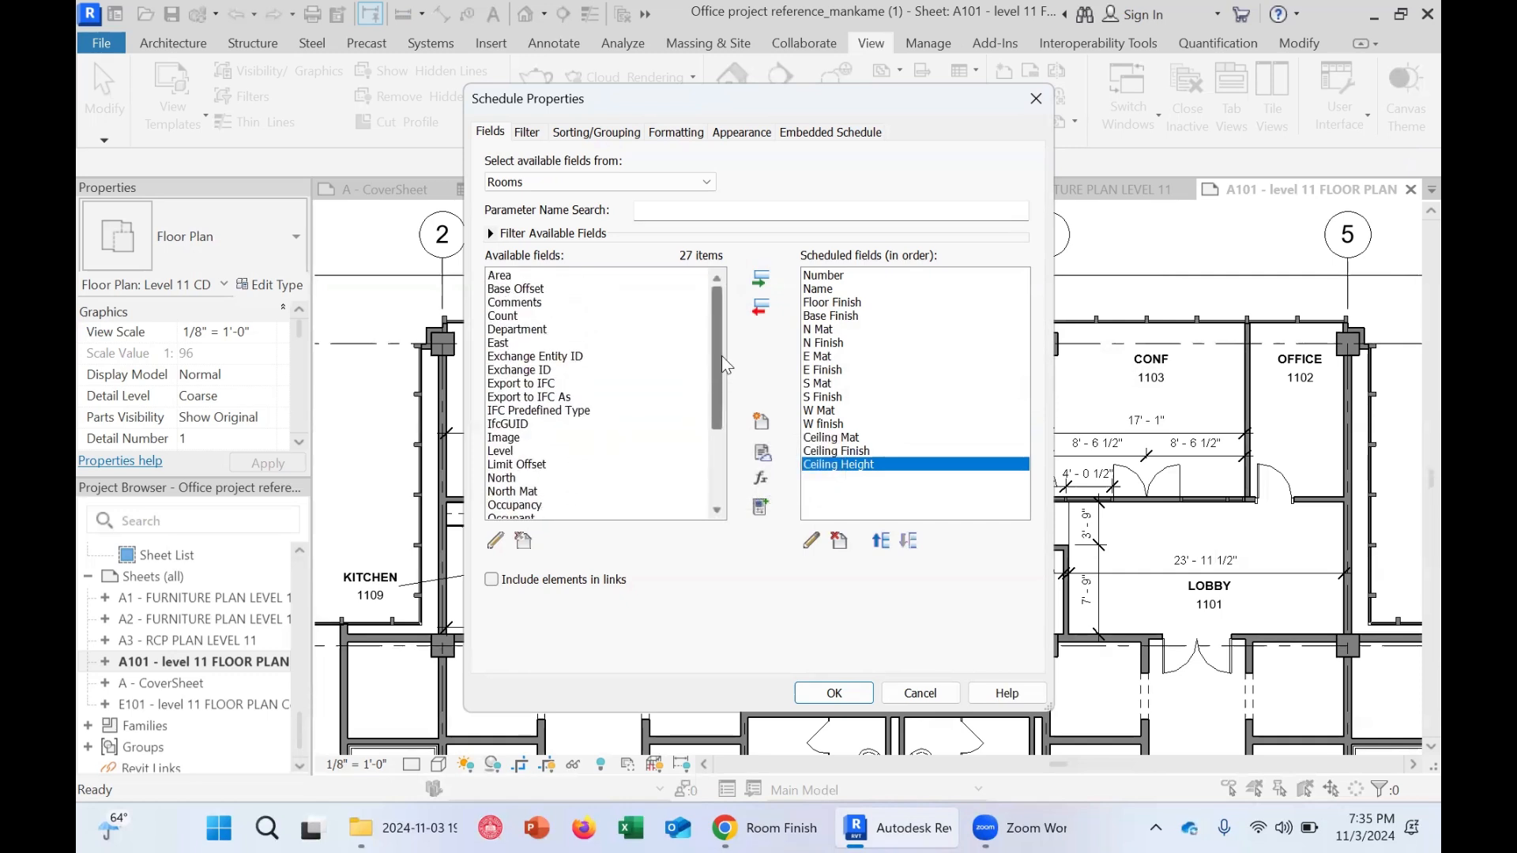
scroll(726, 375, "down", 1)
scroll(727, 399, "up", 1)
Add the Comments field to the scheduled fields and close the schedule properties
left_click(519, 305)
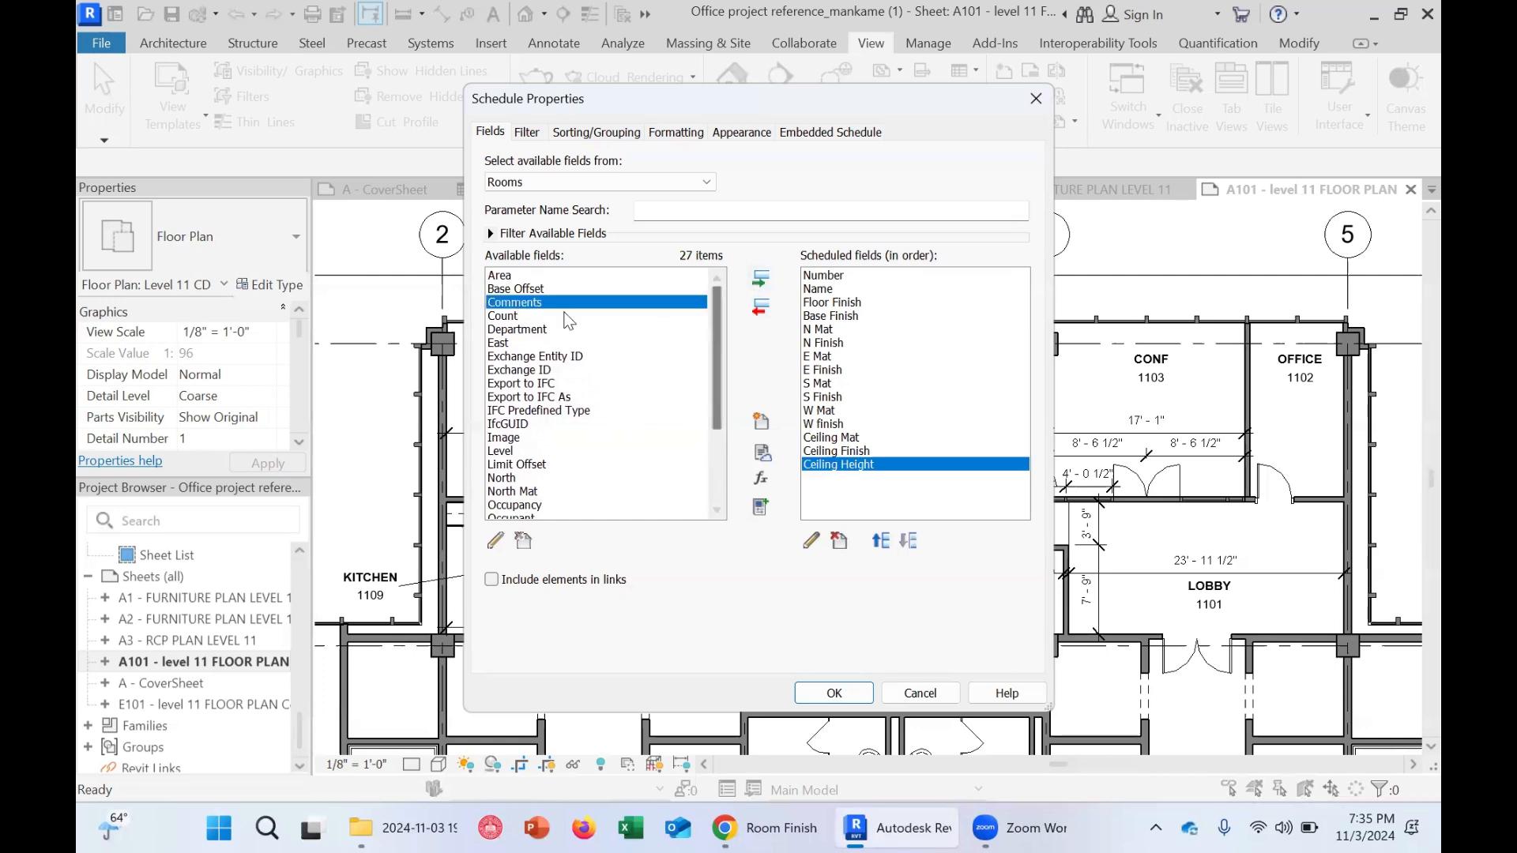
double_click(542, 305)
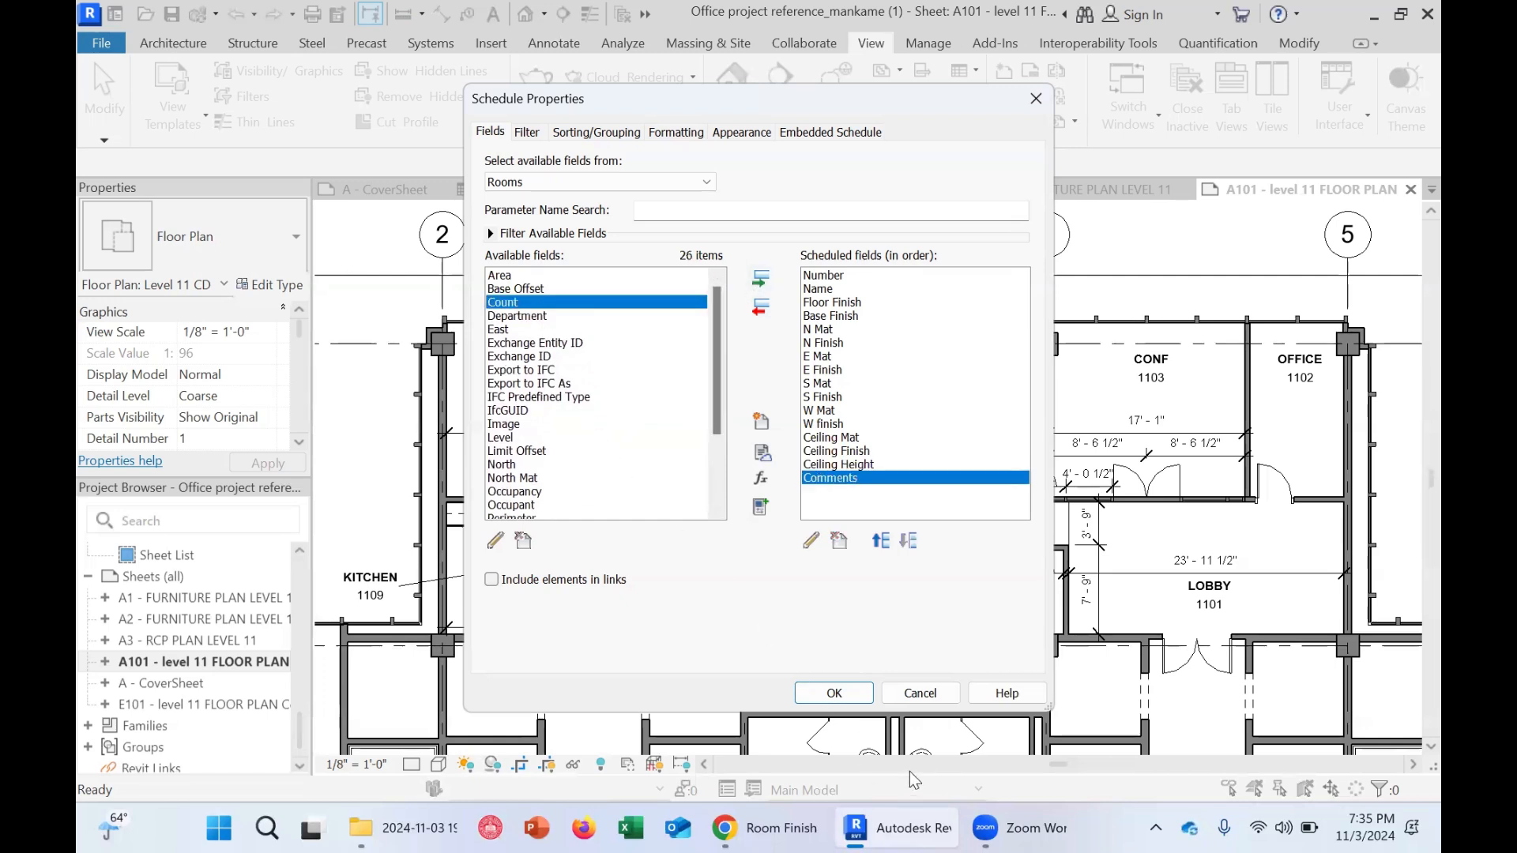
left_click(835, 694)
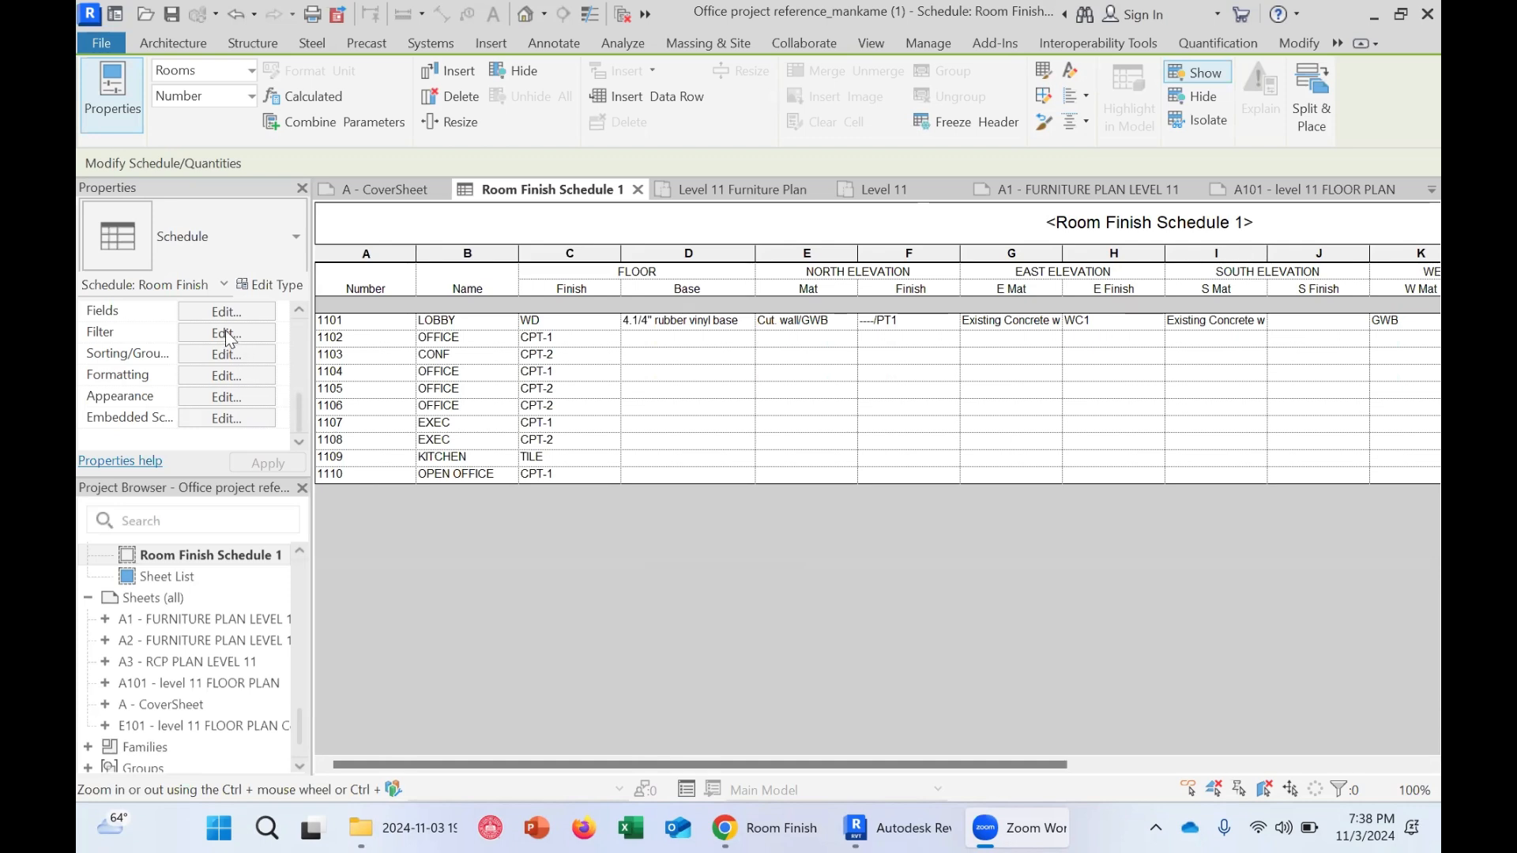
Set the schedule filter to show rooms whose Number is less than 1200
scroll(242, 356, "up", 3)
scroll(257, 344, "down", 3)
left_click(211, 332)
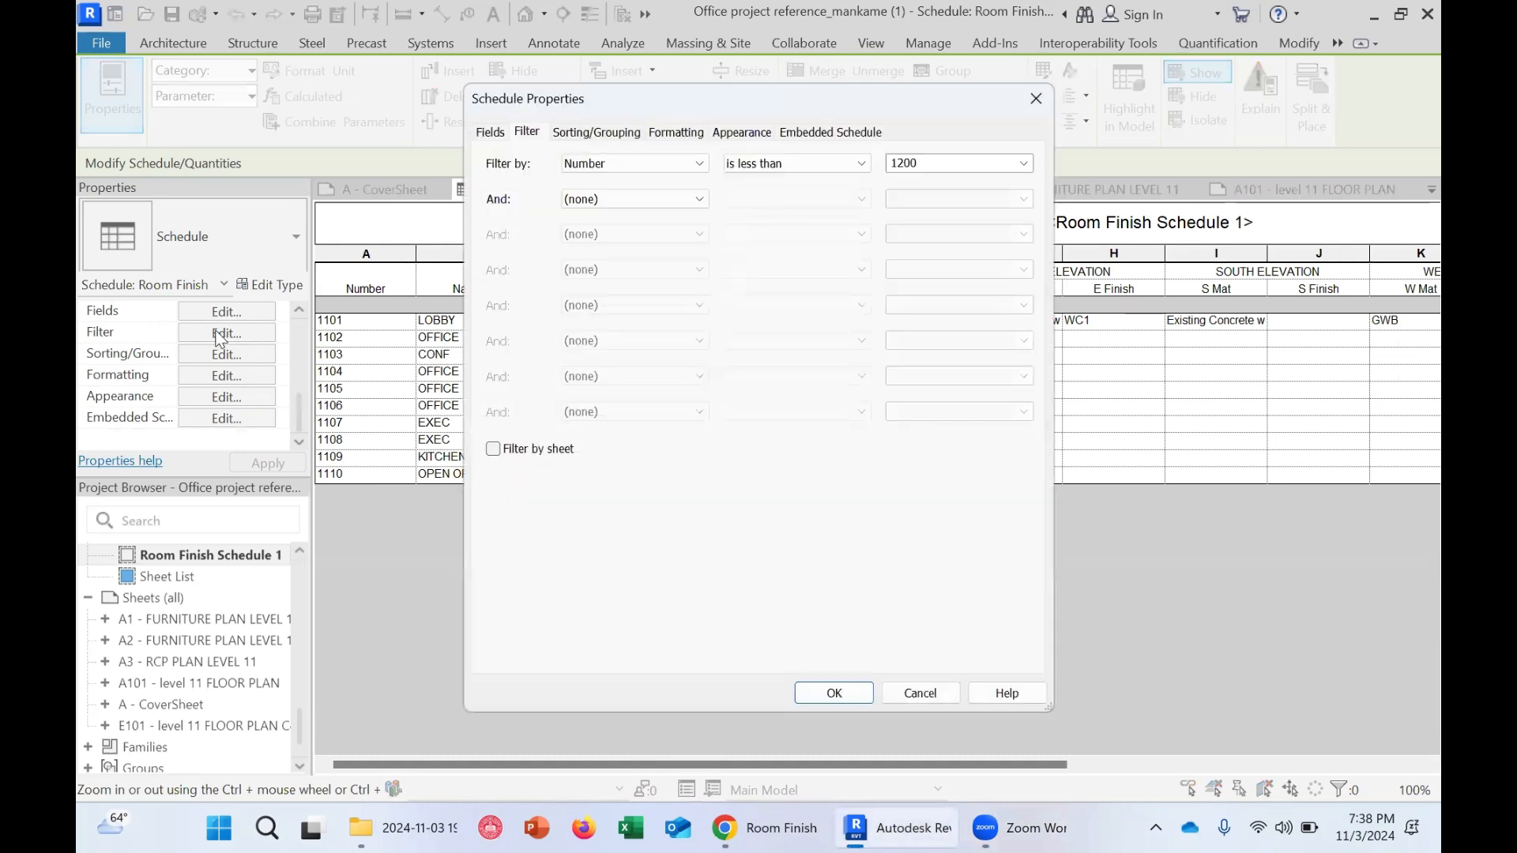
left_click(632, 163)
left_click(620, 196)
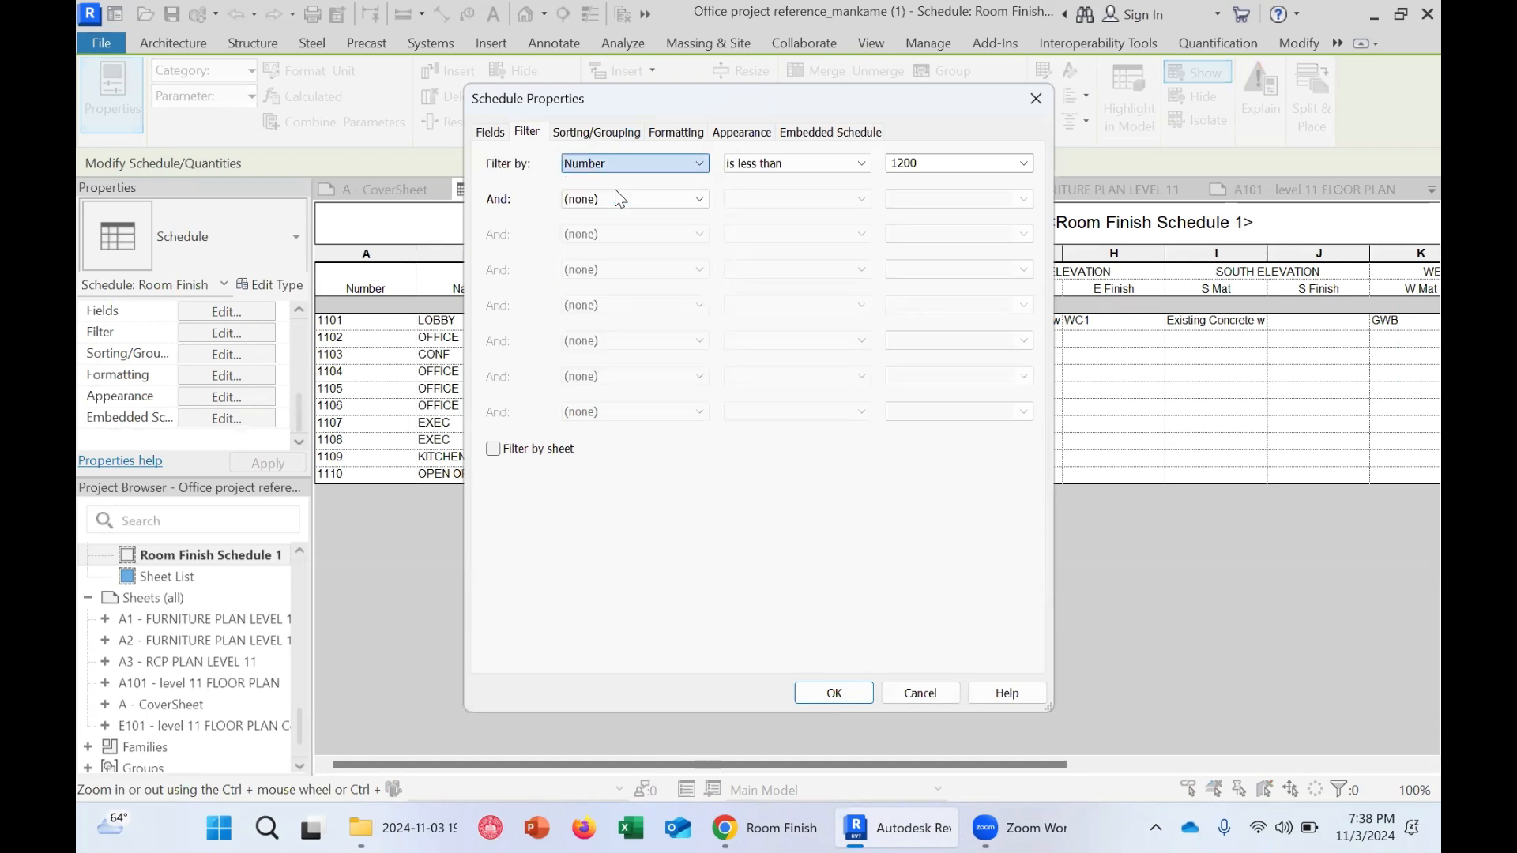
left_click(742, 163)
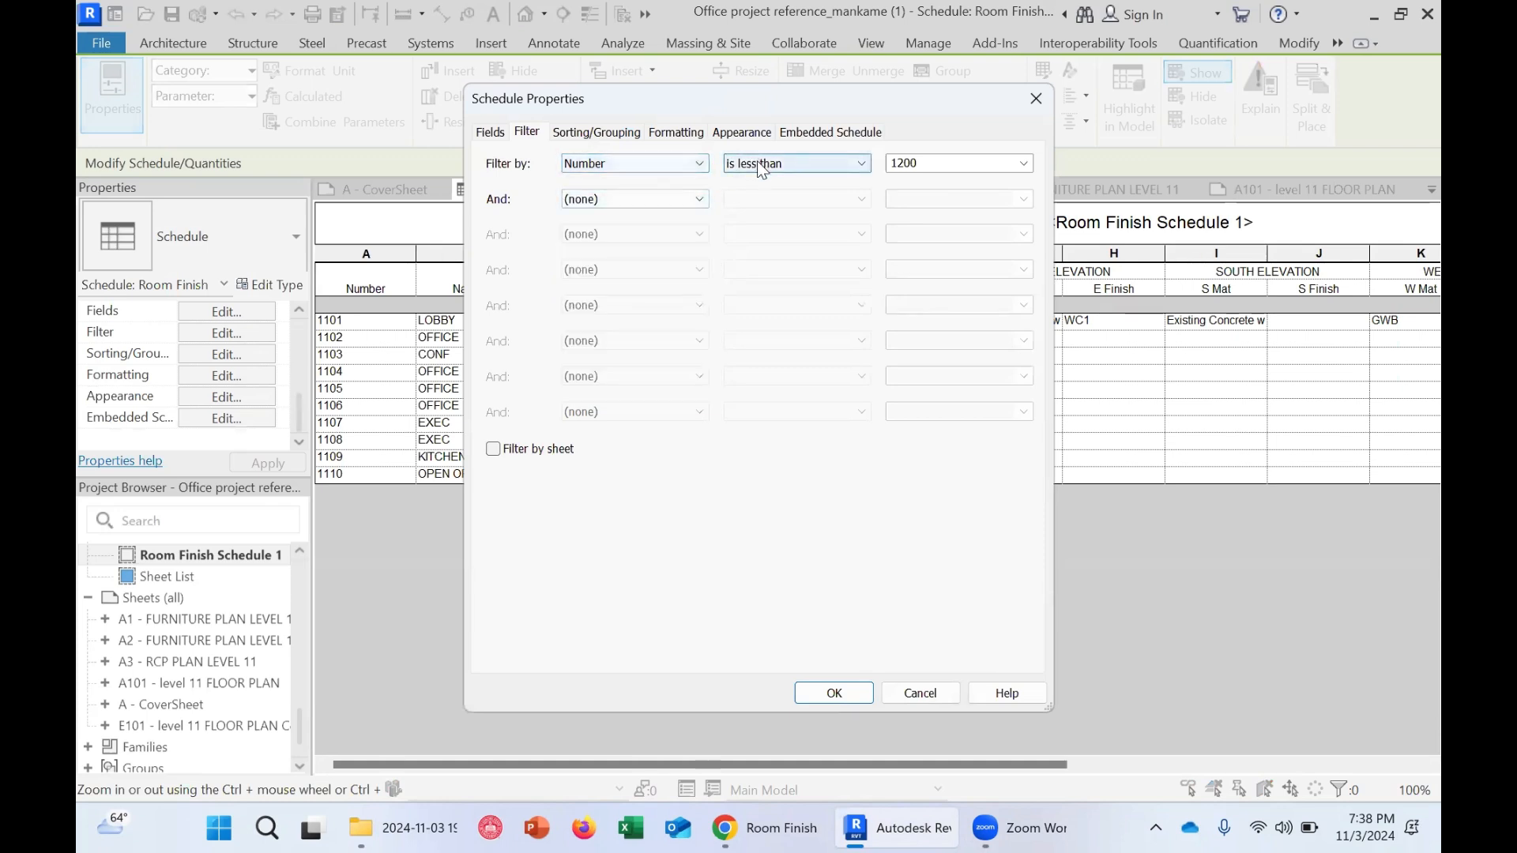
left_click(766, 235)
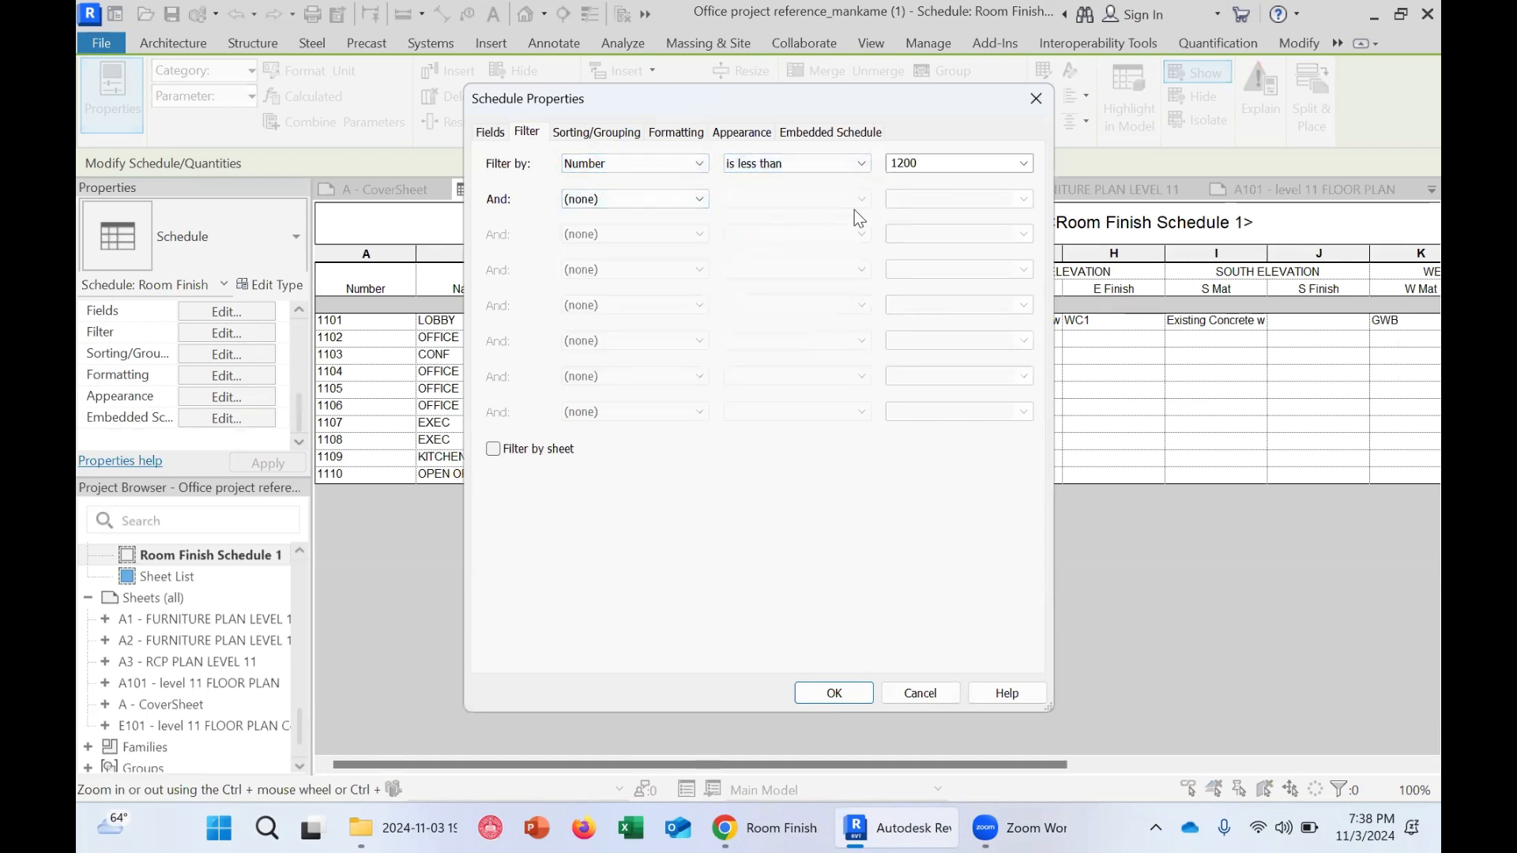
double_click(966, 162)
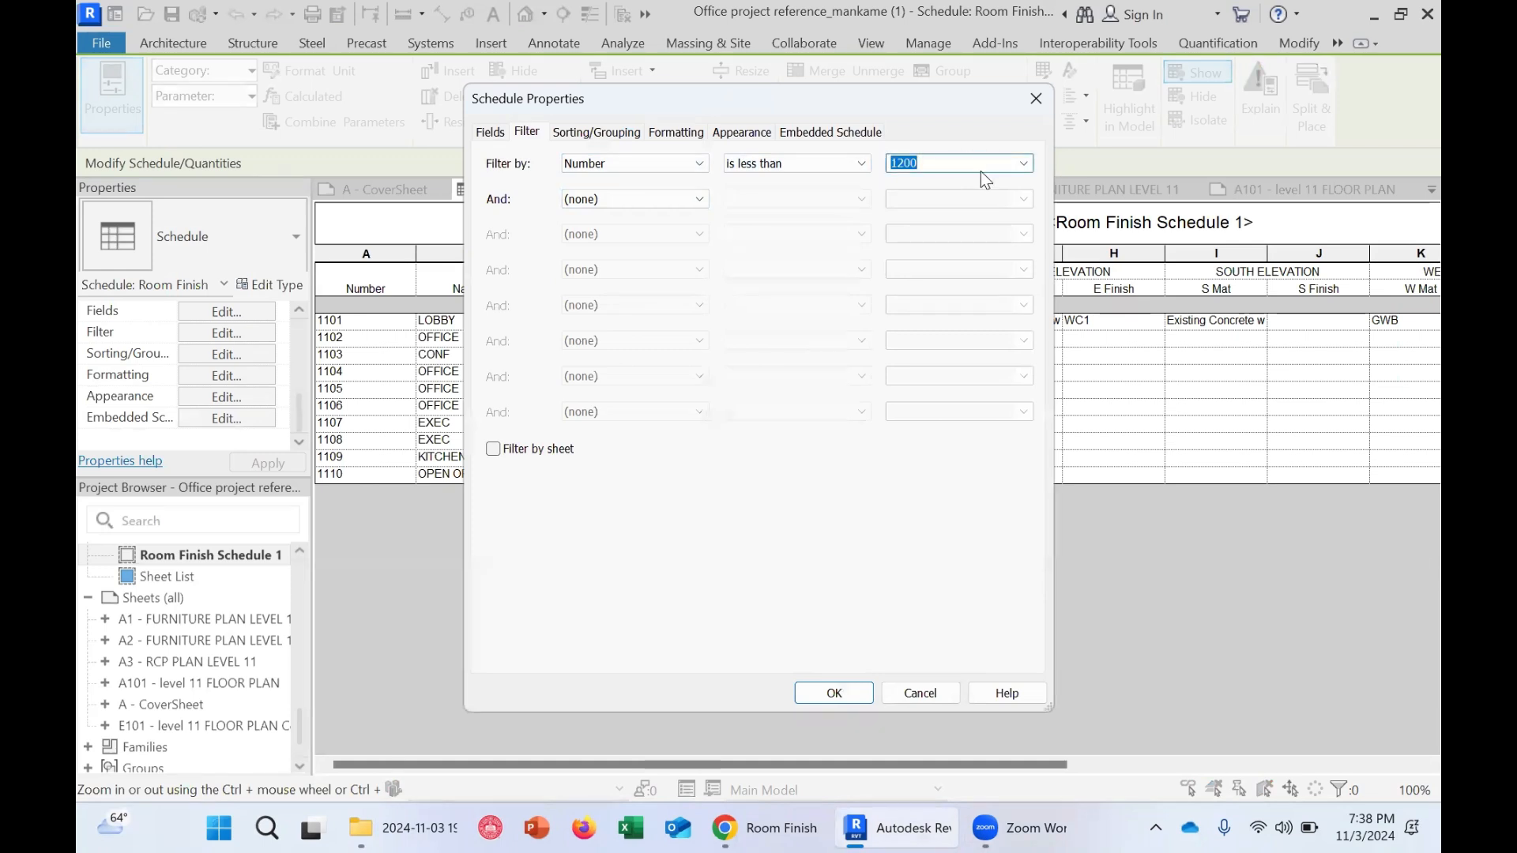
left_click(980, 166)
left_click_drag(931, 159, 874, 164)
type("1200")
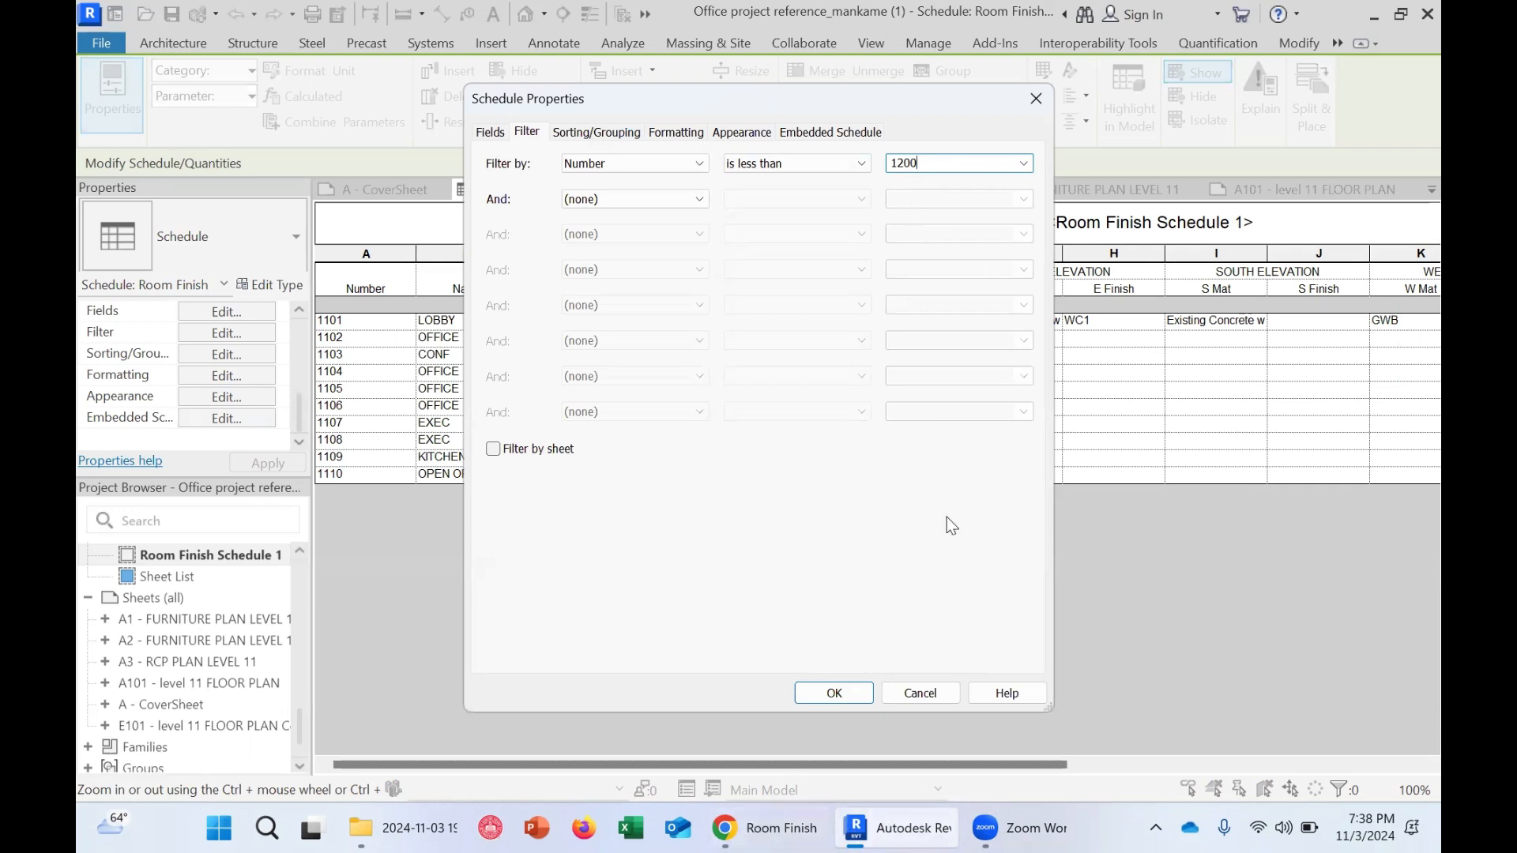
left_click(830, 693)
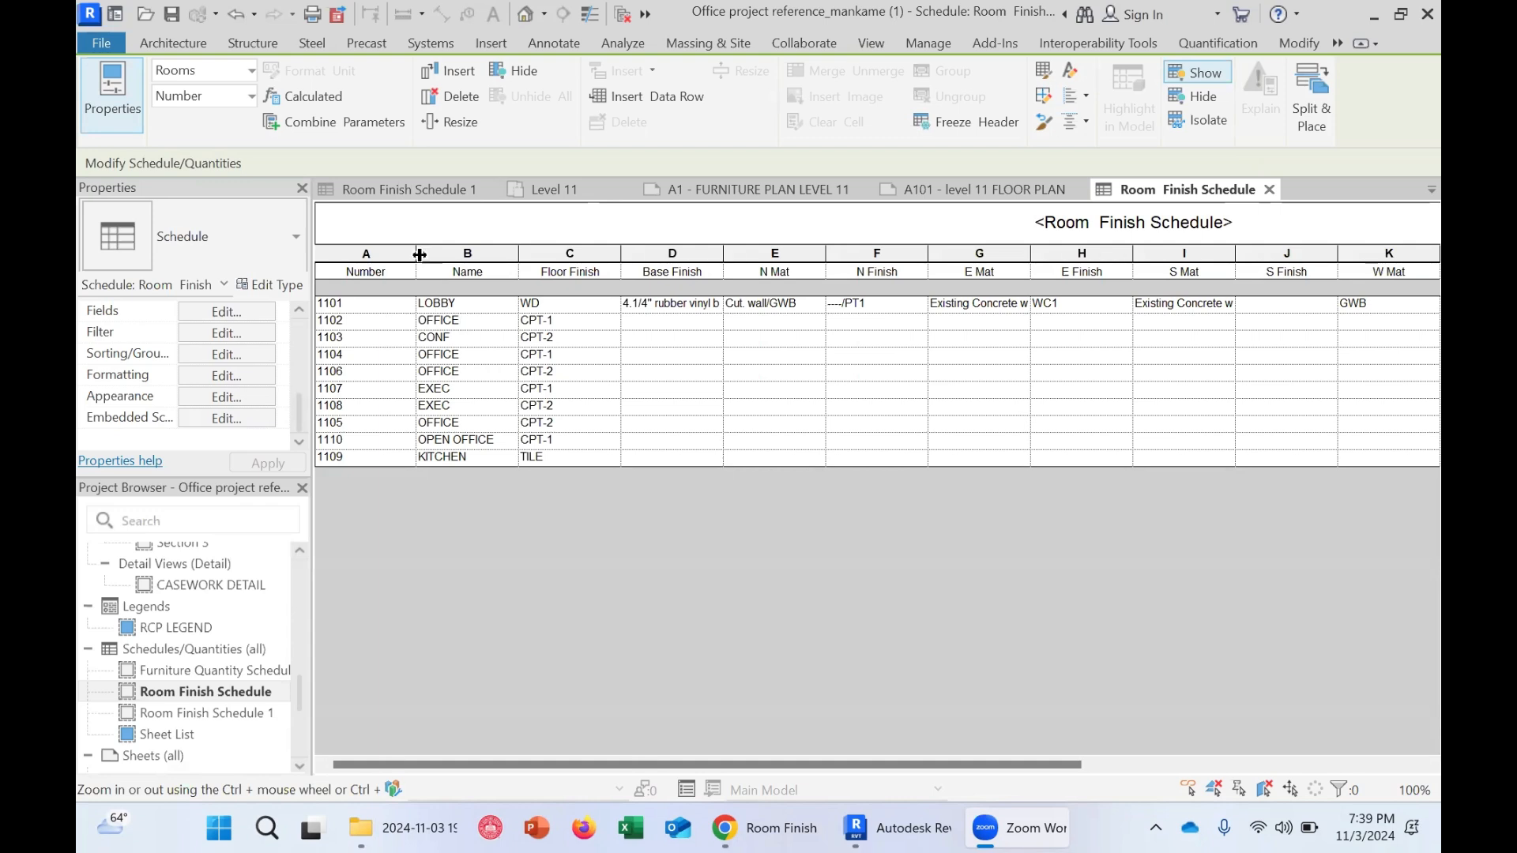
Narrow the Number column of the Room Finish Schedule
left_click_drag(415, 254, 375, 268)
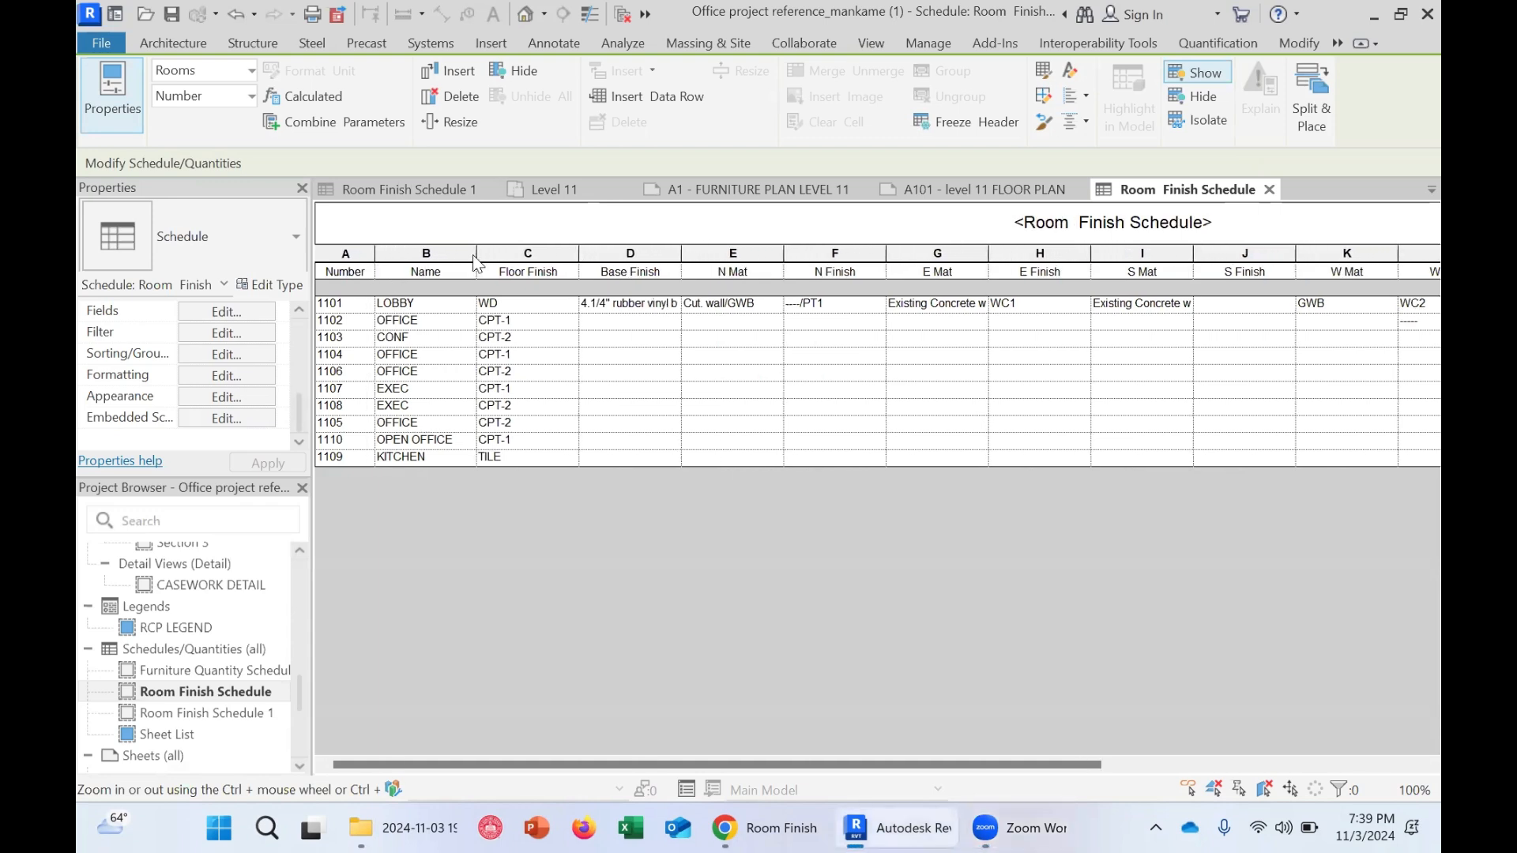
Narrow the Name and Floor Finish columns of the schedule
mouse_move(475, 253)
left_mouse_down()
mouse_move(442, 254)
mouse_move(467, 254)
left_mouse_up()
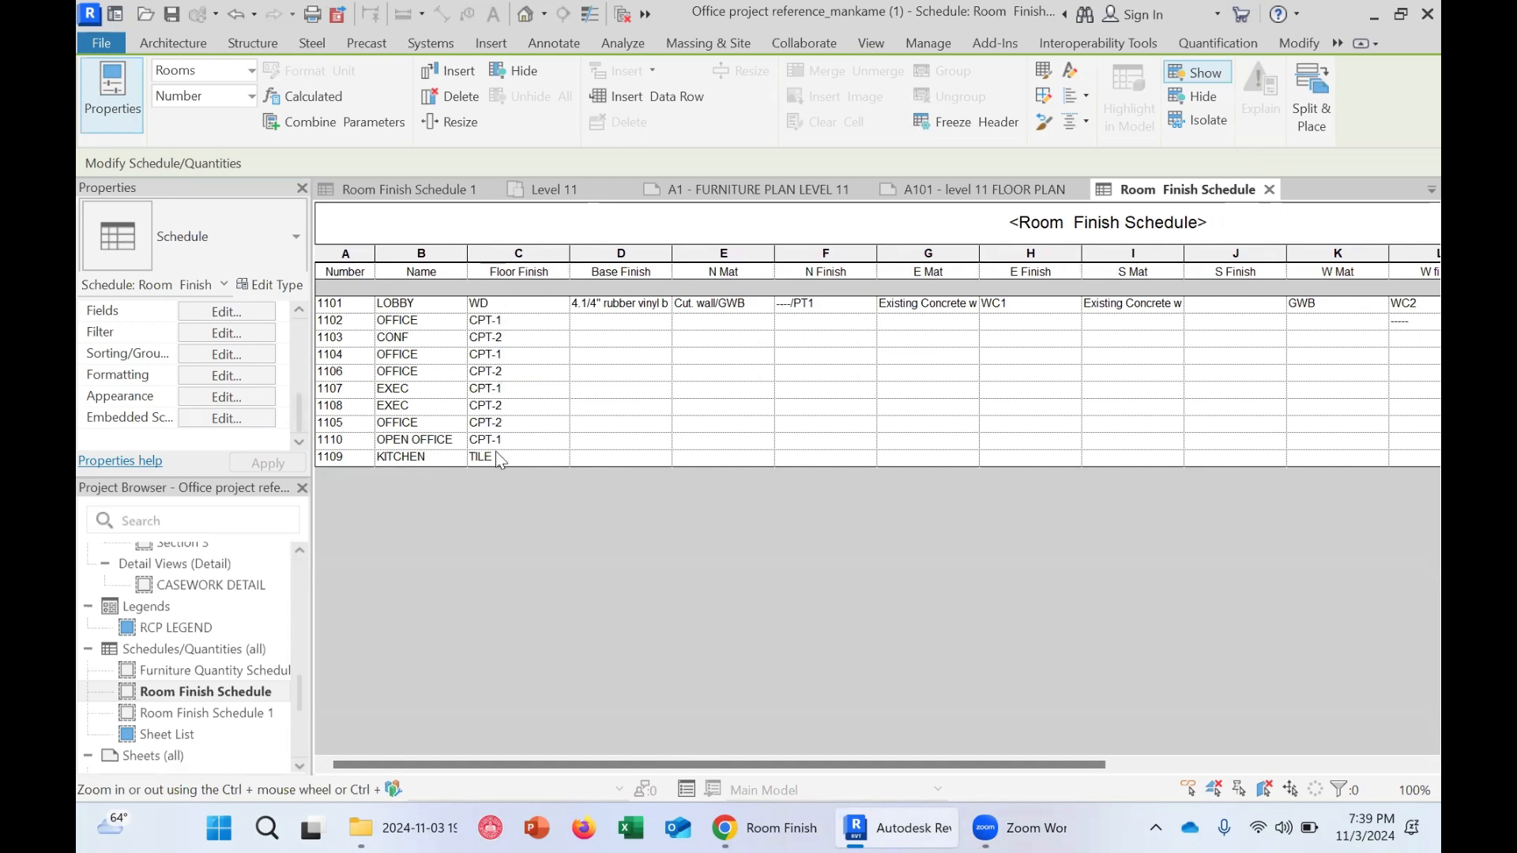
left_click_drag(570, 253, 530, 253)
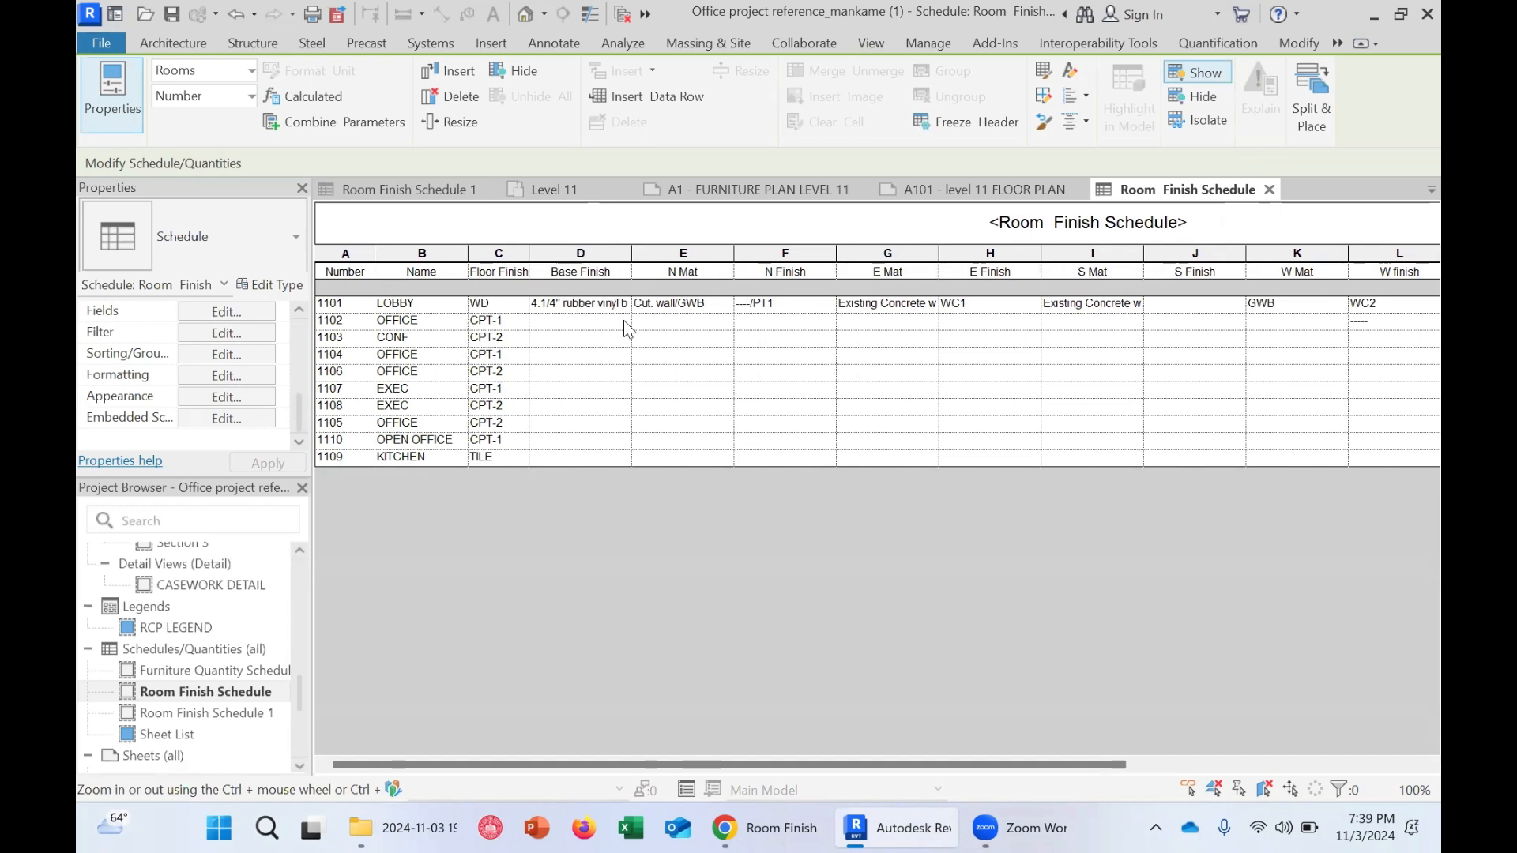
Set Base Finish to 4.1/4" rubber vinyl base for rooms 1102, 1103 and 1104, then widen the Base Finish column
left_click(574, 307)
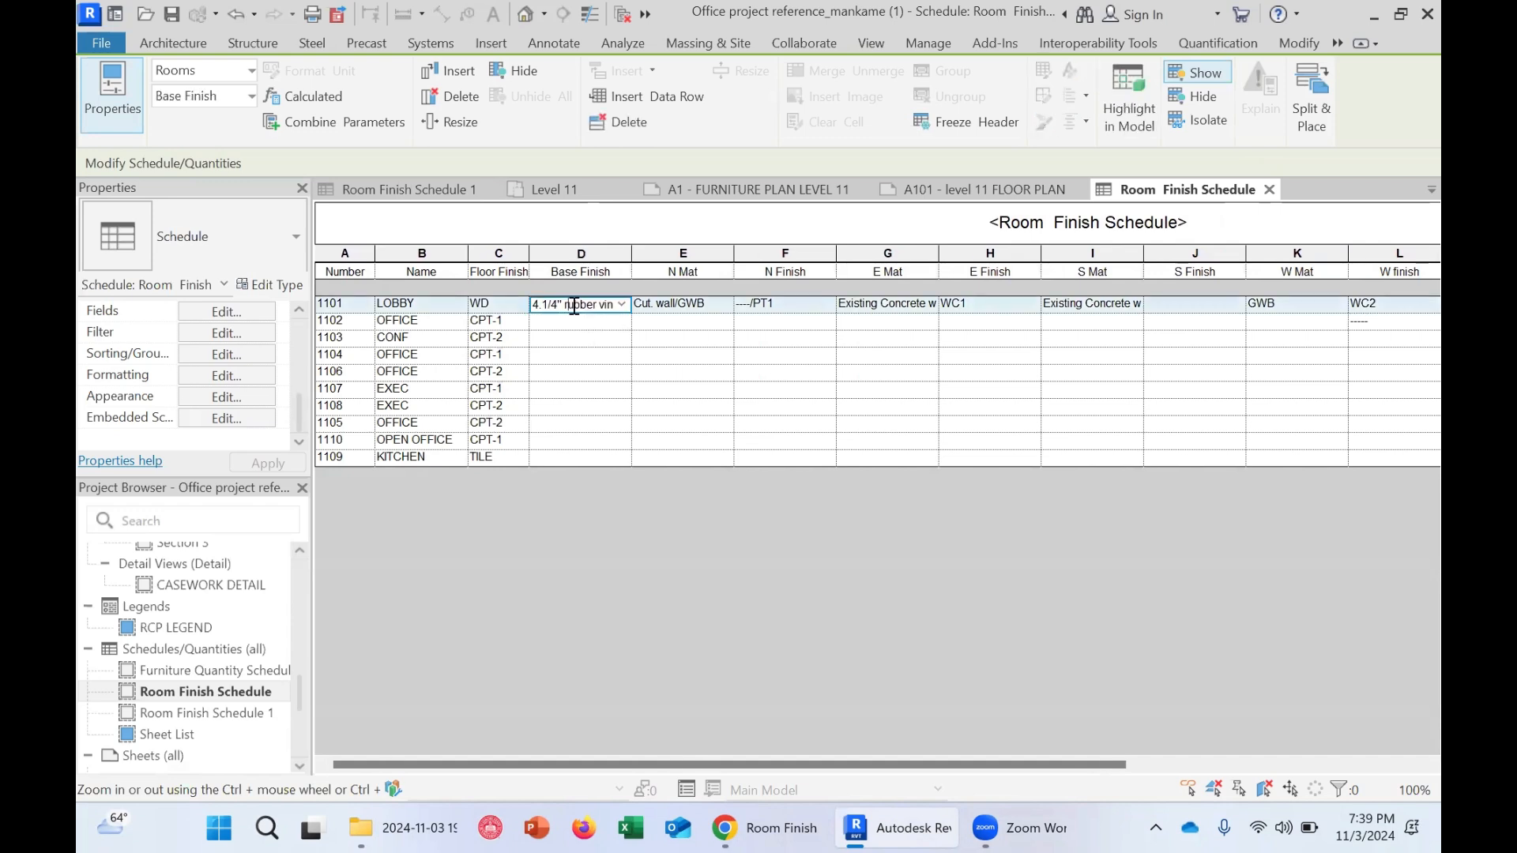
left_click(622, 304)
left_click(618, 320)
left_click(599, 322)
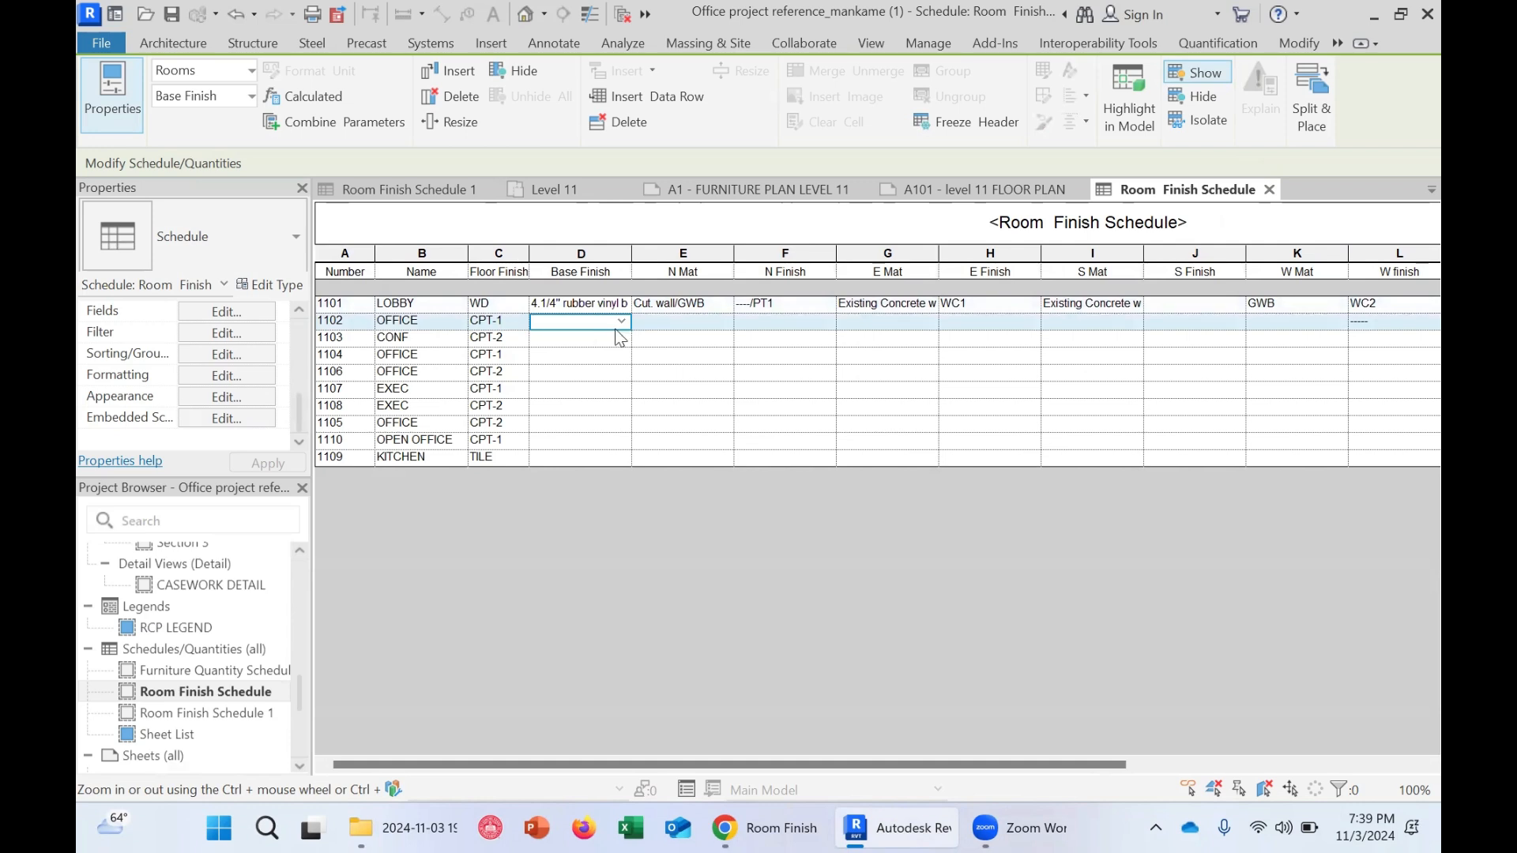
left_click(622, 321)
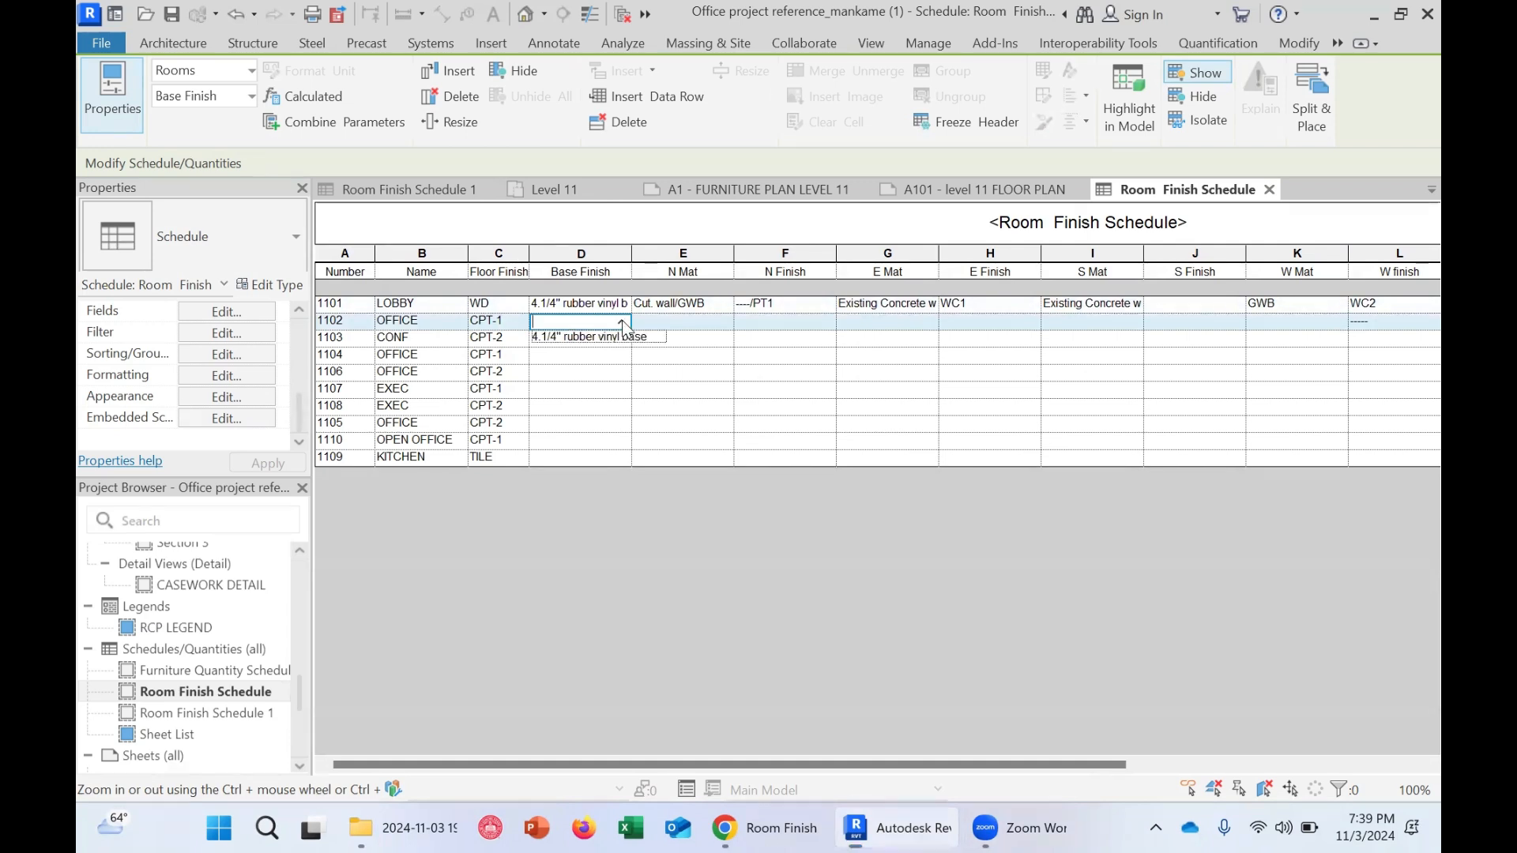
left_click(618, 337)
left_click(619, 340)
left_click(622, 338)
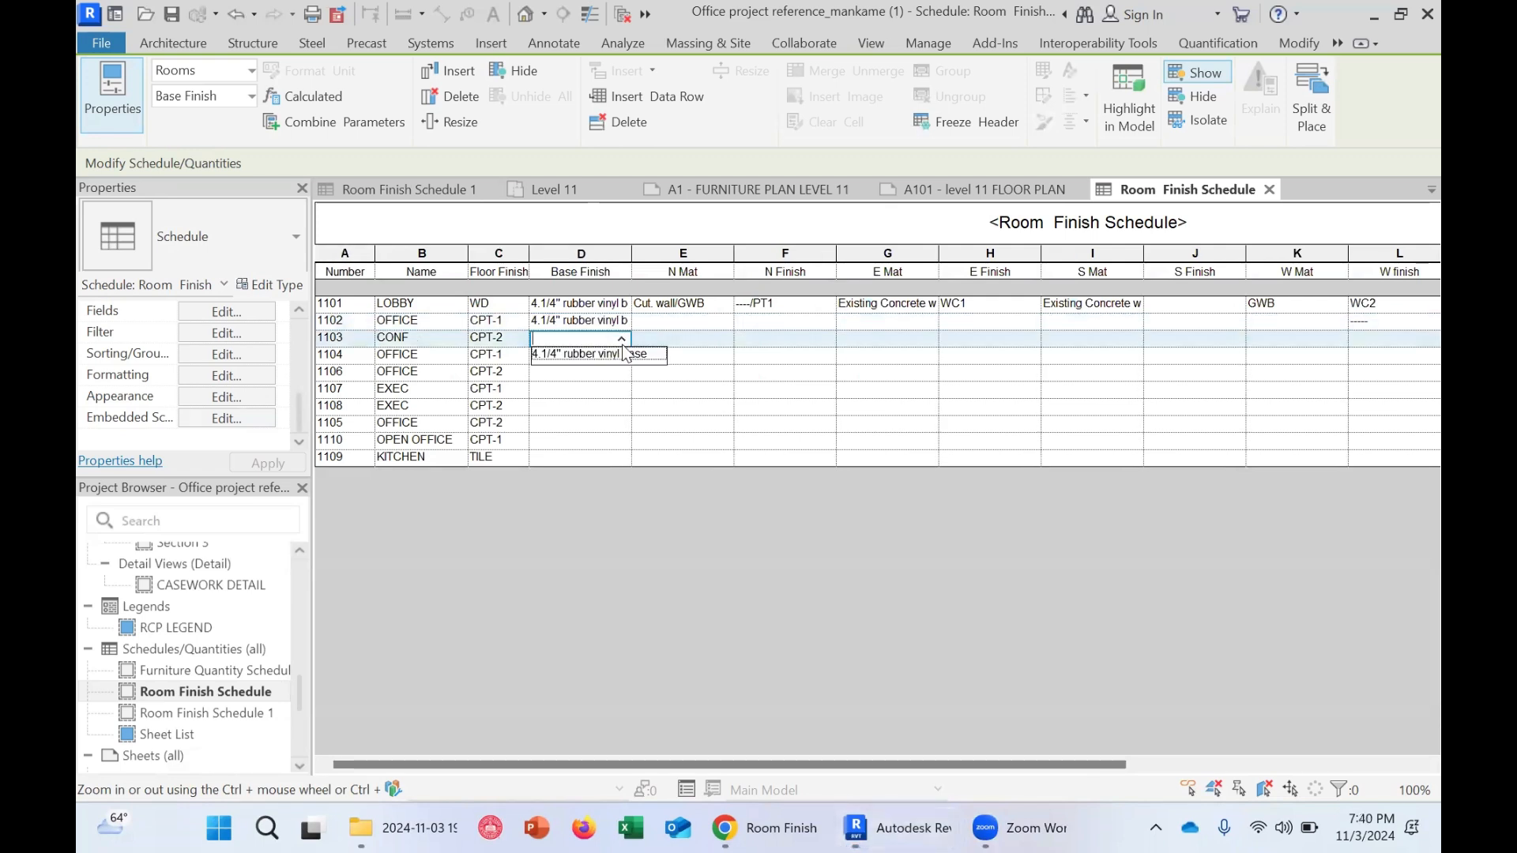
left_click(618, 354)
left_click(622, 355)
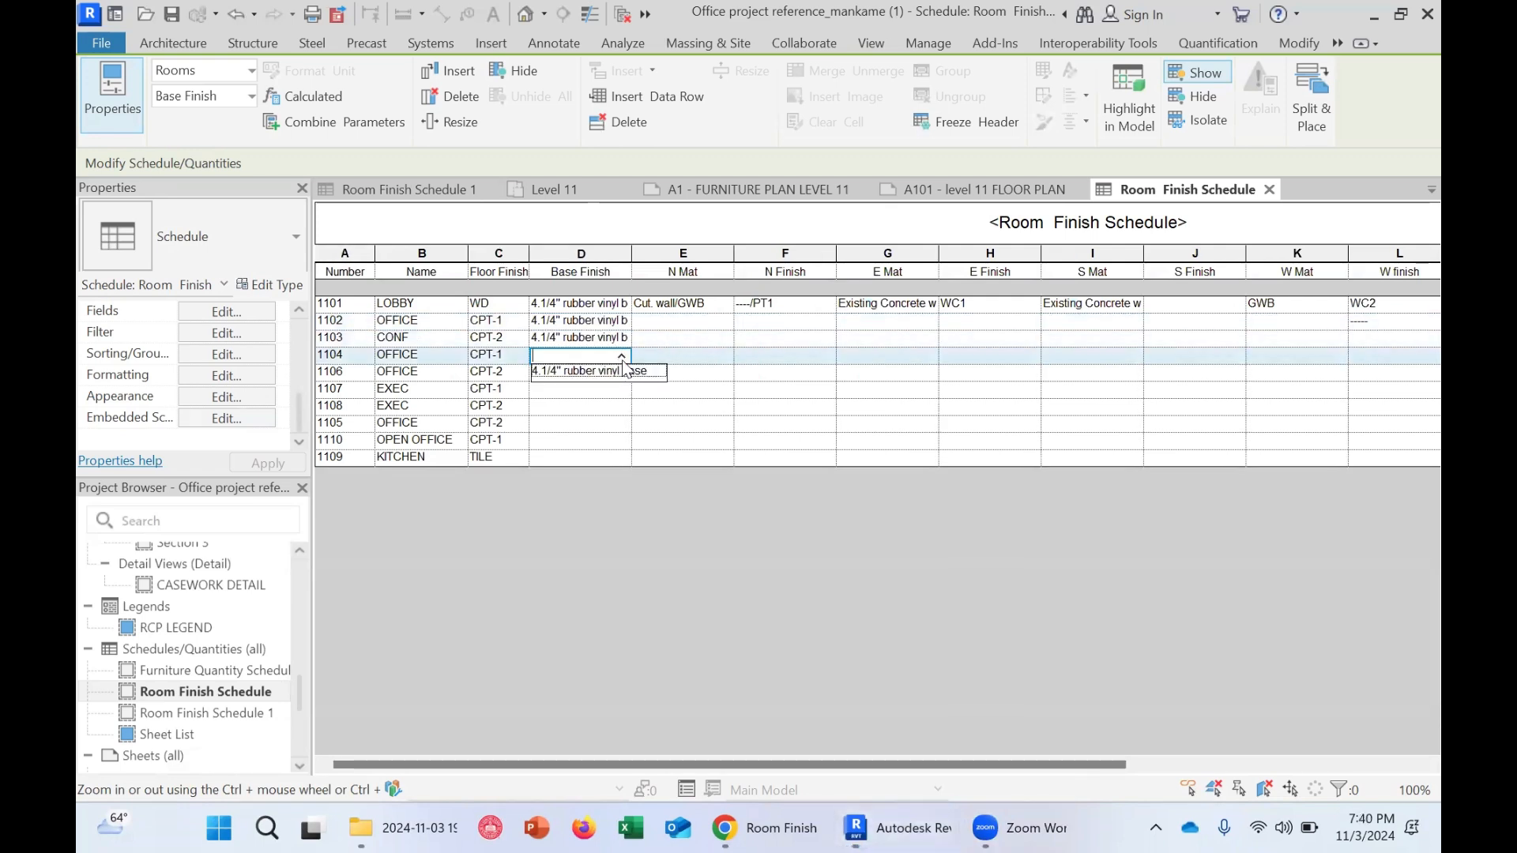
left_click(623, 372)
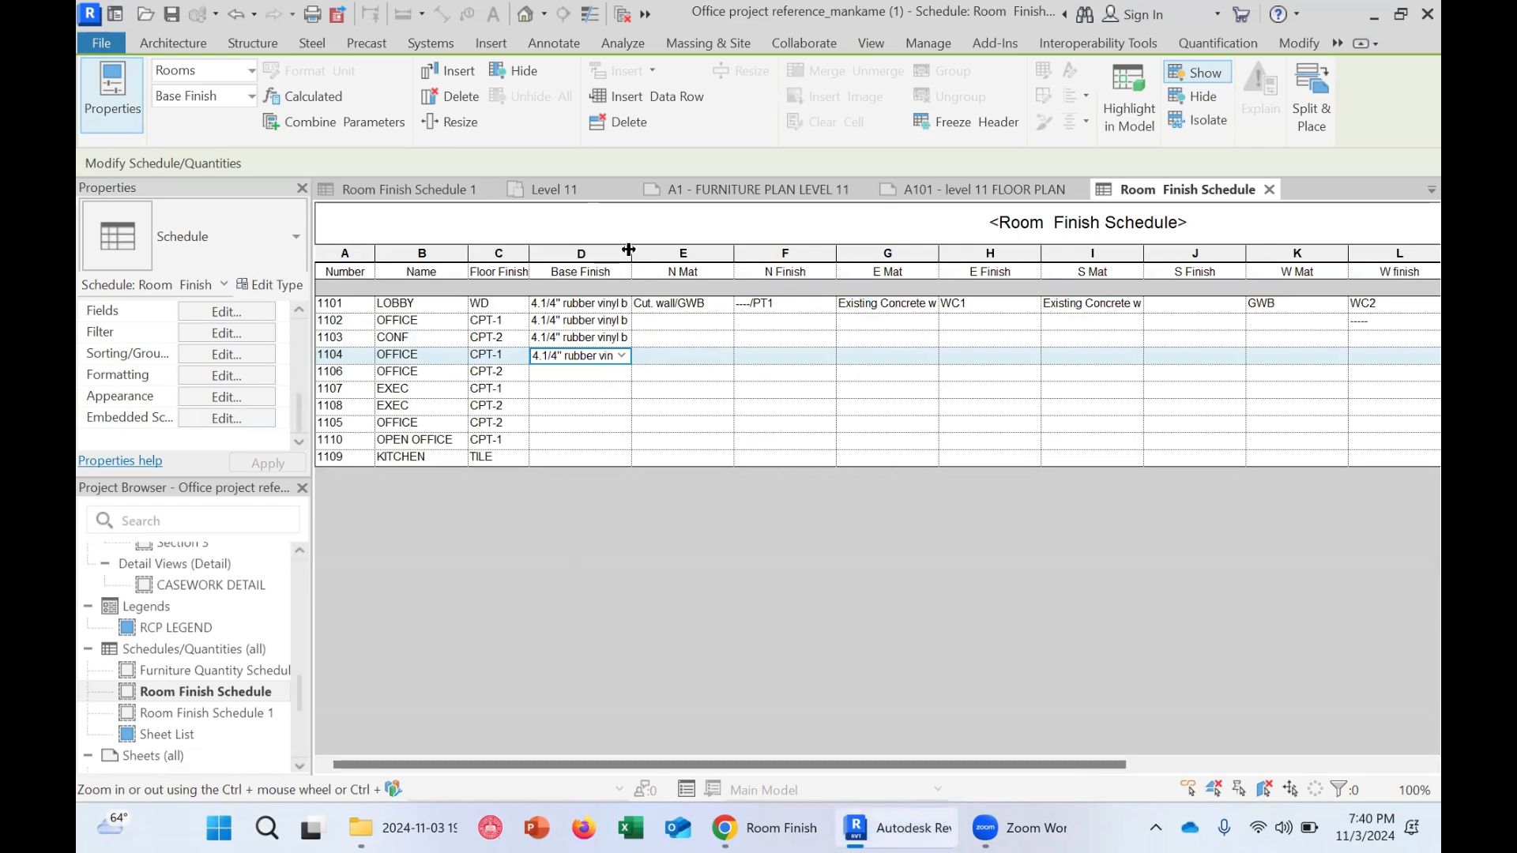
left_click_drag(632, 251, 651, 251)
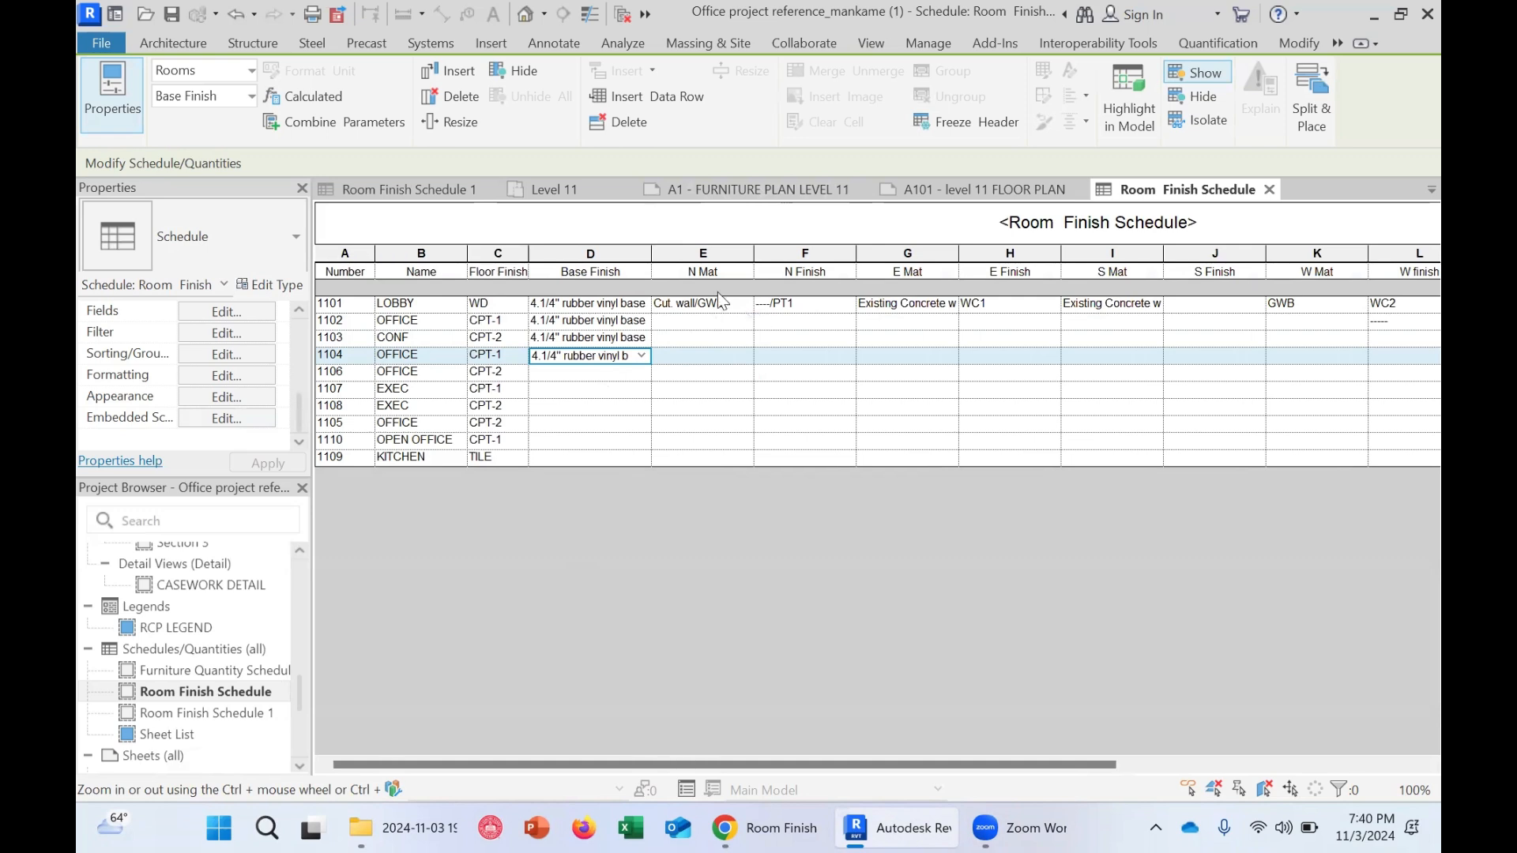
Check the room locations on the A1 furniture plan sheet and return to the schedule
left_click(787, 190)
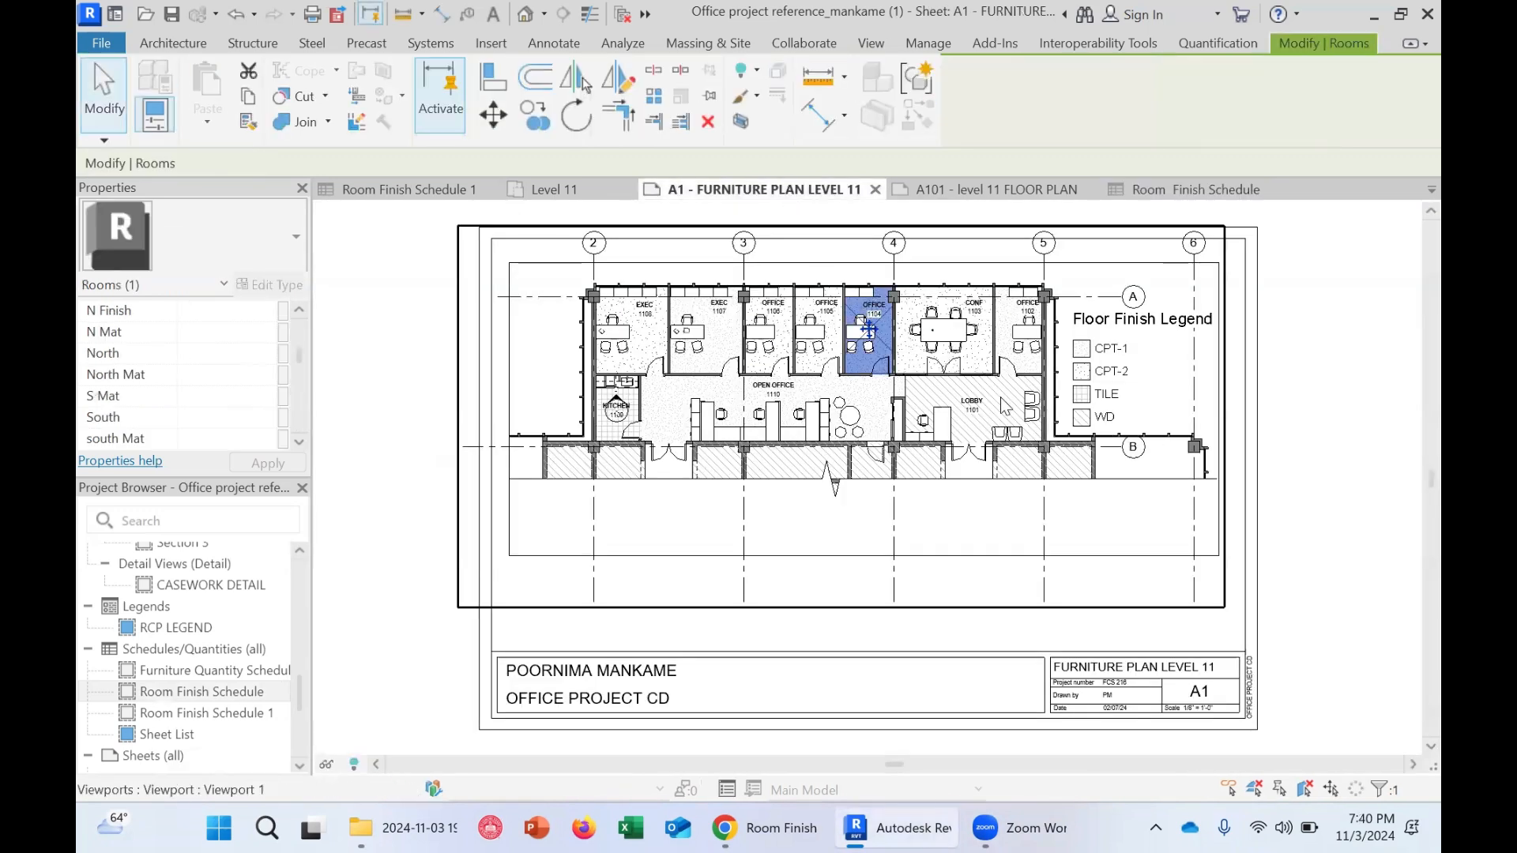
scroll(1043, 395, "up", 4)
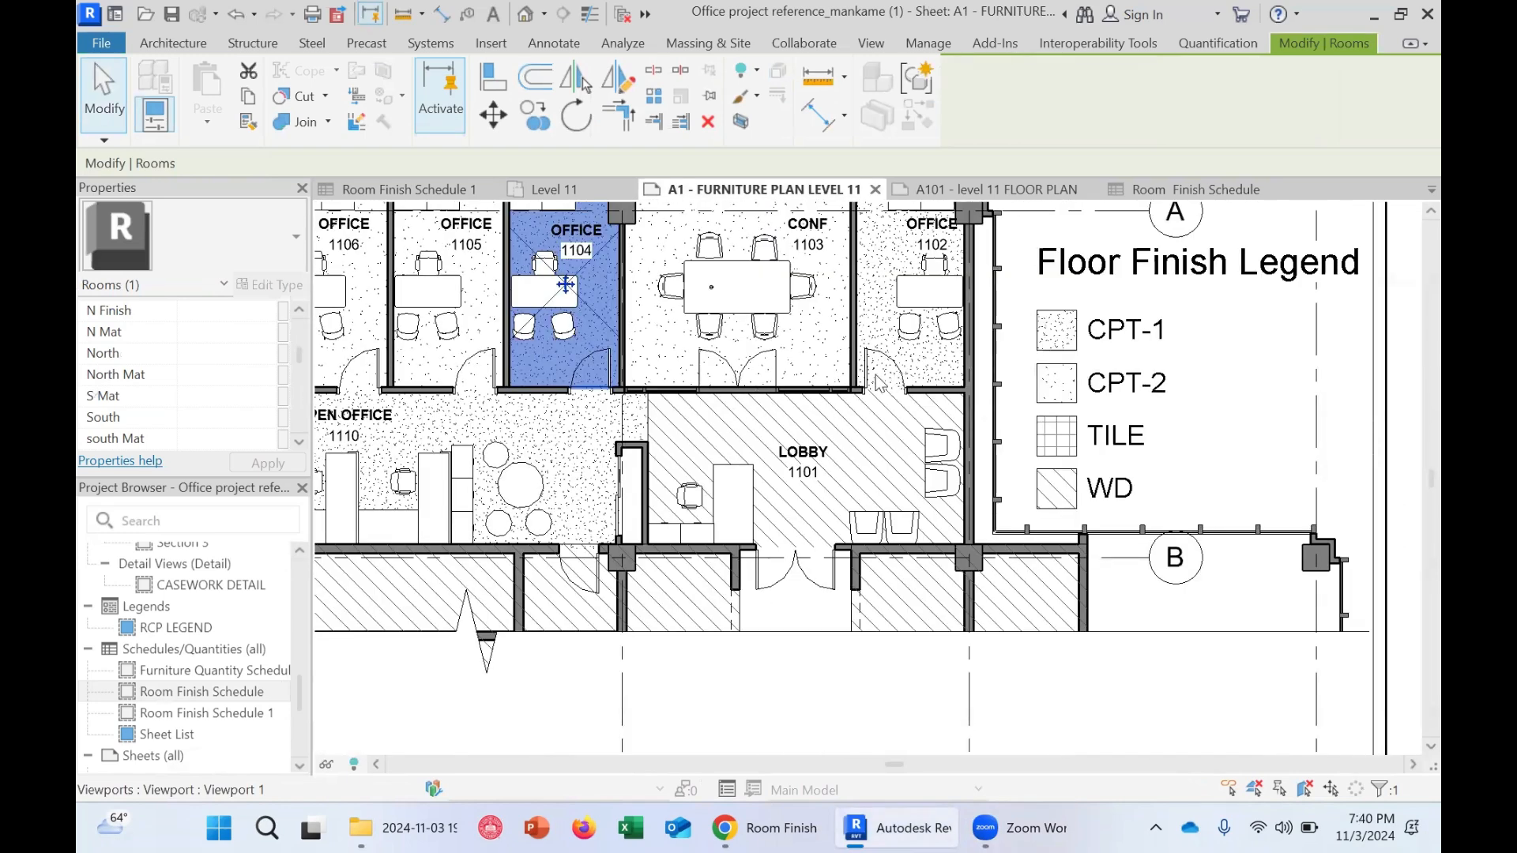
left_click(1156, 193)
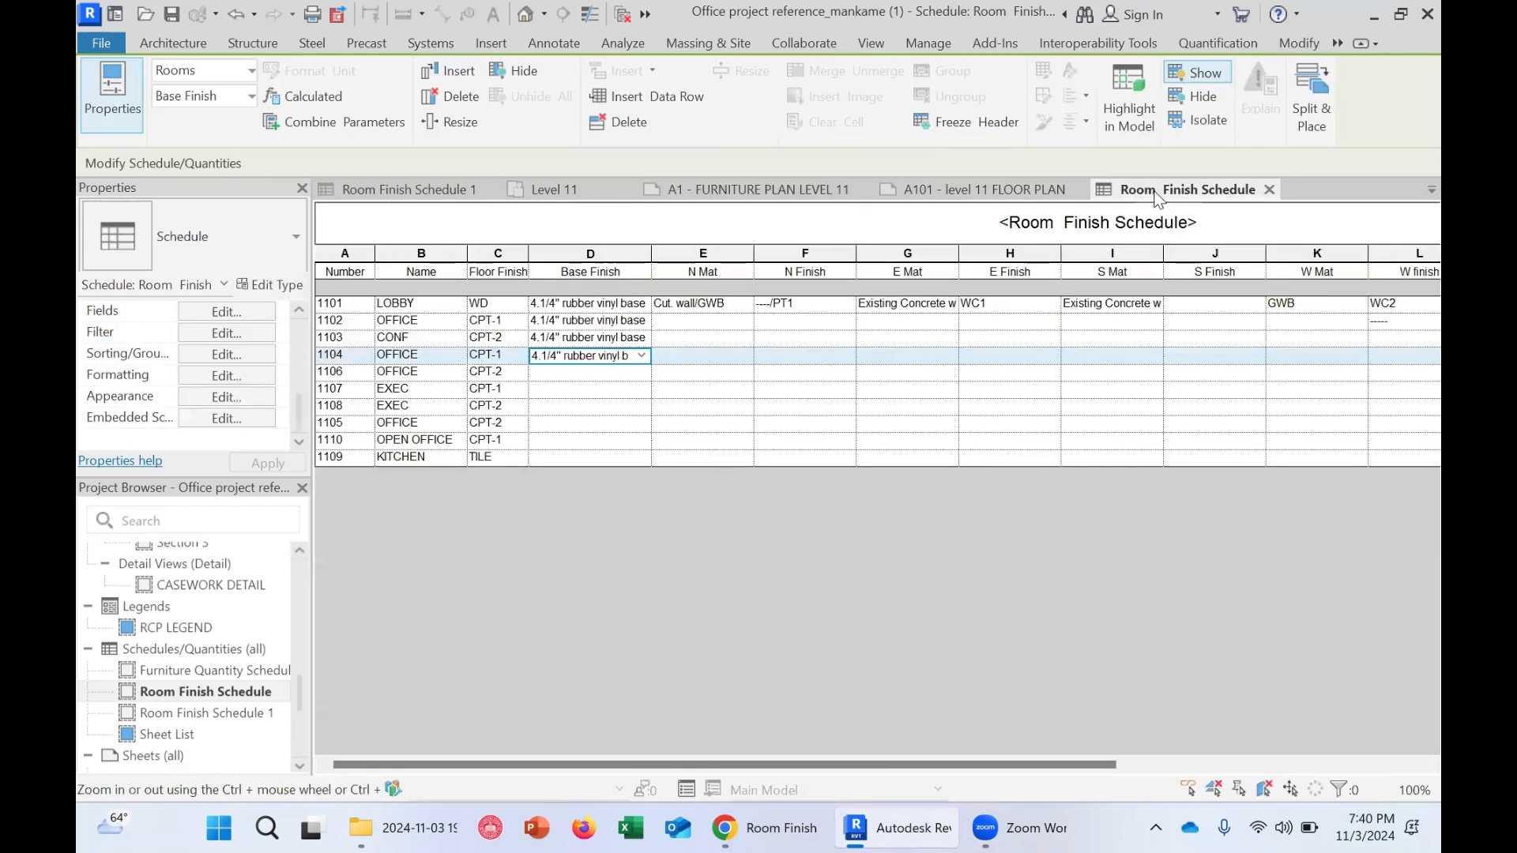
Inspect the lobby's wall material and finish cells and widen the E Mat column
left_click(697, 304)
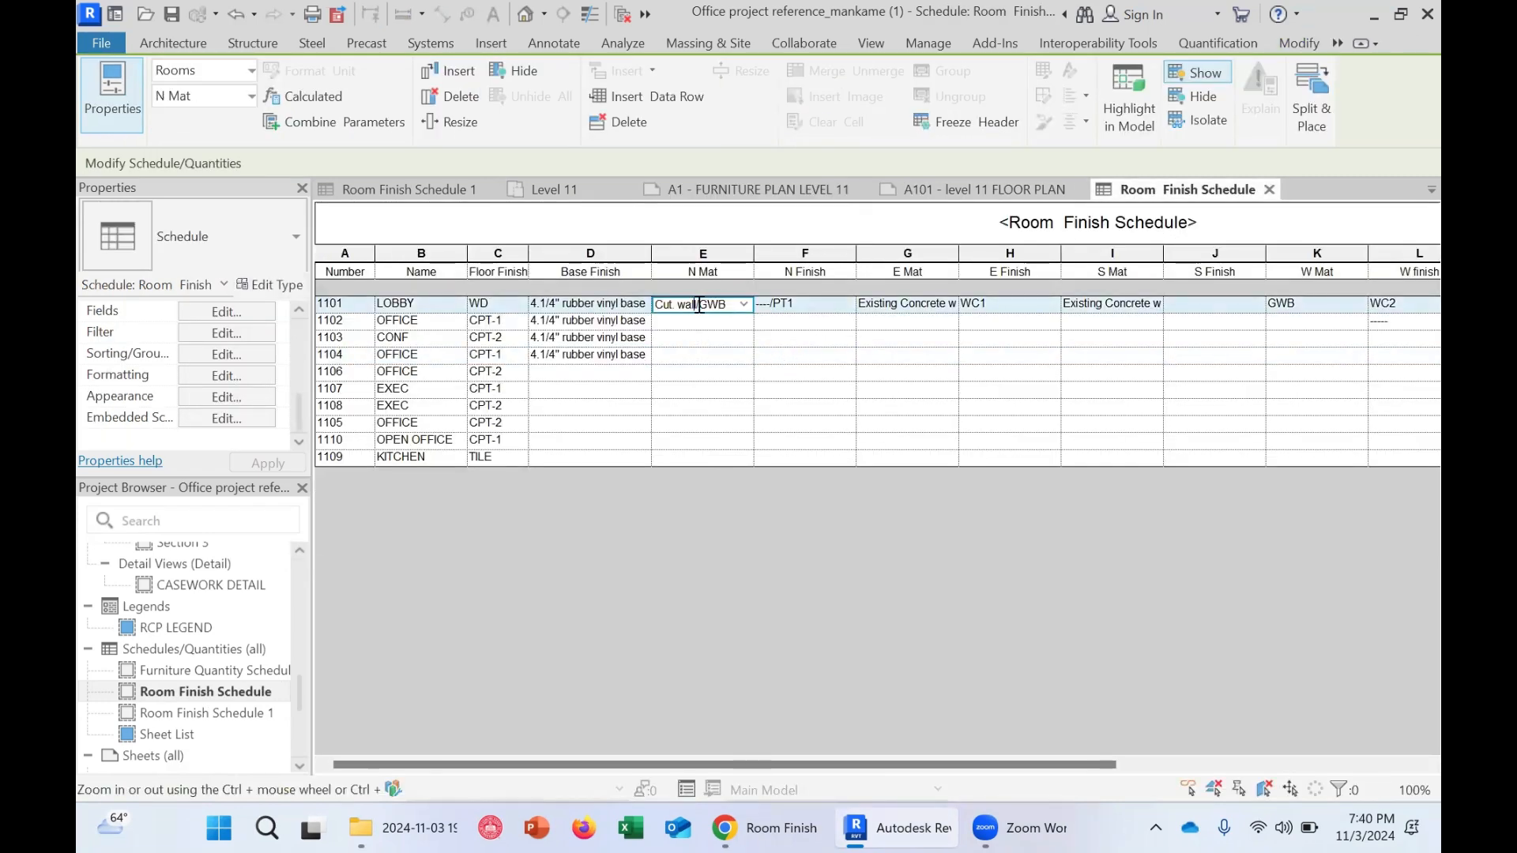
left_click(782, 305)
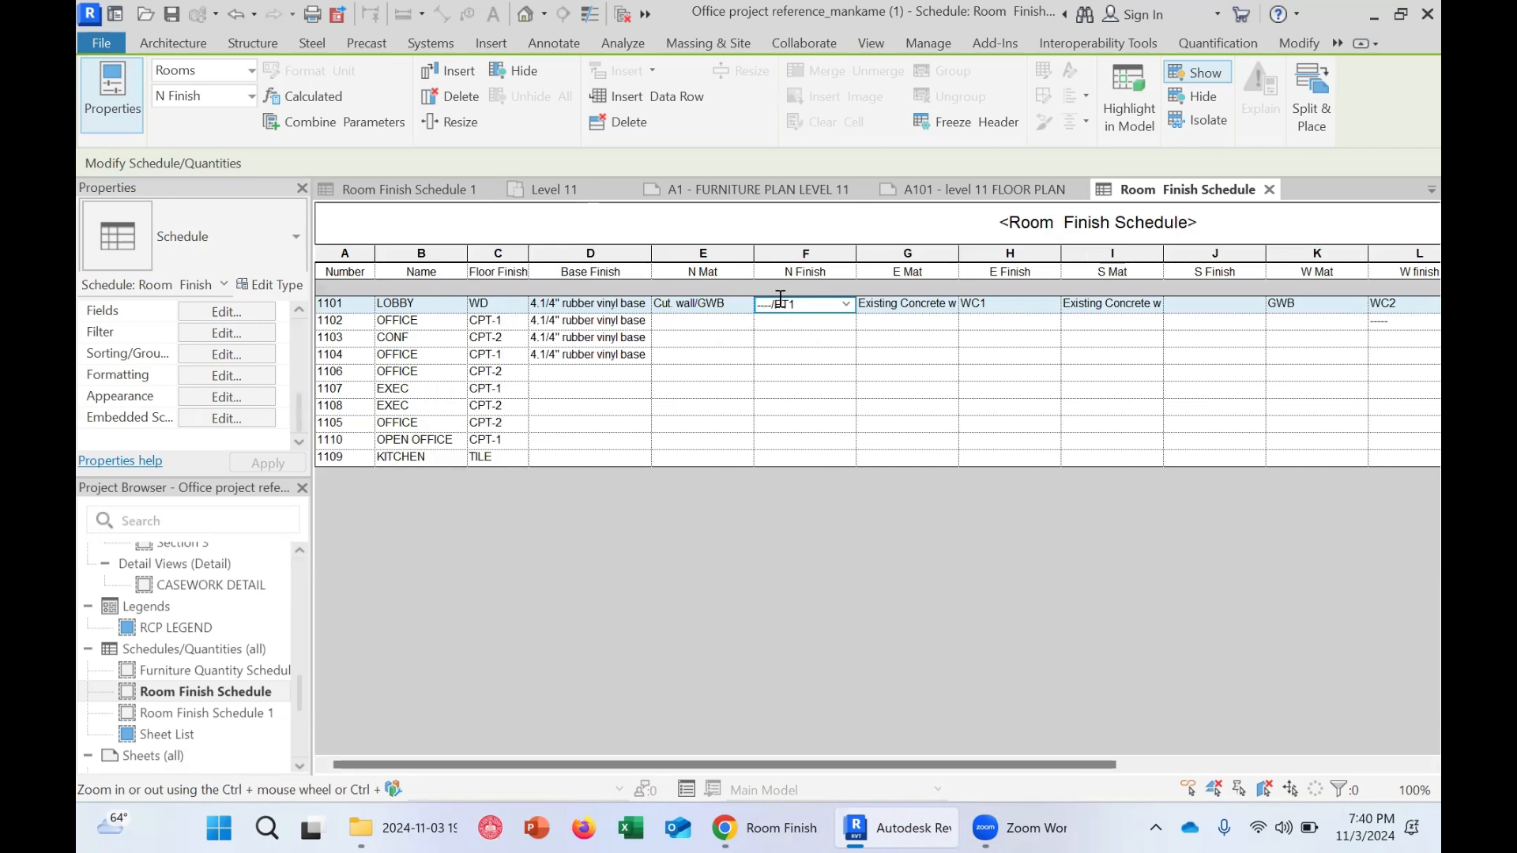
double_click(777, 303)
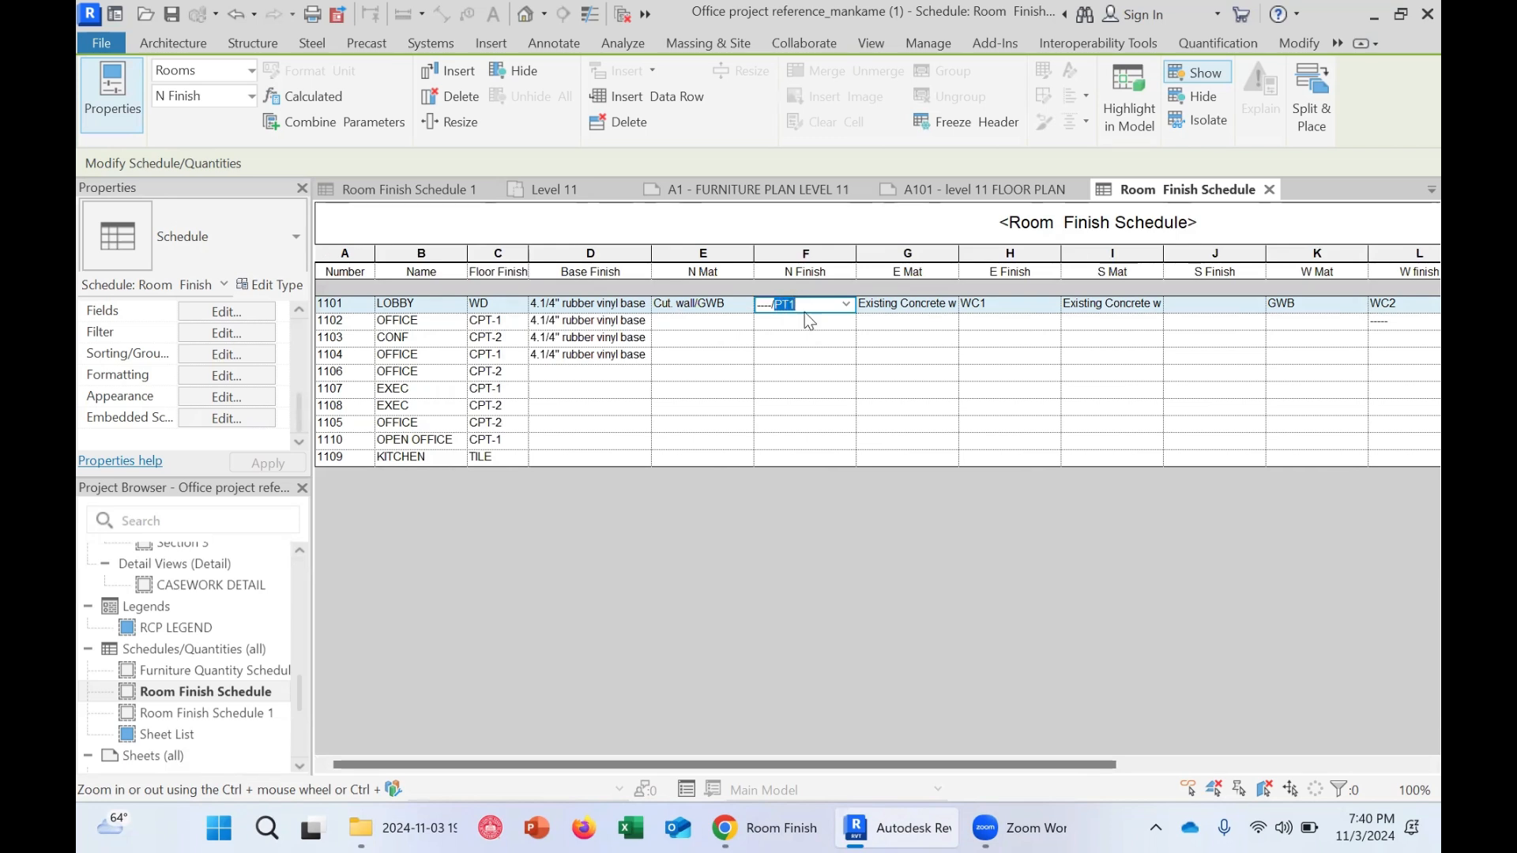
left_click(919, 304)
left_click_drag(963, 256, 999, 254)
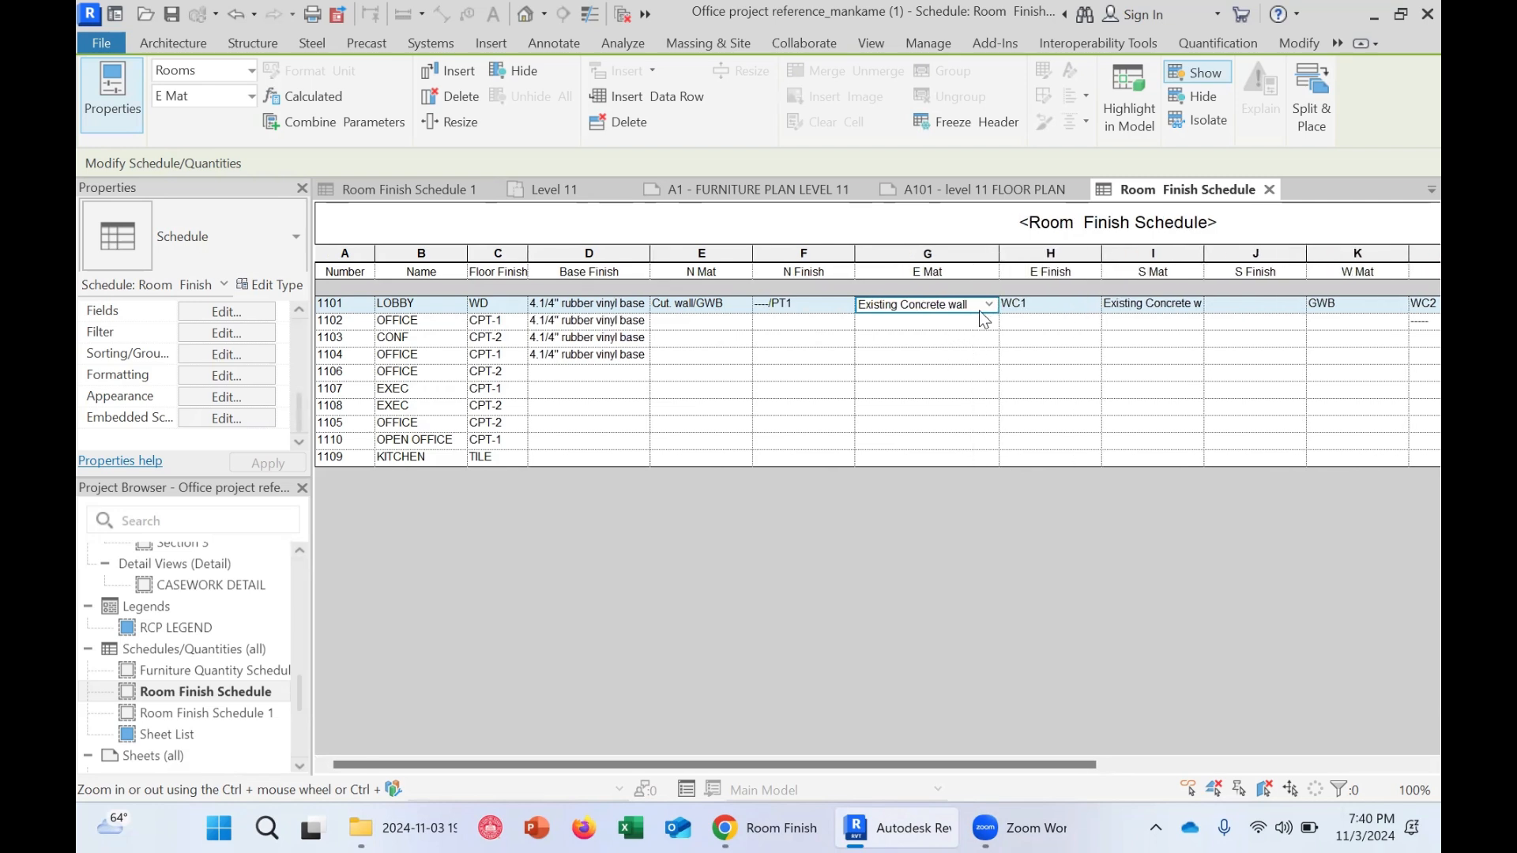
left_click(1029, 309)
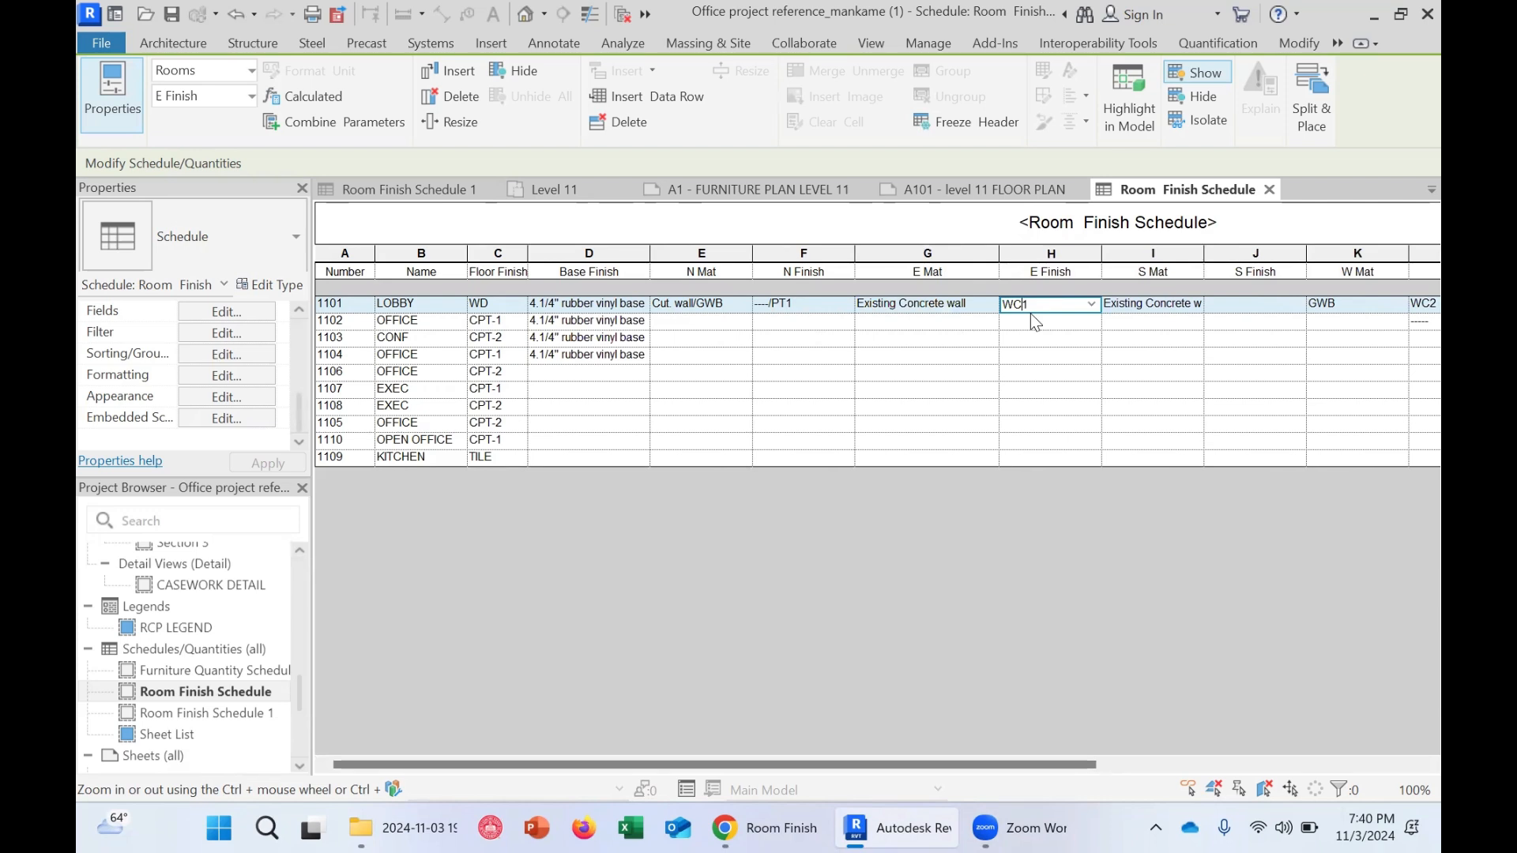
left_click(1021, 305)
left_click(1144, 305)
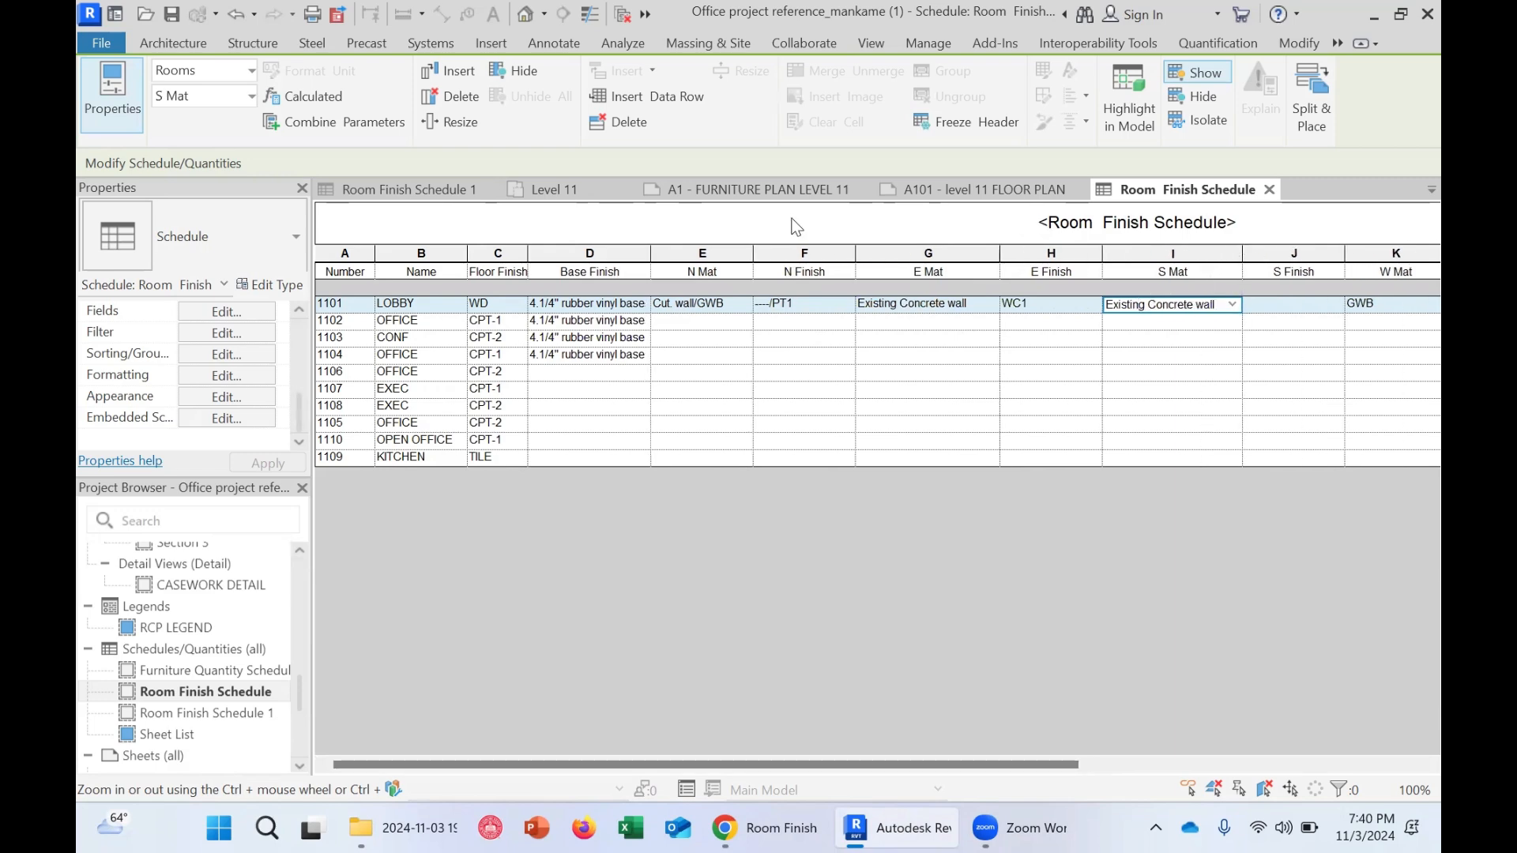
Locate the lobby room on the A1 furniture plan sheet and return to the schedule
left_click(780, 192)
left_click(889, 424)
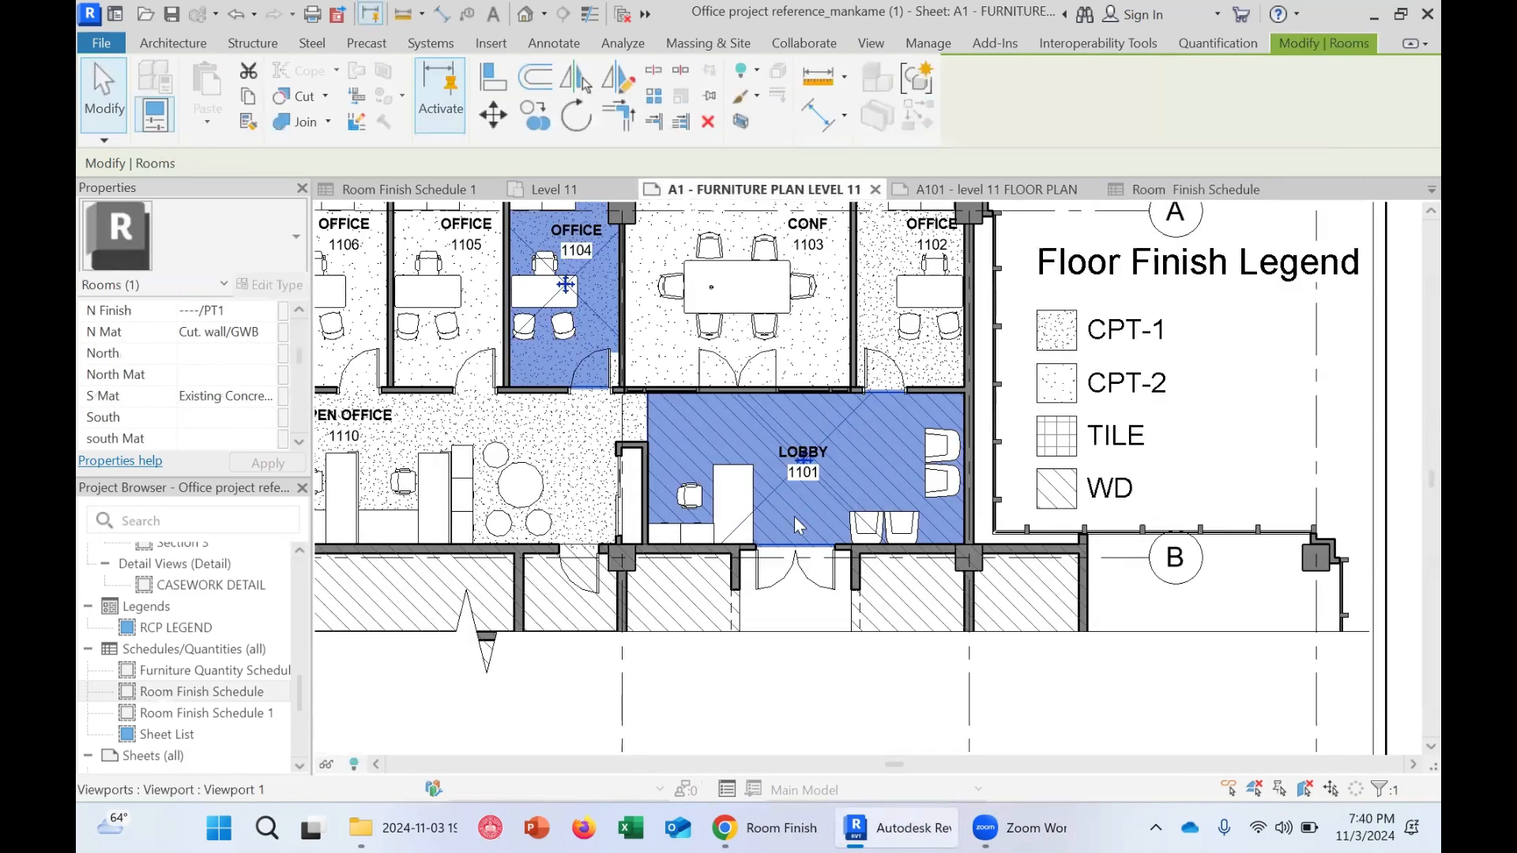
left_click(1195, 190)
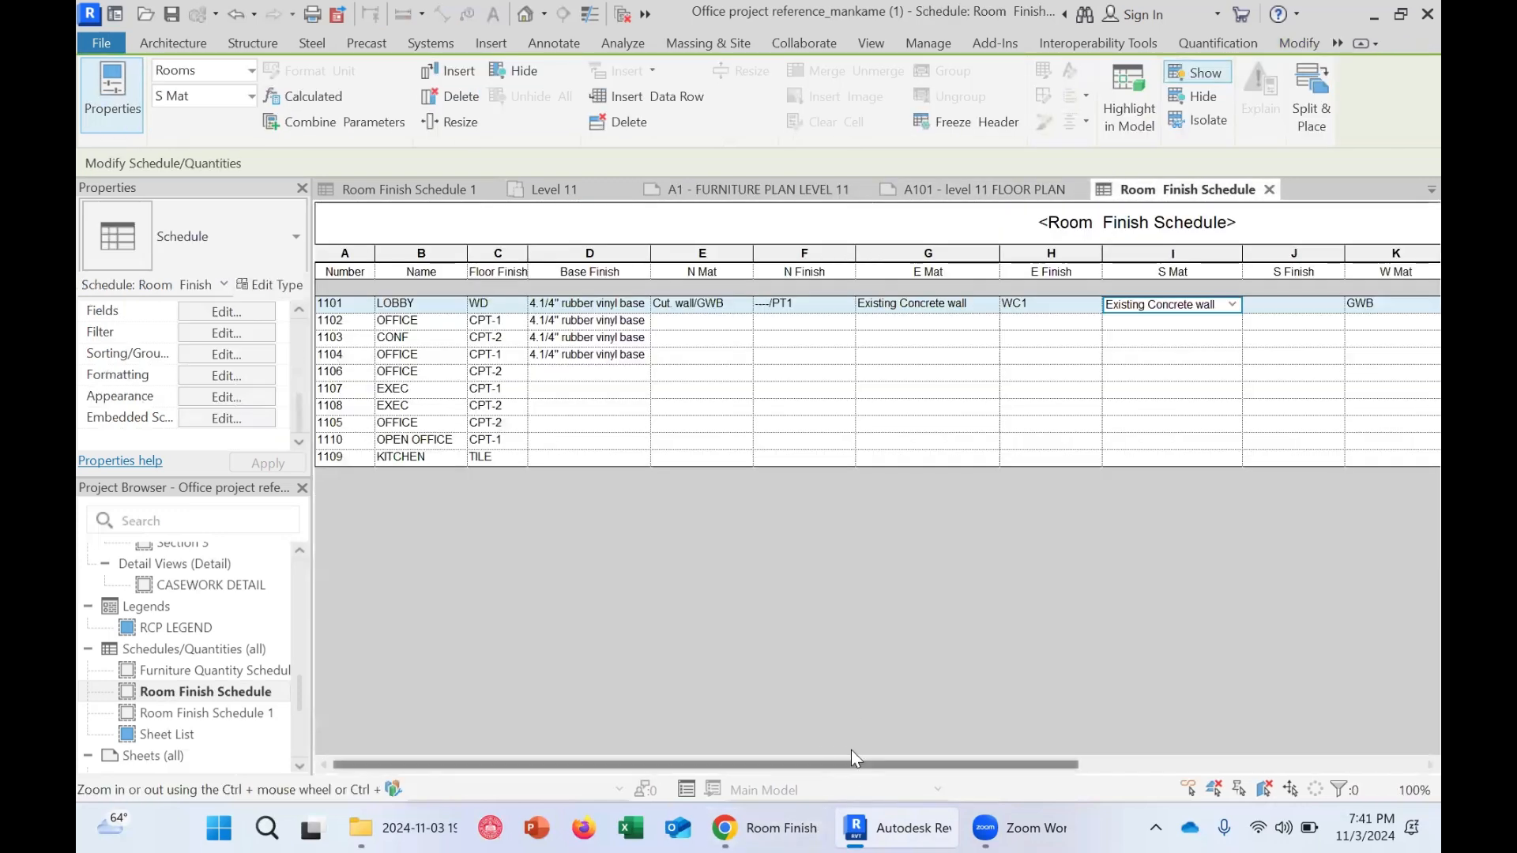
Set the lobby's S Finish to PT1
left_click_drag(862, 764, 955, 765)
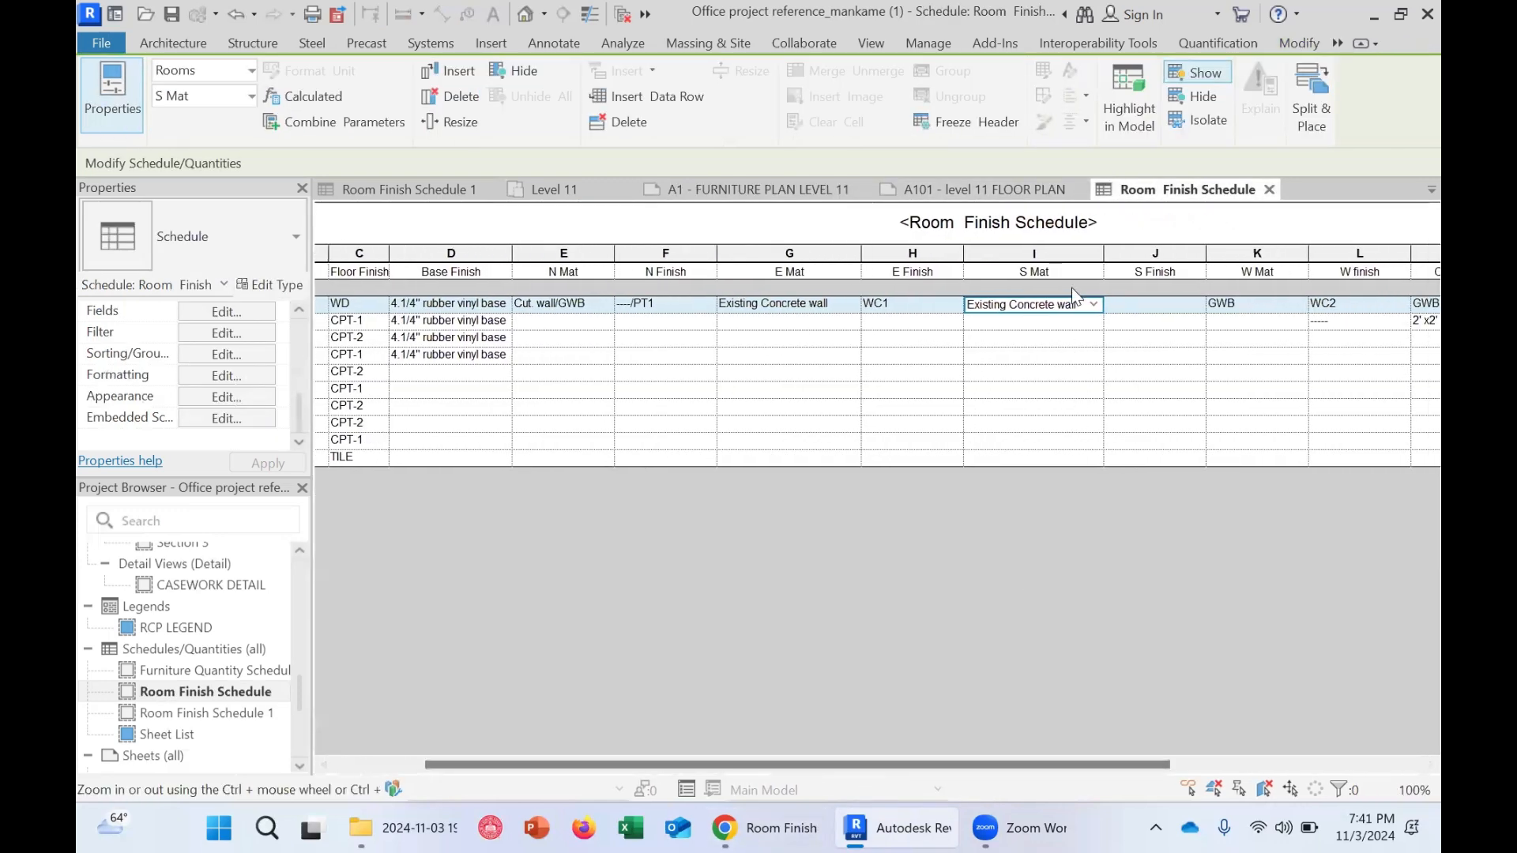
left_click(1147, 307)
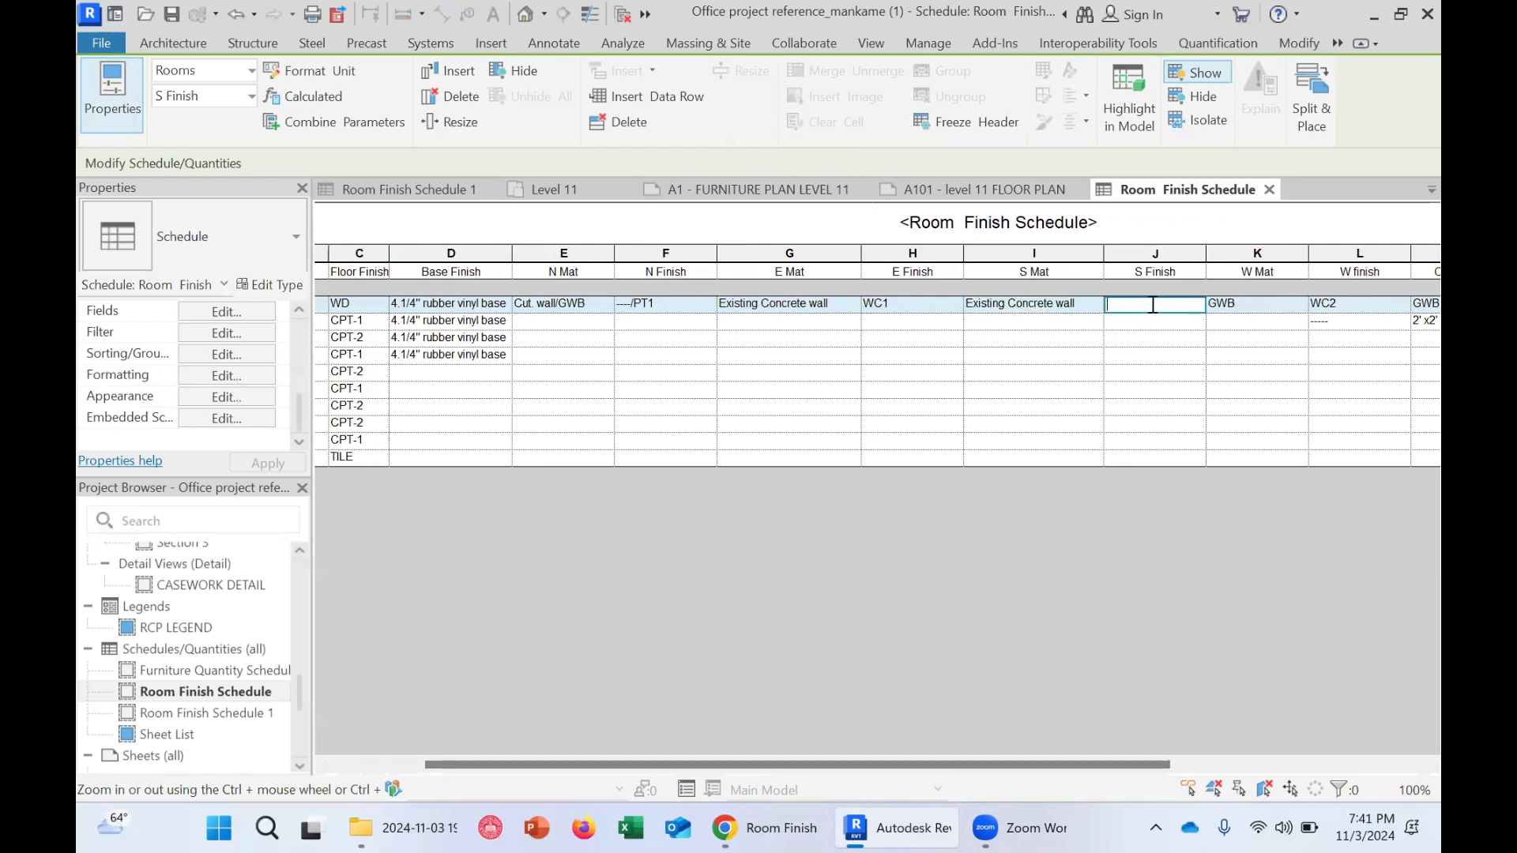
type("p")
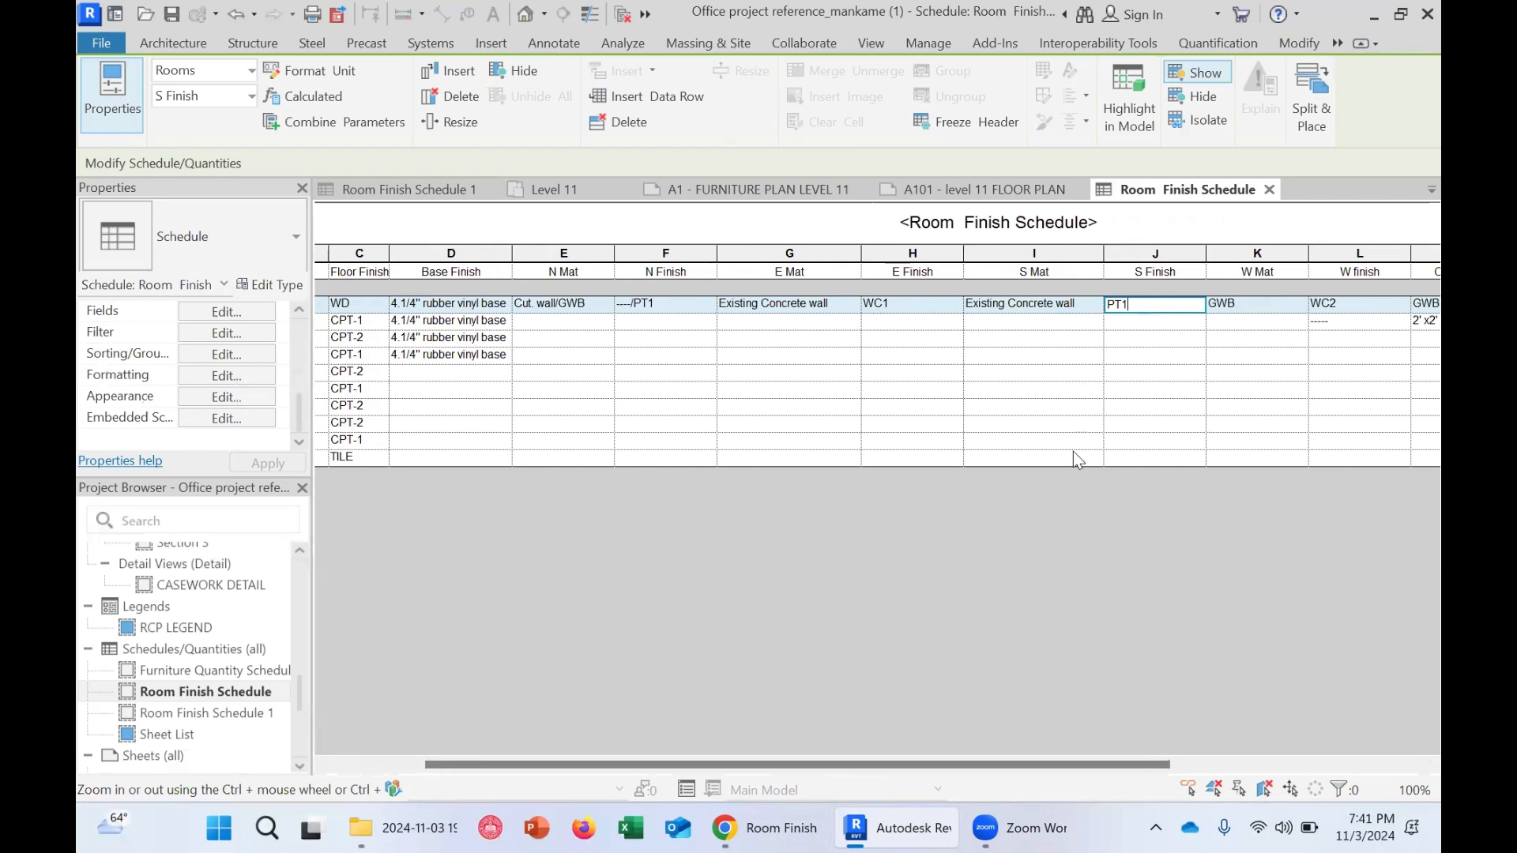
left_click(1262, 303)
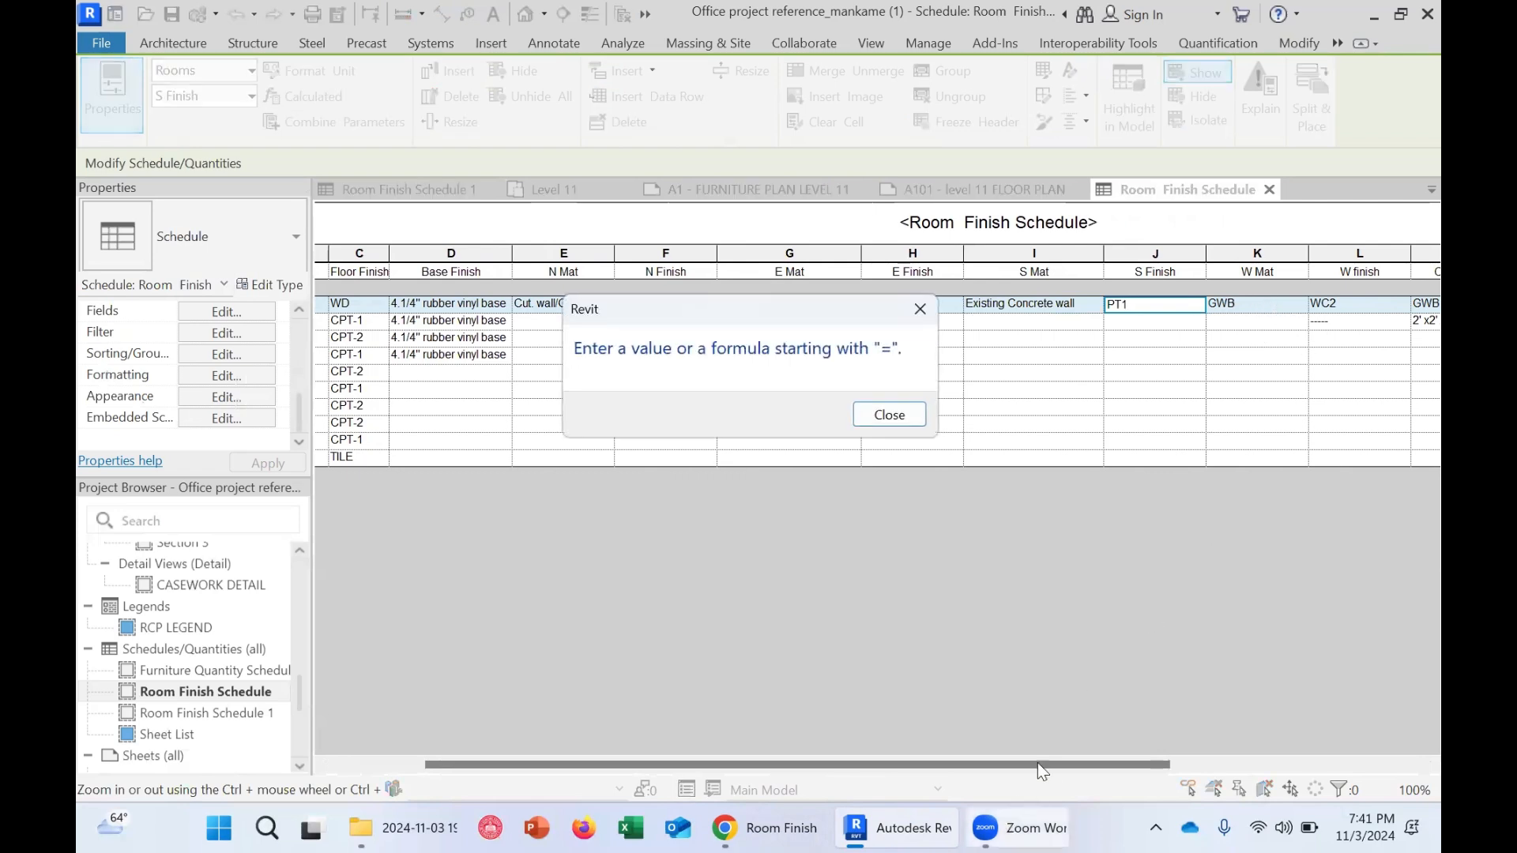
left_click(899, 417)
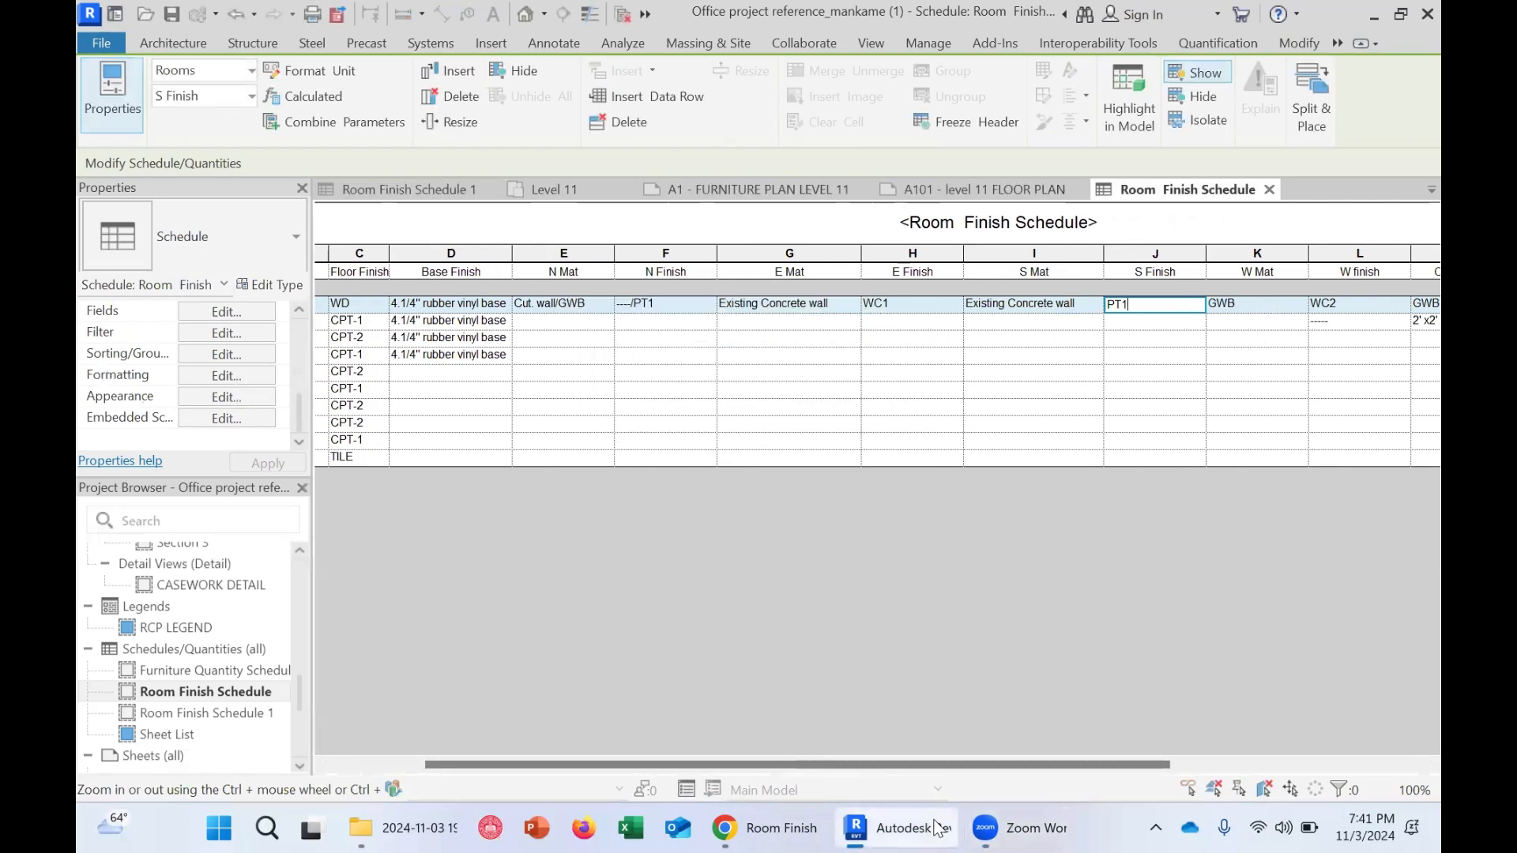
Try to select the Ceiling Height and Ceiling Finish cells, closing the value-entry alert each time
left_click_drag(702, 764, 858, 764)
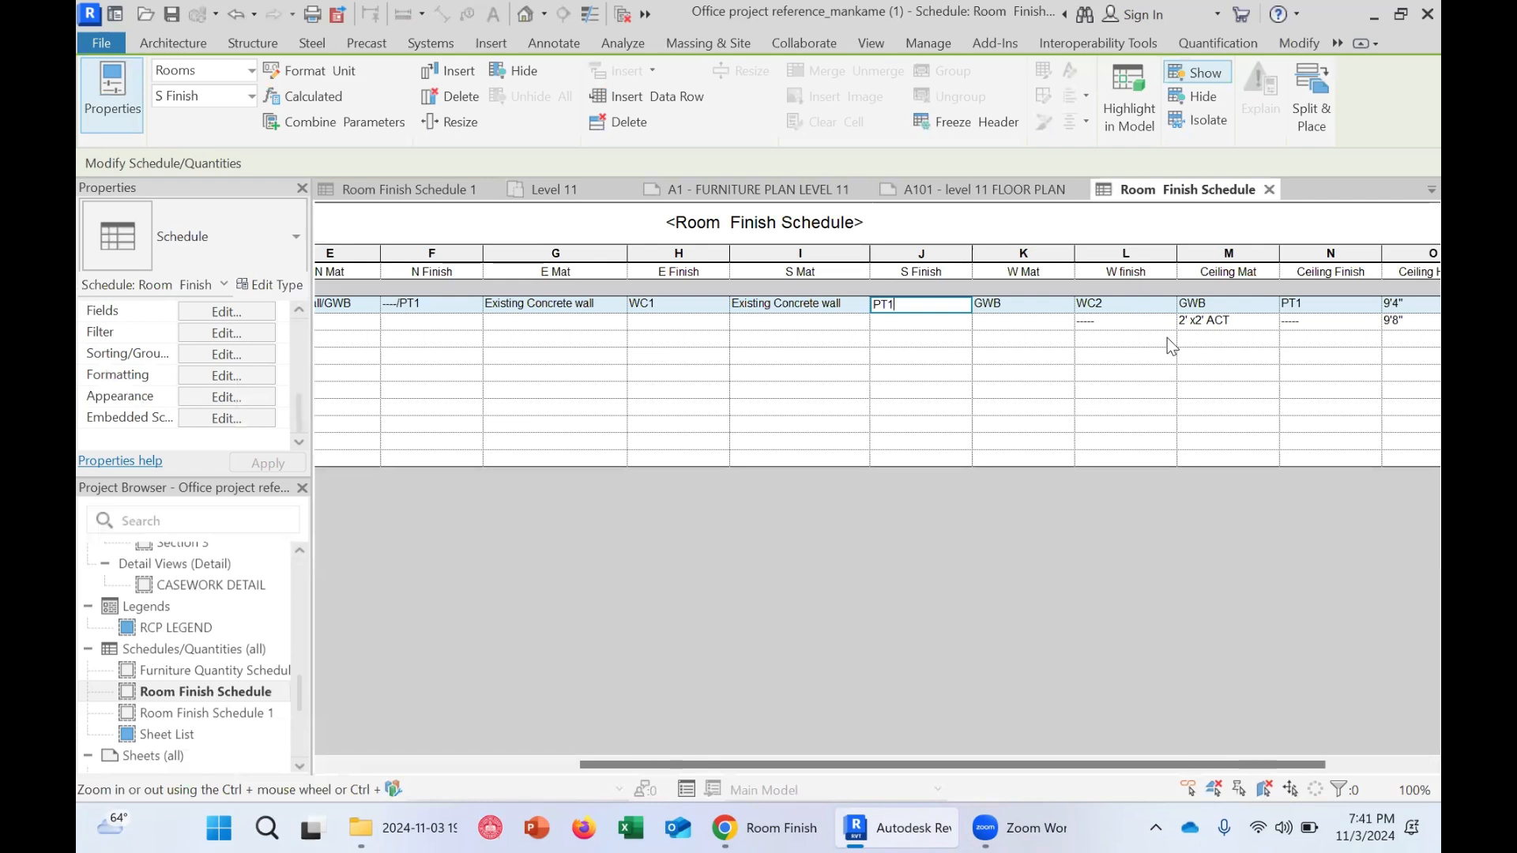
left_click_drag(1070, 761, 1159, 730)
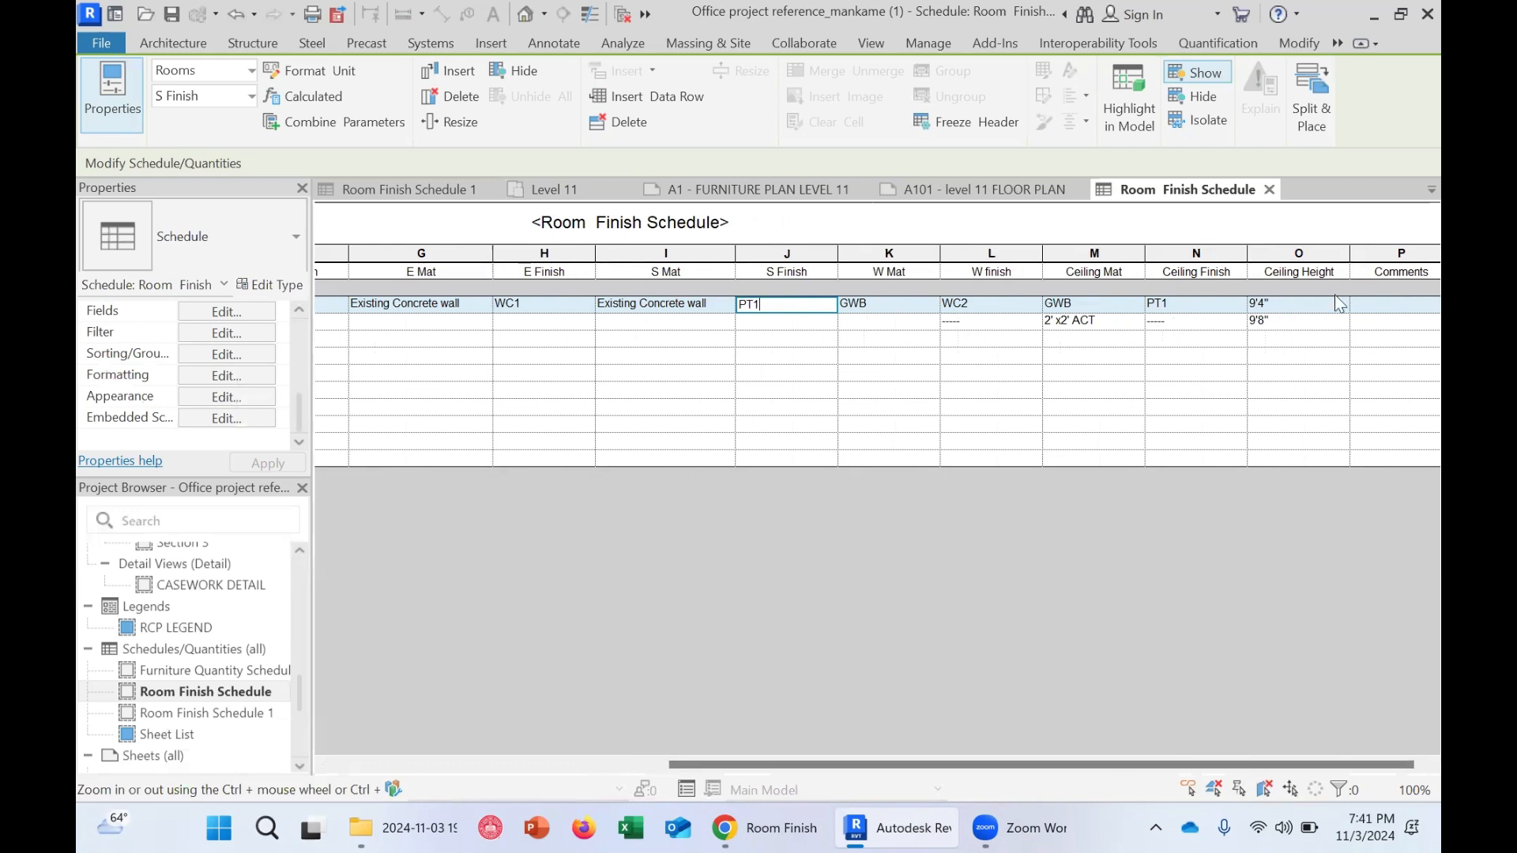
left_click(1298, 323)
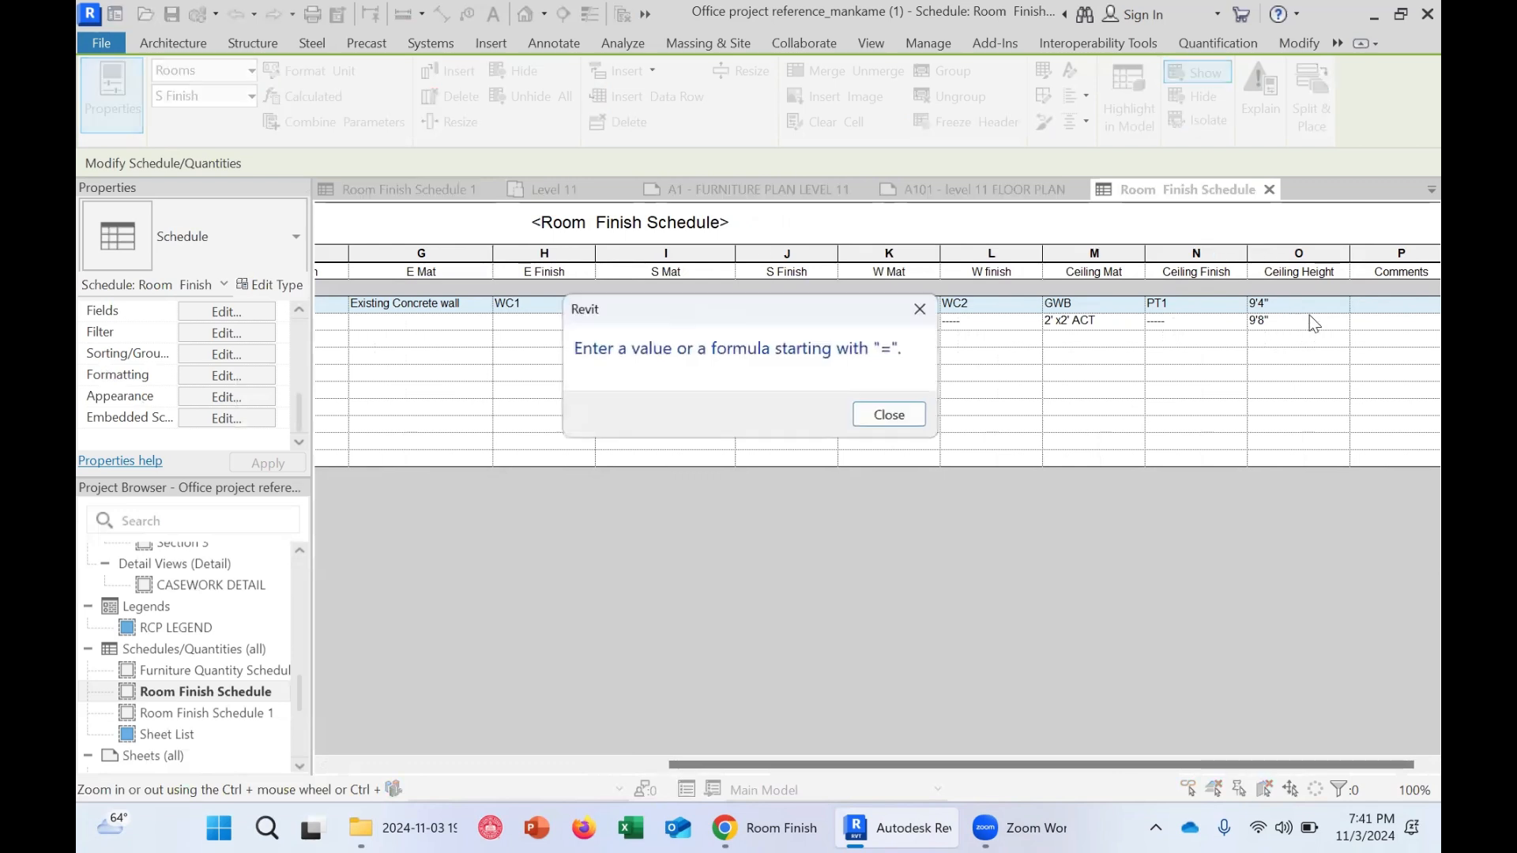
left_click(890, 414)
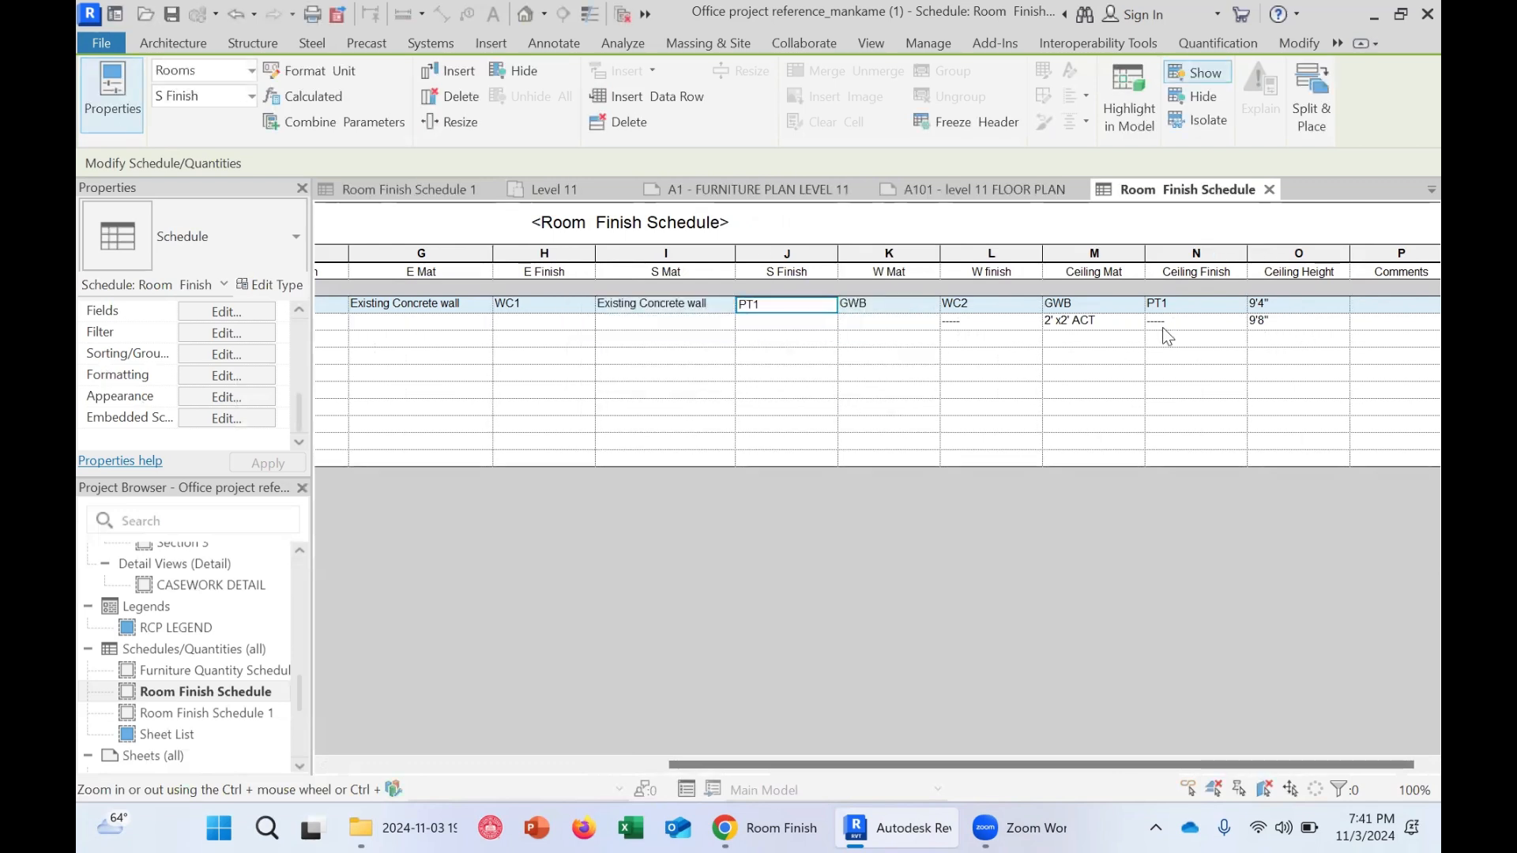
left_click(1086, 334)
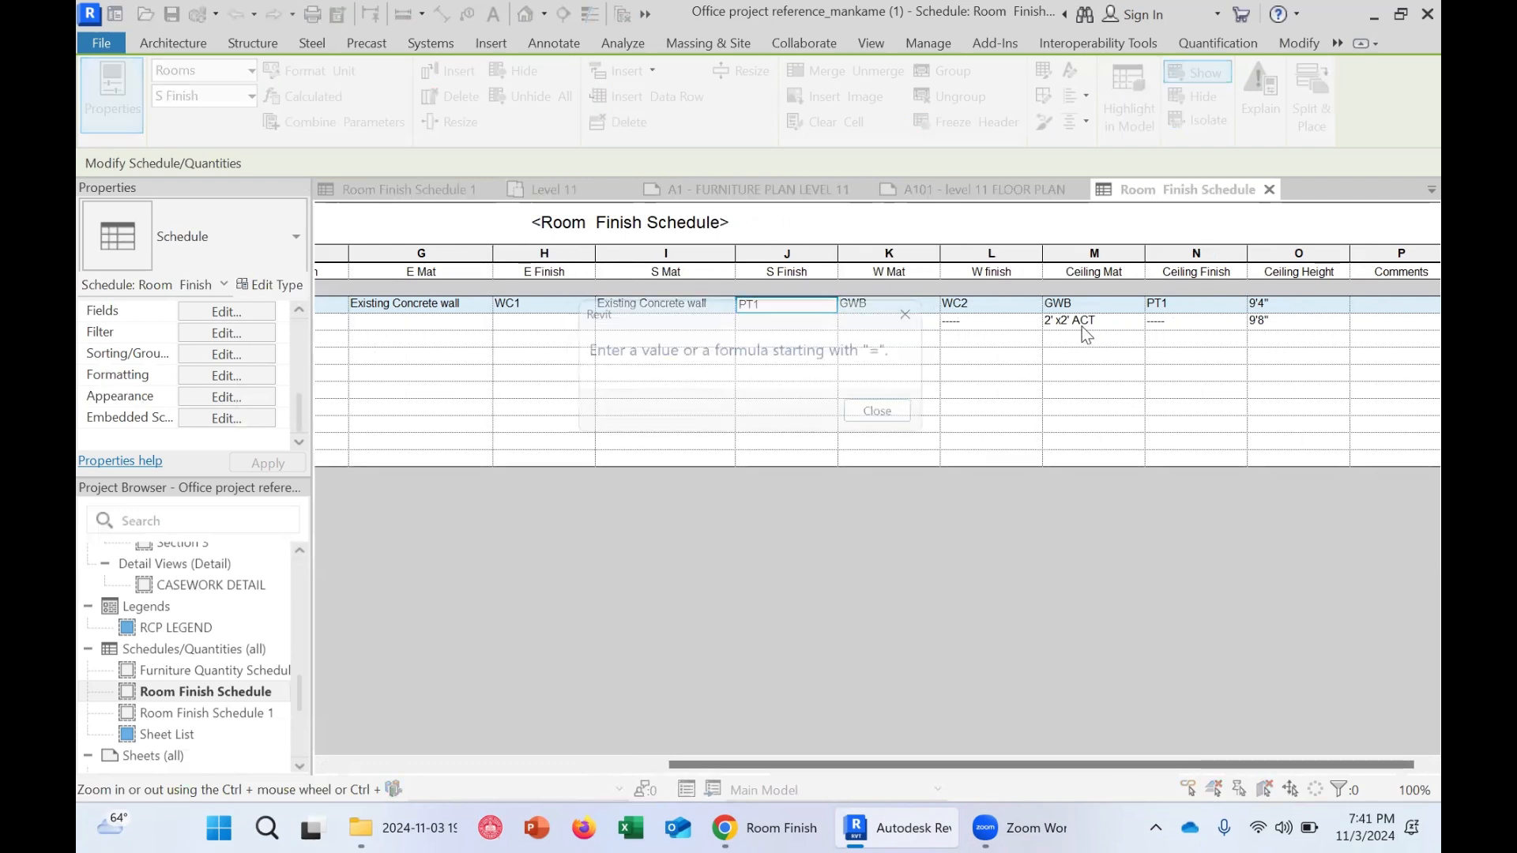
left_click(877, 411)
left_click(1117, 356)
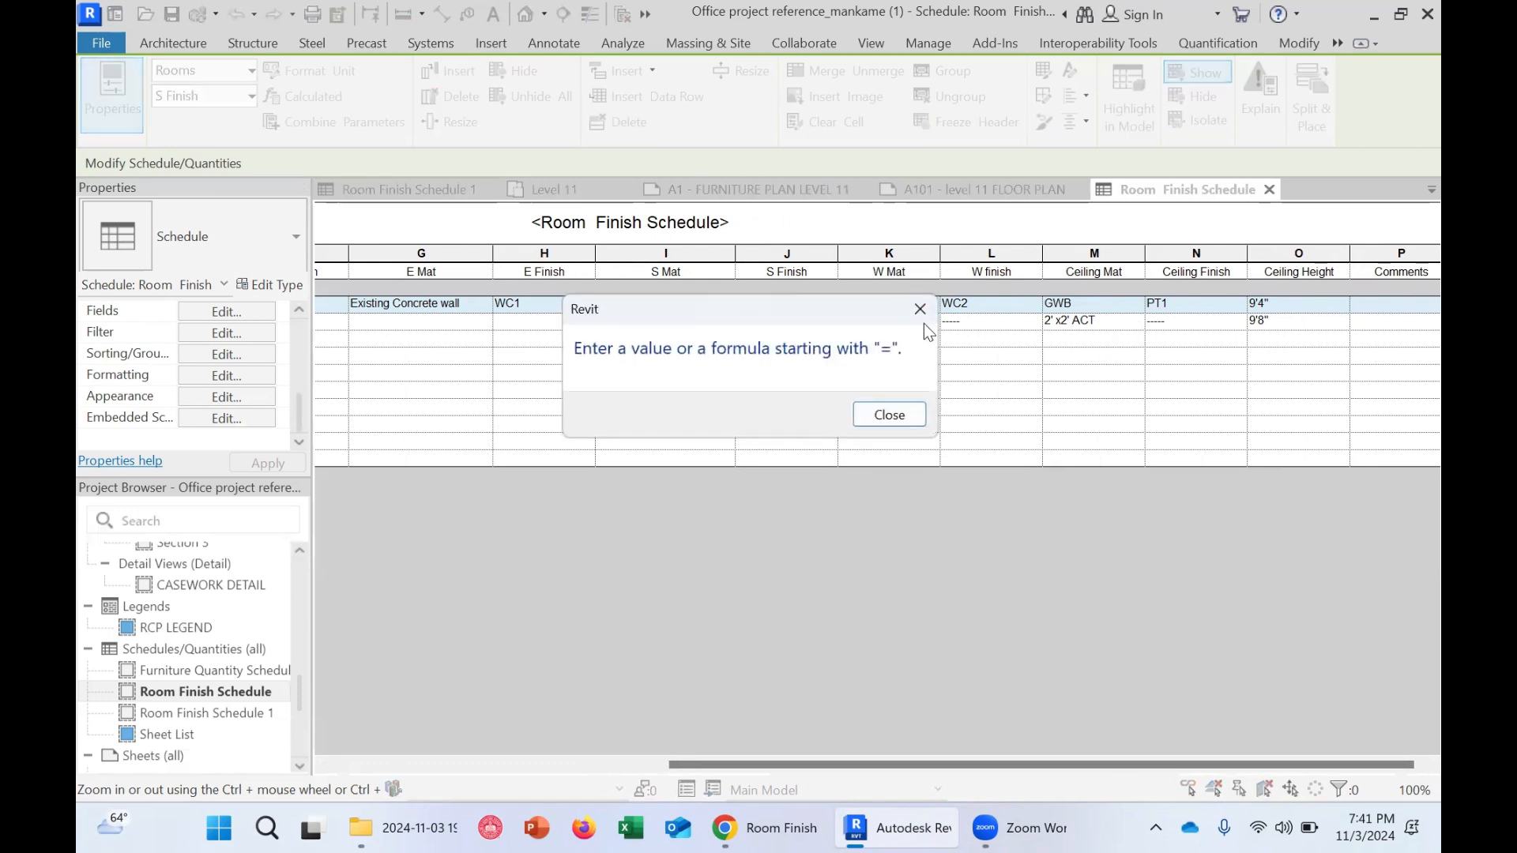
left_click(878, 411)
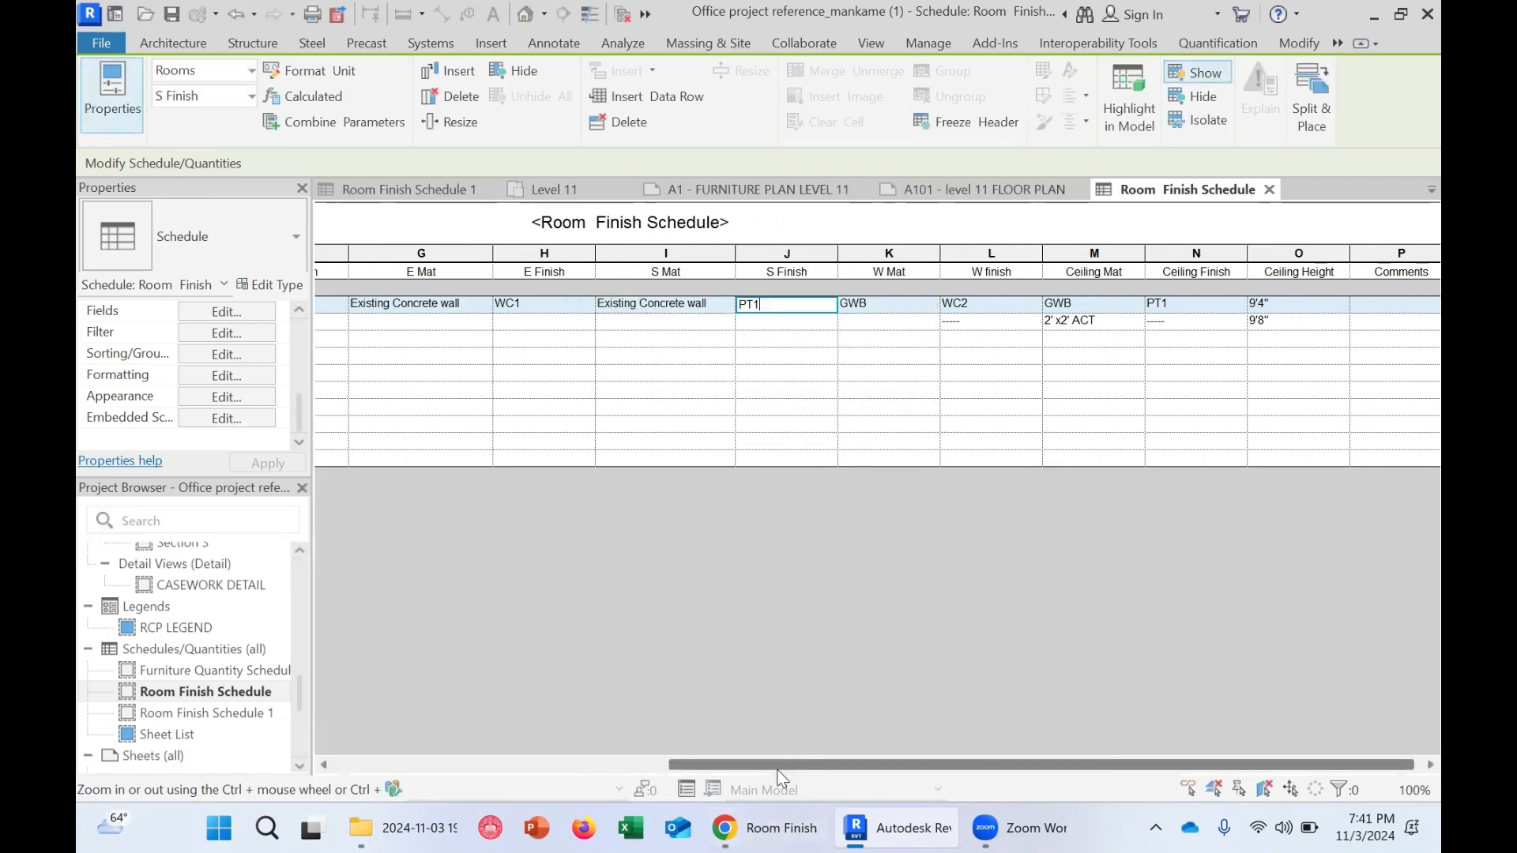
Try once more to select the lobby's ceiling cells, dismissing the value-entry alert each time
left_click_drag(760, 765, 496, 765)
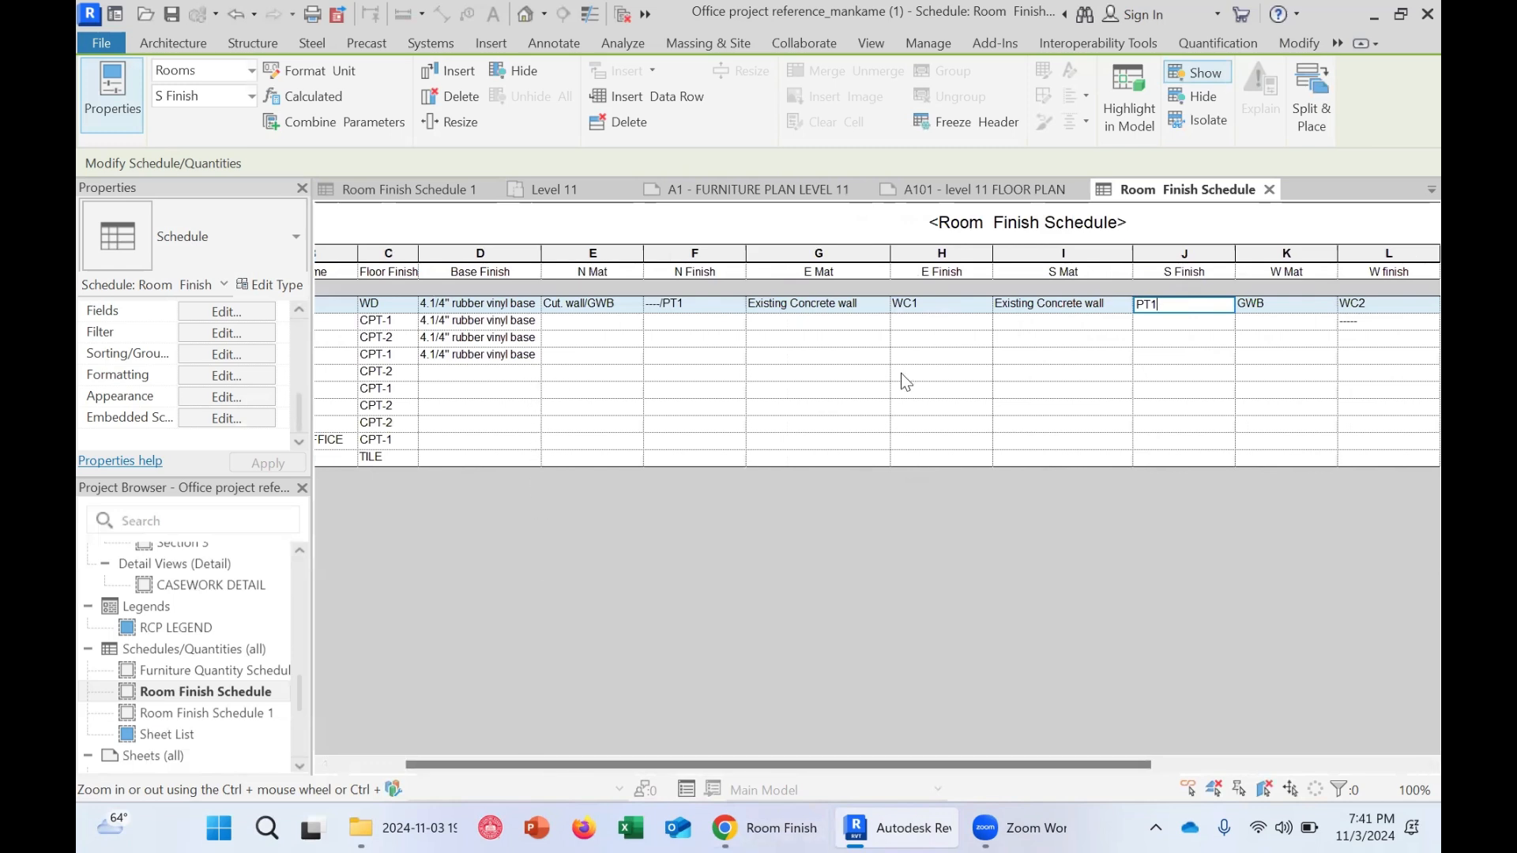
left_click_drag(899, 757, 1171, 760)
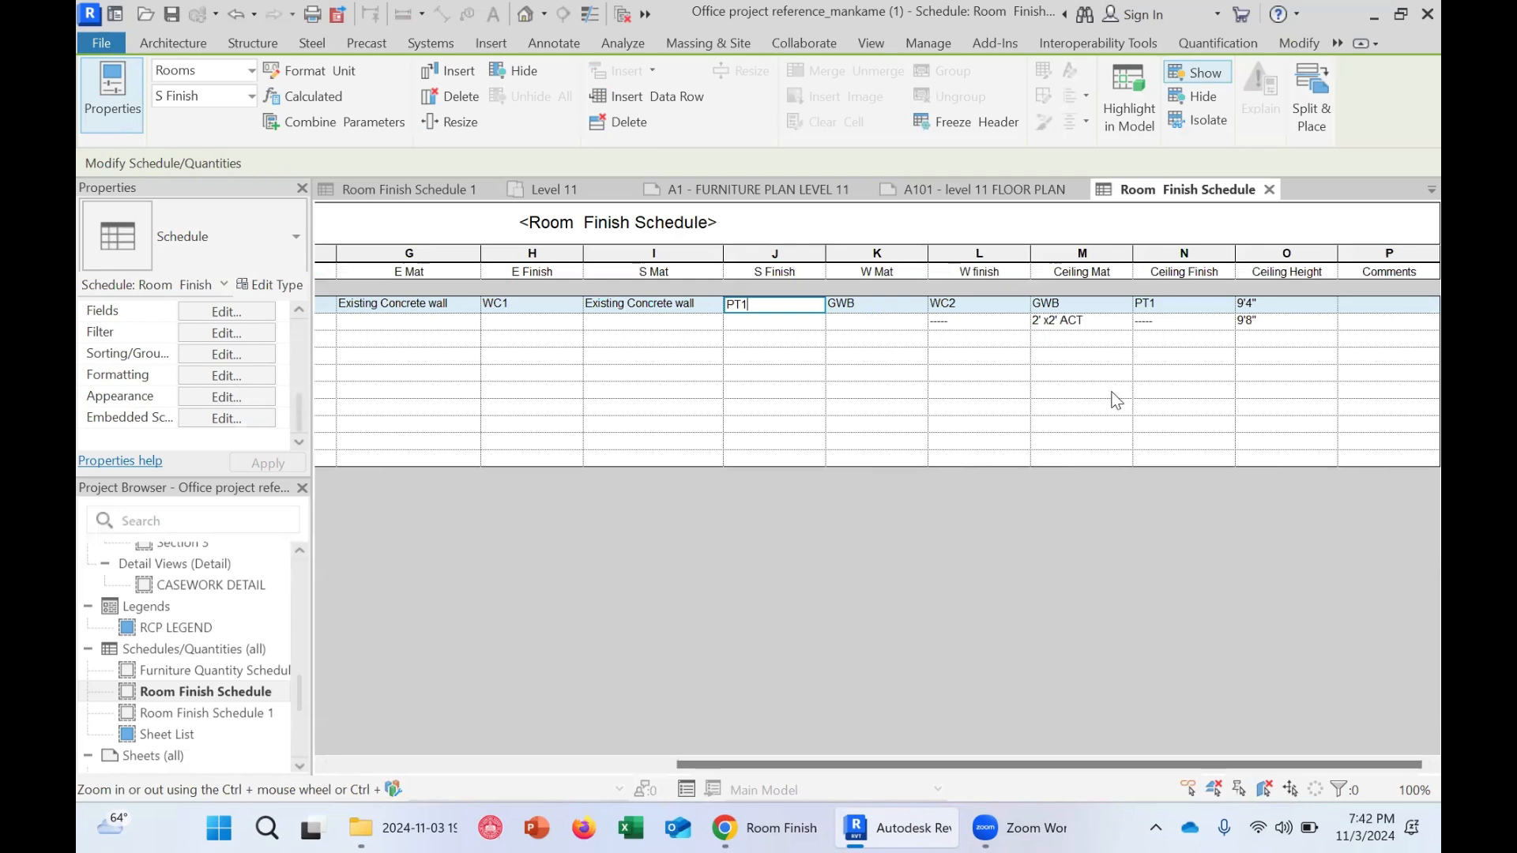
left_click(1103, 352)
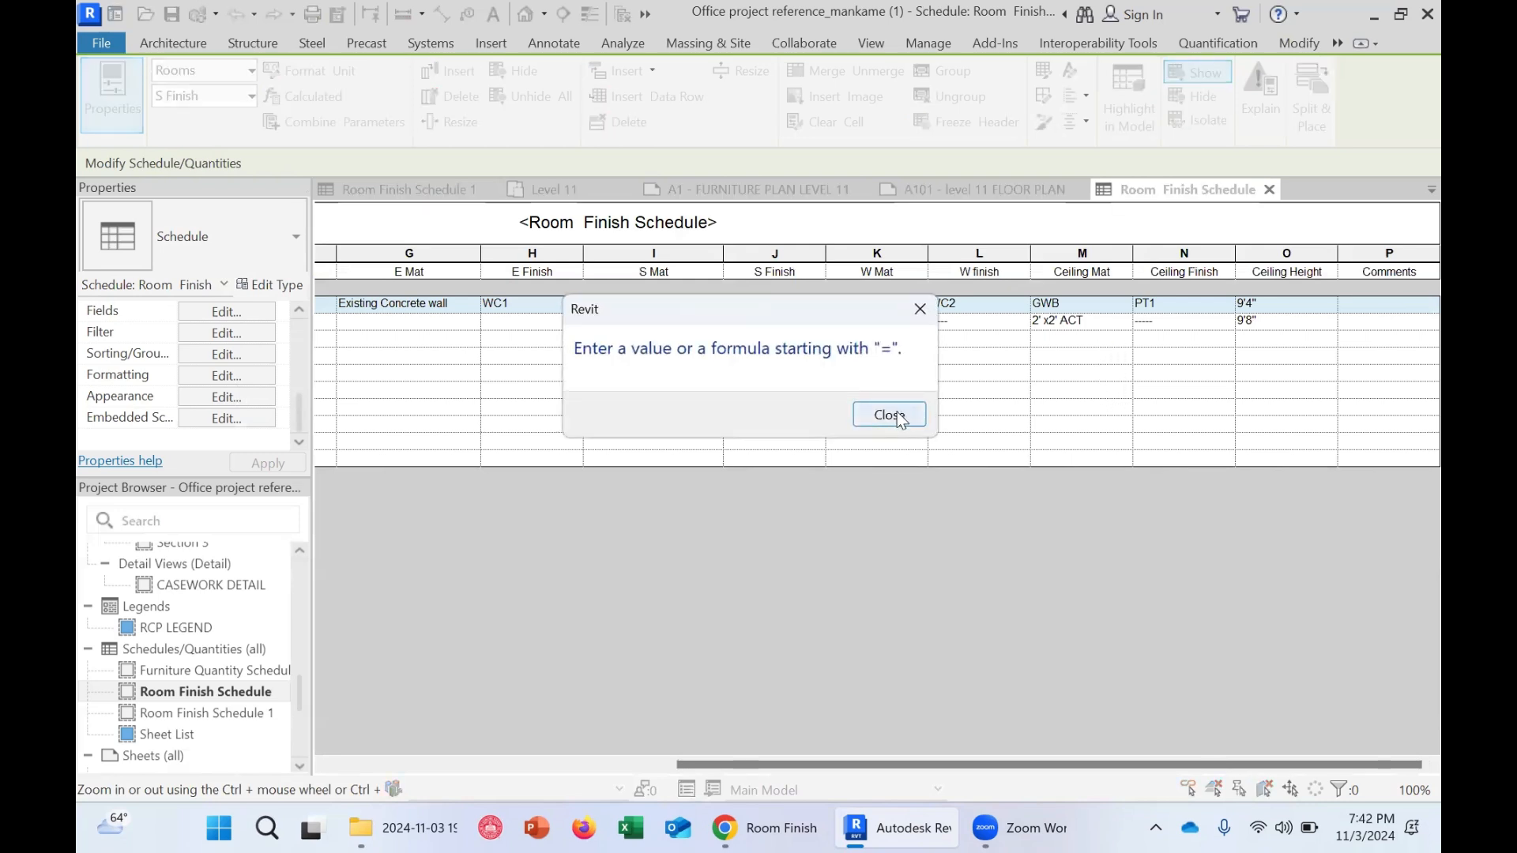
left_click(886, 416)
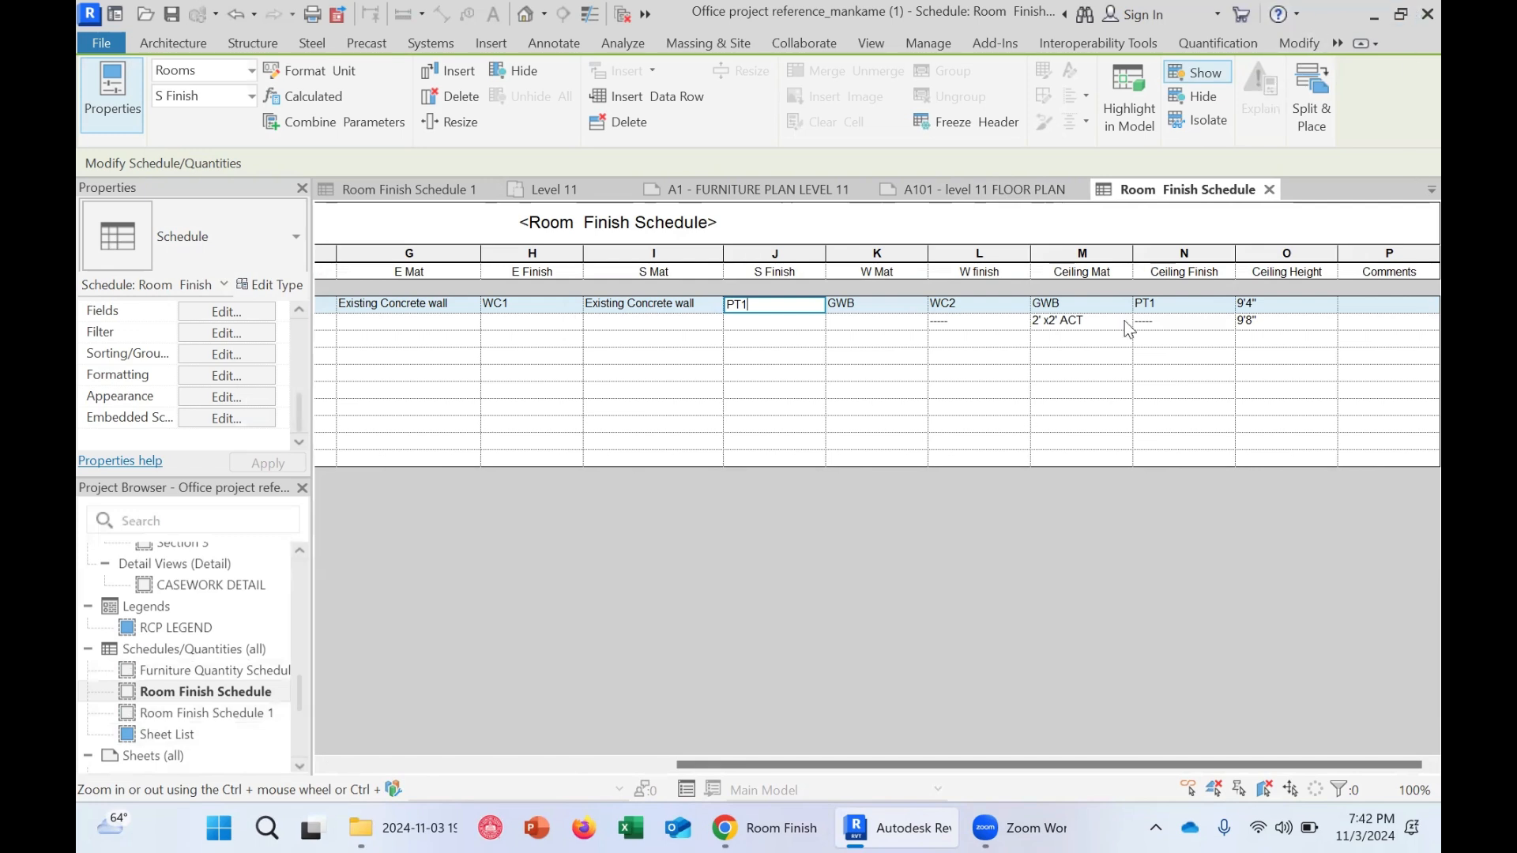
left_click(1082, 318)
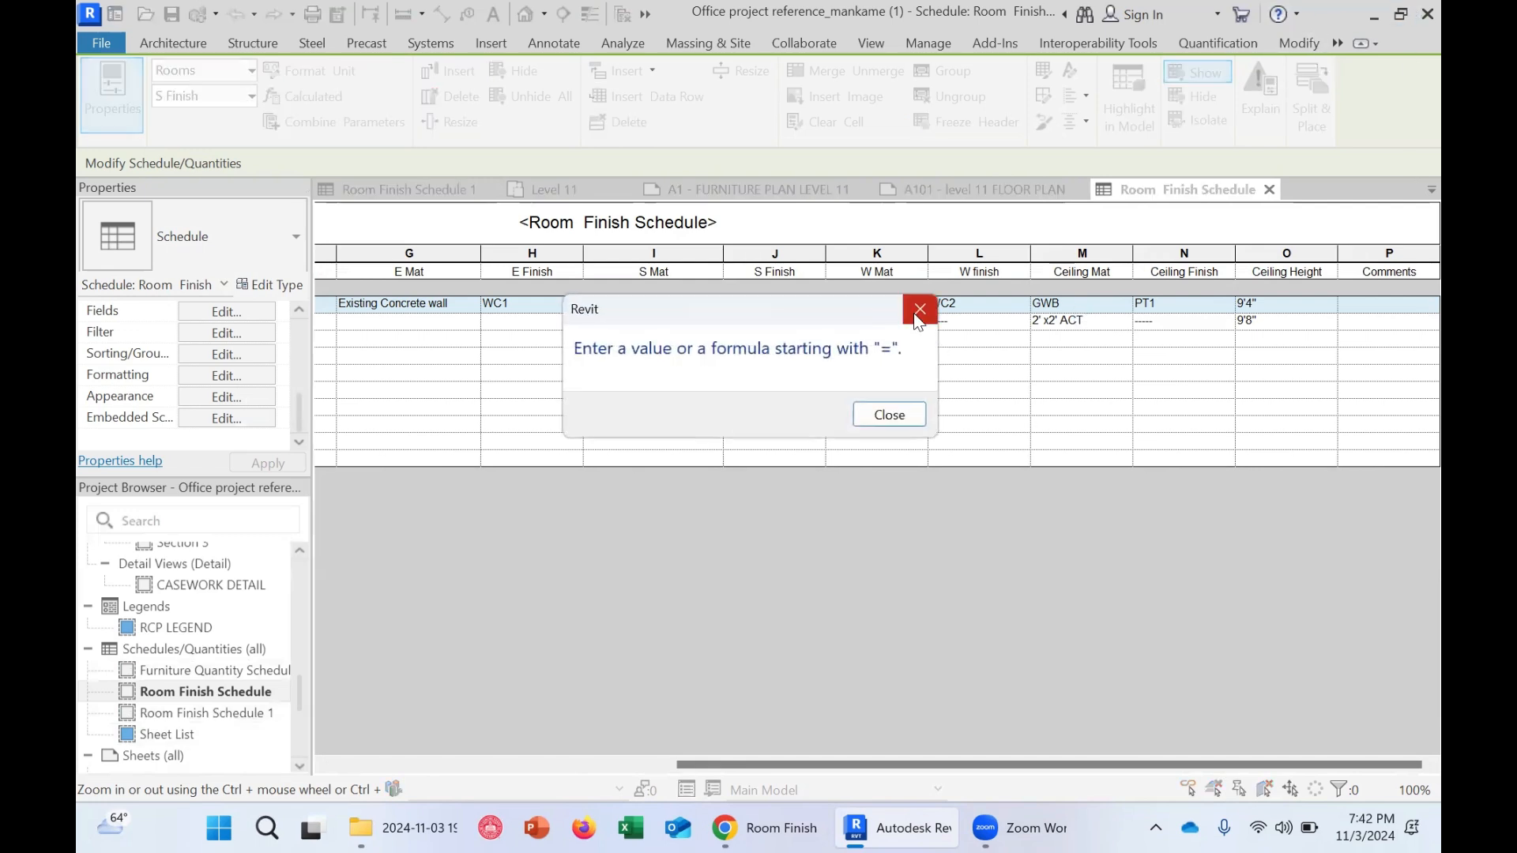
left_click(916, 312)
left_click(915, 311)
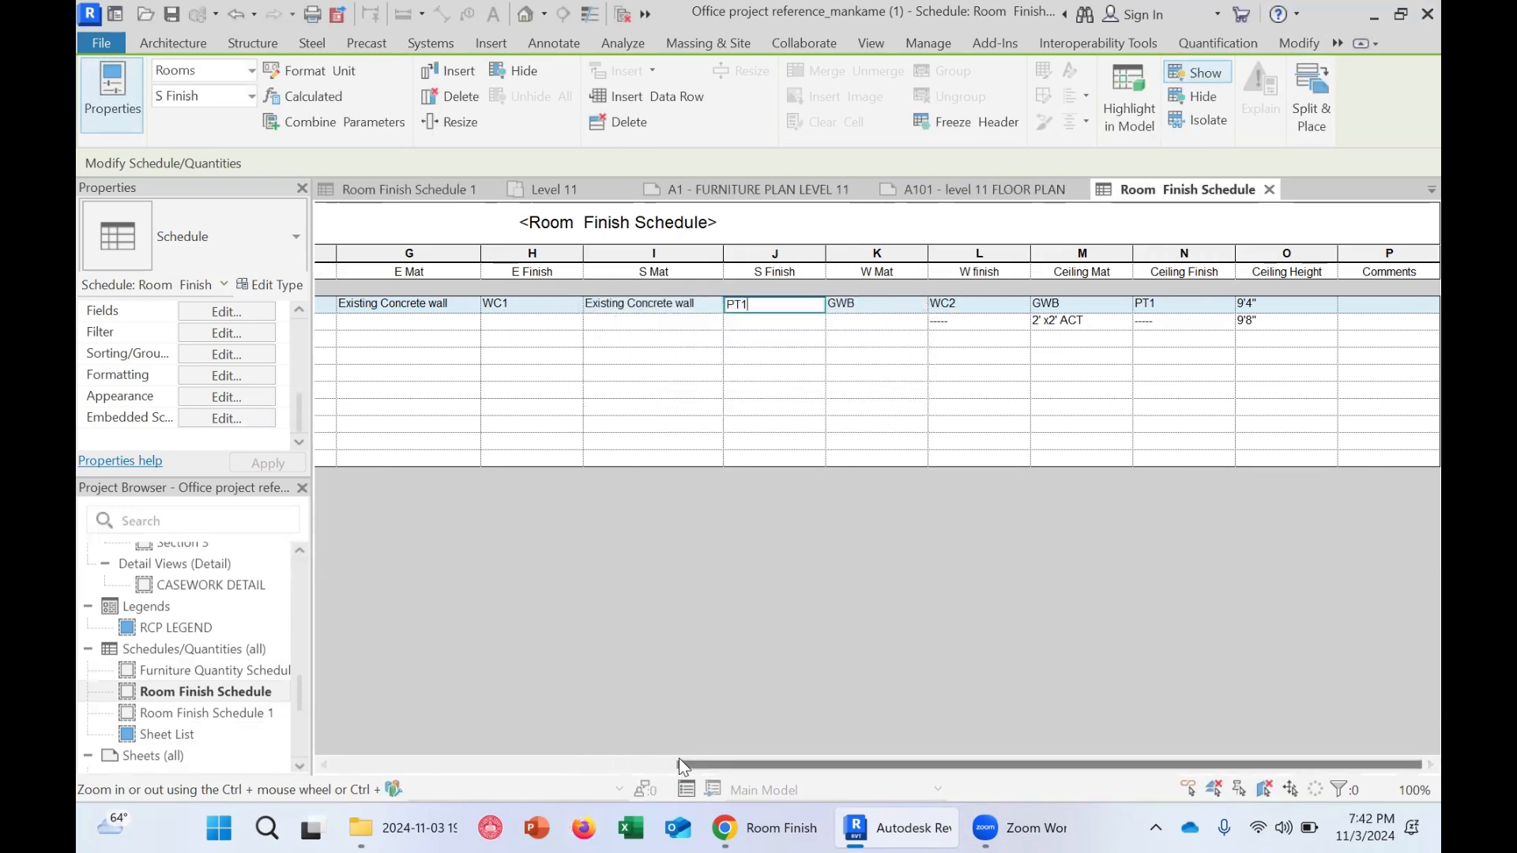
Group the N Mat and N Finish column headers under a new header named NORTH
left_click_drag(687, 765, 327, 822)
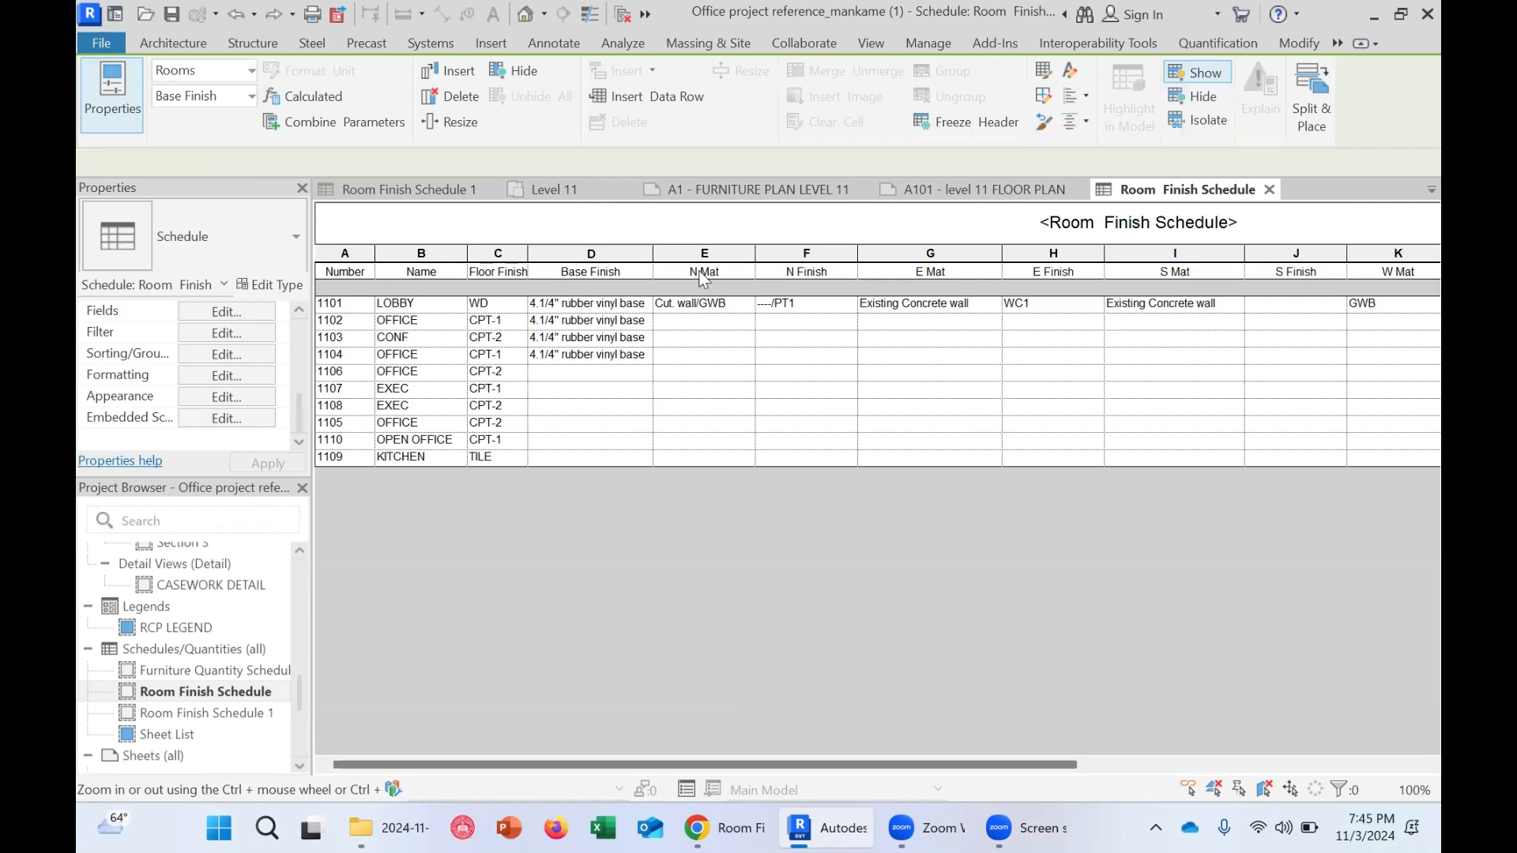
left_click(790, 269)
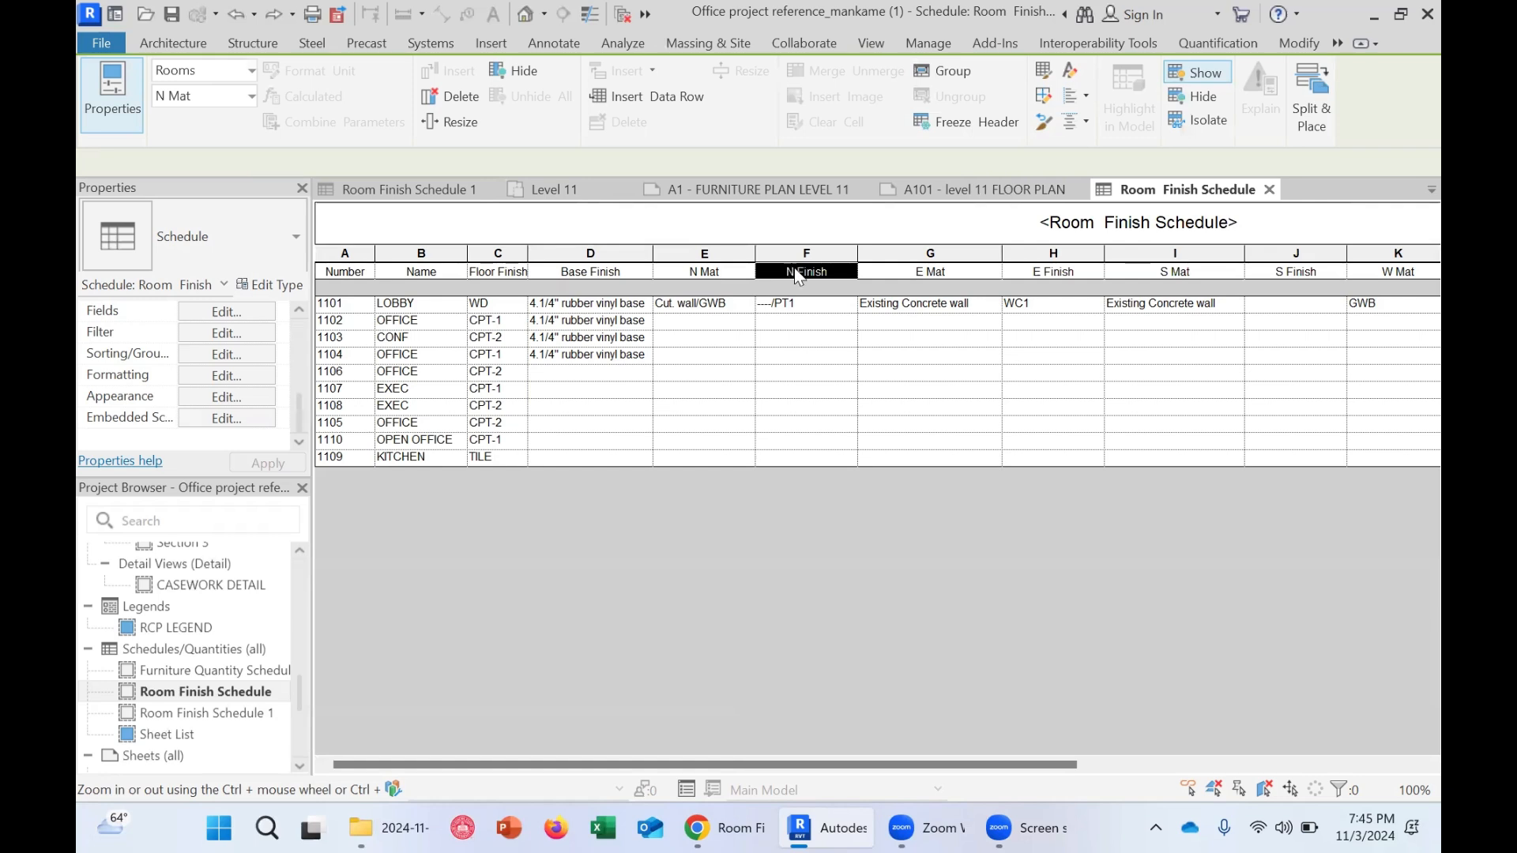
left_click(953, 71)
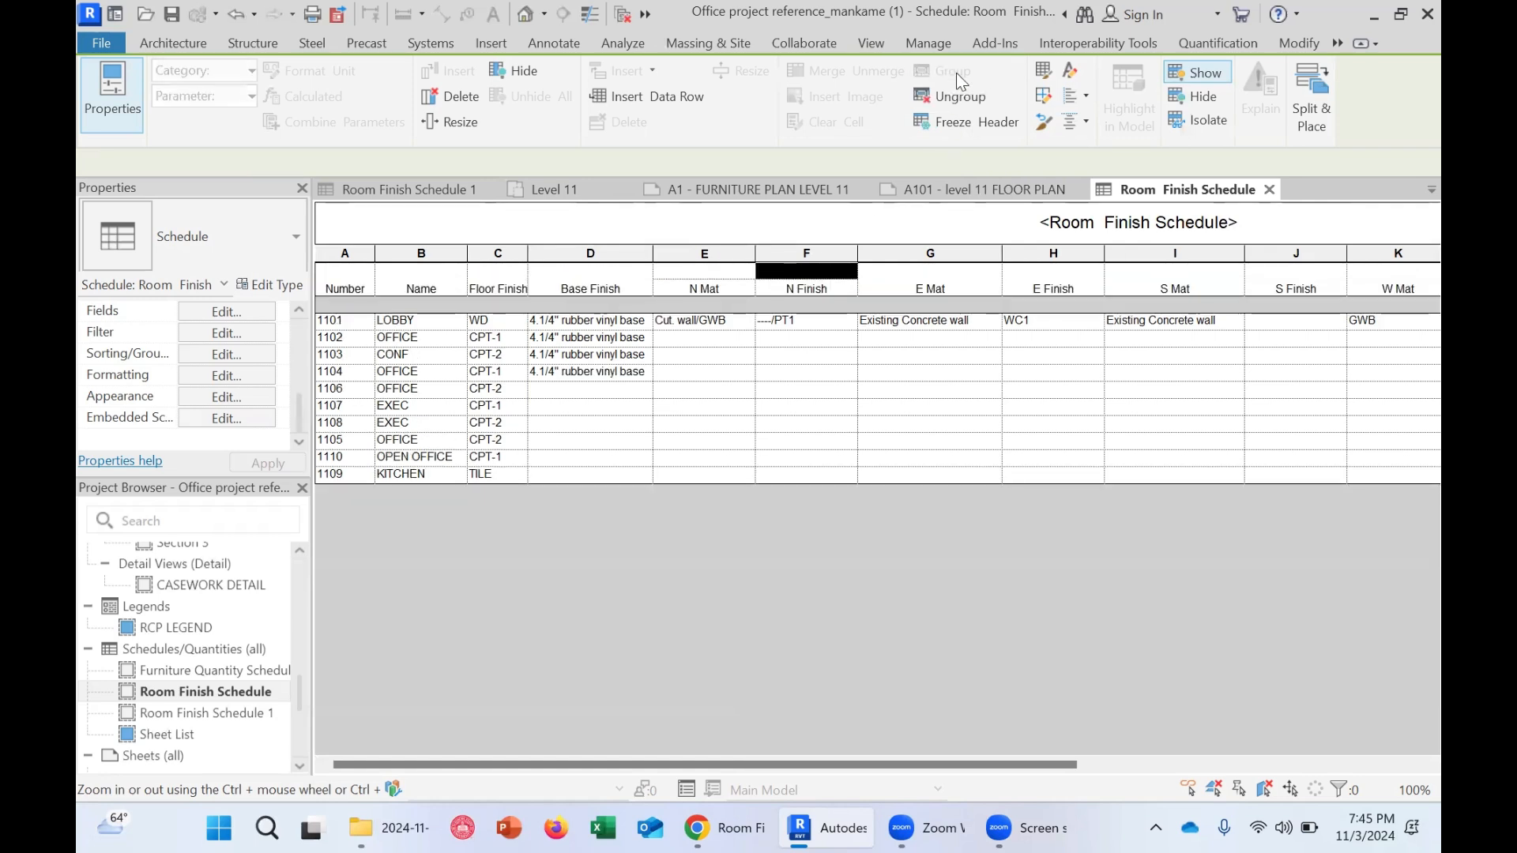
left_click(745, 441)
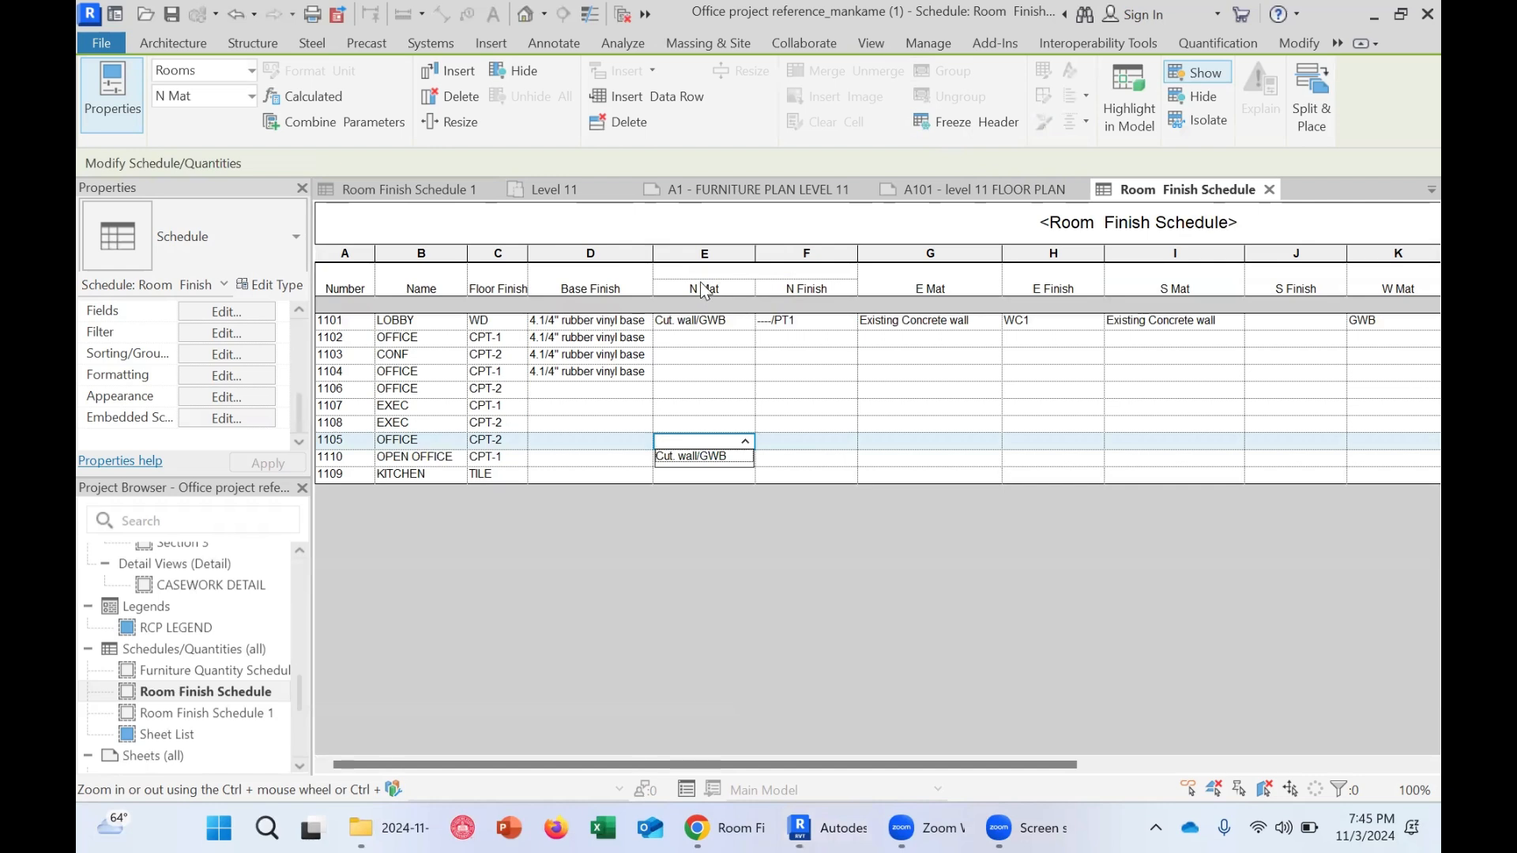
left_click(725, 290)
left_click(782, 292)
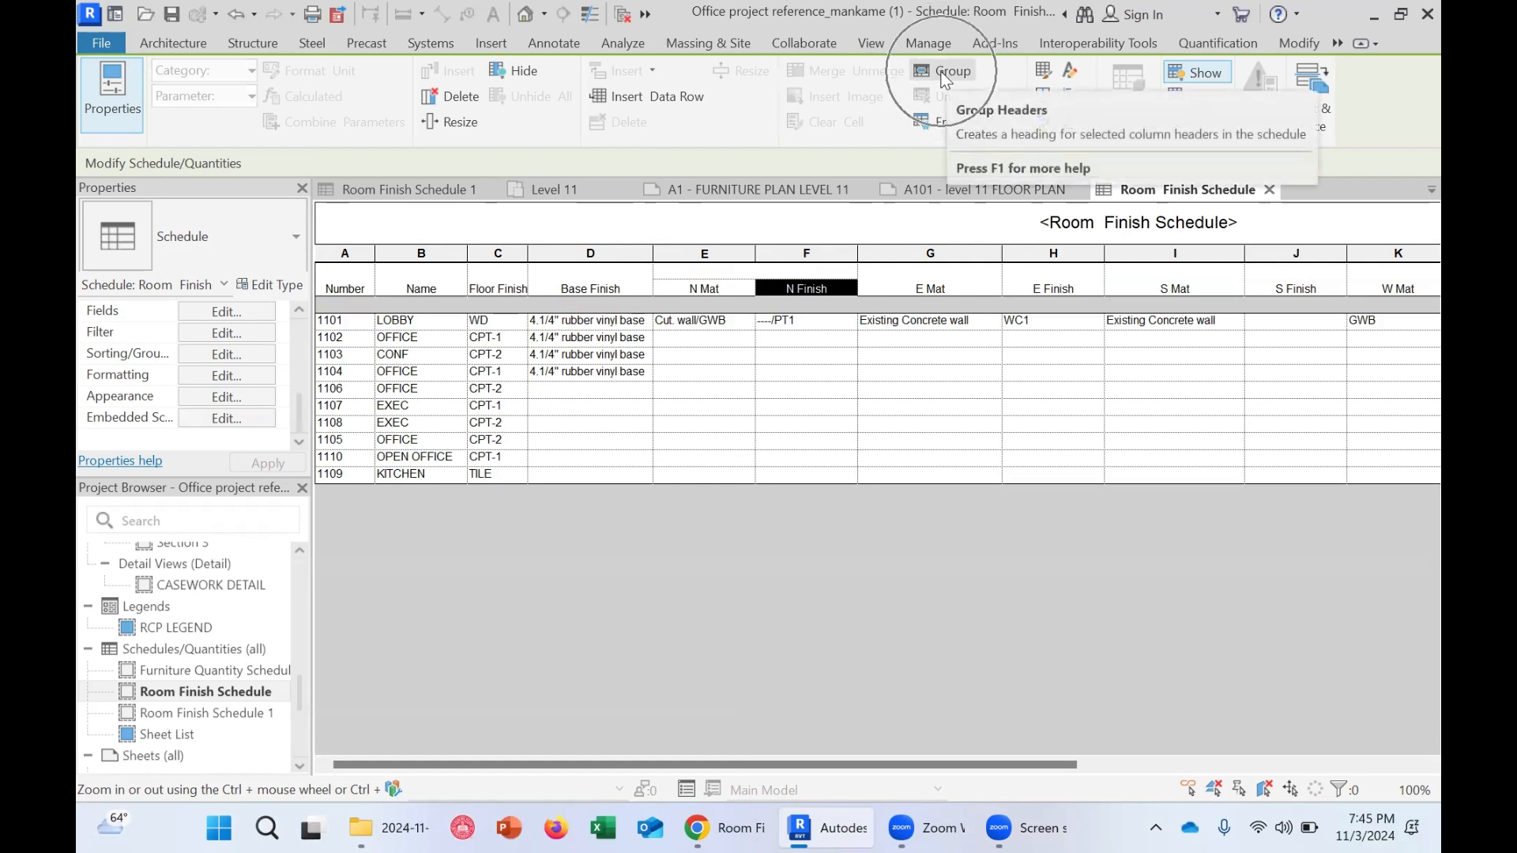
left_click(729, 280)
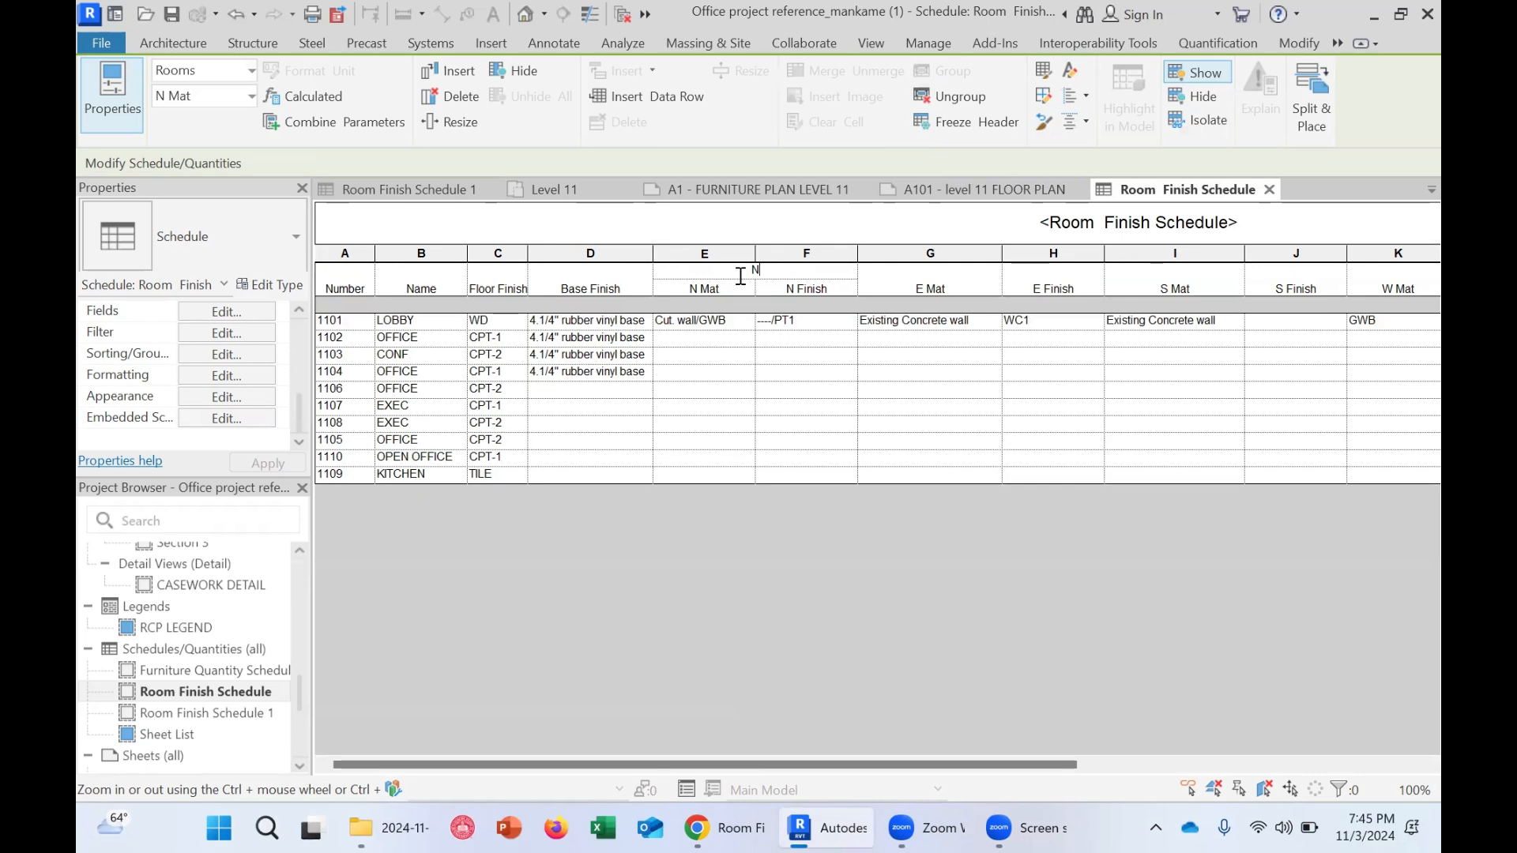
type("NORTH")
Group the E Mat and E Finish column headers under a new header named EAST
left_click(909, 291)
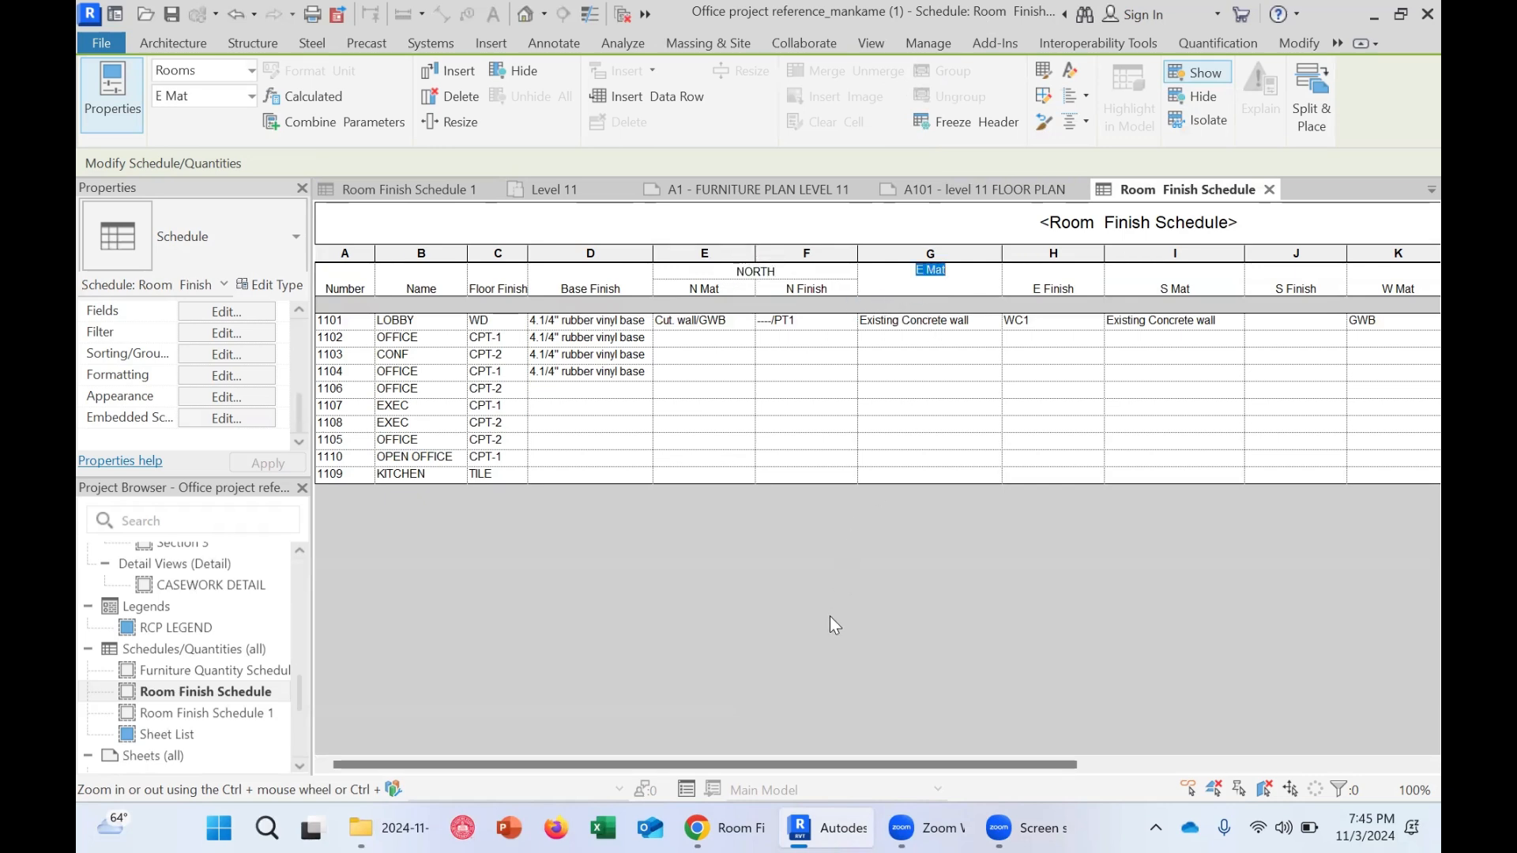
left_click(847, 677)
left_click_drag(937, 278, 1036, 269)
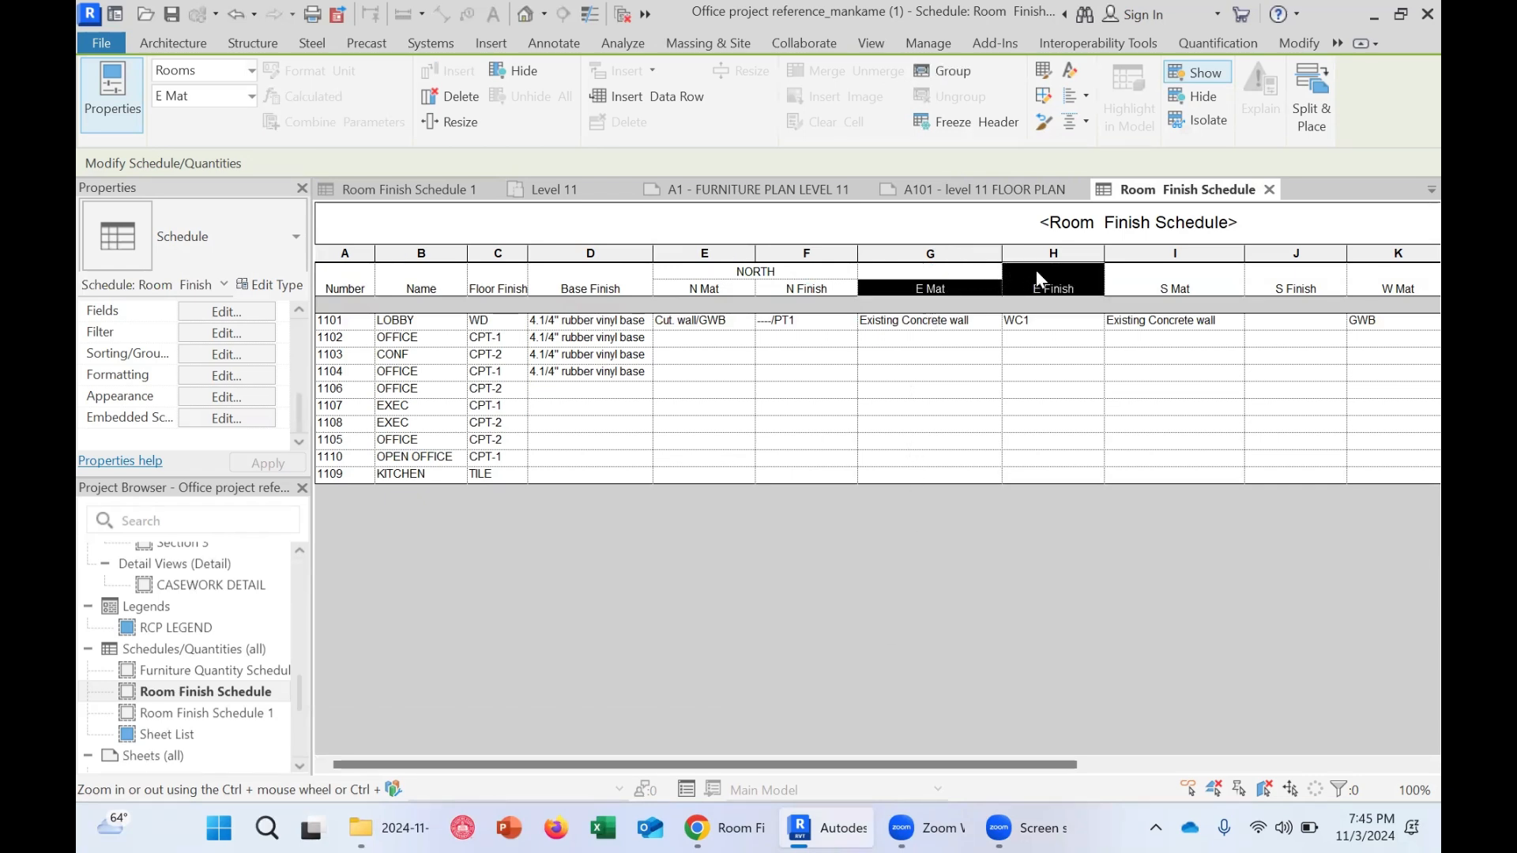
left_click(940, 68)
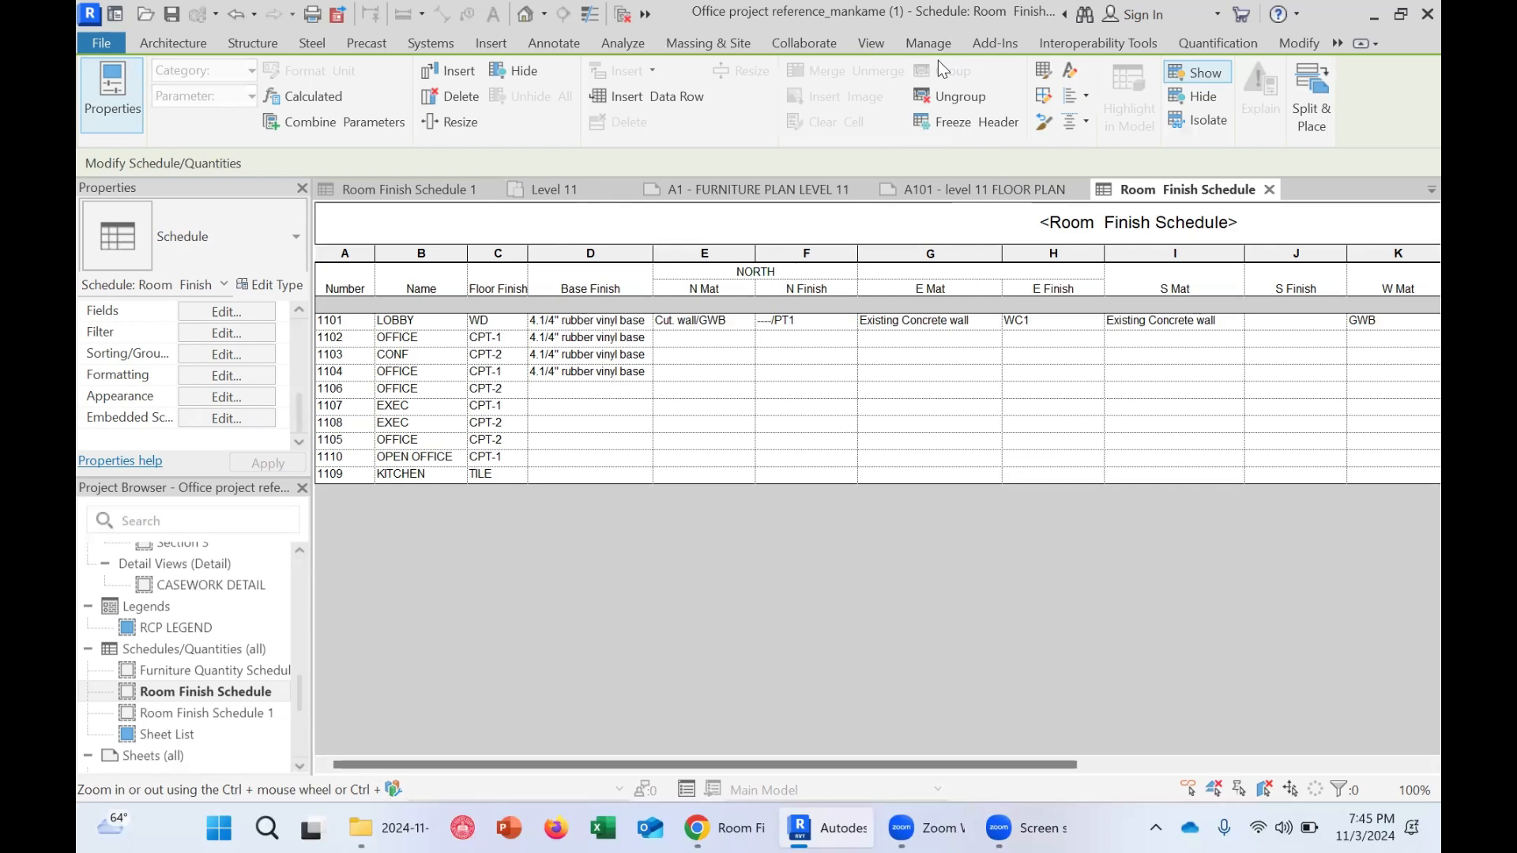
left_click(986, 272)
type("EAST")
Name the group header over the S Mat and S Finish columns SOUTH
key("Tab")
type("SOU")
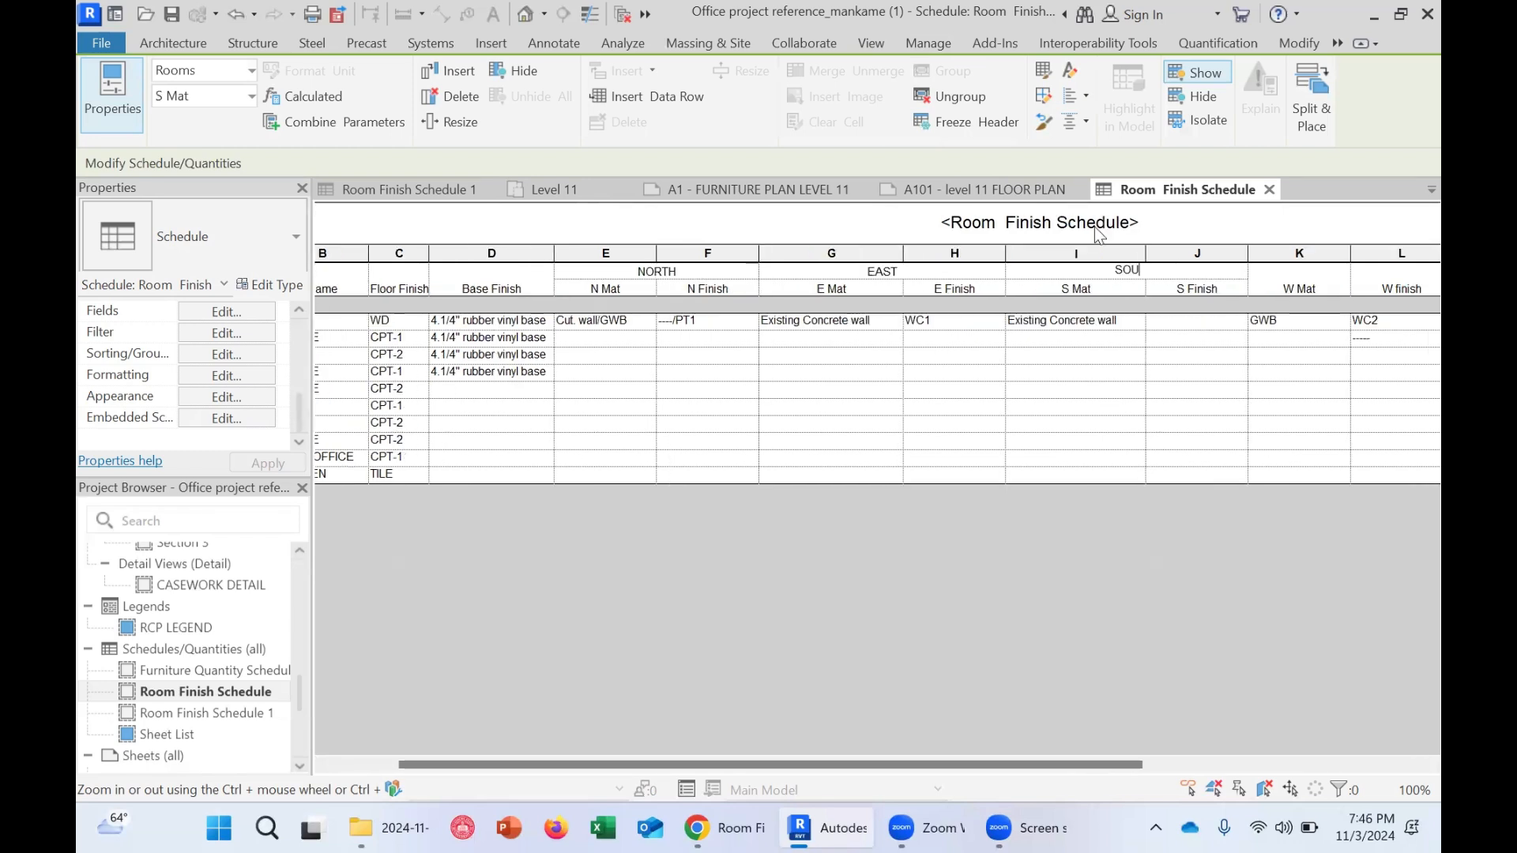
type("TH")
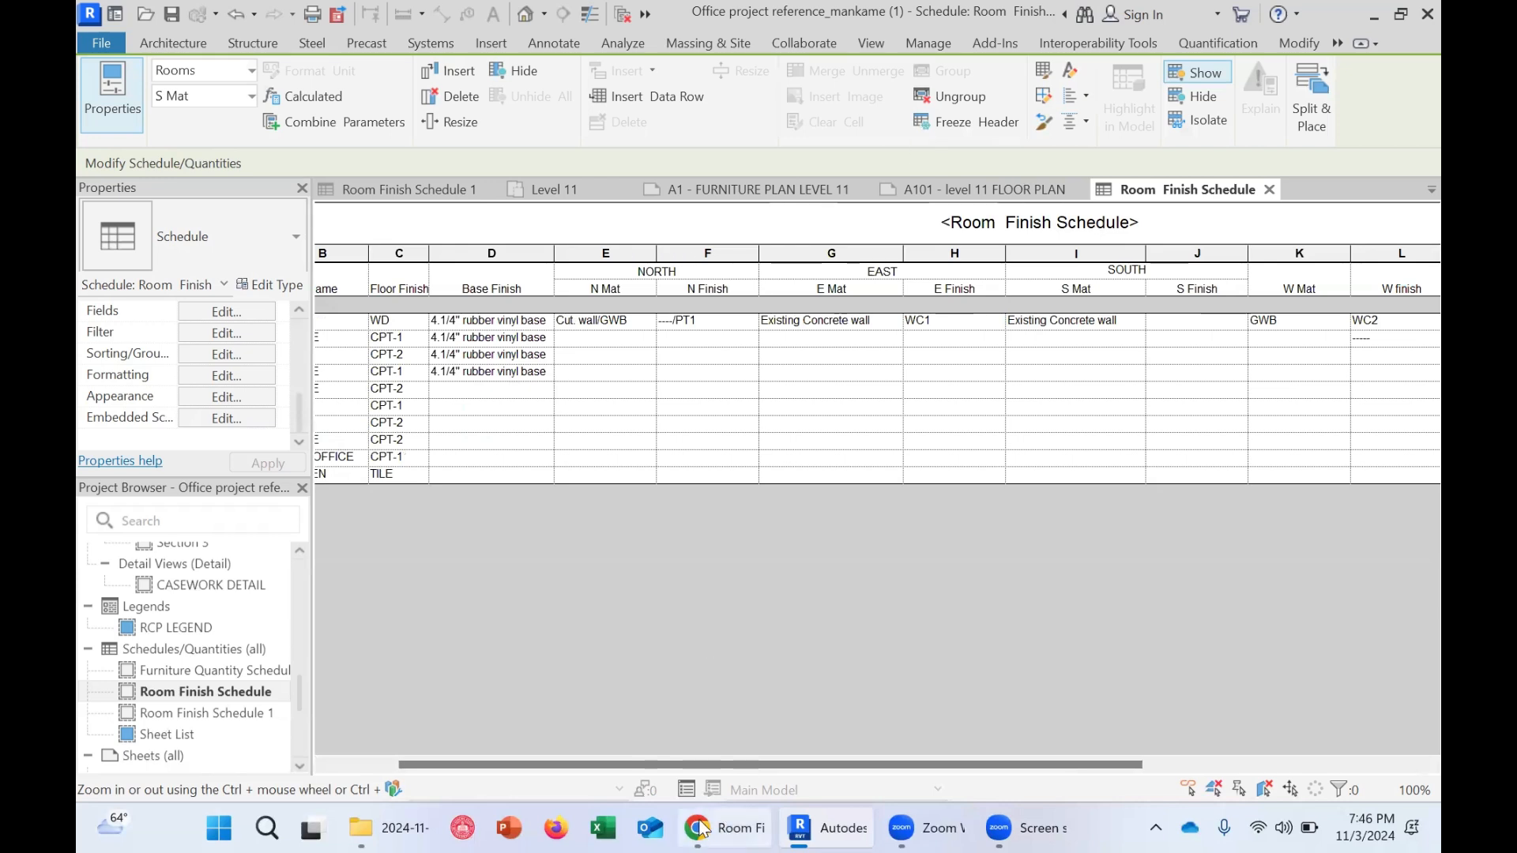
Open the Floor Finish column heading for editing
left_click_drag(675, 764, 576, 765)
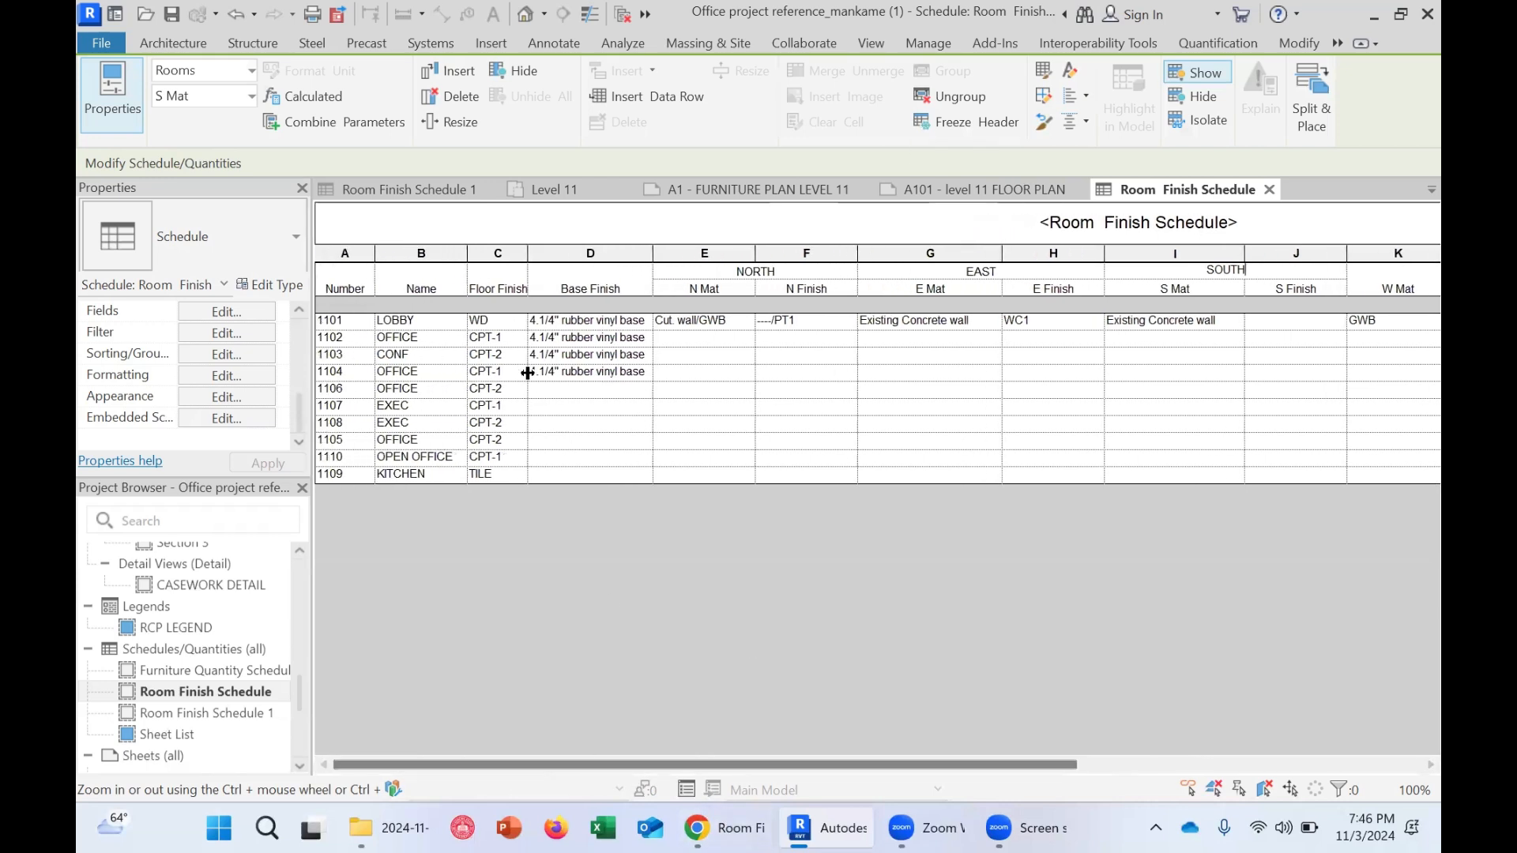
left_click(504, 275)
left_click(509, 288)
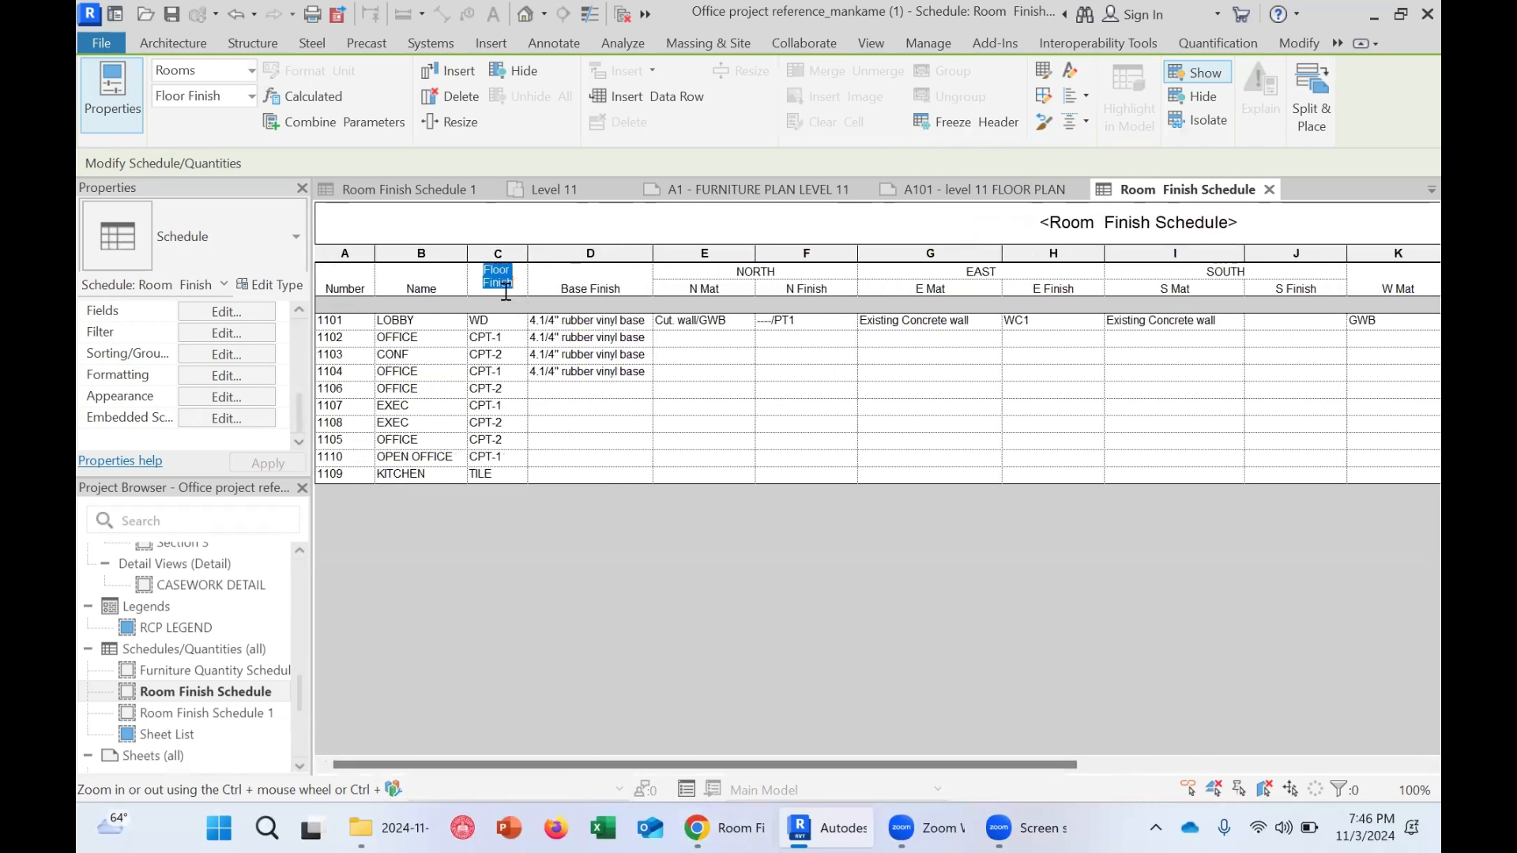
left_click(521, 285)
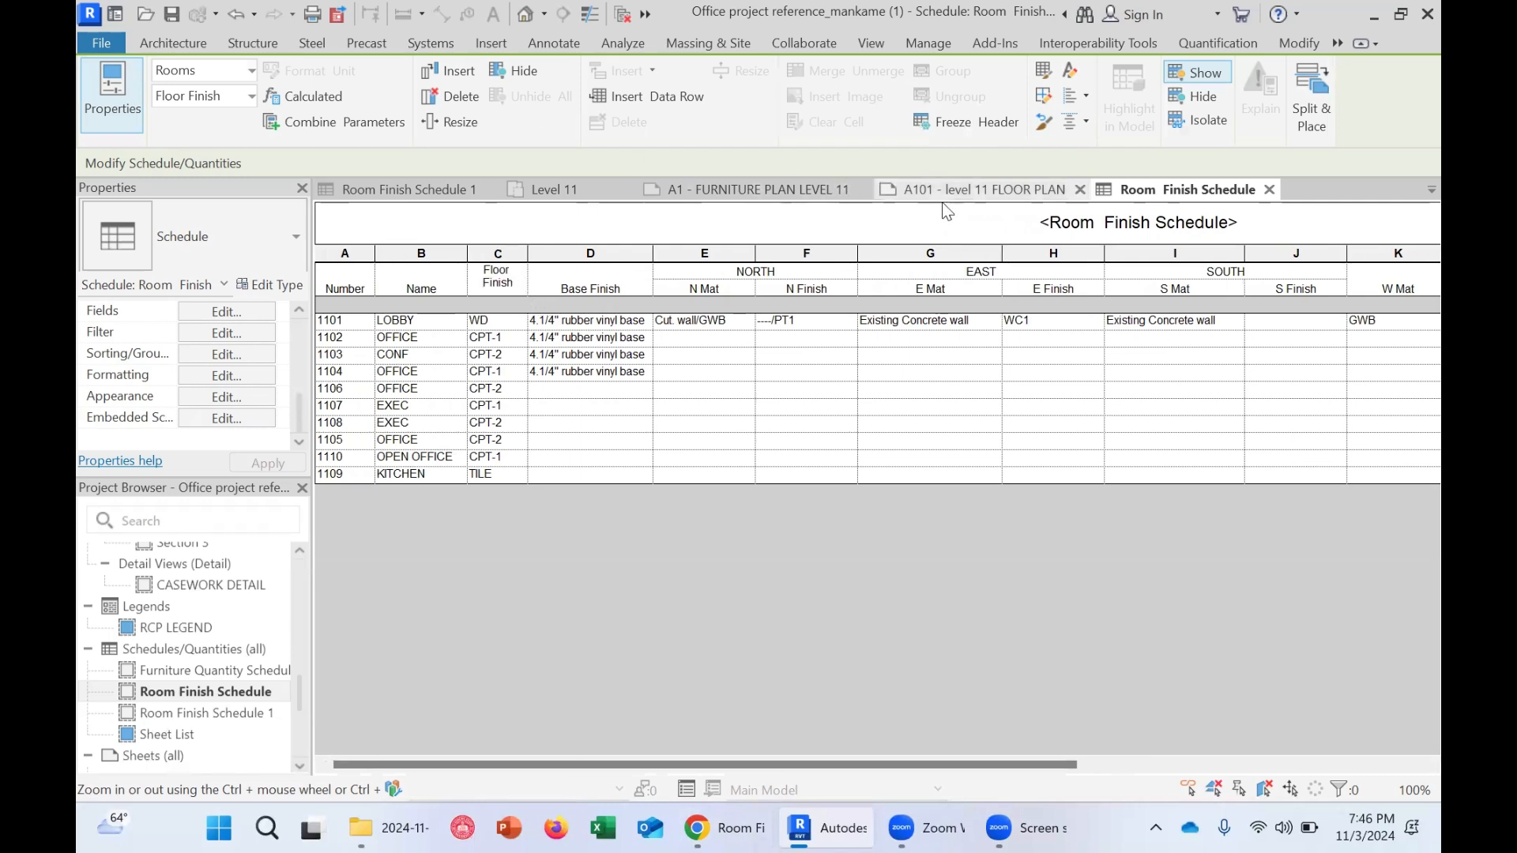
Open Room Finish Schedule 1 and inspect its grouped headers and its ceiling and floor finish cells
left_click(393, 189)
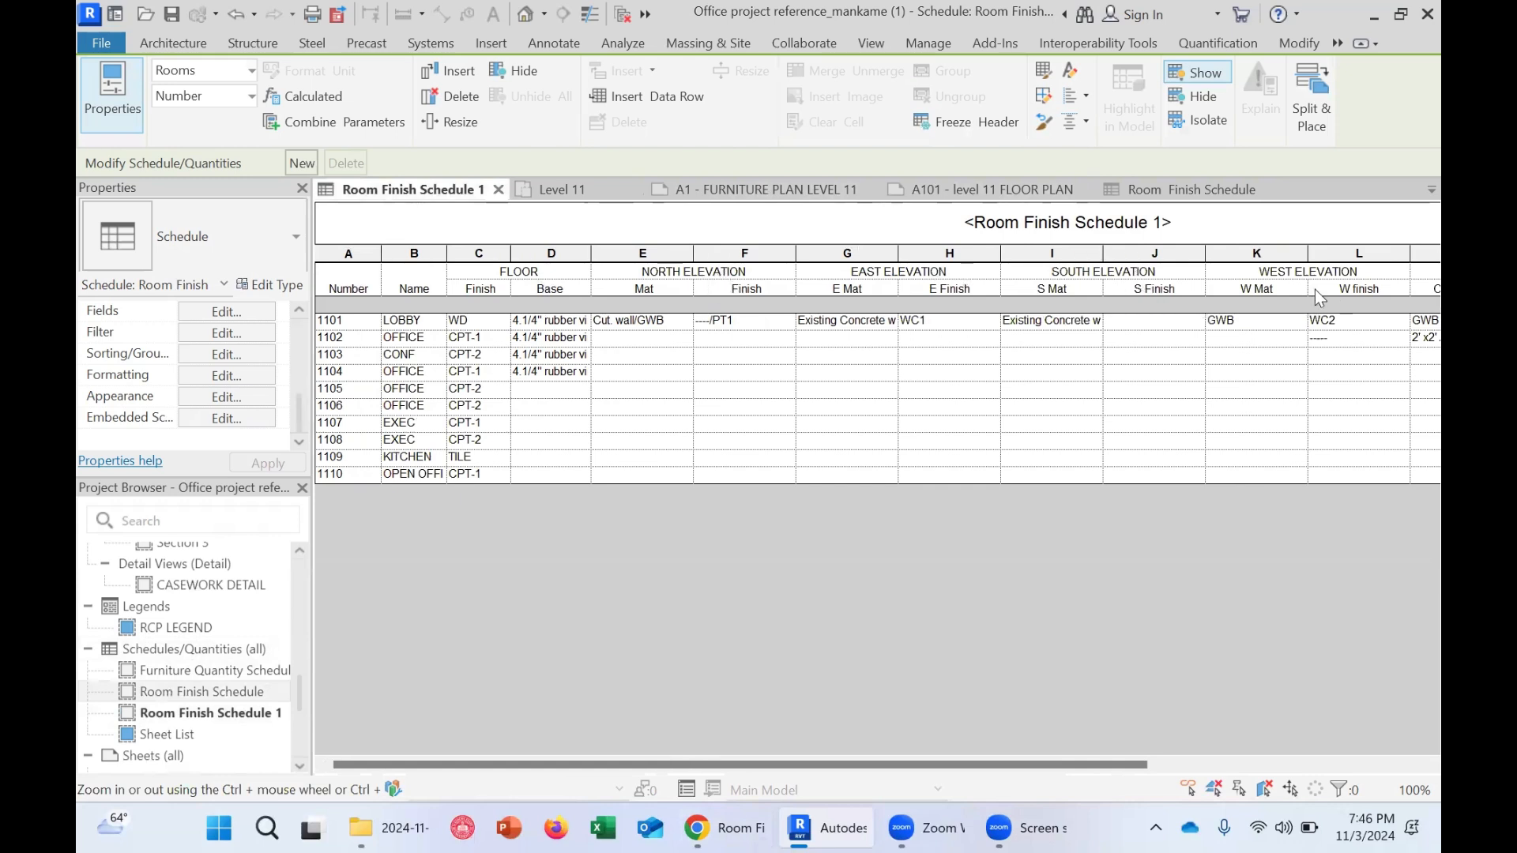
left_click_drag(893, 763, 1213, 768)
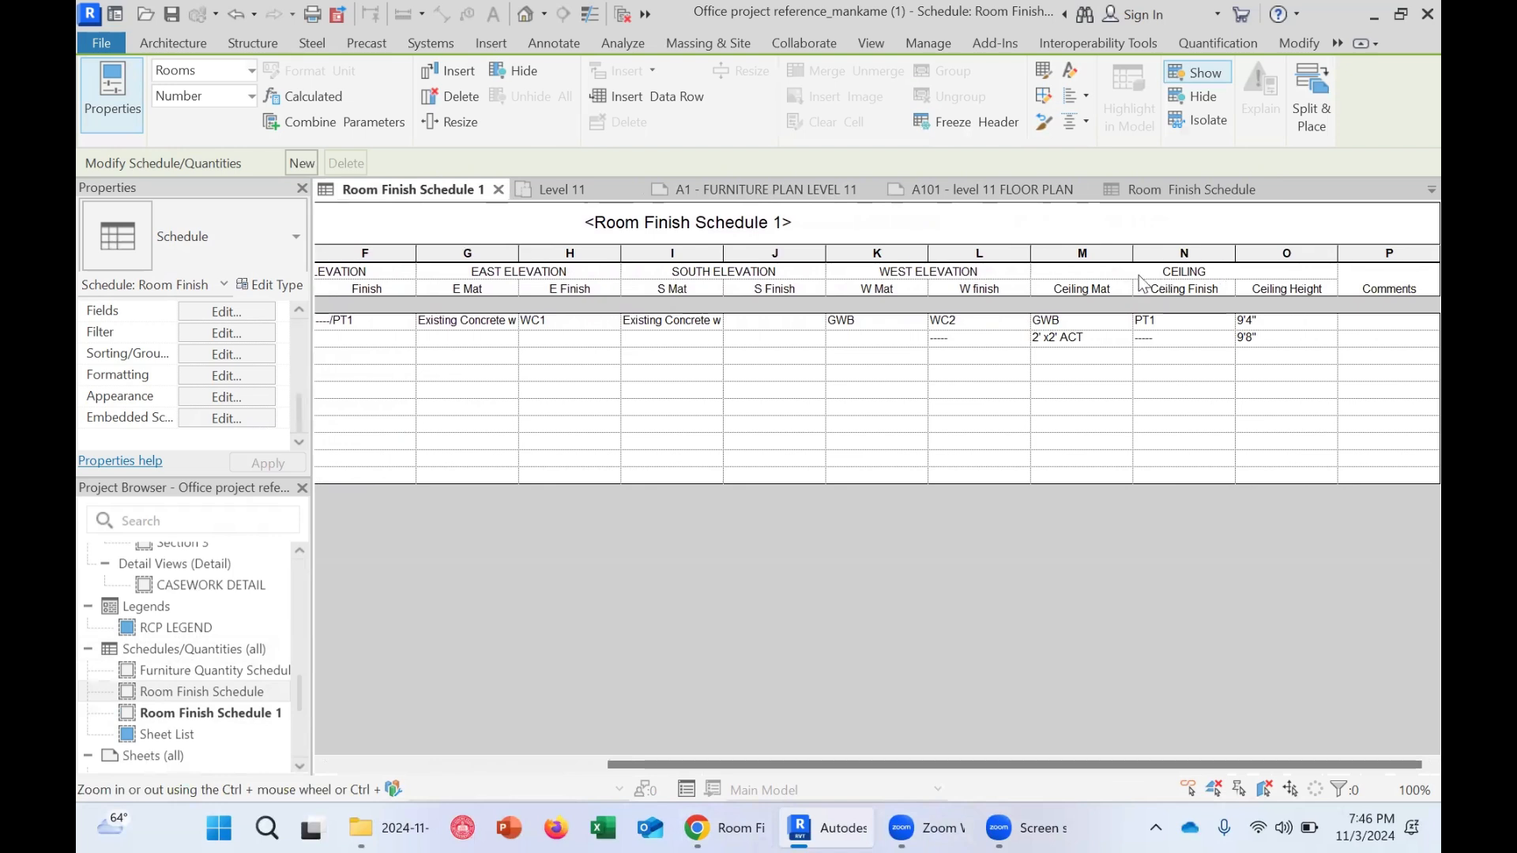
left_click(1078, 406)
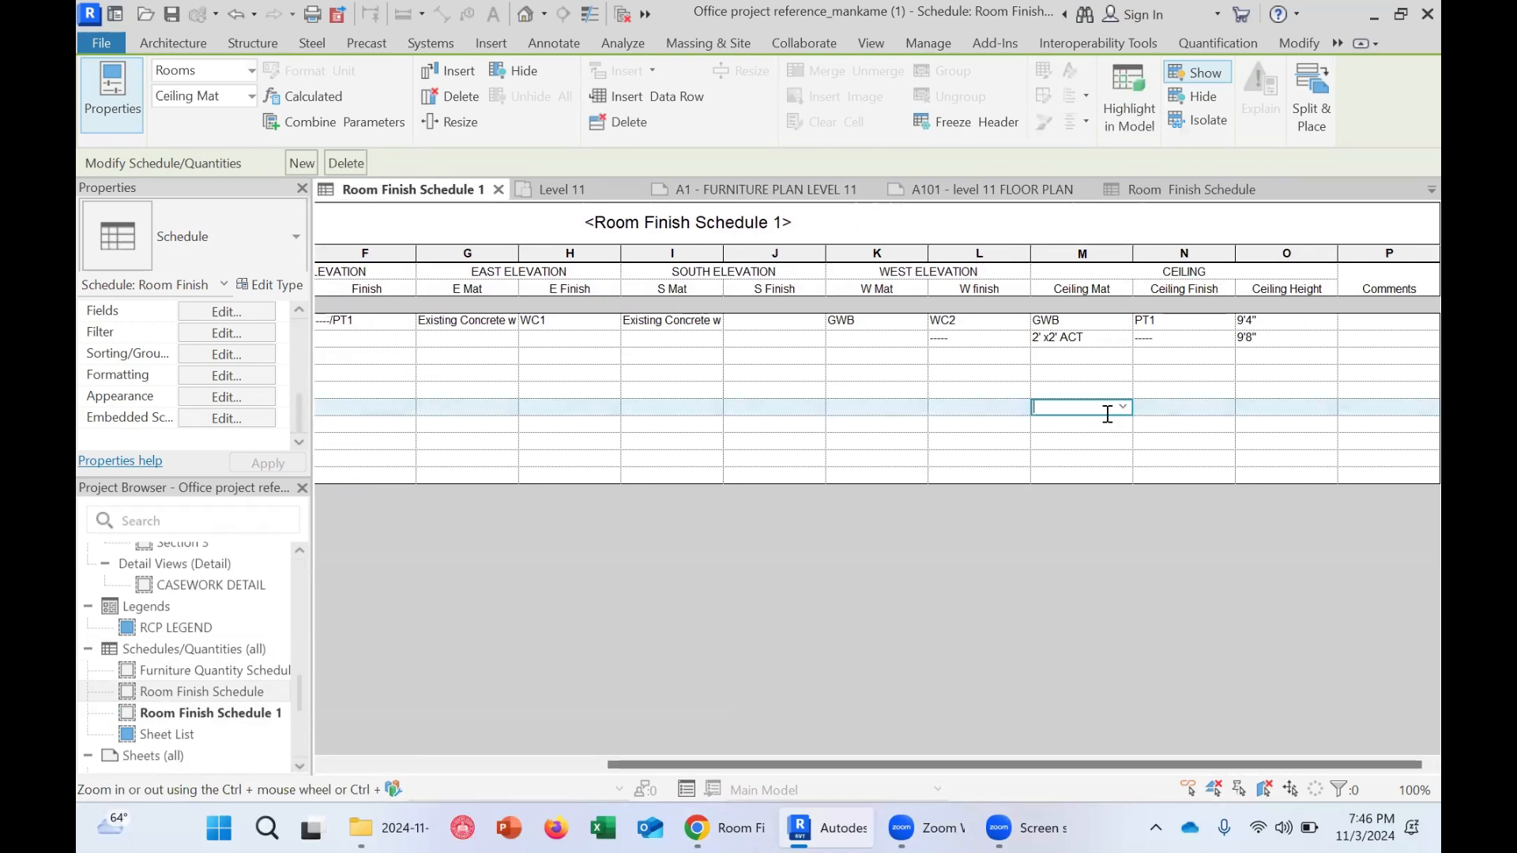
left_click(1106, 357)
left_click(1216, 357)
left_click(1226, 359)
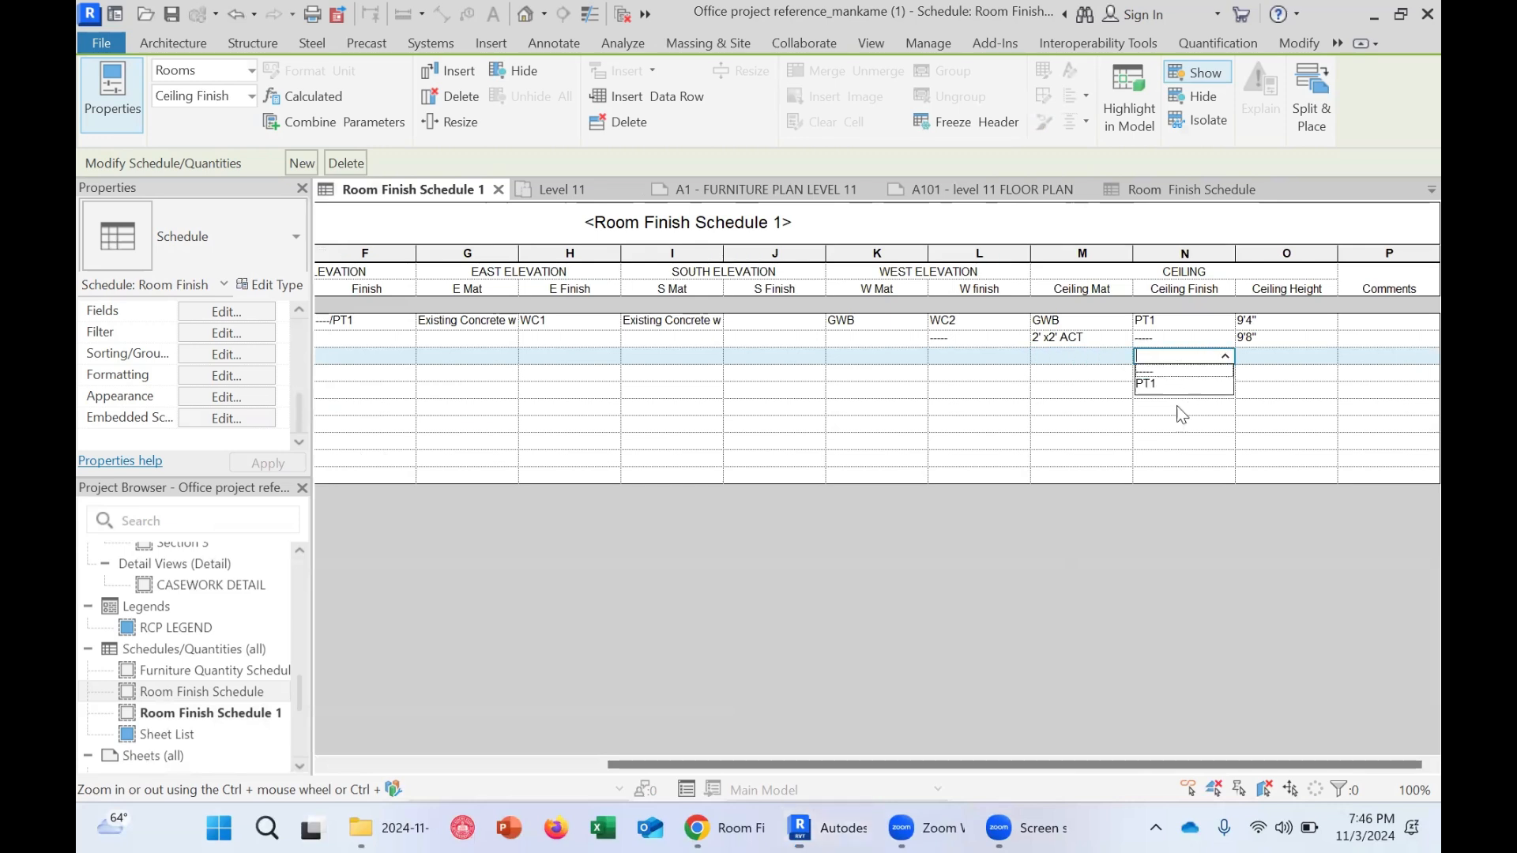
left_click_drag(937, 765, 537, 736)
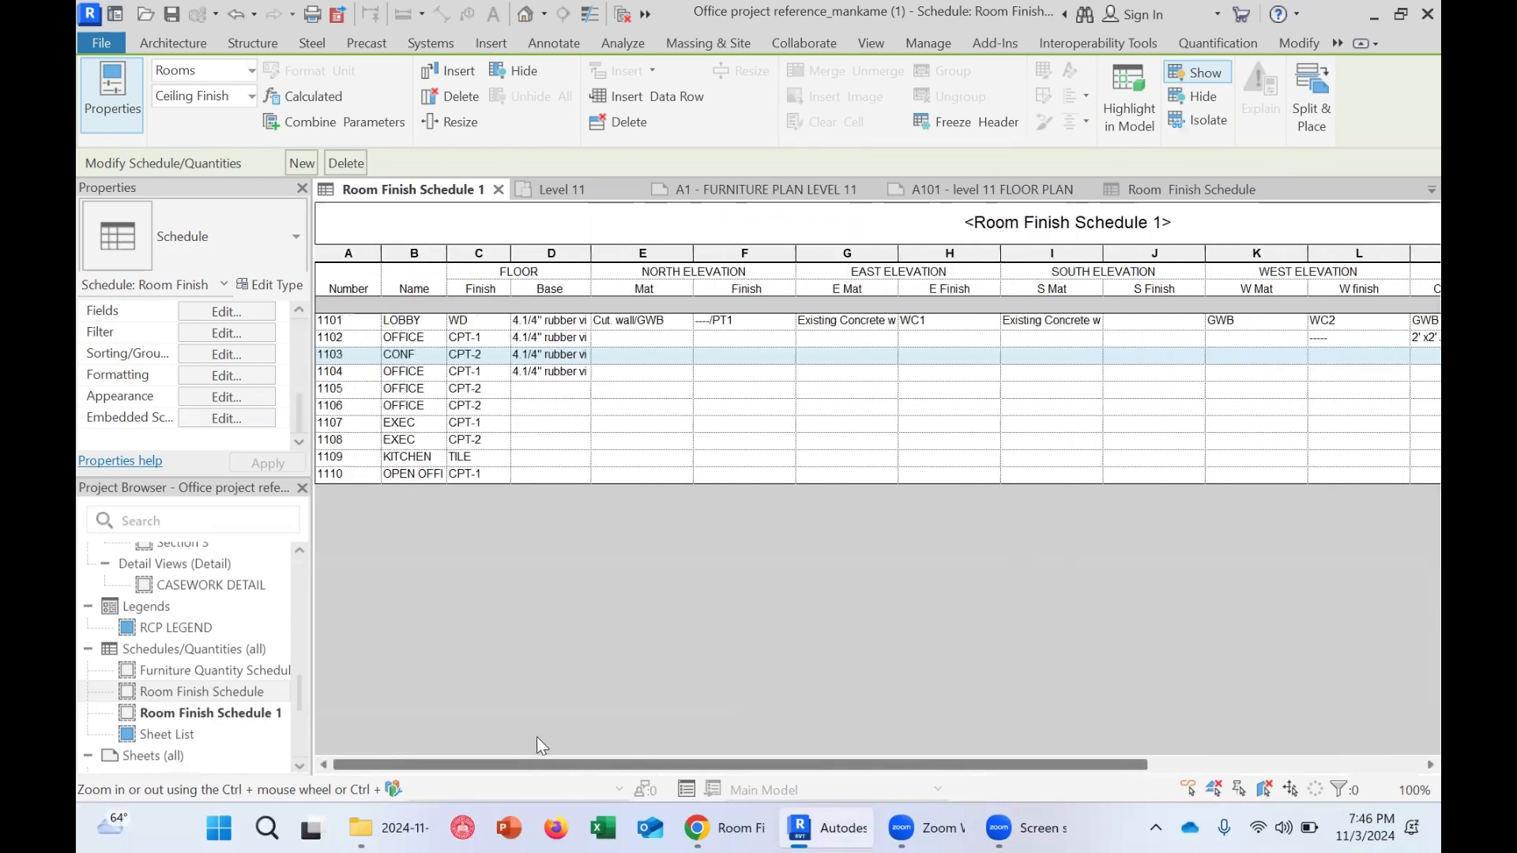
left_click(407, 395)
left_click(407, 425)
left_click(472, 423)
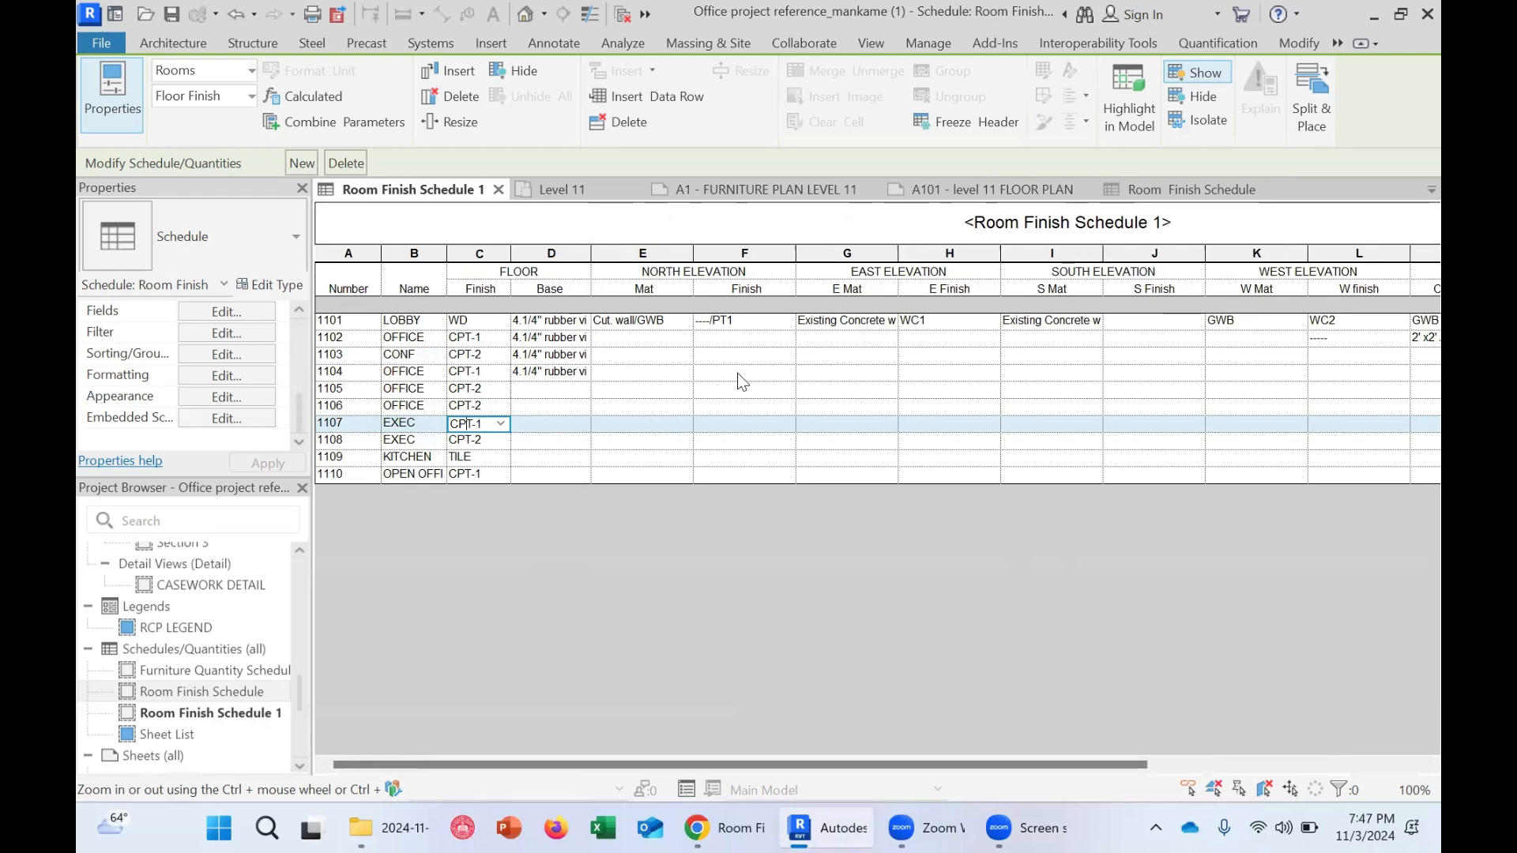
Review the first-floor rows of the example room finish schedule PDF in the browser and return to Revit
left_click(719, 827)
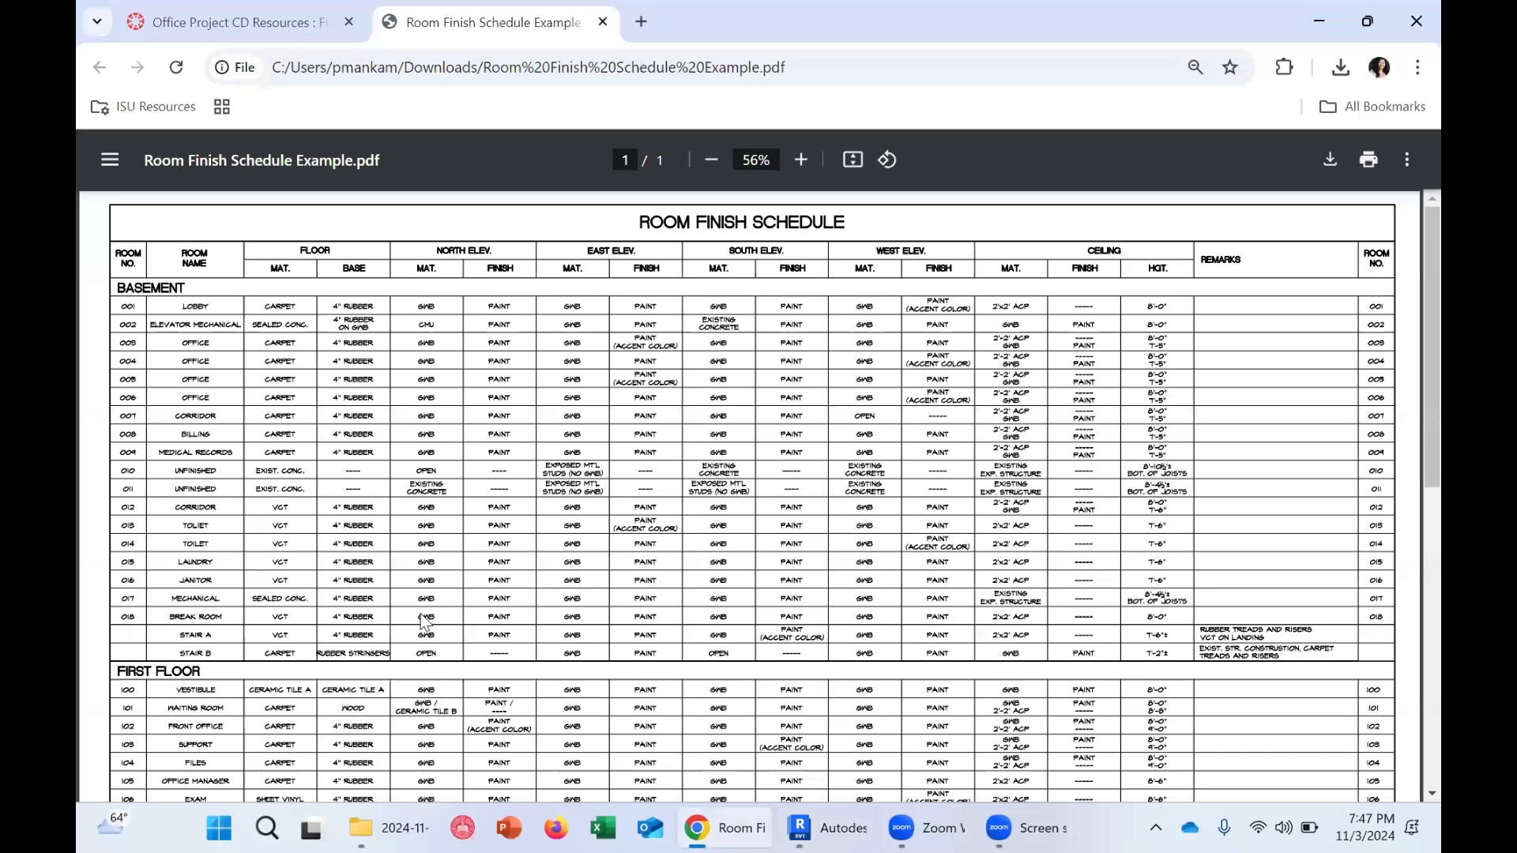
scroll(623, 481, "down", 5)
scroll(609, 614, "down", 1)
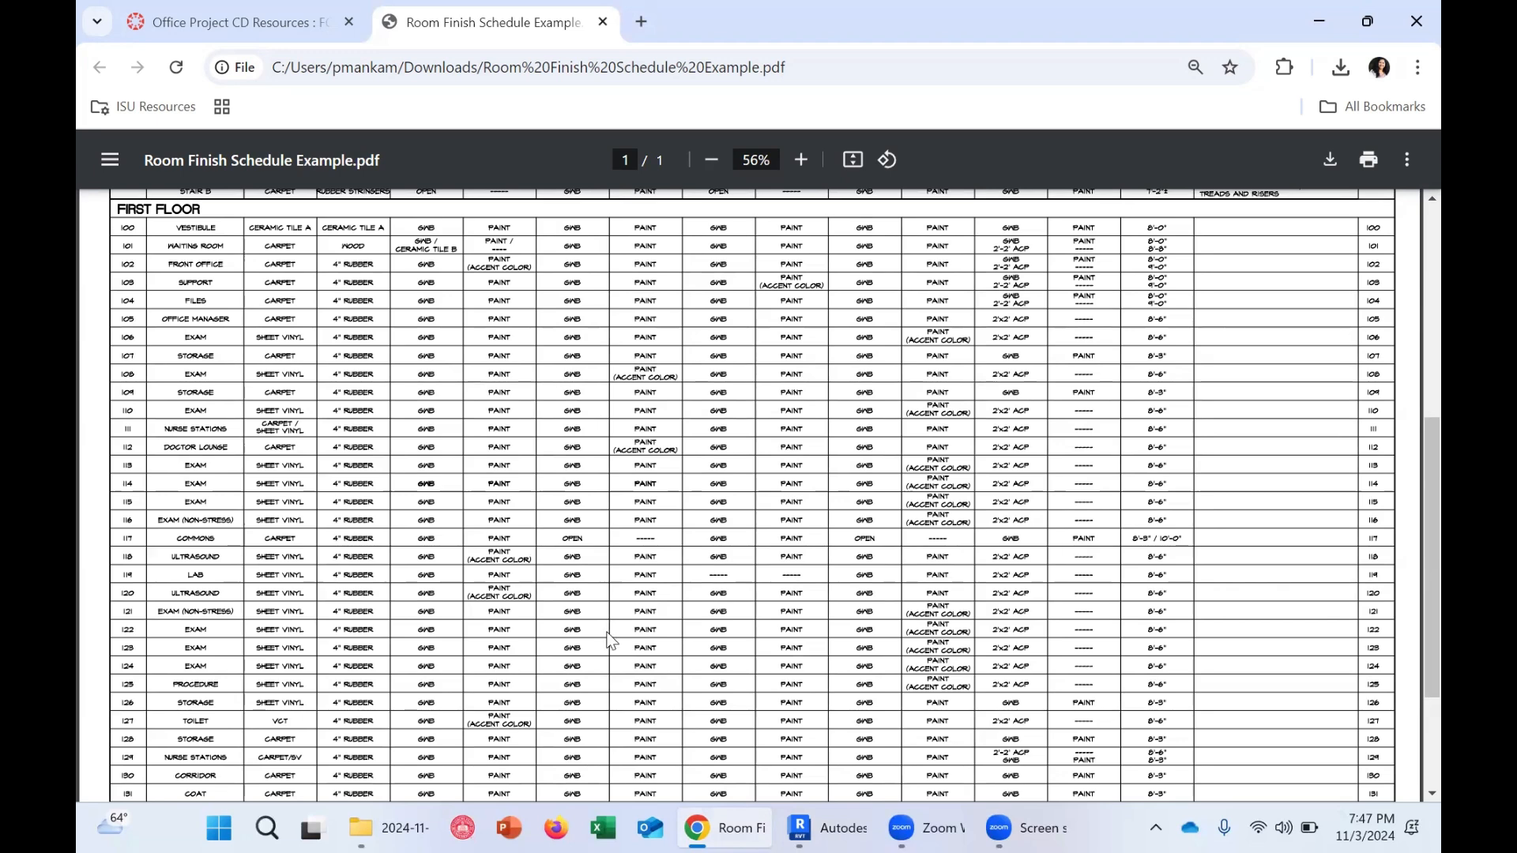
key("alt+Tab")
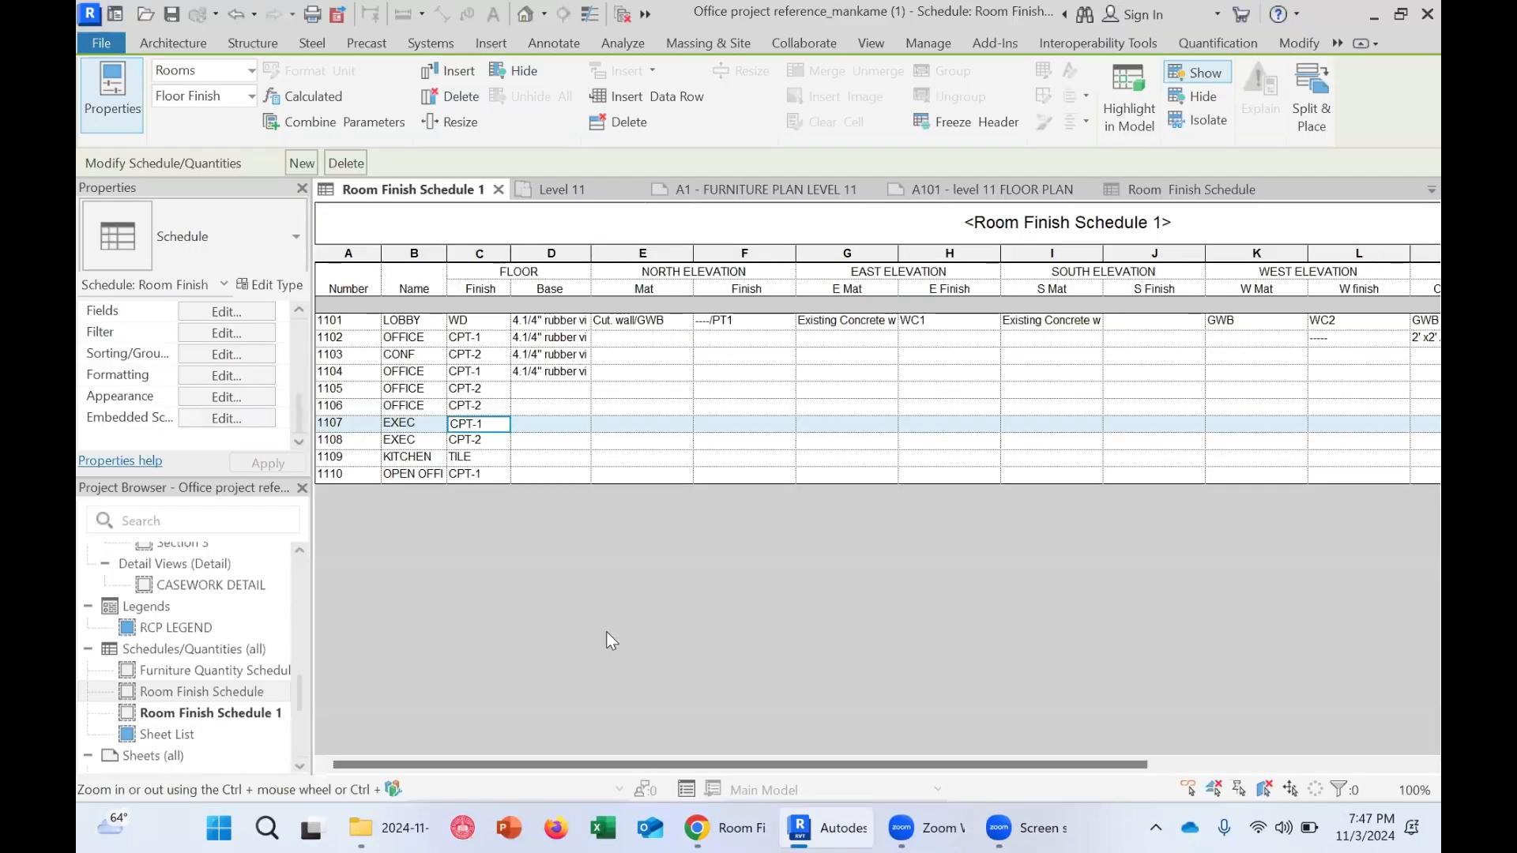